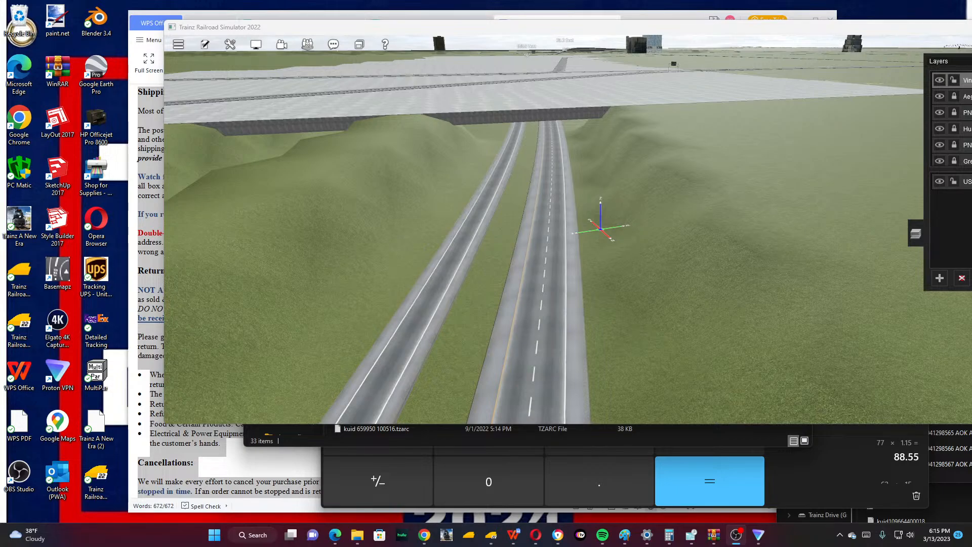
Examine the highways, the overpass and the overhead sign gantries along the route.
key(alt+Tab)
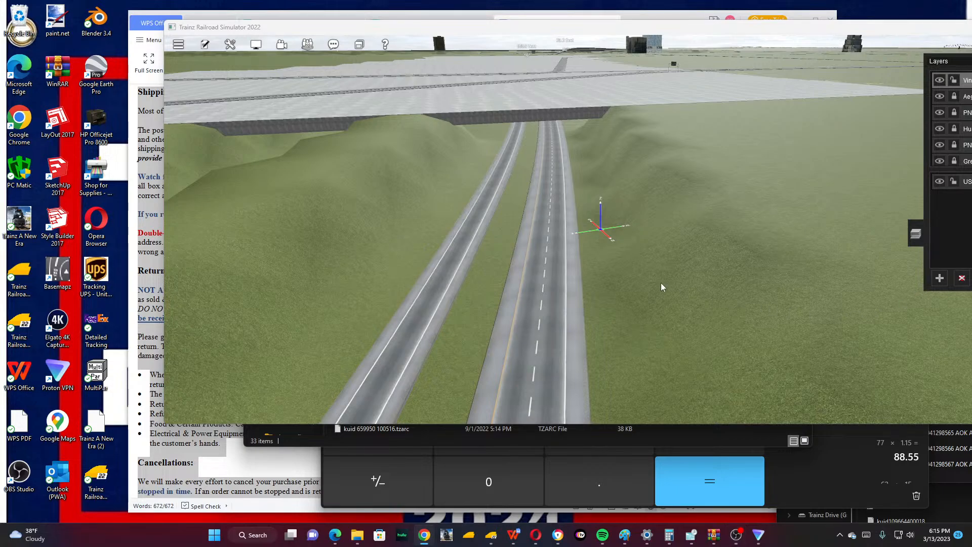
right_click(585, 207)
right_click(557, 162)
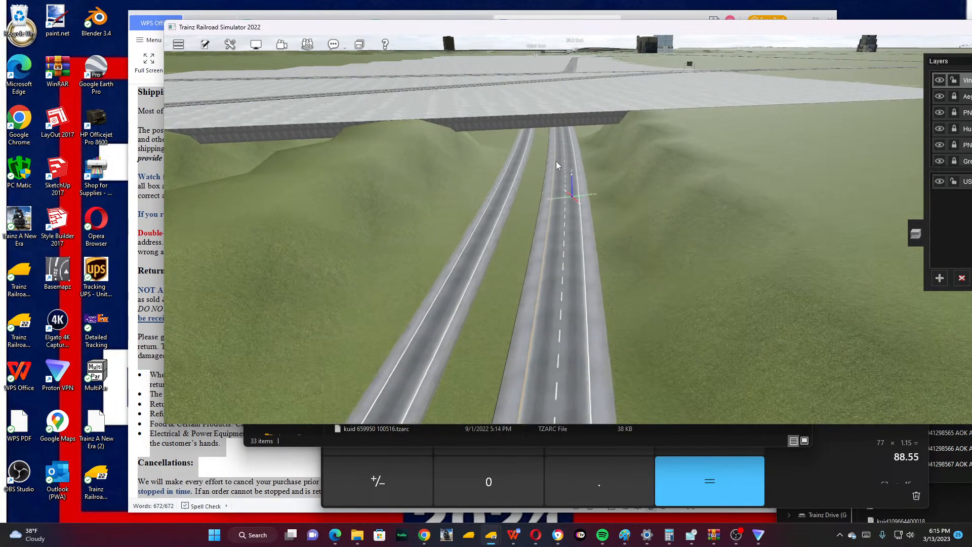
right_click(630, 127)
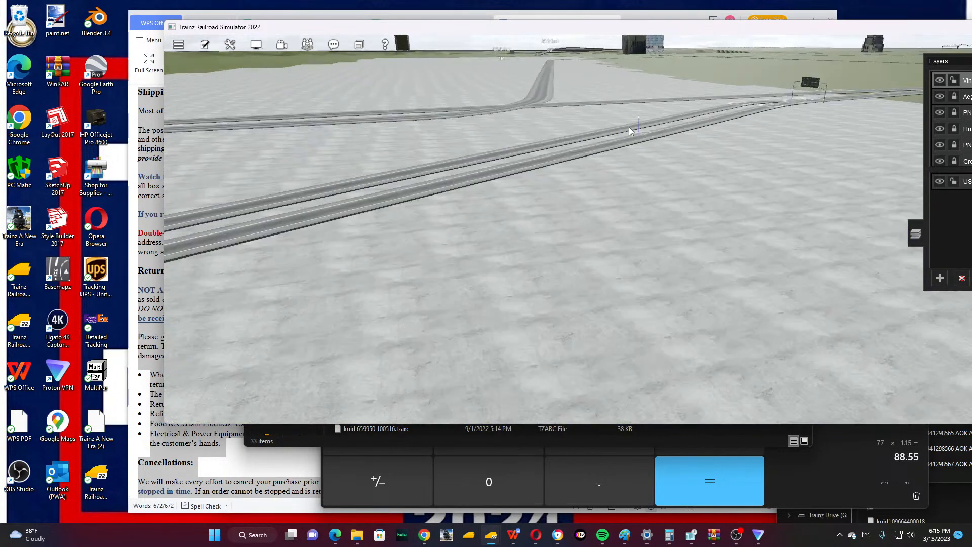
right_click(629, 127)
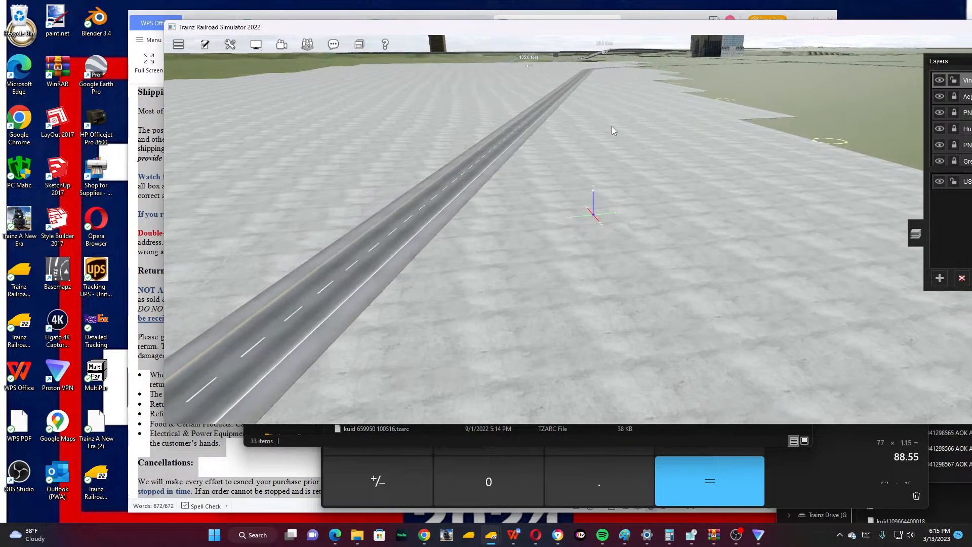
right_click(616, 123)
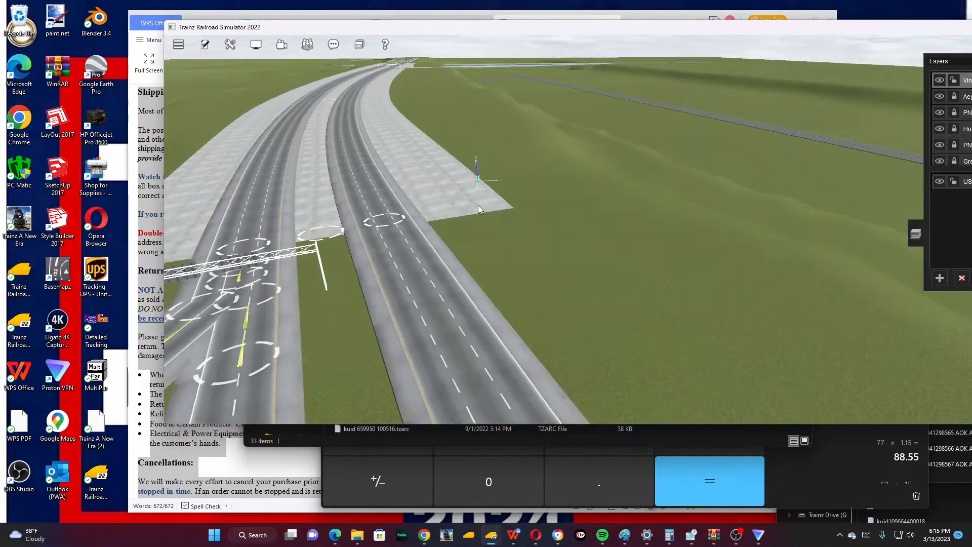
right_click(557, 129)
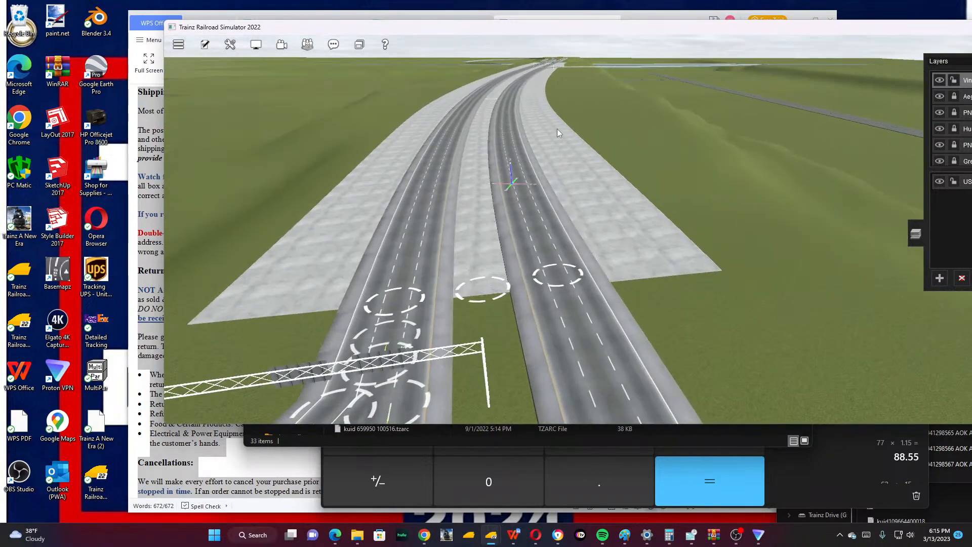
right_click(615, 100)
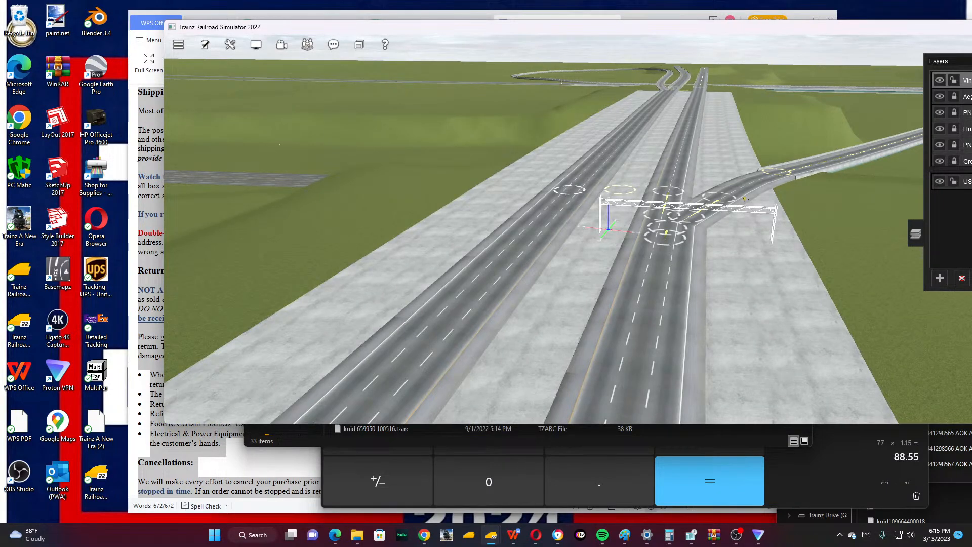
key(super+d)
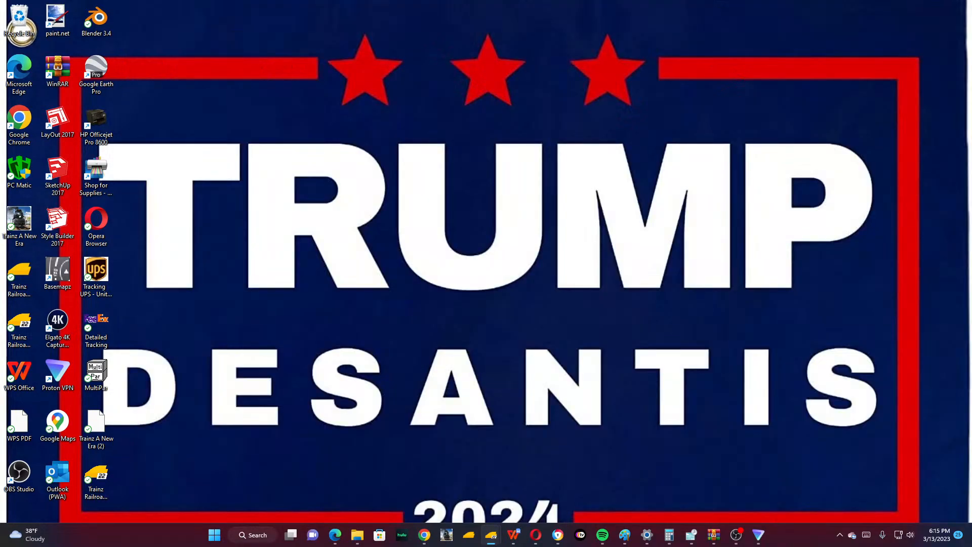
key(super+d)
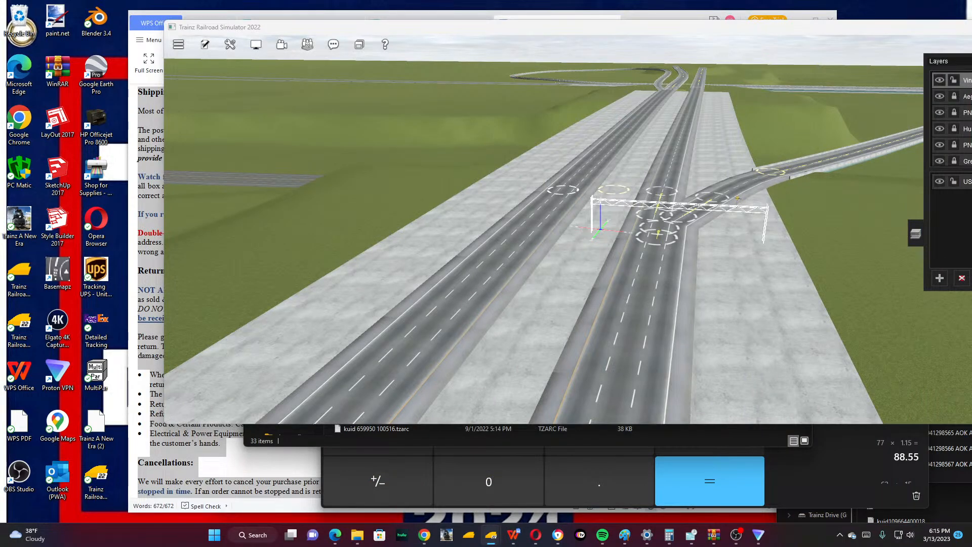
key(alt+Tab)
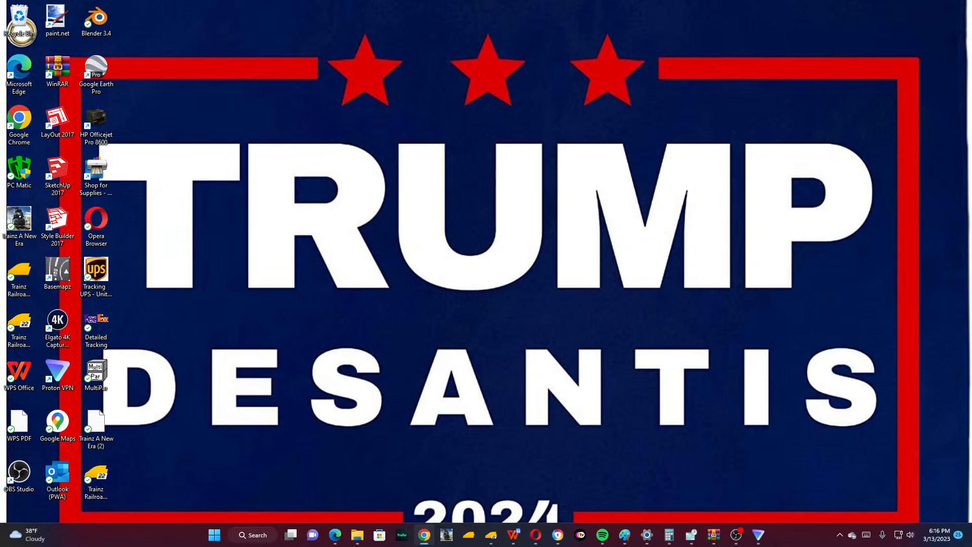
key(super+d)
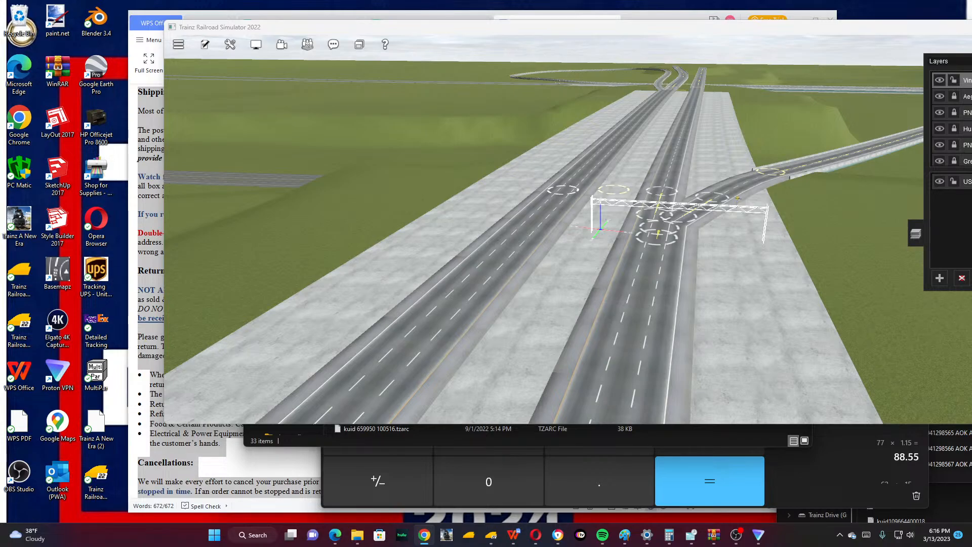
key(super+d)
key(super+d)
key(super+d)
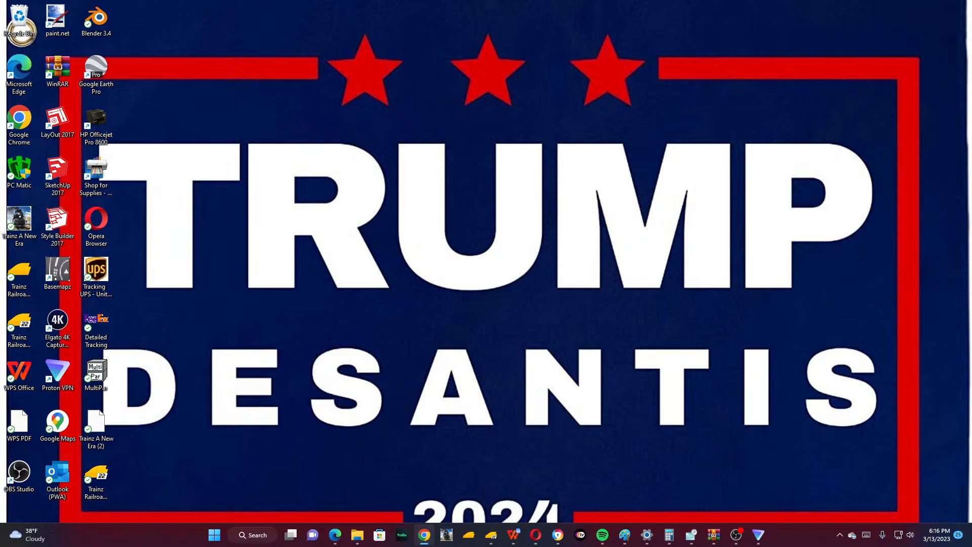
key(alt+Tab)
key(super+d)
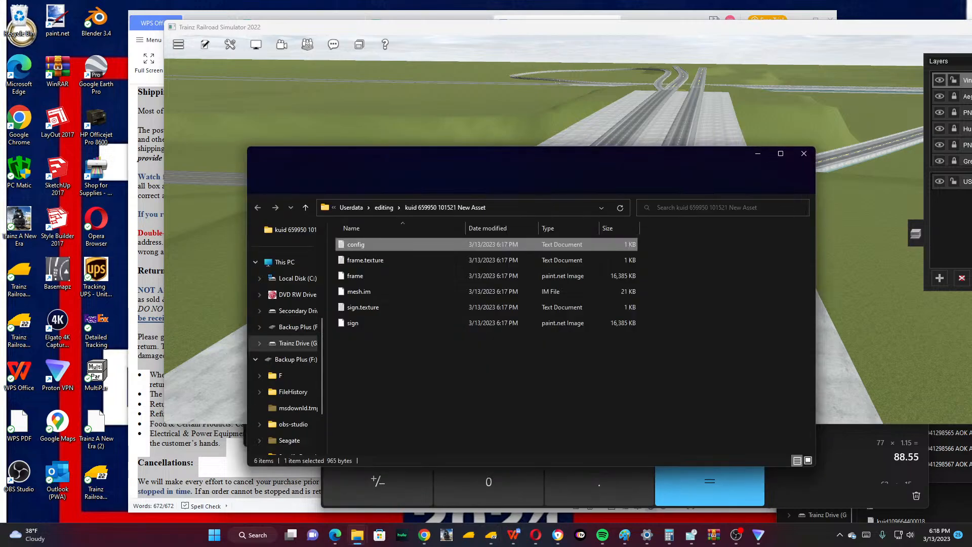
click(430, 319)
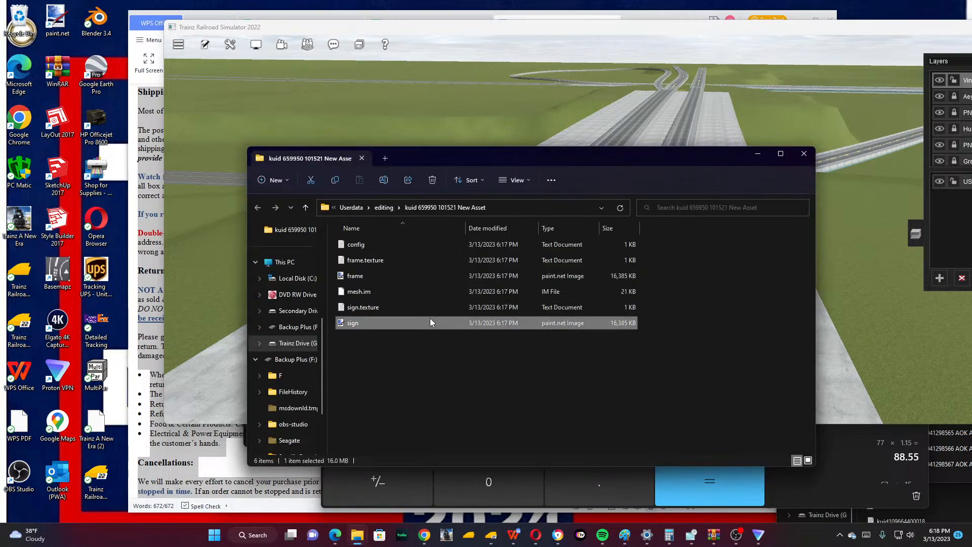
right_click(434, 321)
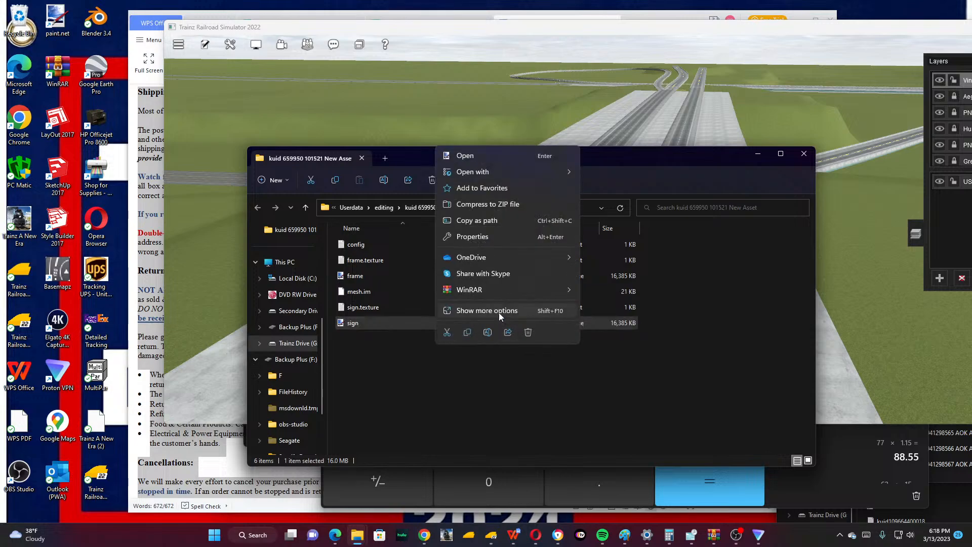
mouse_move(514, 172)
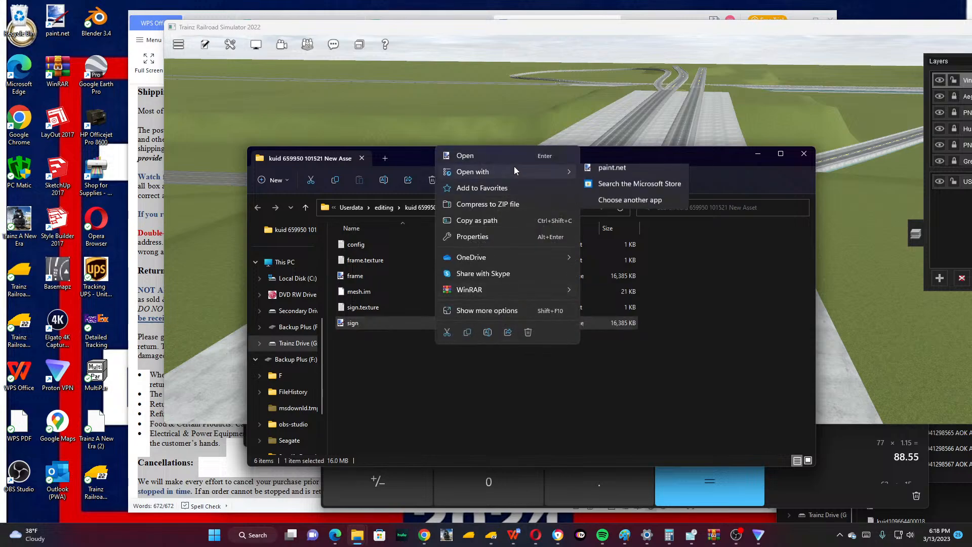
click(597, 173)
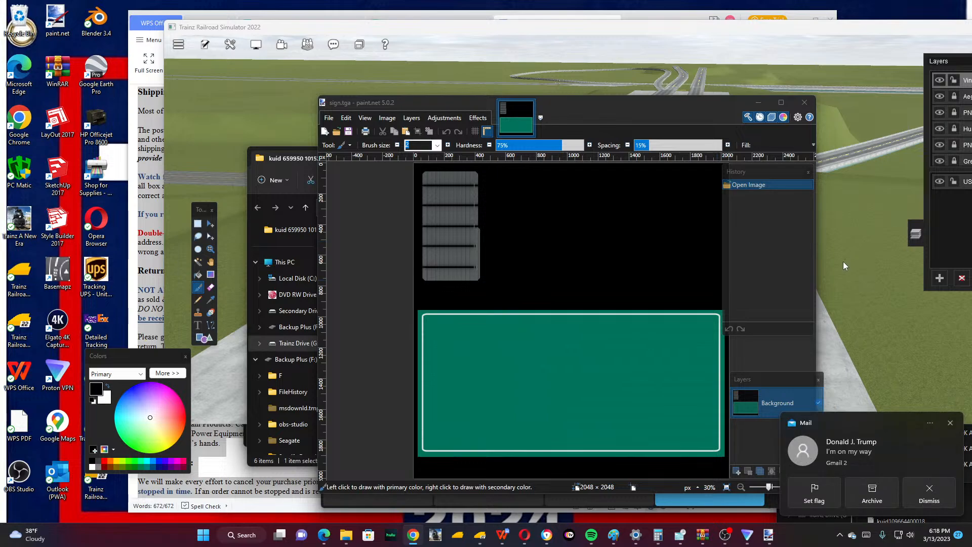
click(950, 423)
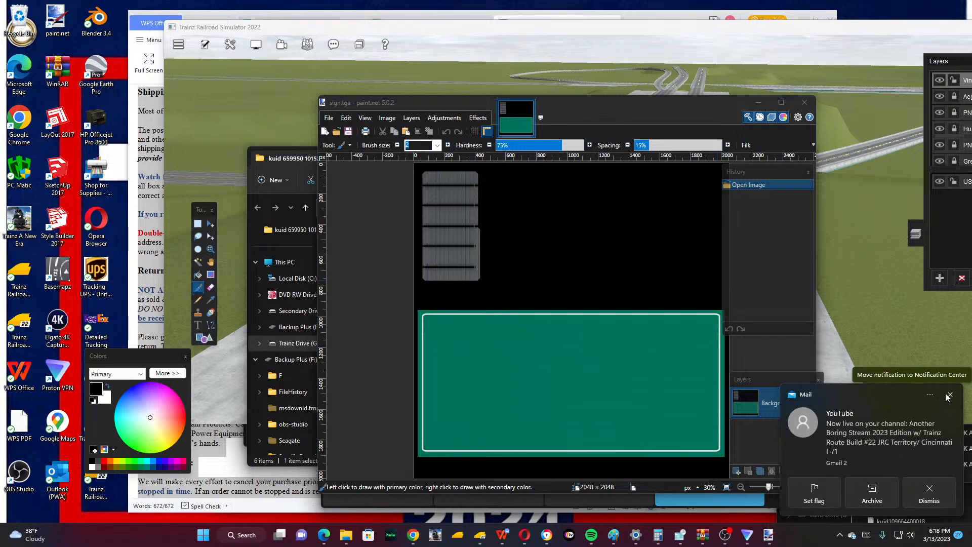
click(948, 395)
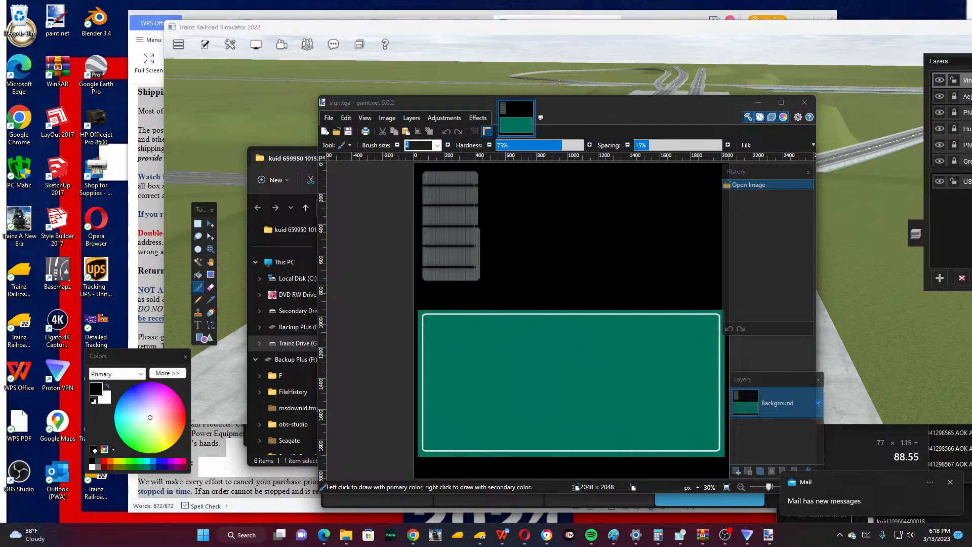
Browse the Downloads - Copy folder for highway route shield images.
key(super+d)
key(super+d)
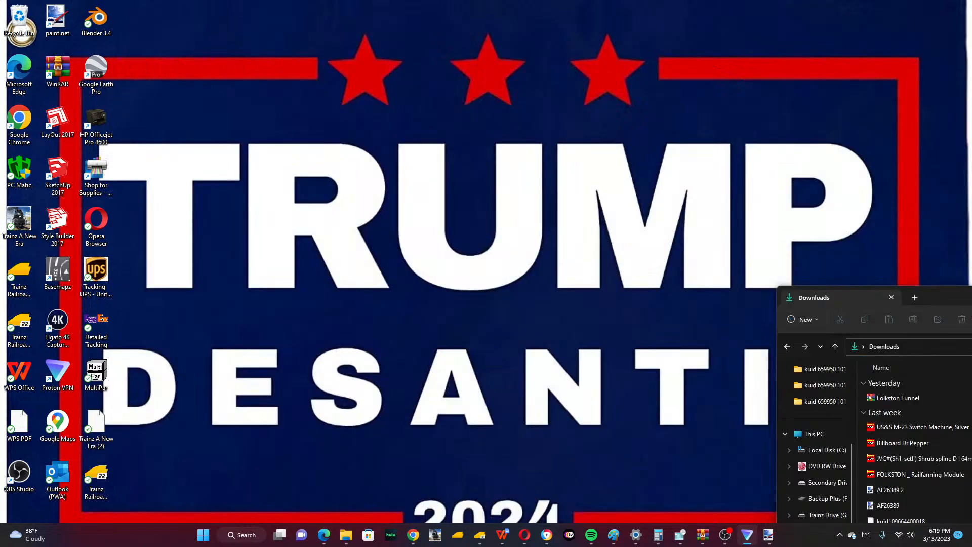
scroll(818, 430, up, 2)
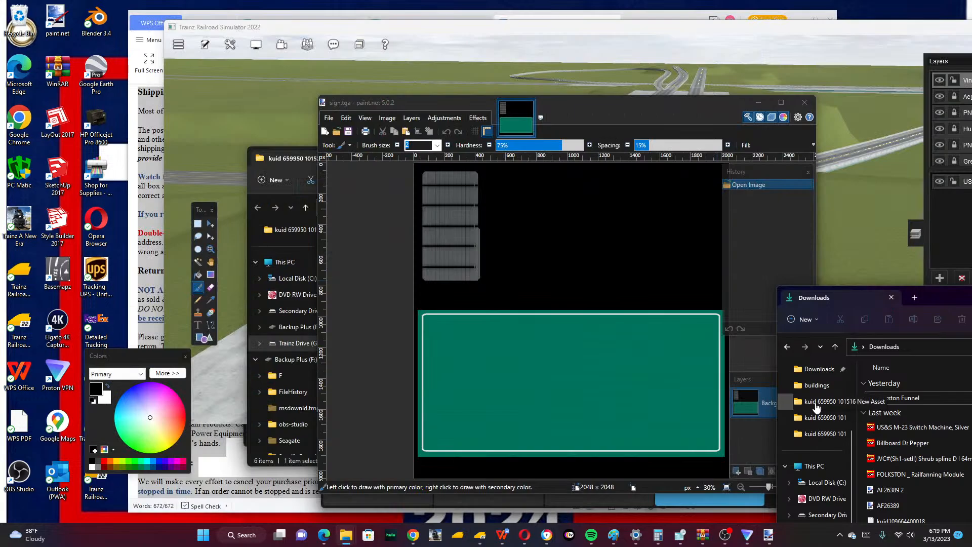
click(818, 369)
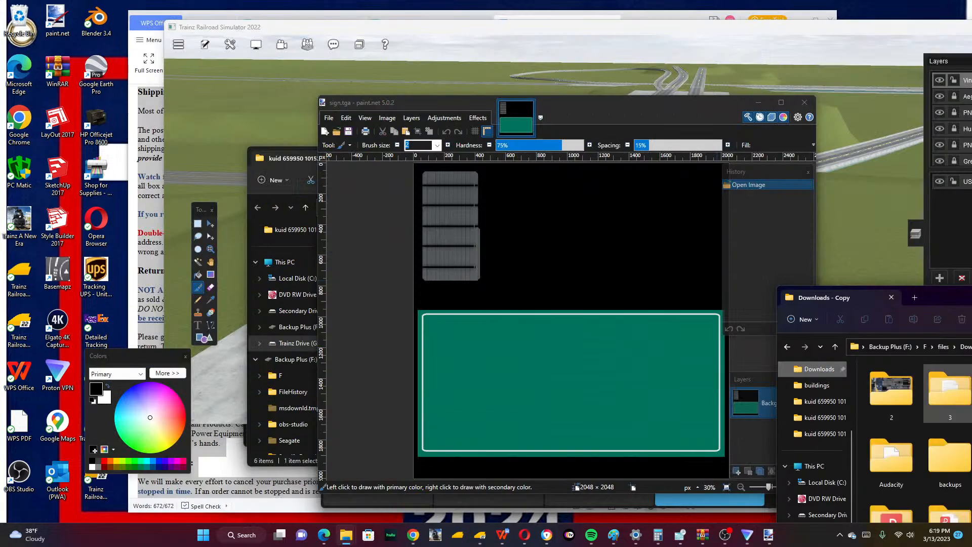
scroll(914, 438, down, 10)
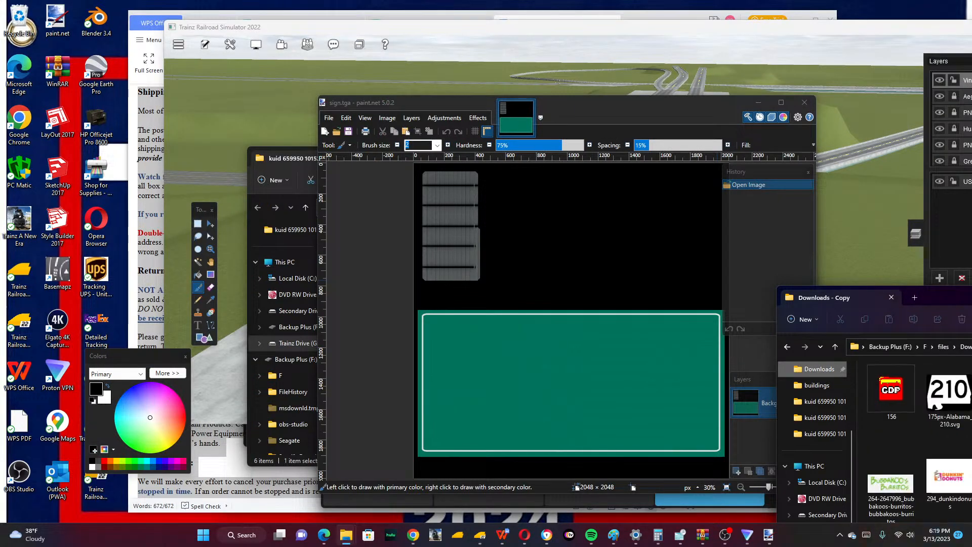
scroll(914, 438, down, 5)
scroll(914, 438, down, 3)
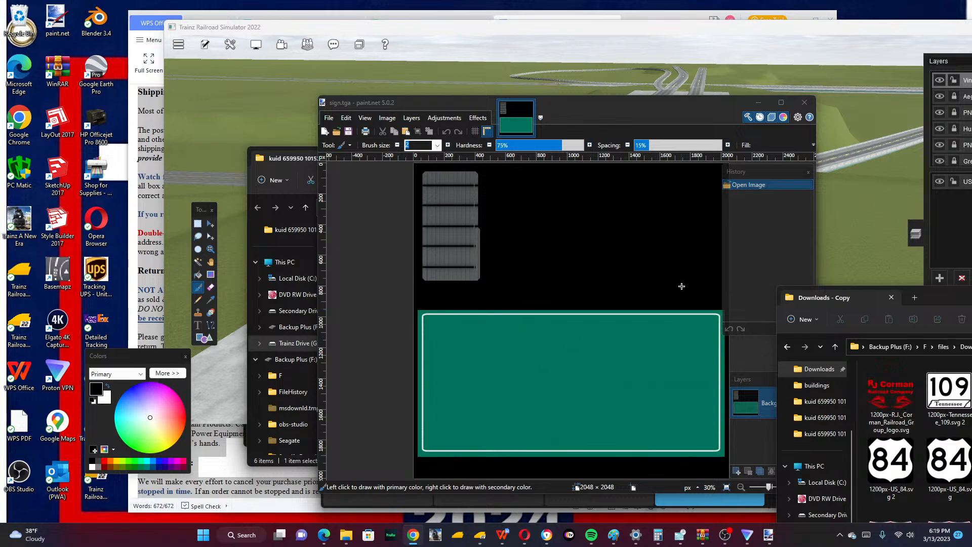
Fill the sign's inner green panel with hex color 02bf99 using the Paint Bucket.
click(167, 373)
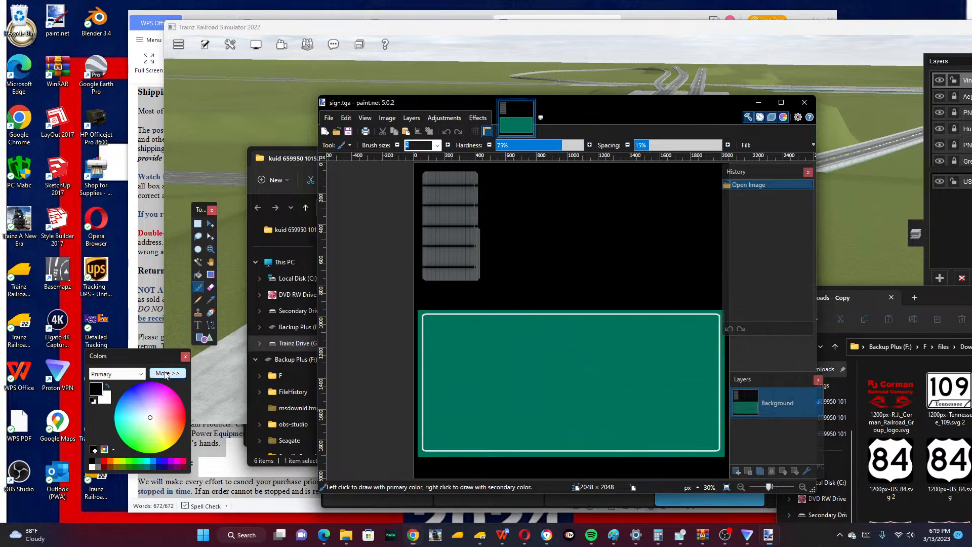
click(259, 418)
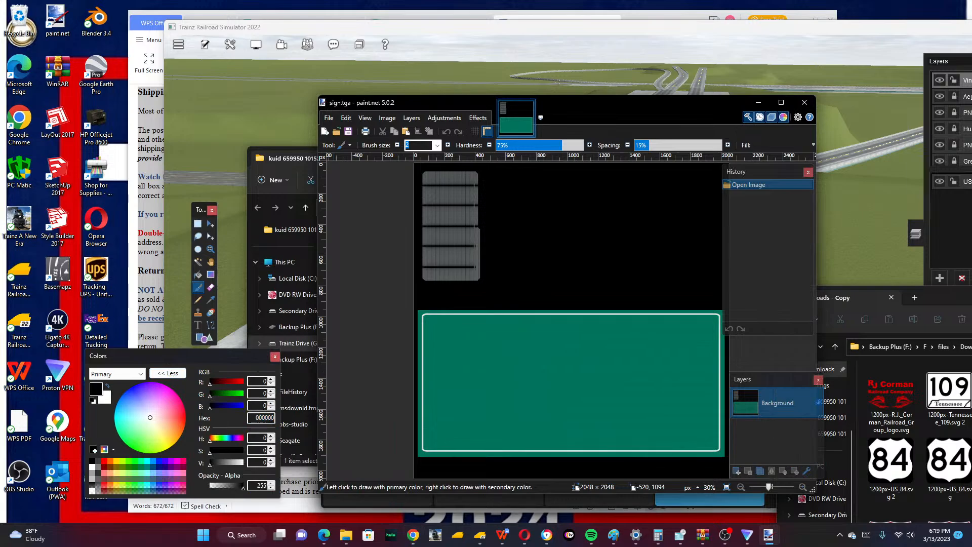
key(f)
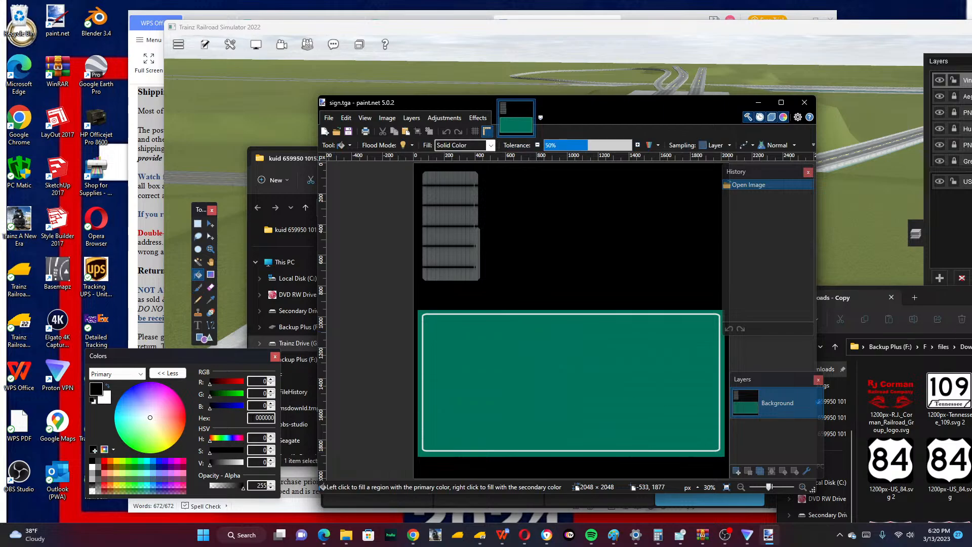
double_click(258, 417)
key(BackSpace)
text(02bf99)
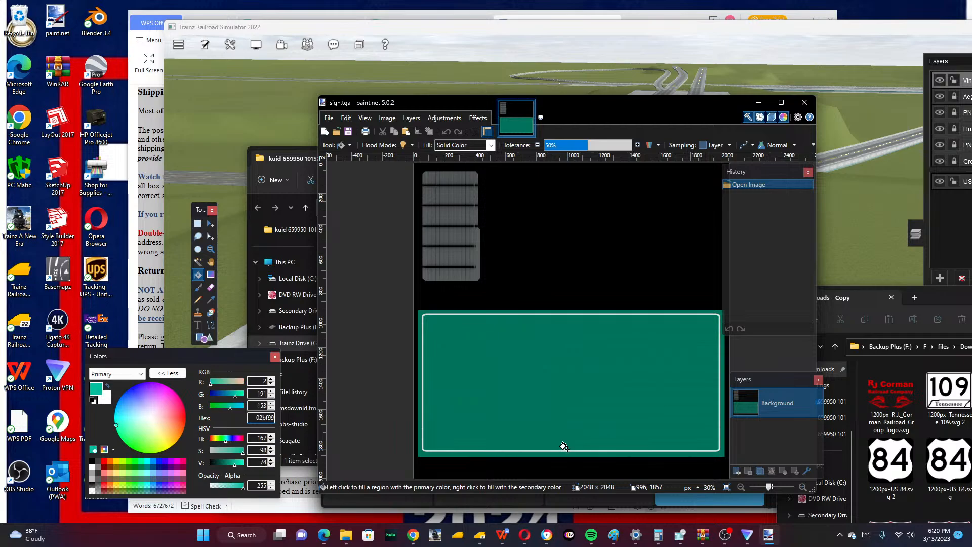
click(490, 396)
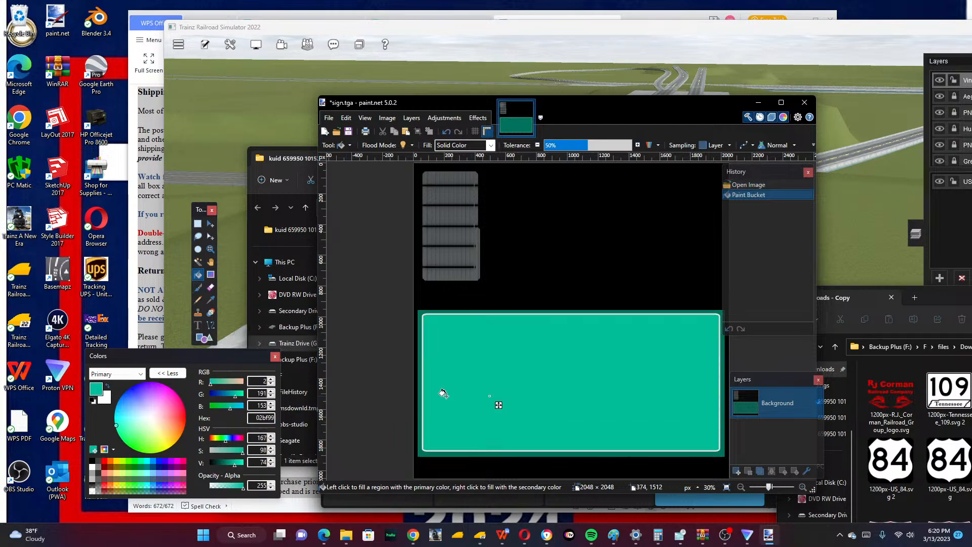
Fill the sign's outer green border with the same color, undoing the fill that spills over the black background.
click(415, 397)
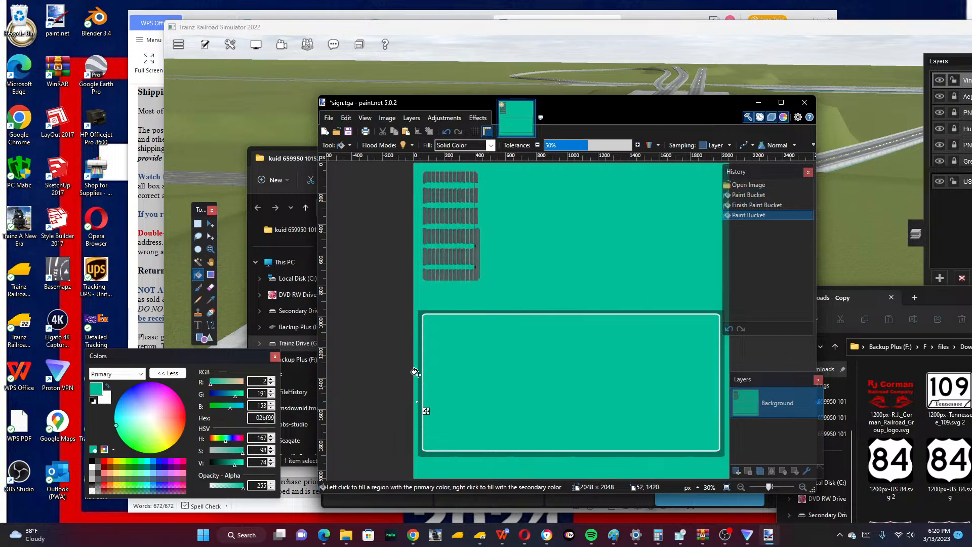
click(348, 119)
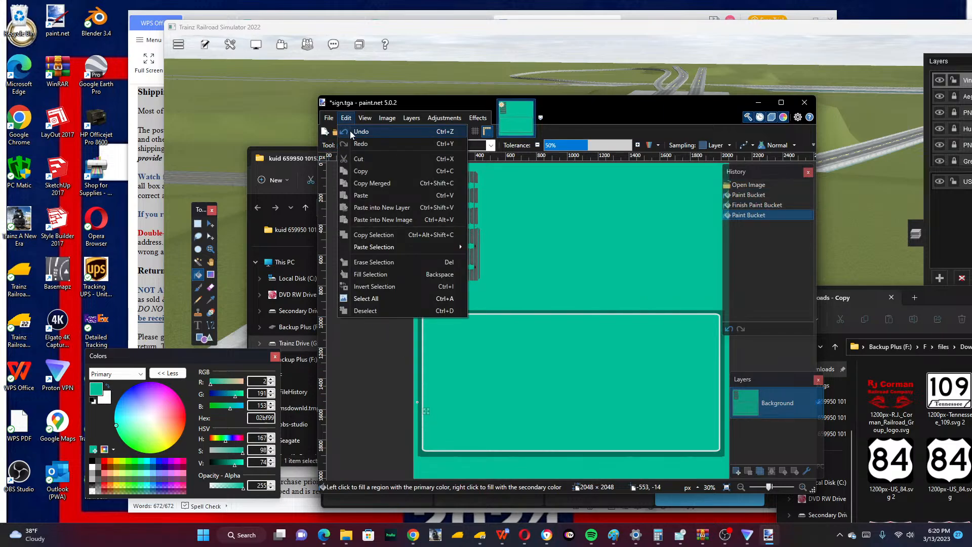
click(350, 130)
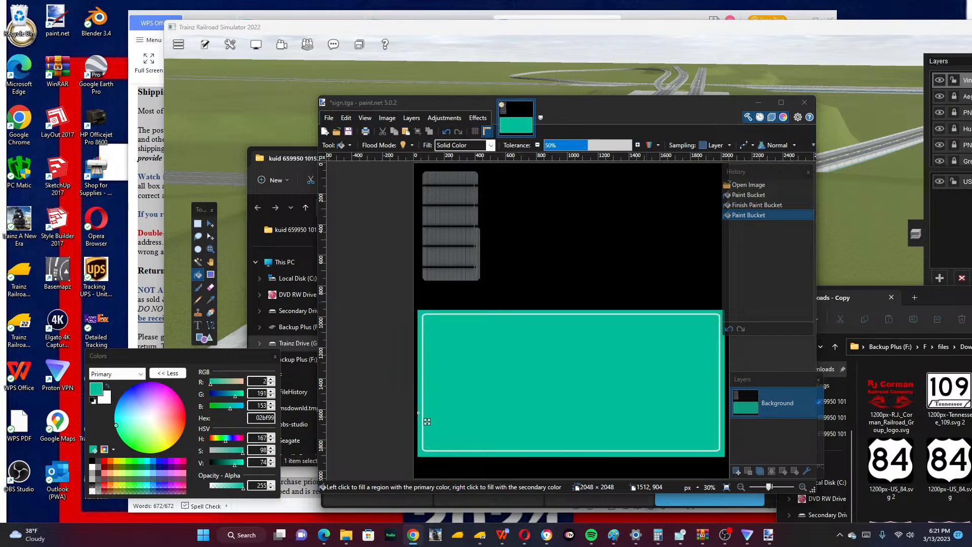
Add the I-471 shield image from the Downloads - Copy folder as a new layer, undoing the accidental rotation.
drag(867, 298, 948, 174)
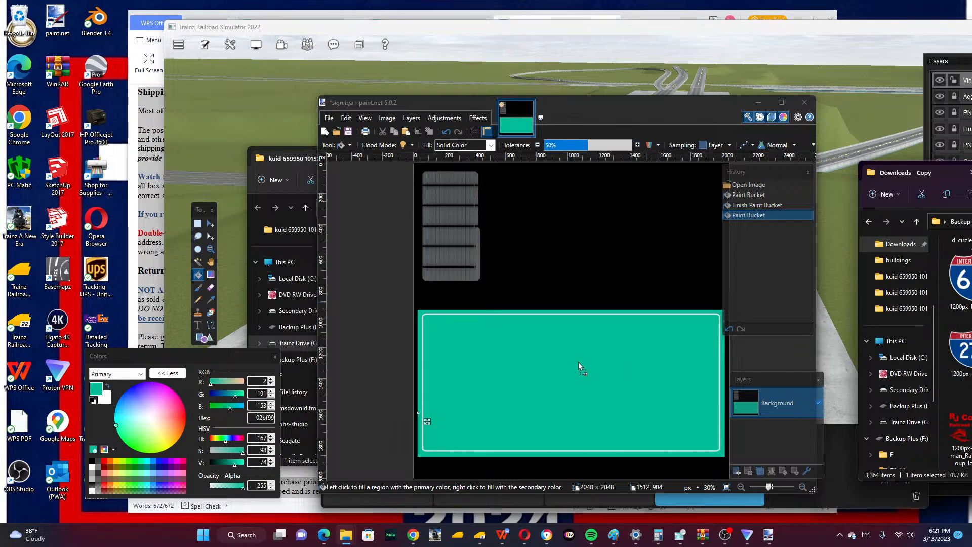
drag(542, 351, 537, 351)
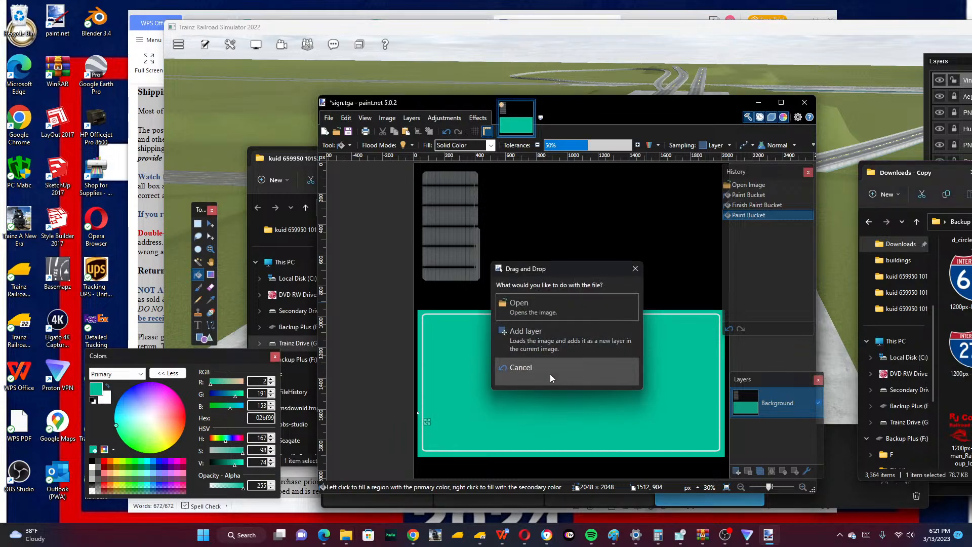
click(563, 348)
drag(598, 316, 583, 303)
click(346, 117)
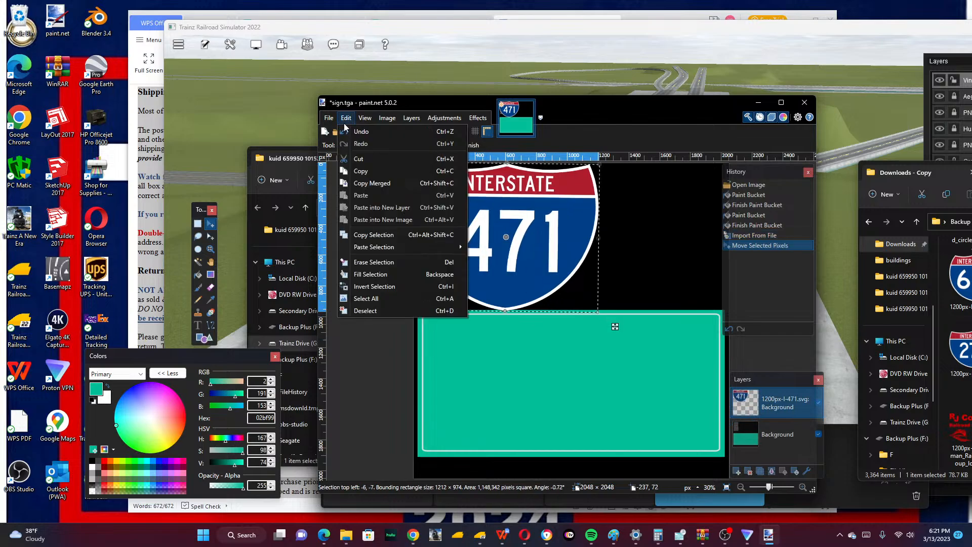
click(348, 133)
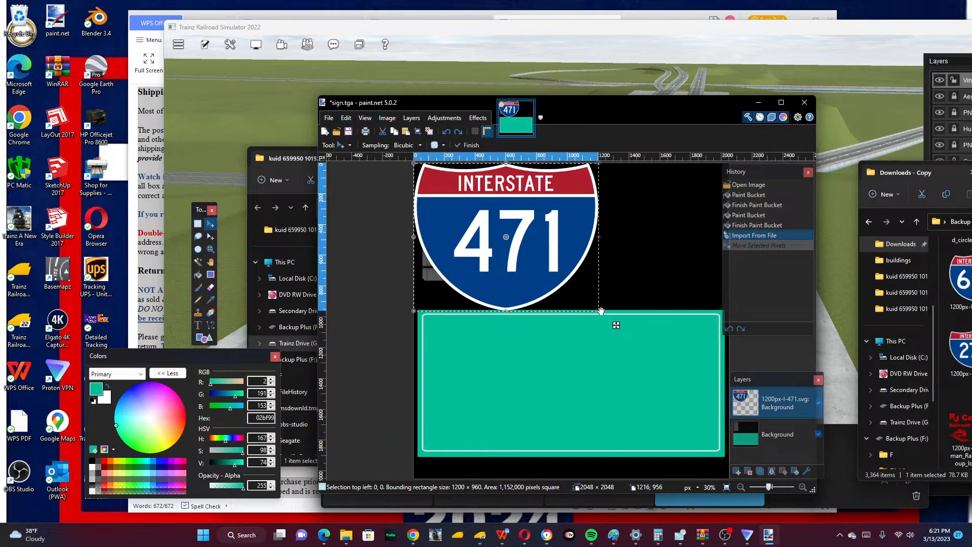
Scale the I-471 shield to about 335 × 276 pixels, place it in the green panel's upper middle, and deselect it.
drag(616, 326, 576, 382)
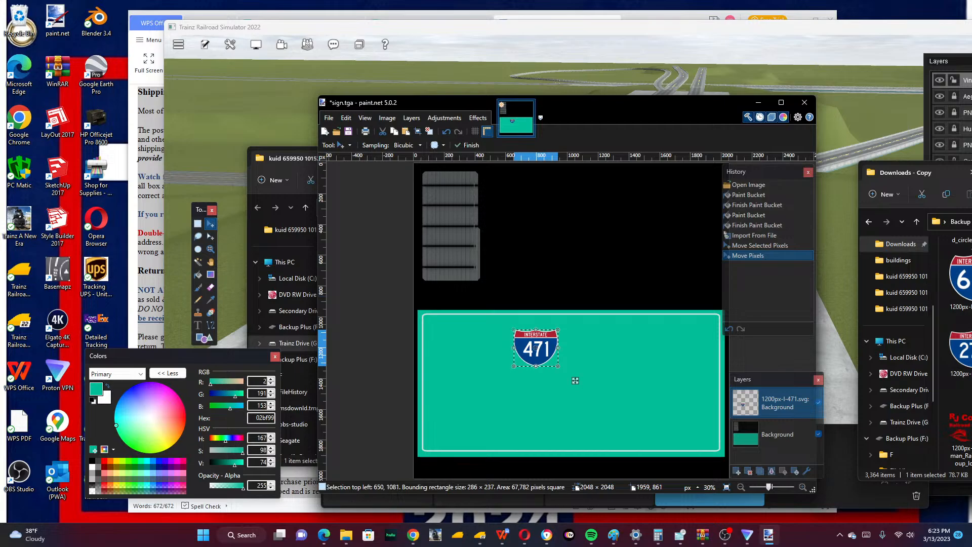
key(alt+Tab)
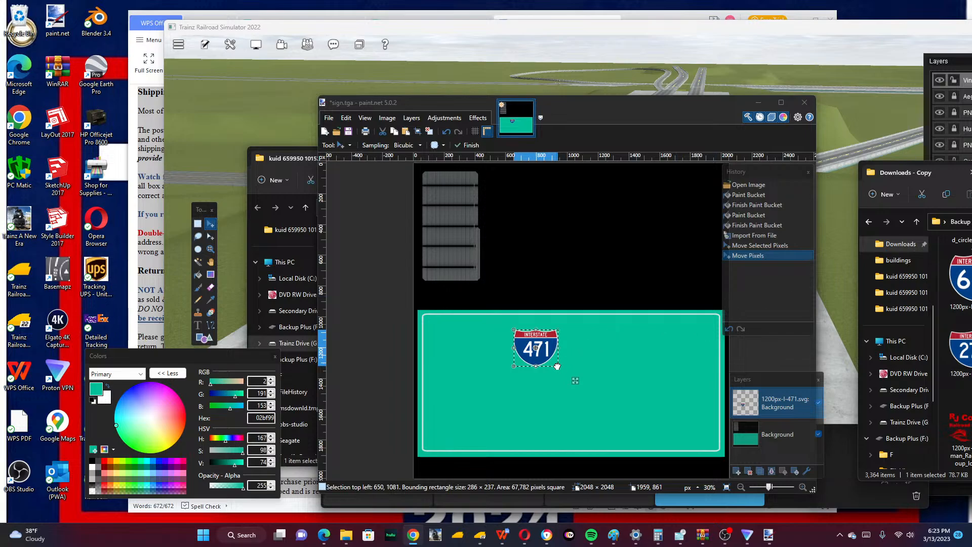
drag(558, 365, 578, 393)
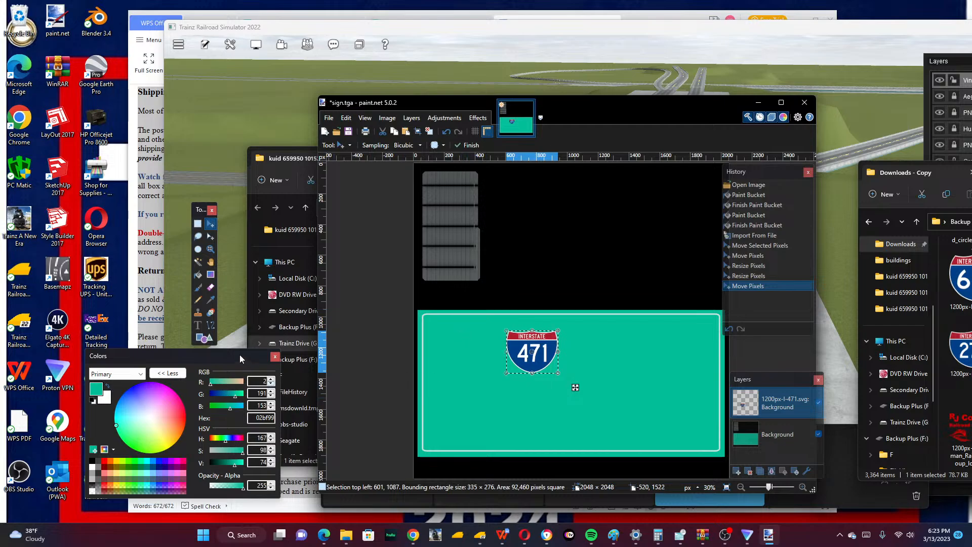
click(198, 224)
click(453, 387)
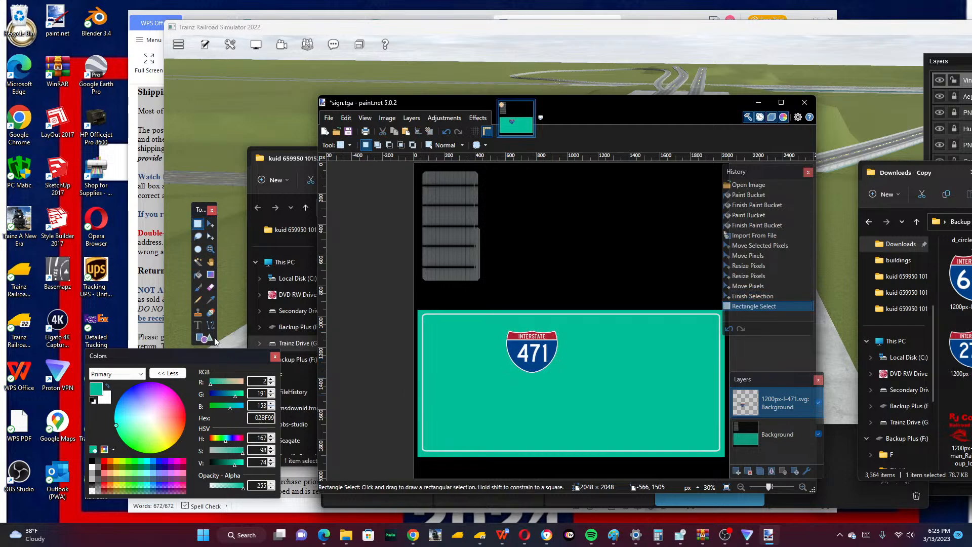
Start a text entry beside the shield with the Highway Gothic Wide font at size 100.
click(197, 324)
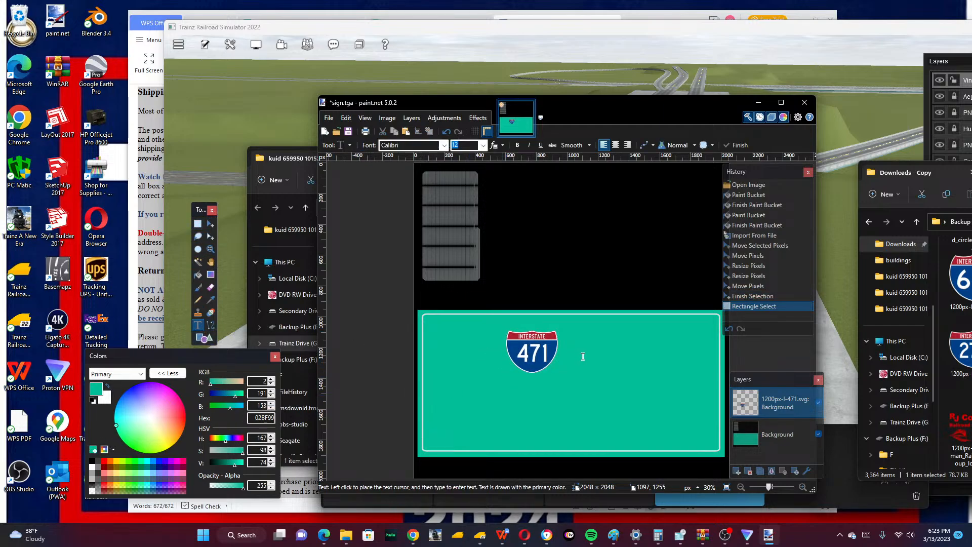
click(582, 356)
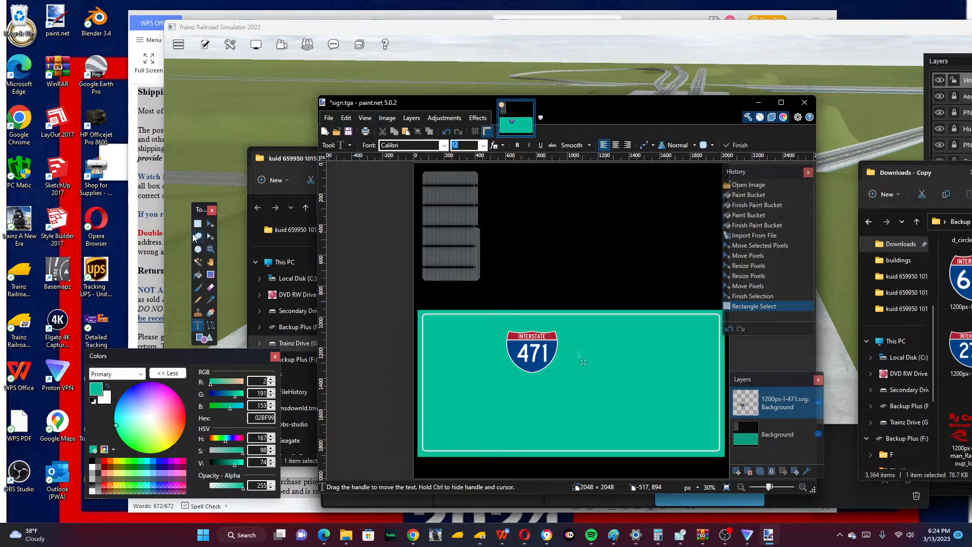
click(443, 145)
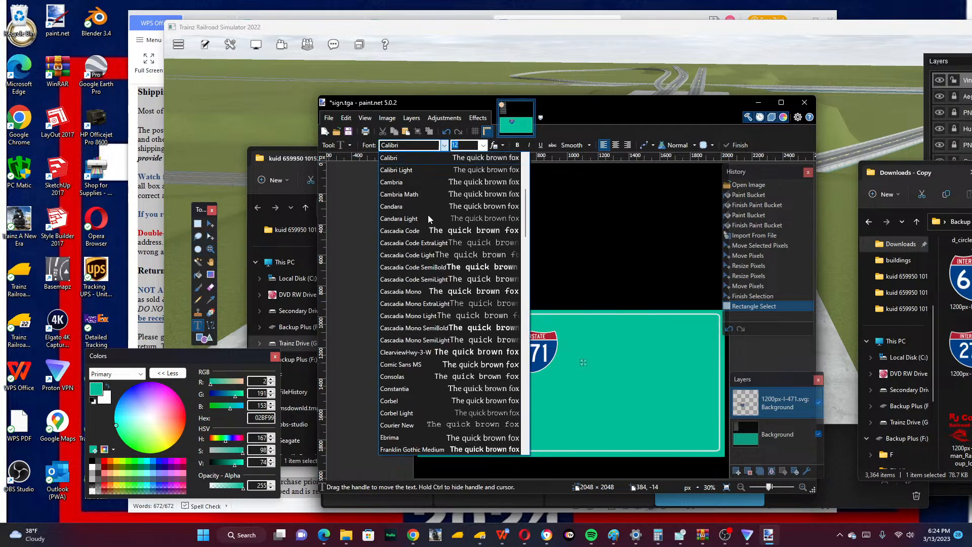
scroll(436, 340, down, 5)
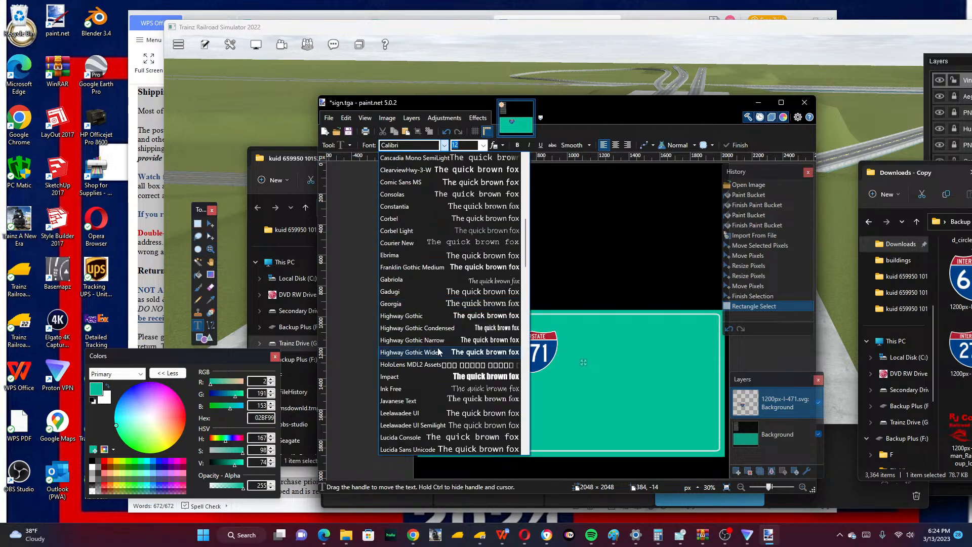
scroll(438, 351, down, 3)
click(430, 276)
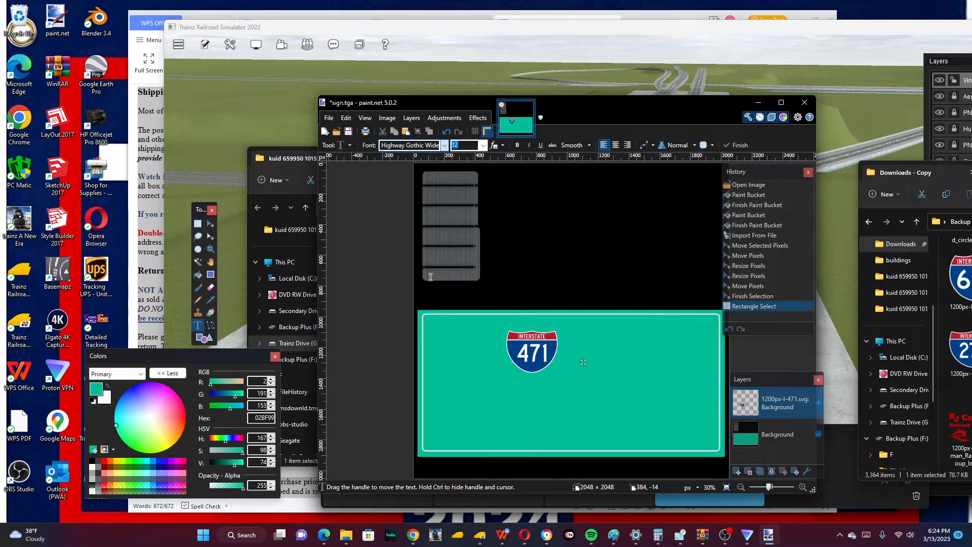
click(483, 145)
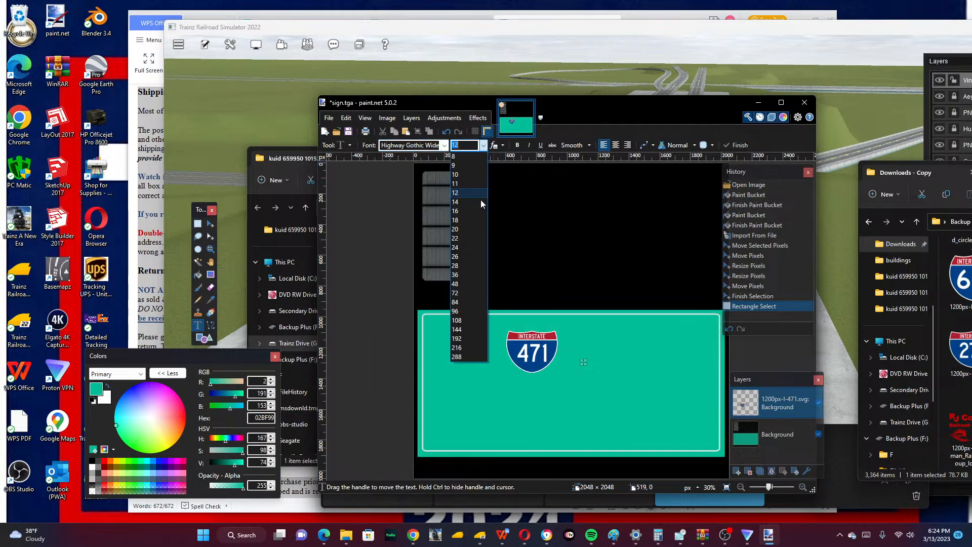
click(474, 328)
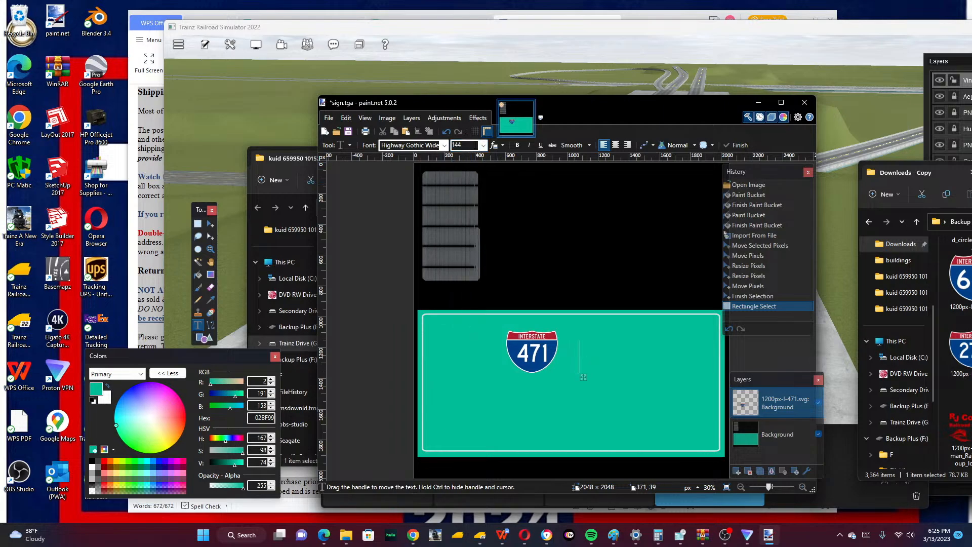
text(100)
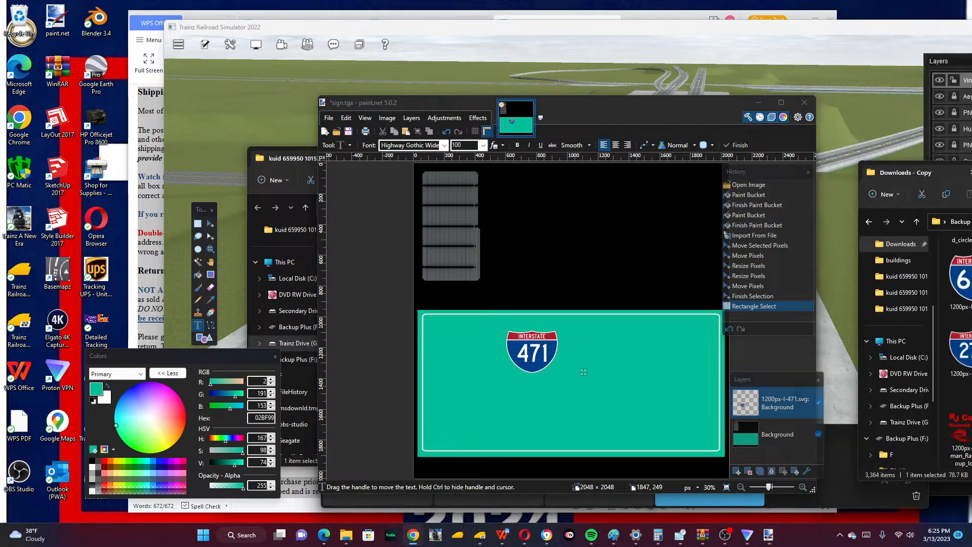
Write SOUTH in white to the right of the shield and nudge the text slightly closer to it.
click(585, 371)
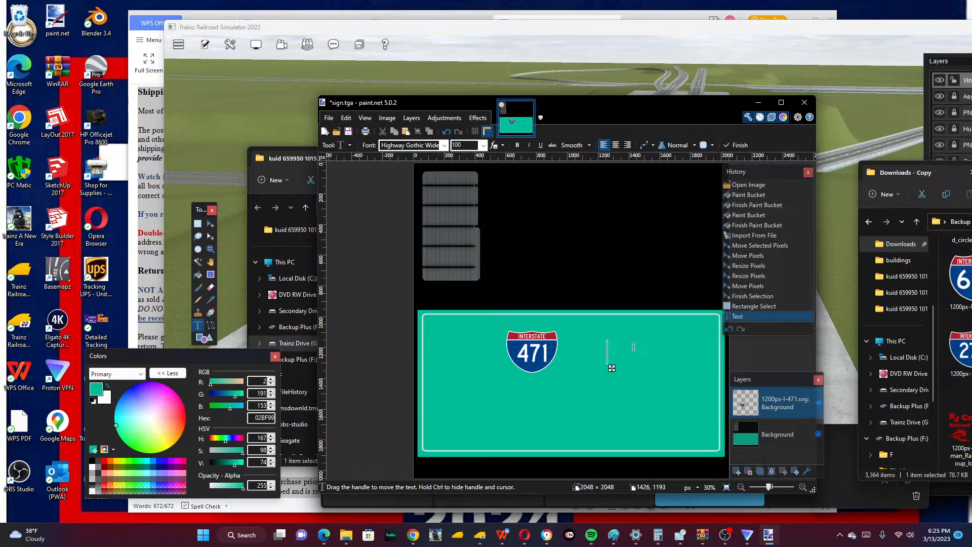
key(BackSpace)
key(BackSpace)
key(BackSpace)
click(92, 469)
text(S)
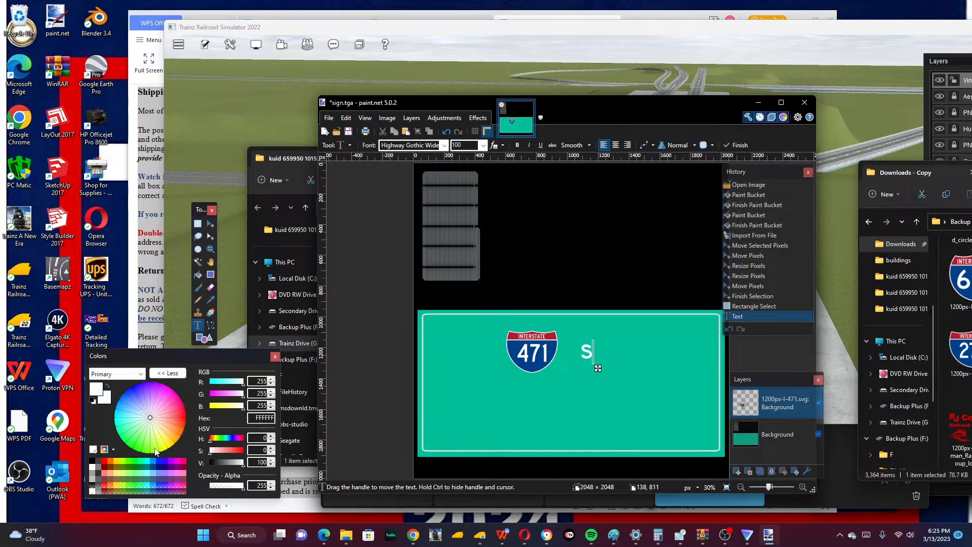
text(OUTH)
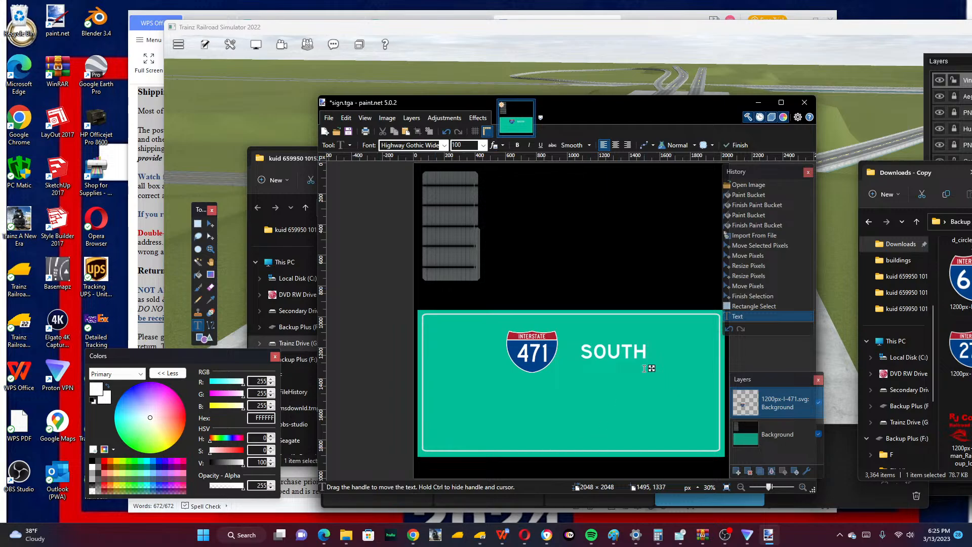
drag(652, 368, 645, 368)
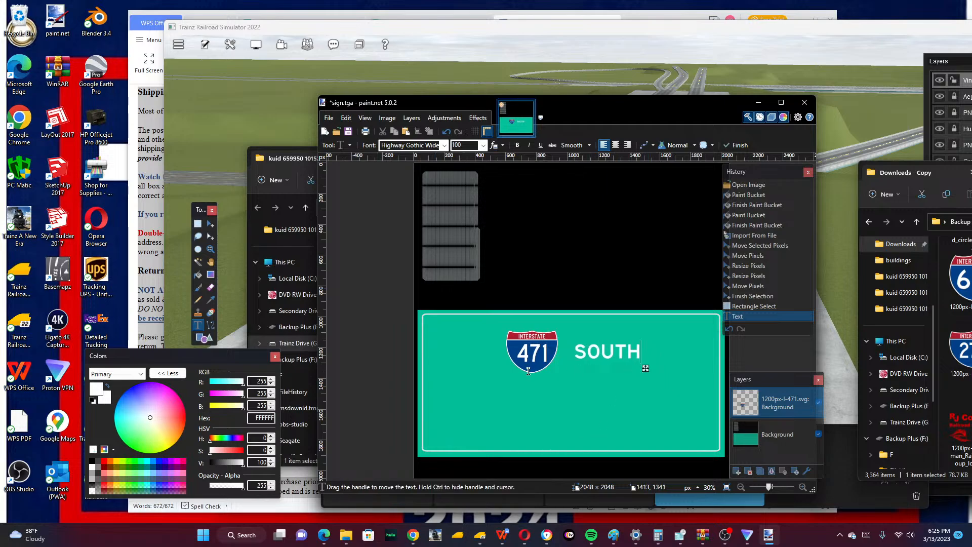
Add the text "Newport KY" at size 144 below the shield and shift it slightly left to center it.
click(503, 400)
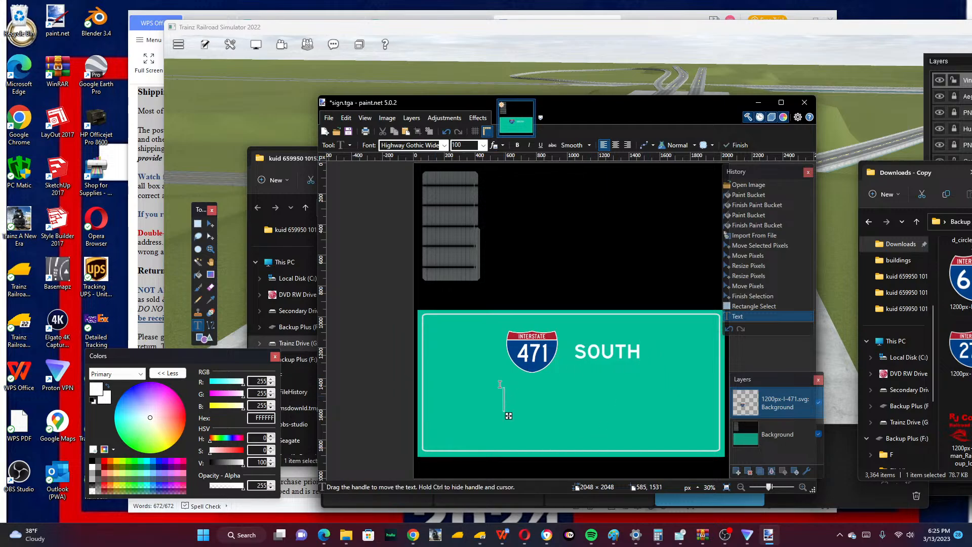
click(483, 146)
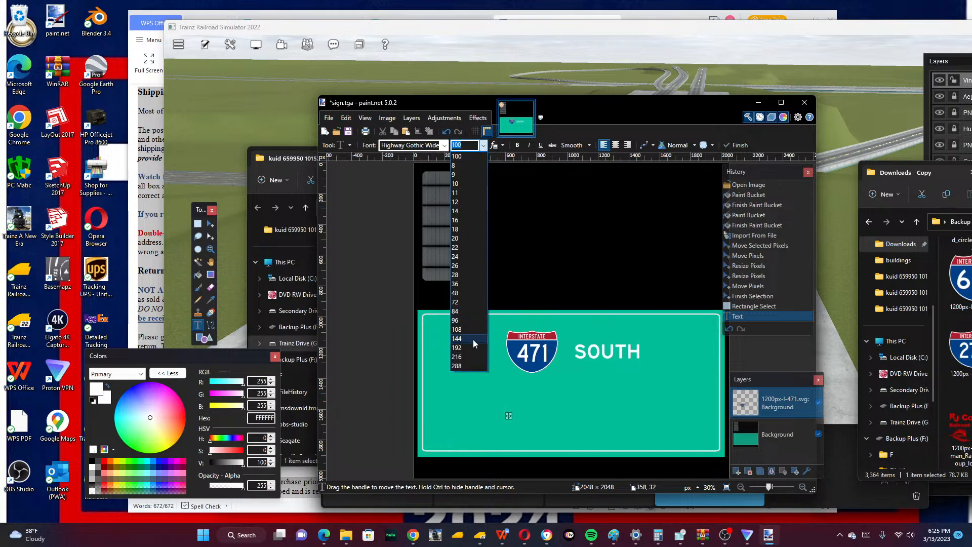
click(473, 338)
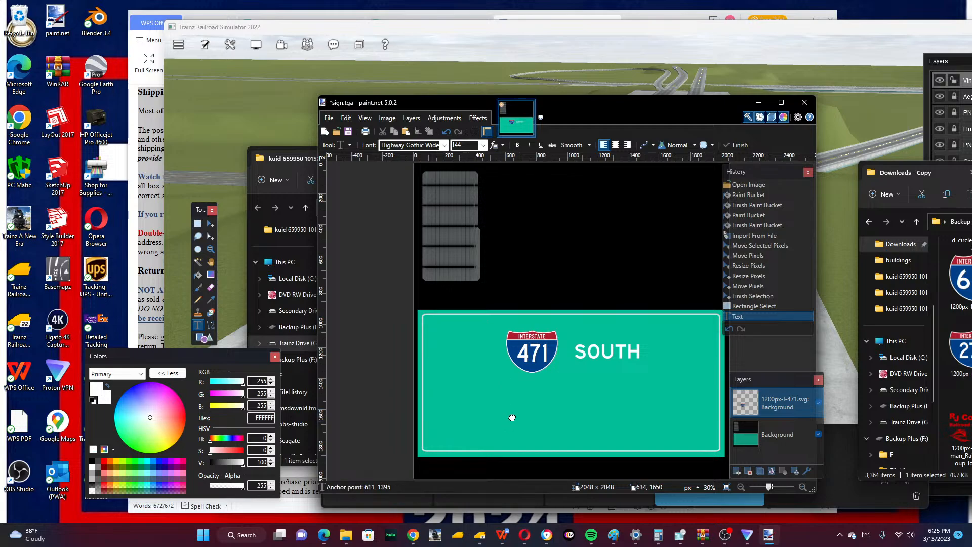
text(New)
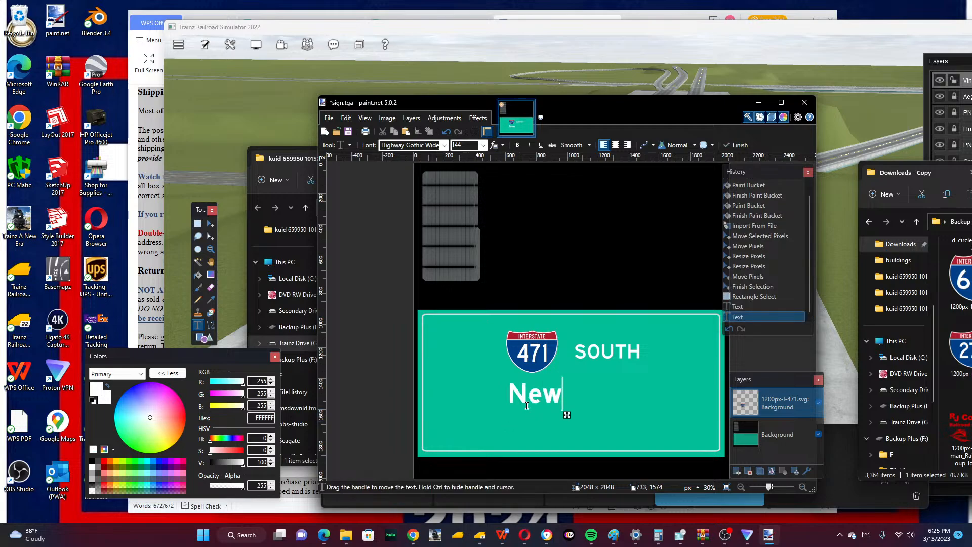
text(port KY)
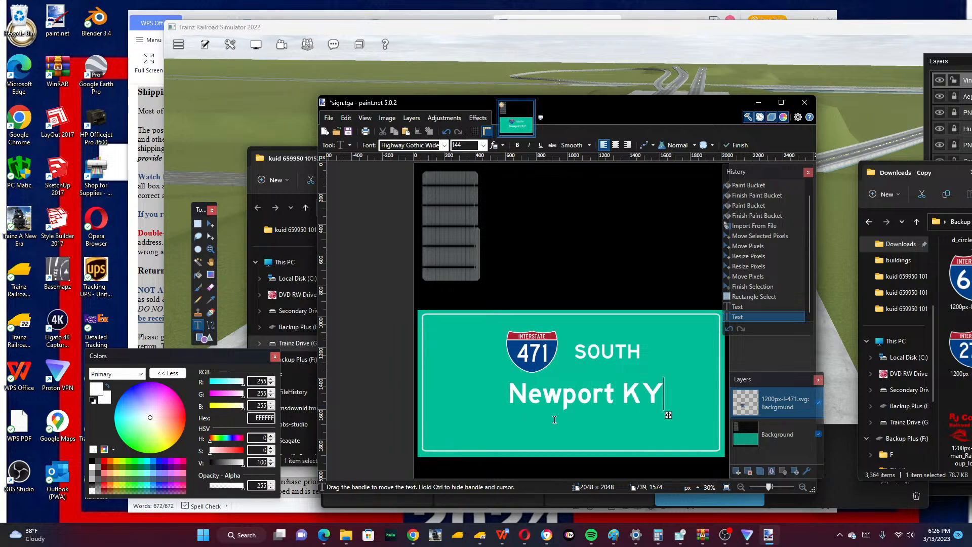
mouse_move(667, 418)
mouse_down()
mouse_move(647, 419)
mouse_move(655, 416)
mouse_up()
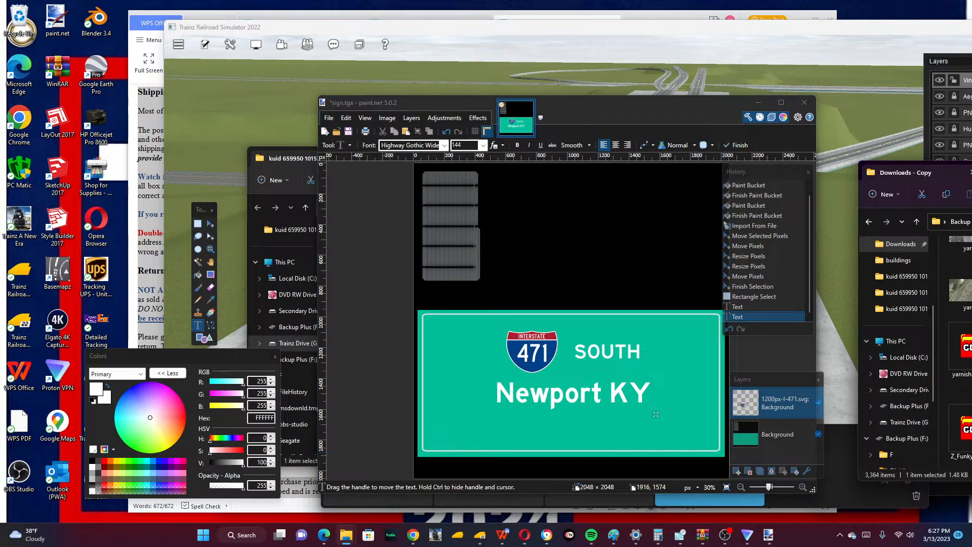
Add the yellow rectangle image as a new layer and stretch it to about 1903 × 231 pixels along the sign's lower edge.
drag(968, 441, 571, 425)
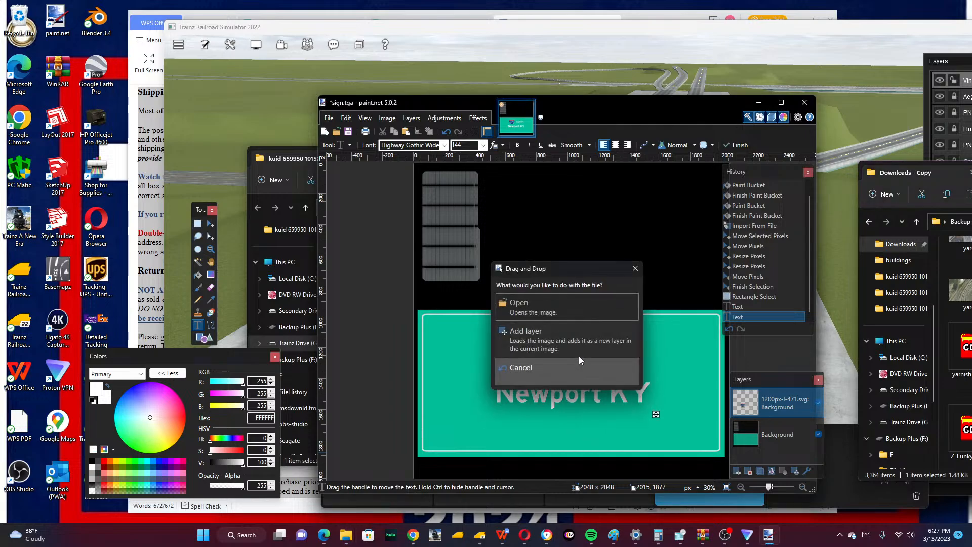
click(585, 343)
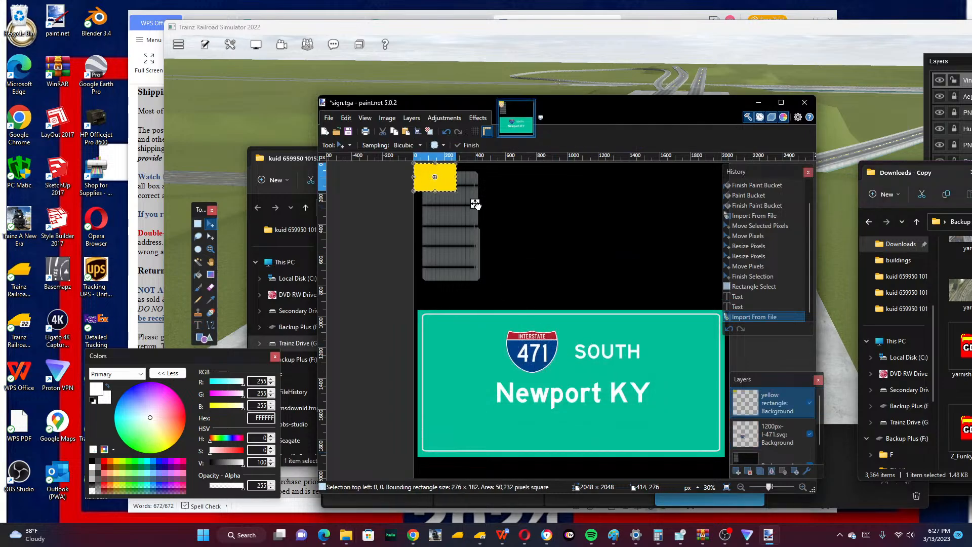
drag(475, 204, 487, 462)
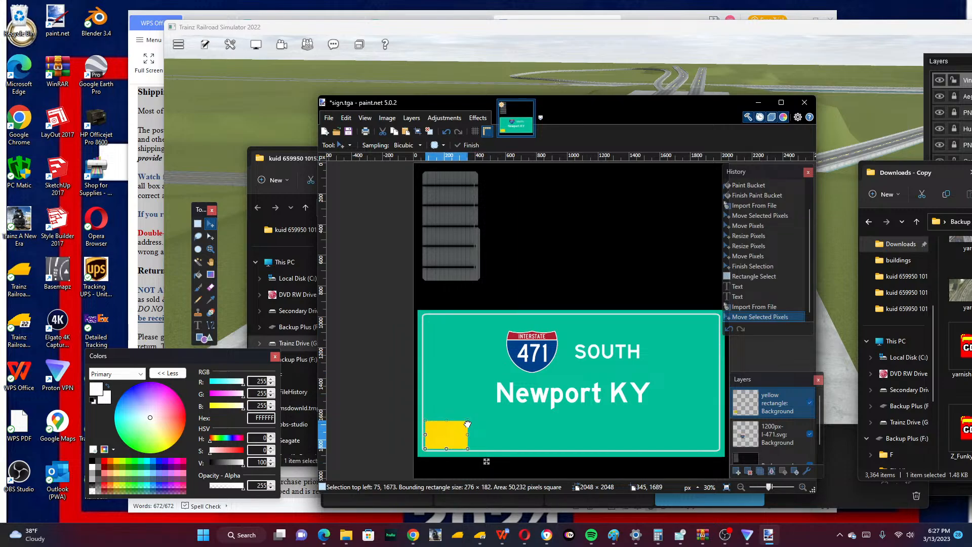
drag(467, 424, 718, 414)
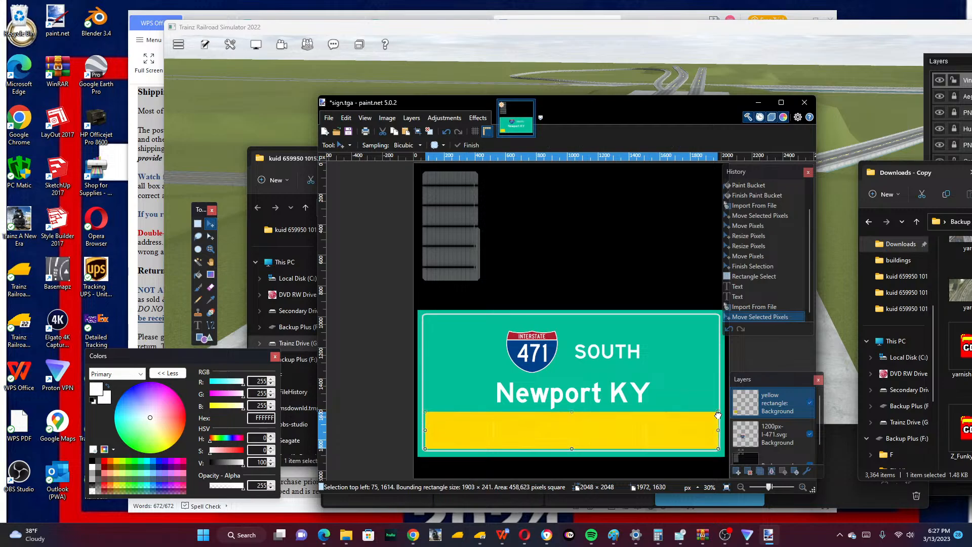
drag(718, 415, 719, 447)
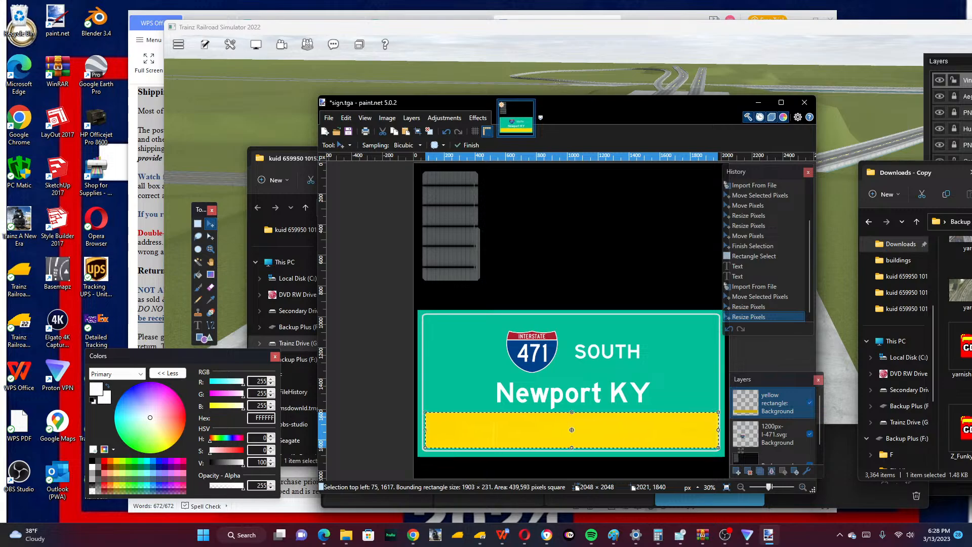
click(324, 535)
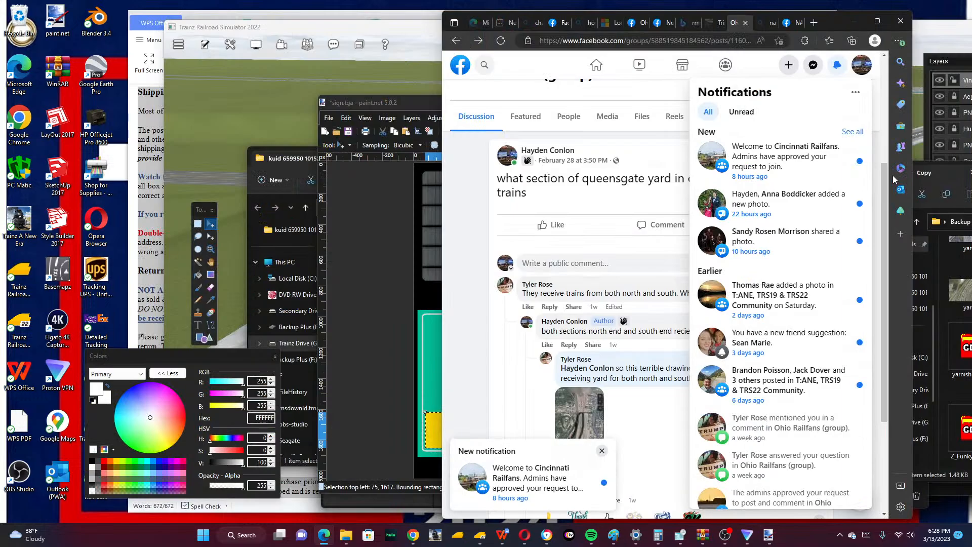
click(853, 22)
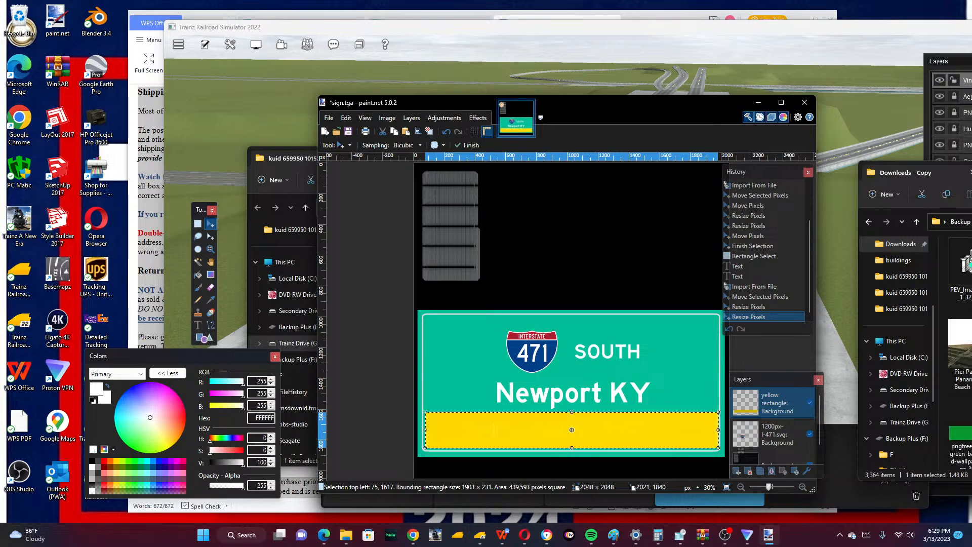
Deselect the yellow rectangle and import the plaque arrow image from the Downloads copy as a new layer above it.
click(970, 344)
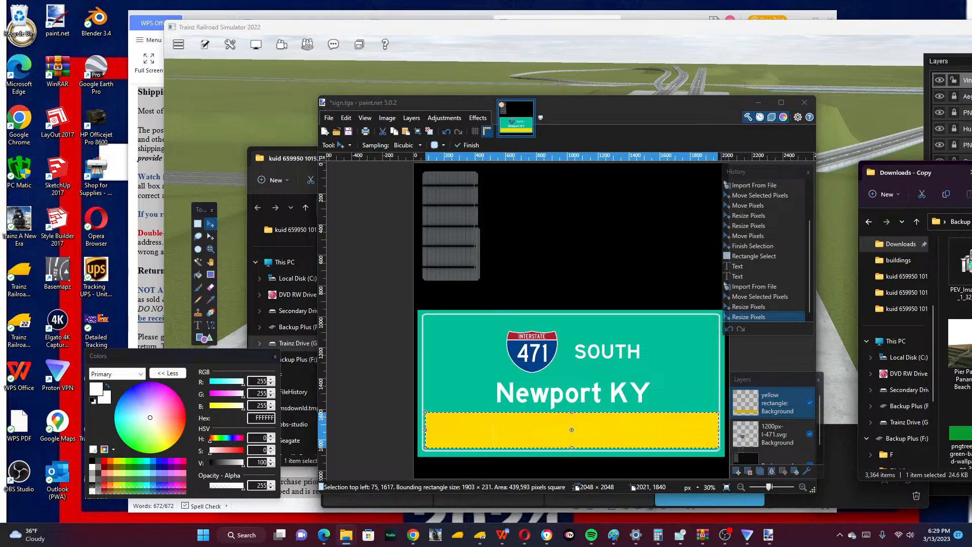
drag(970, 344, 757, 395)
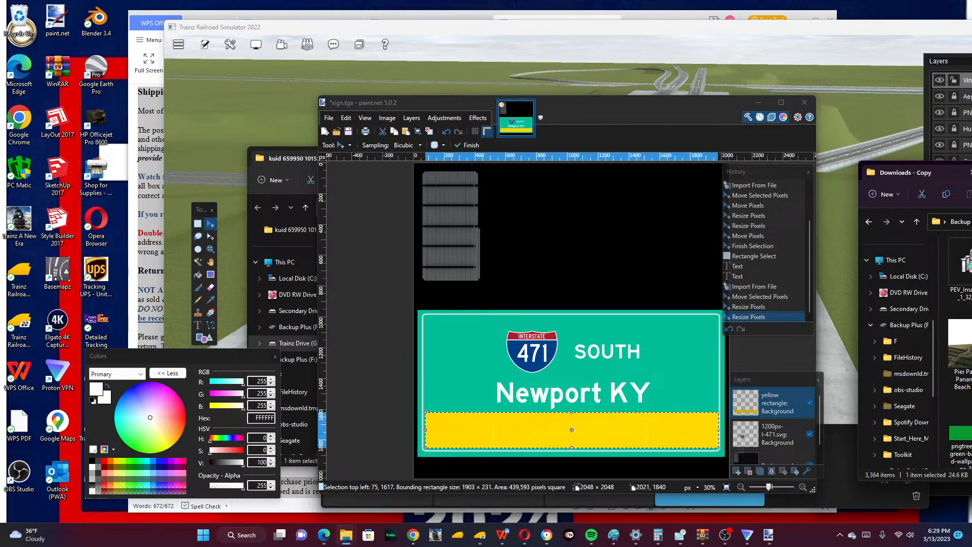
click(198, 224)
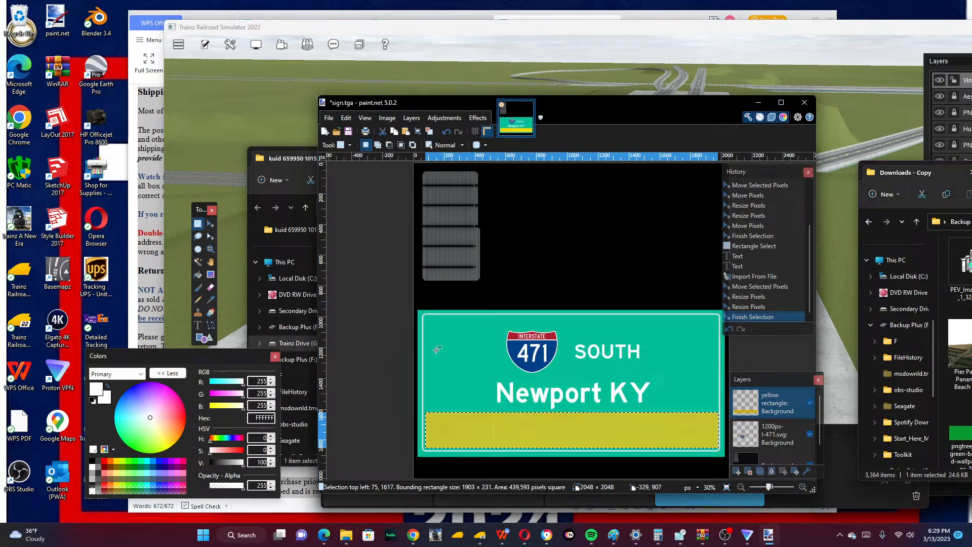
click(476, 372)
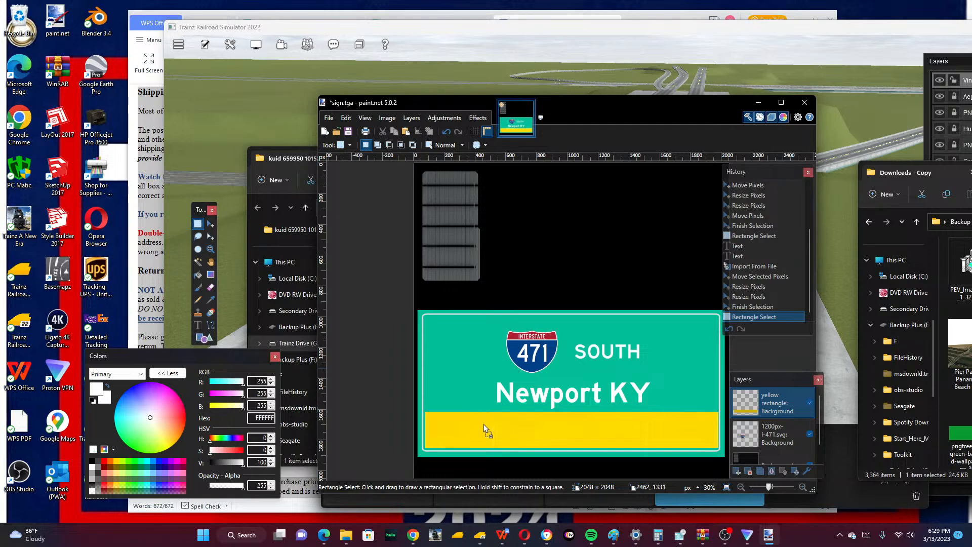
drag(484, 424, 486, 426)
click(521, 332)
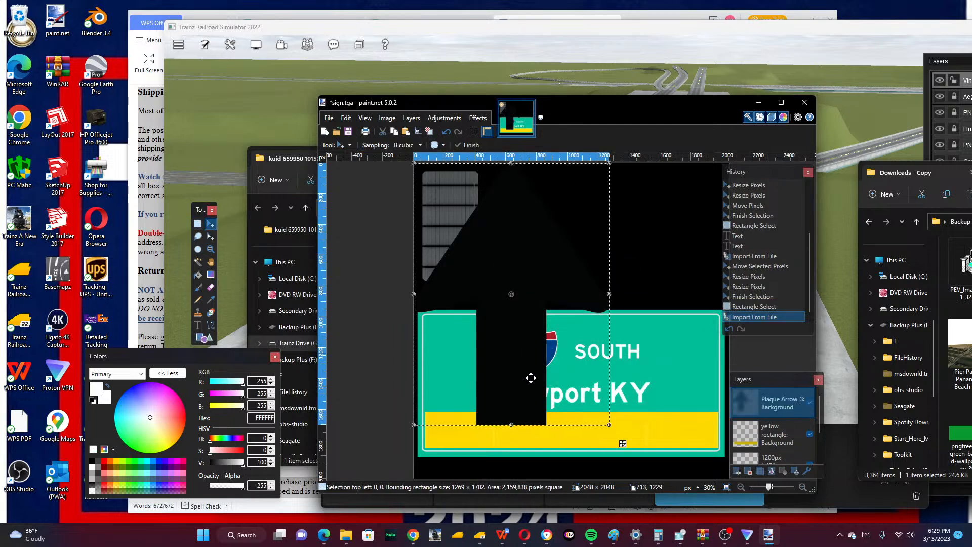
Shrink the arrow to about 177 × 192 pixels, rotate it about 180° to point down, and place it near the yellow panel's left end.
drag(608, 425, 501, 458)
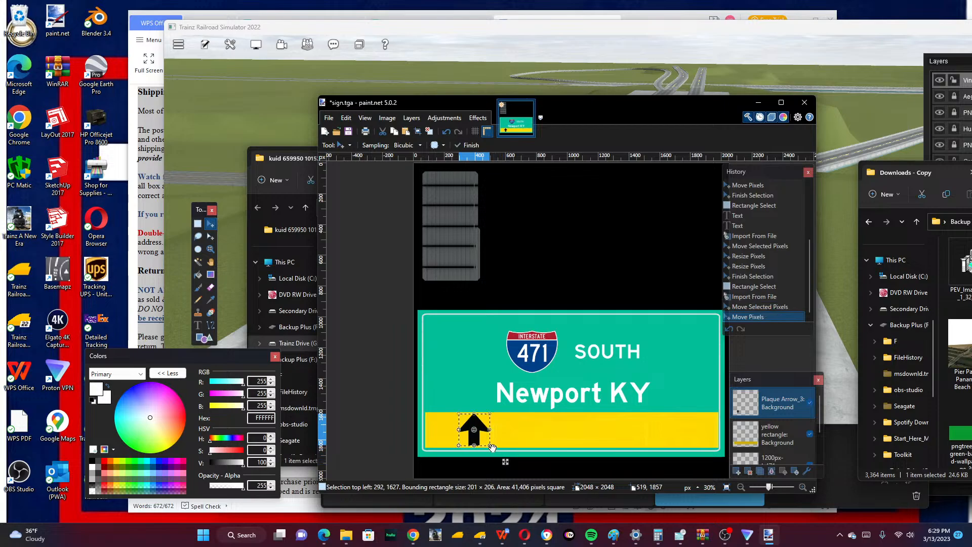
drag(492, 448, 450, 399)
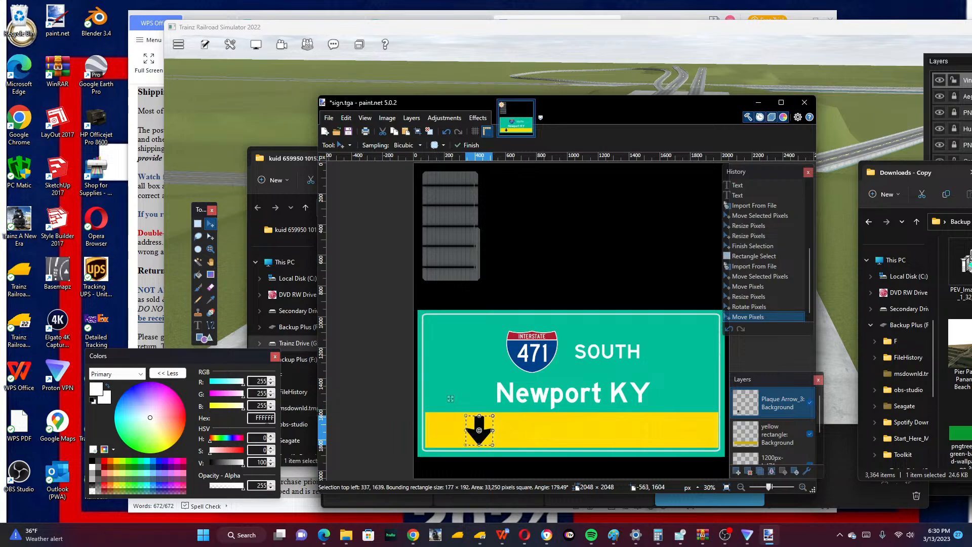
Duplicate the down arrow, move the copy level with it to the yellow panel's right end, and deselect it.
click(346, 118)
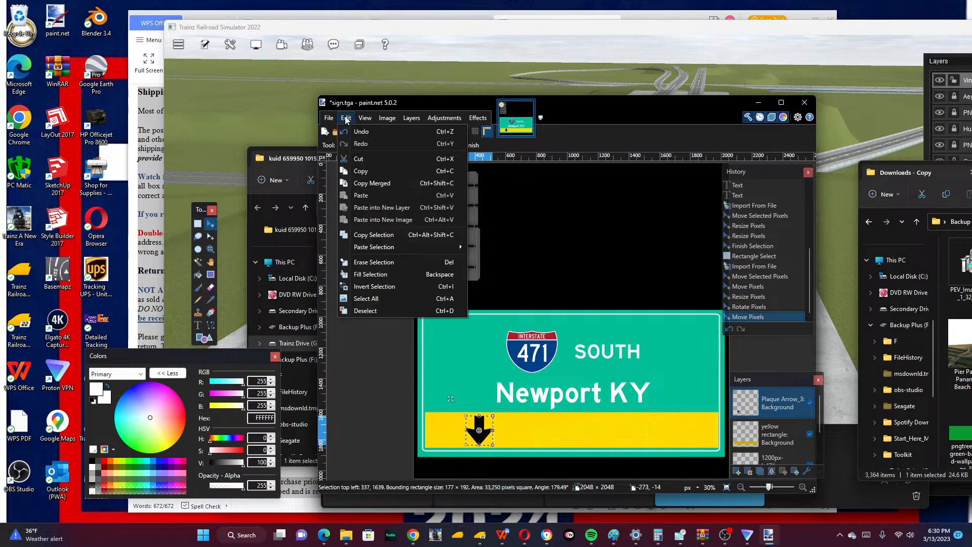
click(373, 171)
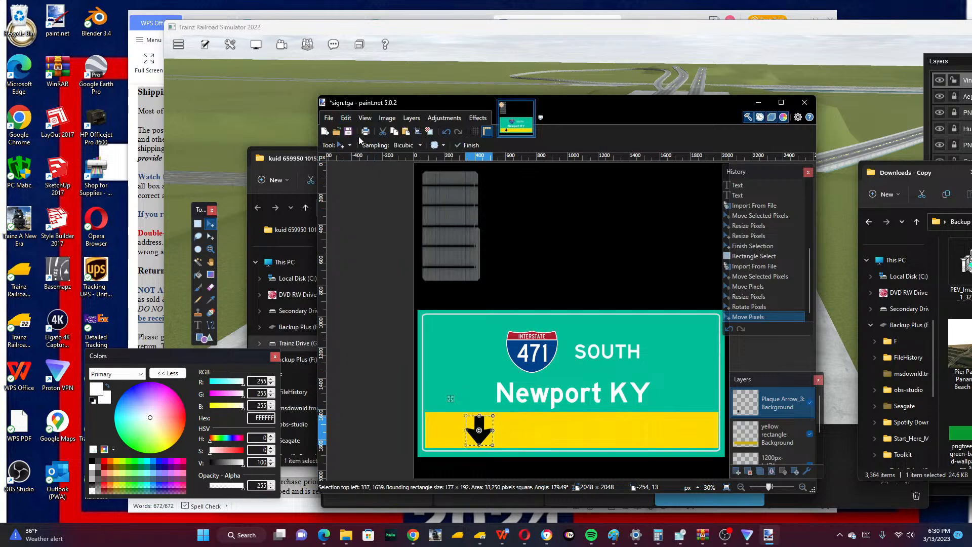
click(347, 119)
click(377, 196)
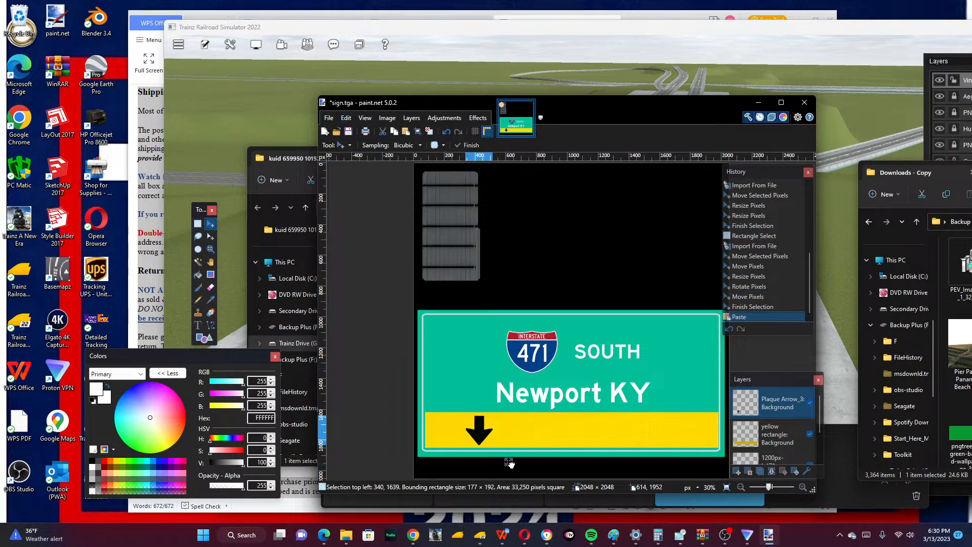
drag(517, 464, 689, 462)
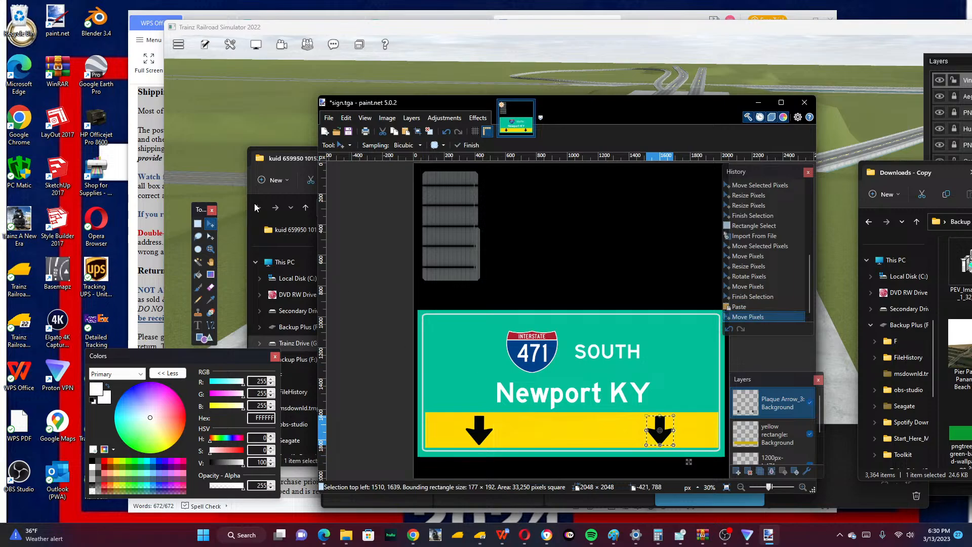
click(198, 223)
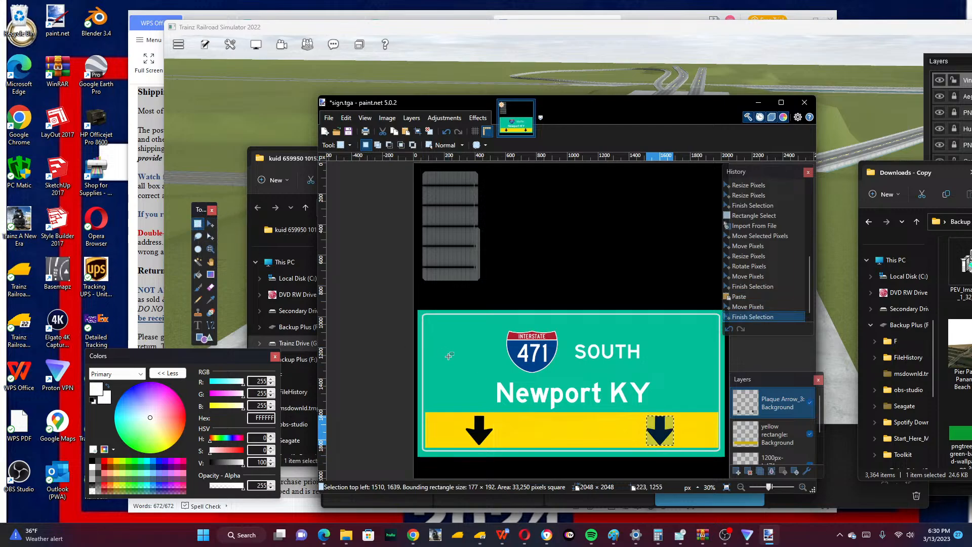
click(389, 355)
Add the text "EXIT ONLY" at size 100 in black, centred between the two arrows on the yellow panel.
click(200, 325)
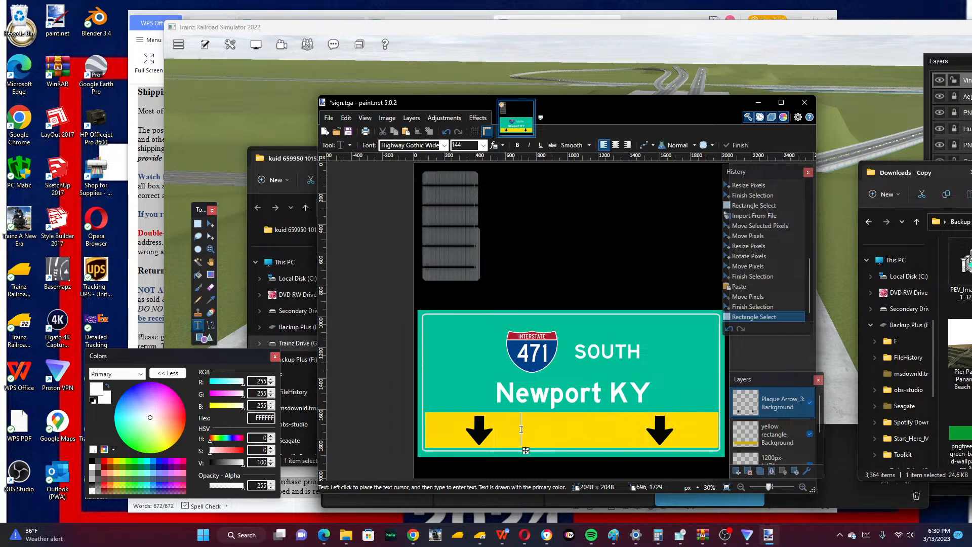
click(520, 428)
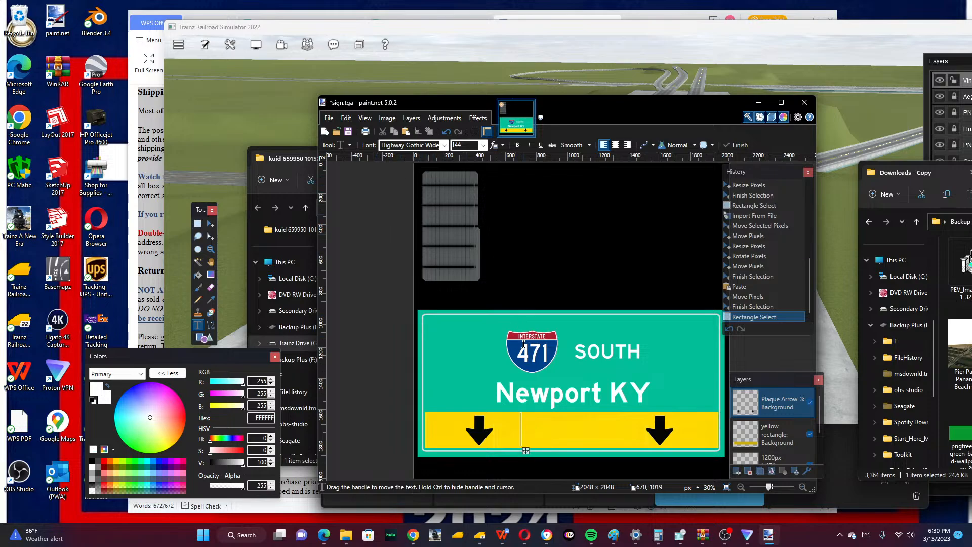
double_click(463, 144)
text(100)
text(E)
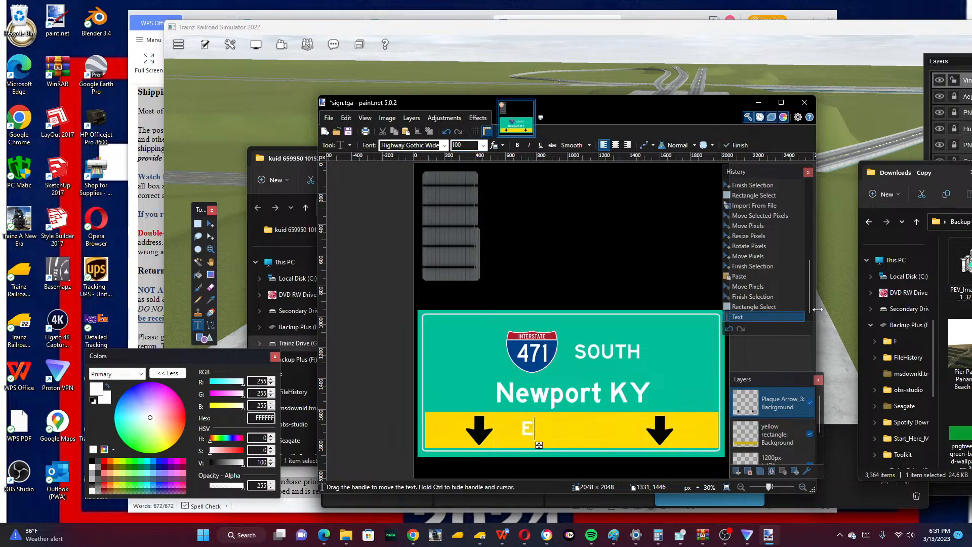
text(XIT)
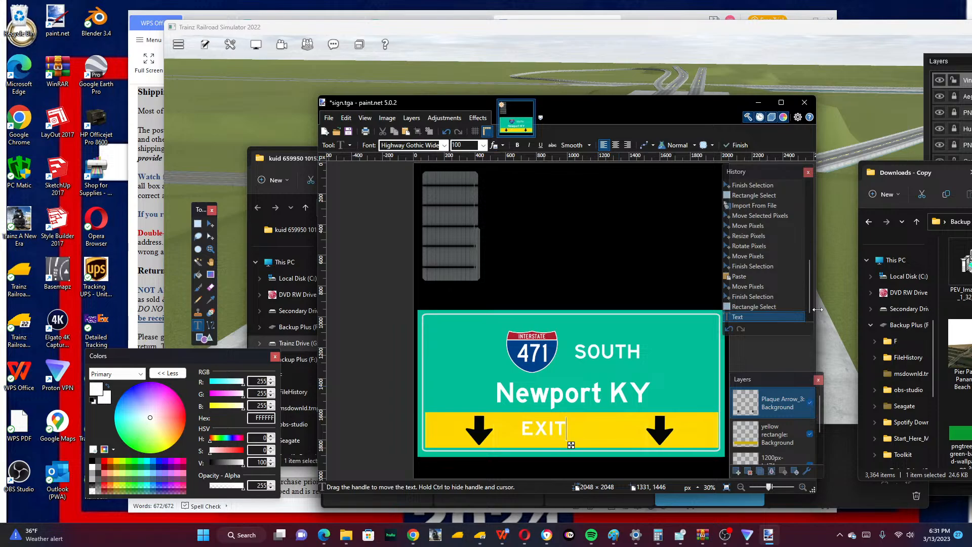
text( ONLY)
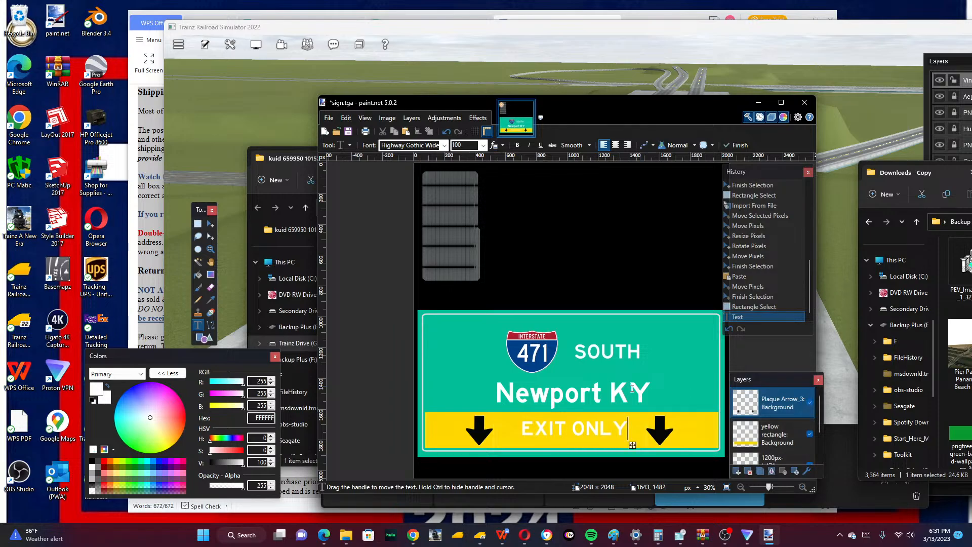
drag(635, 447, 635, 450)
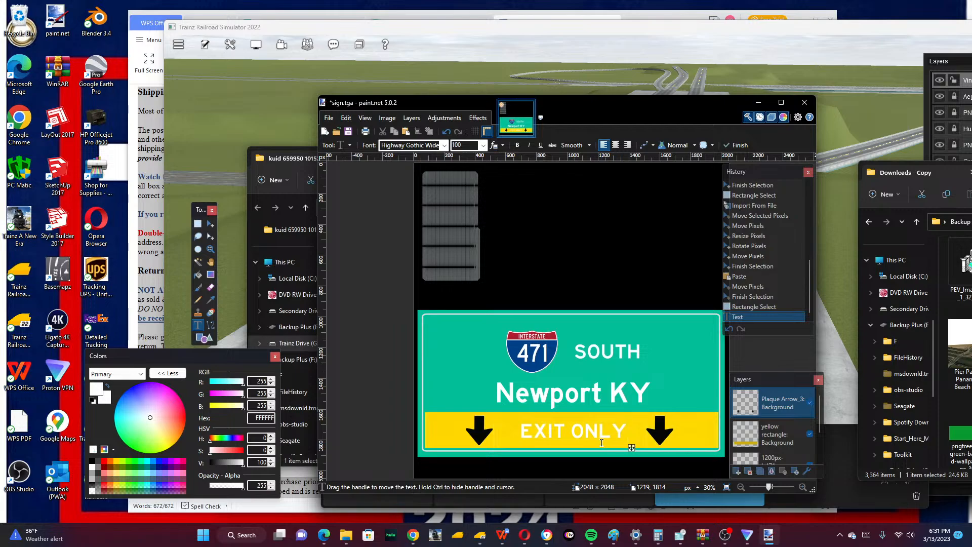
click(92, 461)
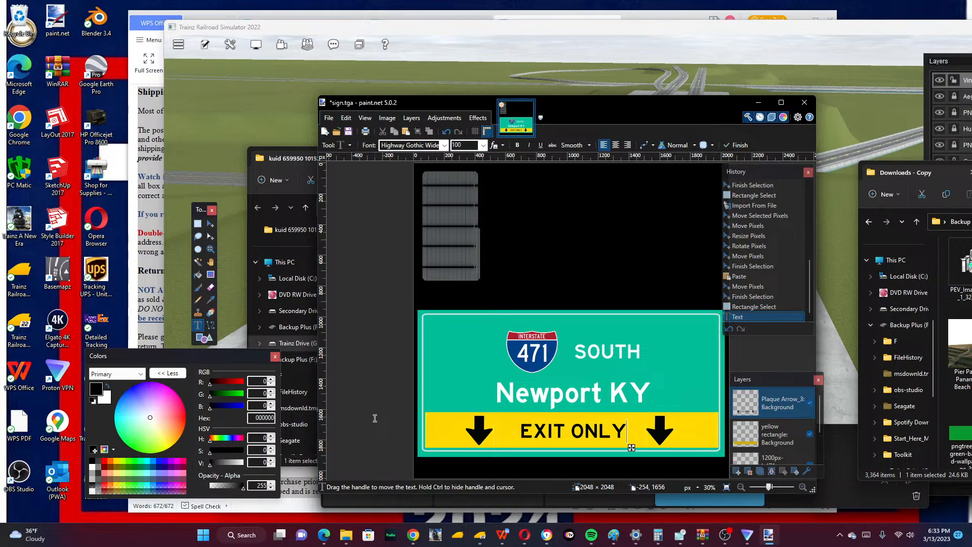
Save the image as TGA over the existing sign file in the asset folder, flattening it to a single layer.
click(329, 118)
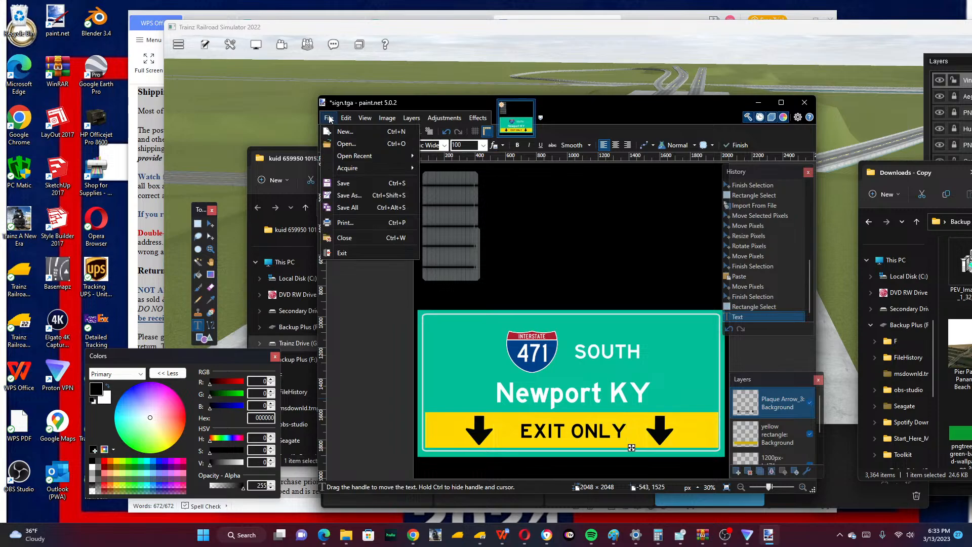
click(370, 184)
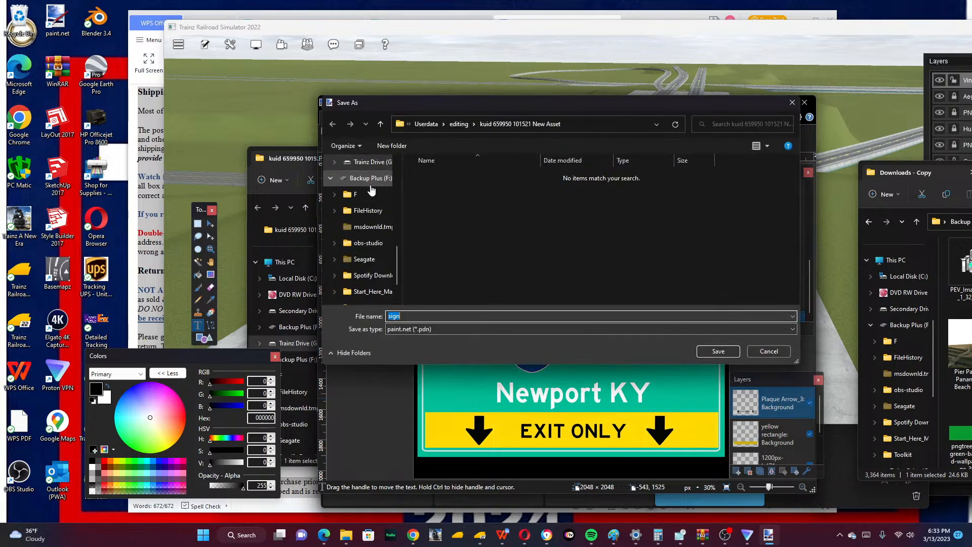
click(423, 330)
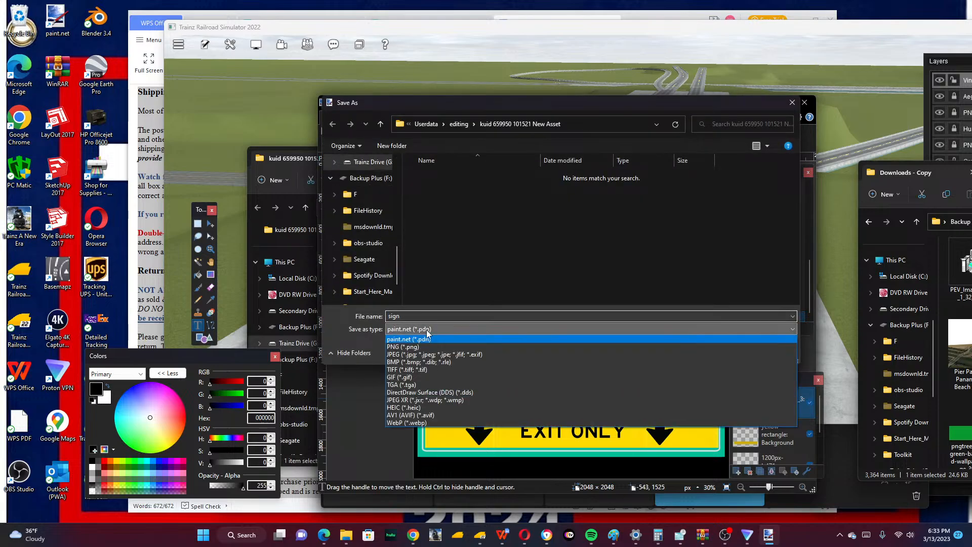
click(435, 385)
click(482, 193)
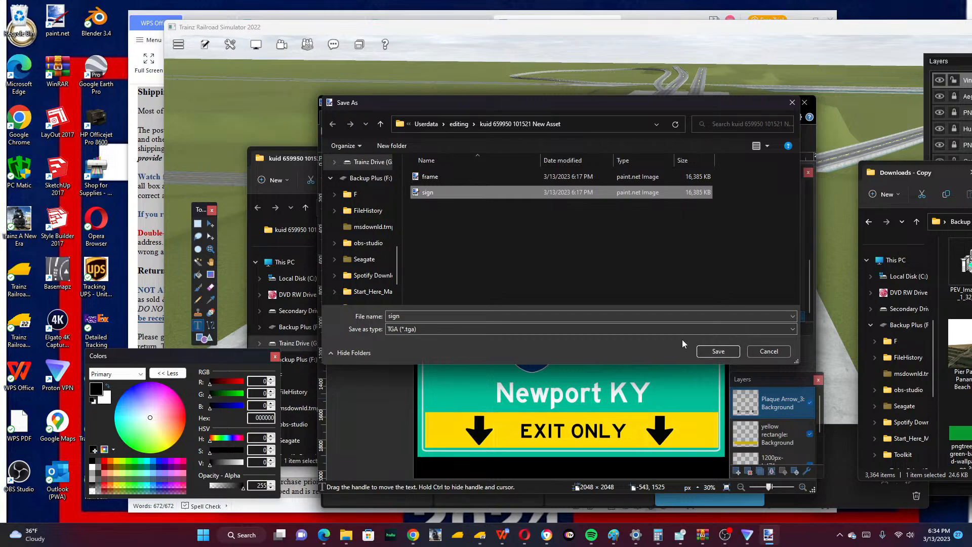
click(708, 353)
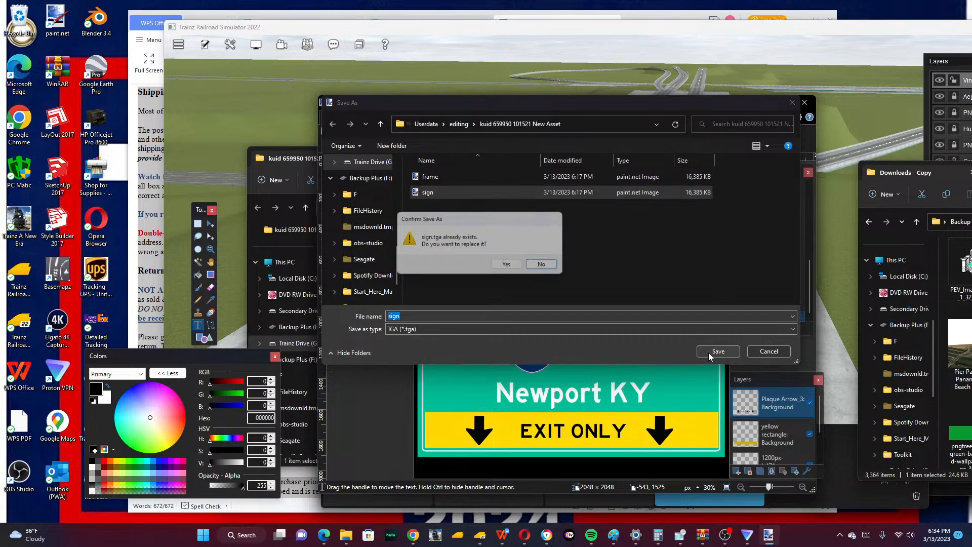
click(510, 266)
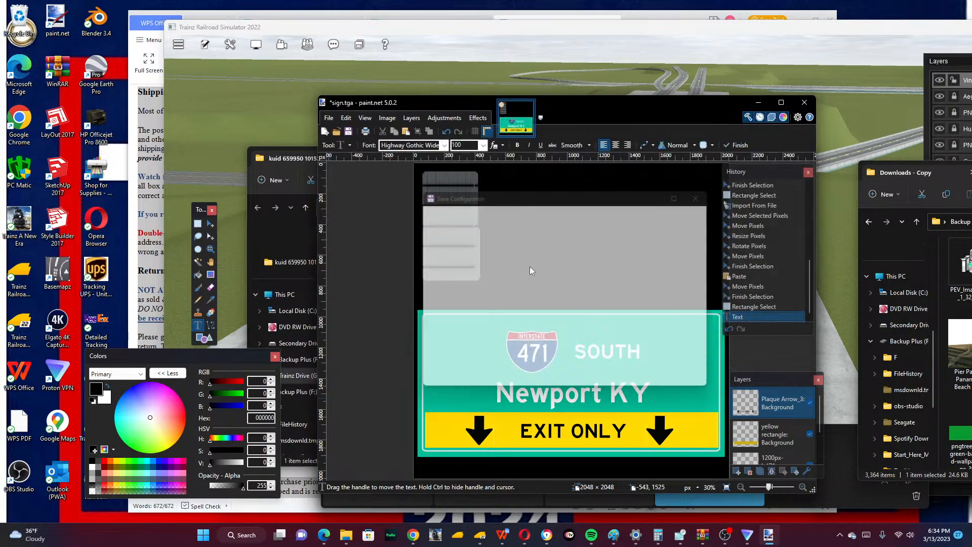
click(642, 384)
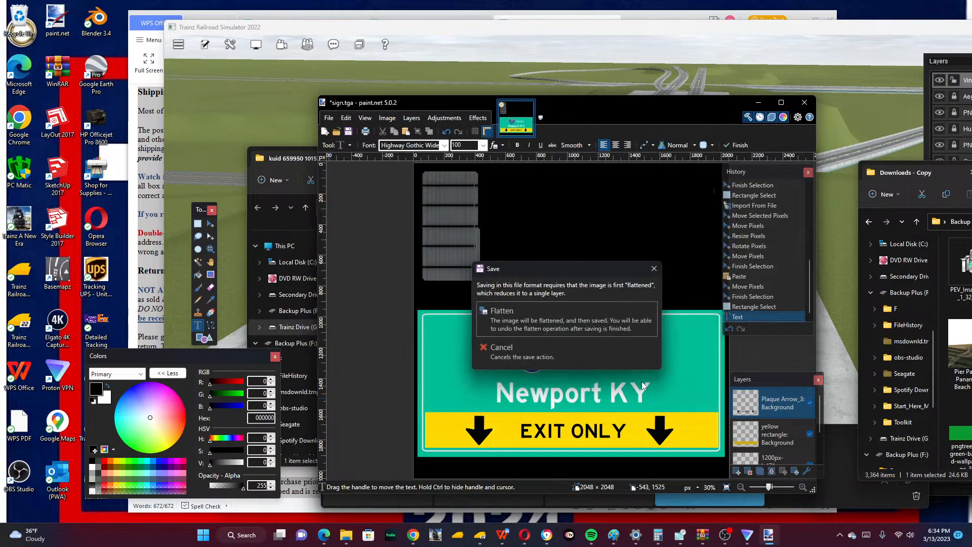
click(599, 327)
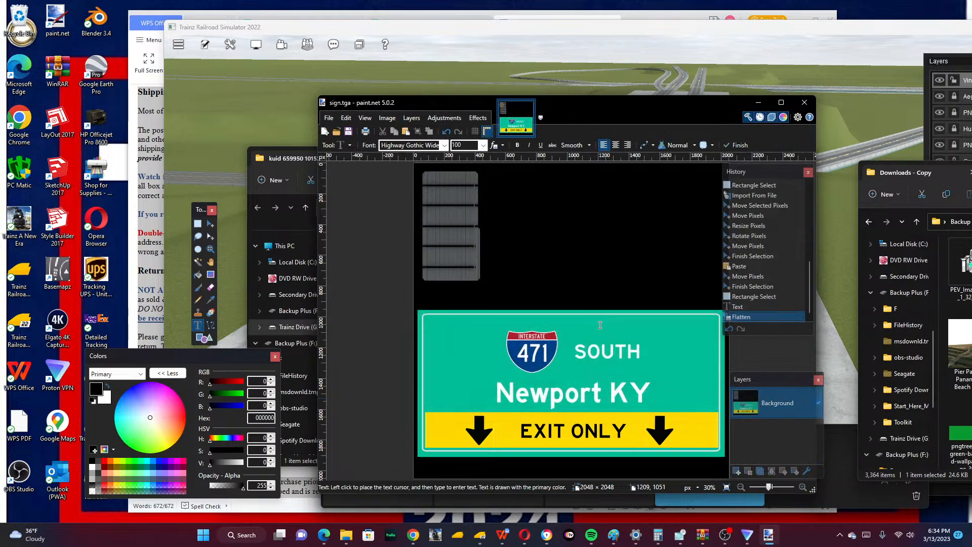
Save the flattened sign image once more and close the image editor.
click(329, 117)
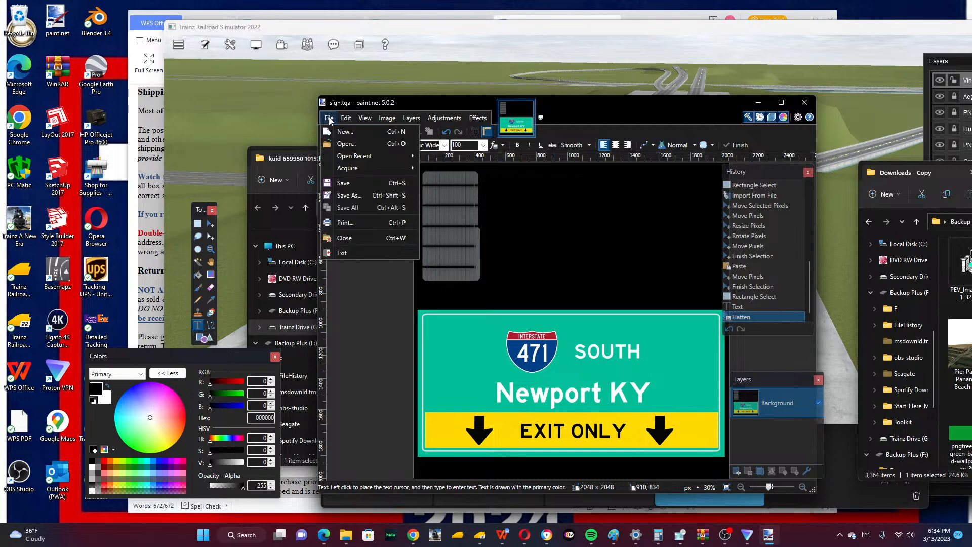
click(372, 184)
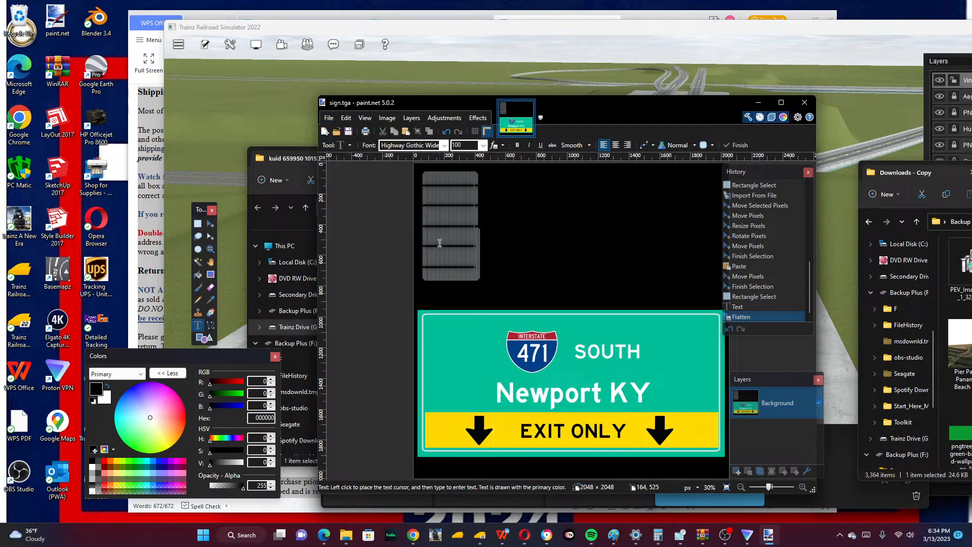
click(329, 118)
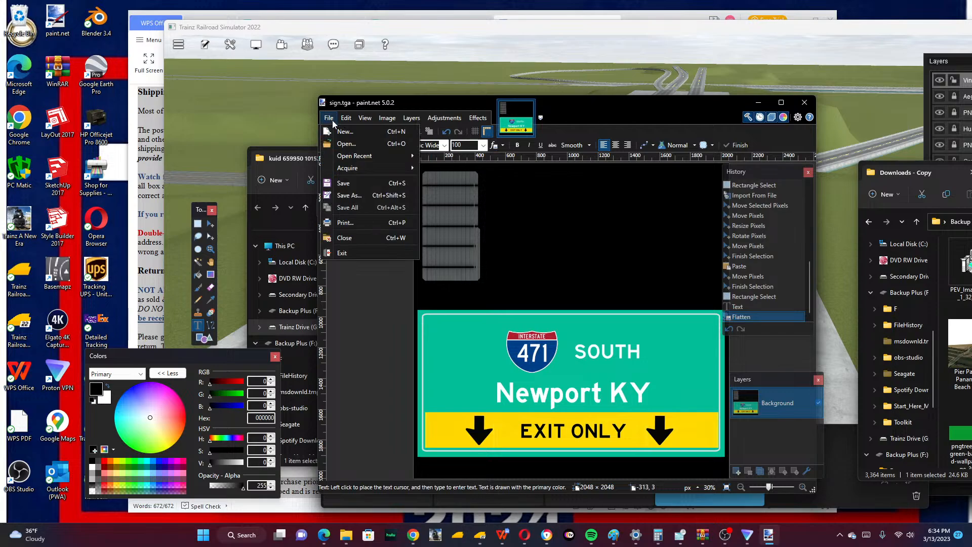
click(332, 120)
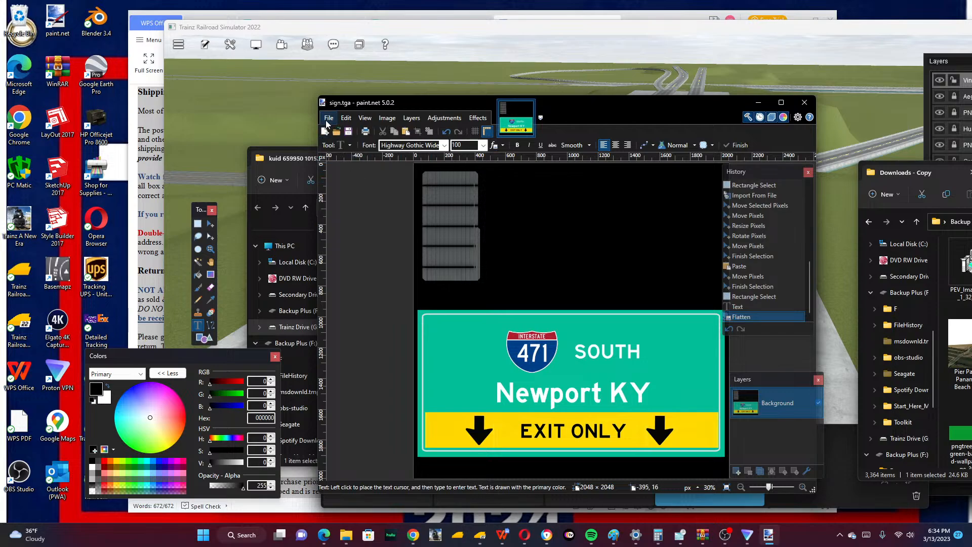
click(327, 119)
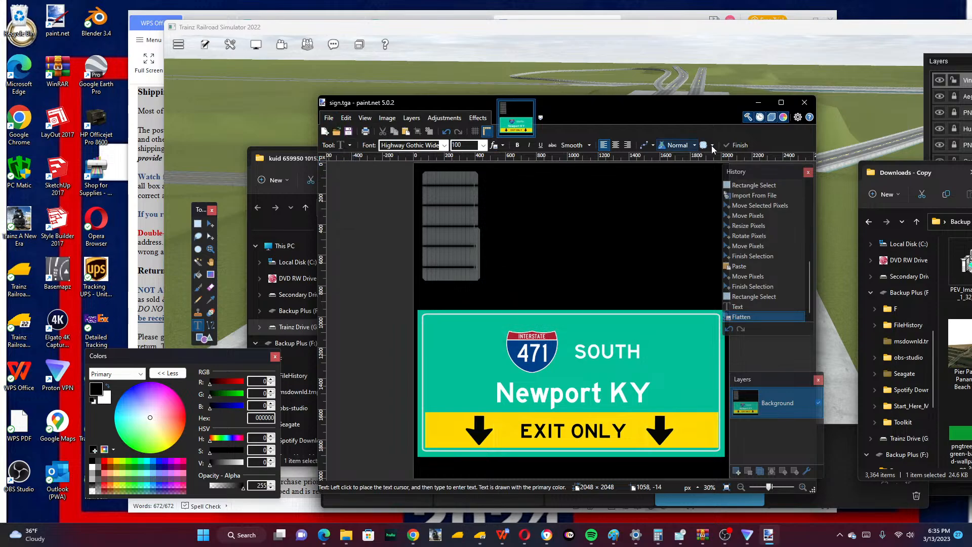
click(809, 102)
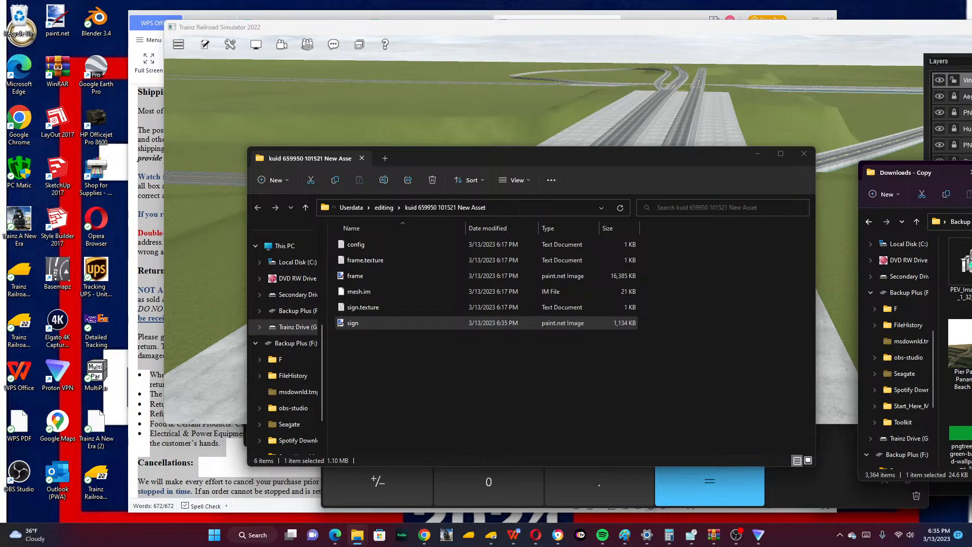
key(super+d)
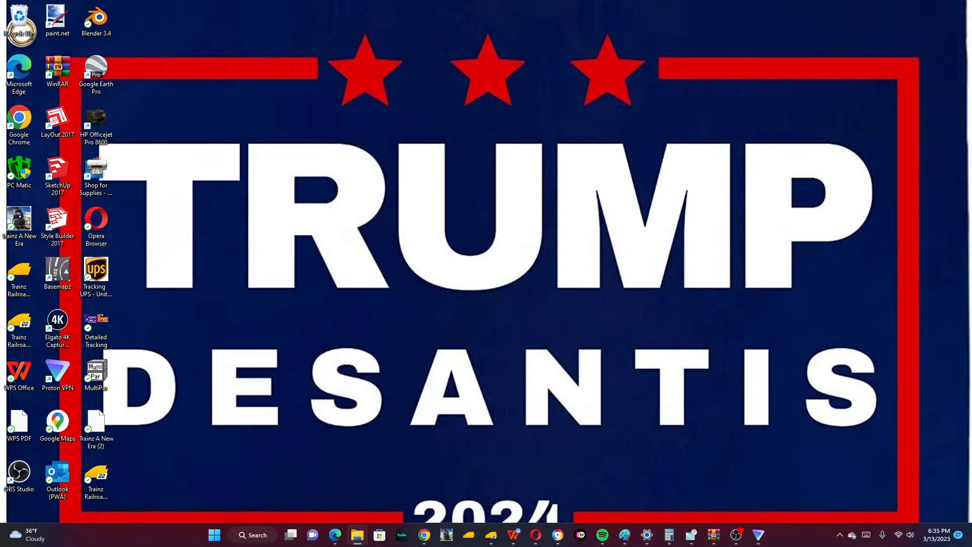
key(super+d)
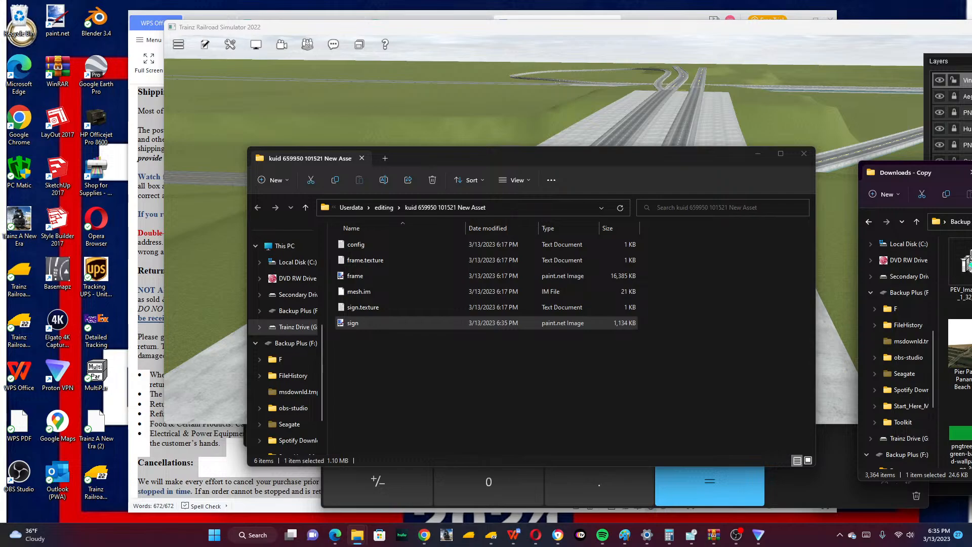
Open the sign asset's config file and replace the username value with "I-471 SOUTH Newport KY, EXIT ONLY".
key(super+d)
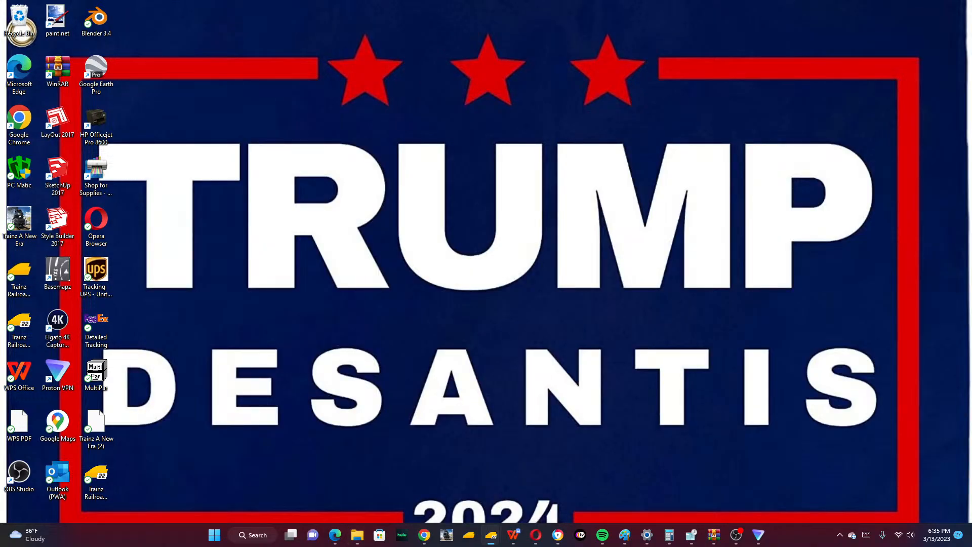
key(super+d)
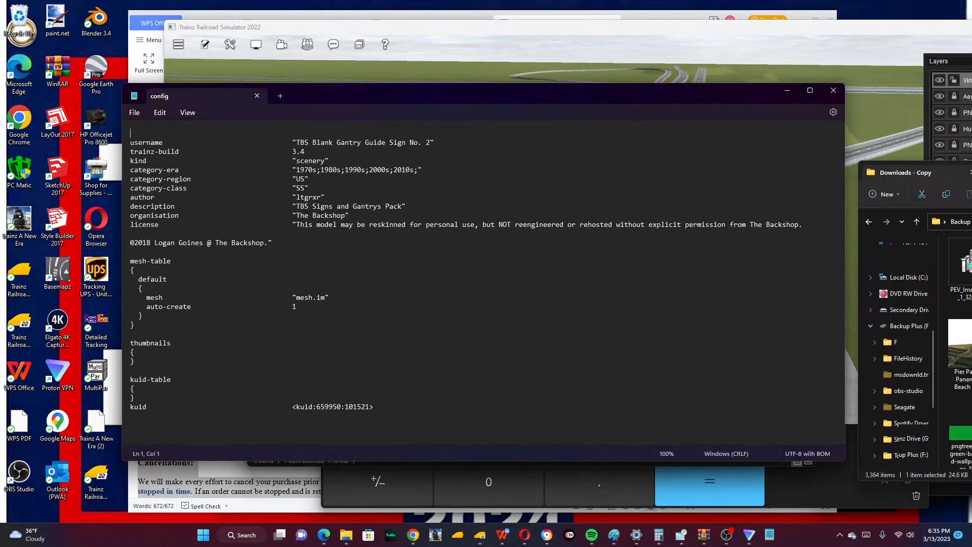
drag(431, 143, 298, 142)
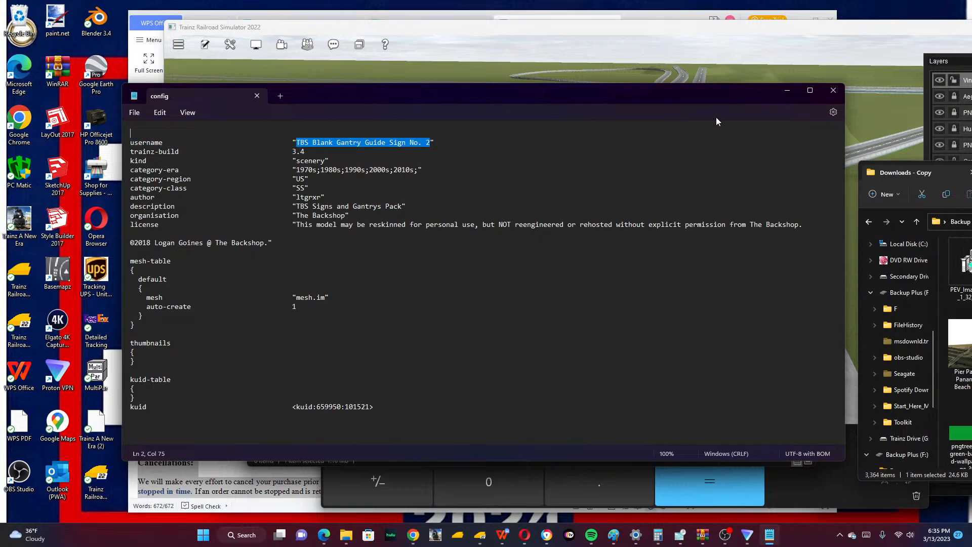
key(BackSpace)
text(I-)
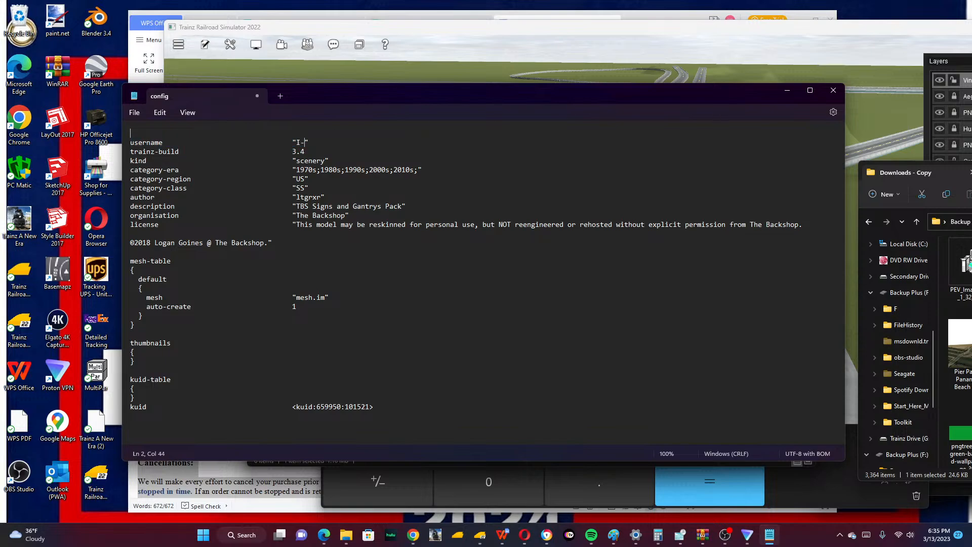
text(471 SOUTH)
text(EX)
key(BackSpace)
key(BackSpace)
text(Newport KY EXIT)
key(BackSpace)
key(BackSpace)
key(BackSpace)
key(BackSpace)
key(BackSpace)
text(, EXIT ONLY)
Save the edited config file and close the text editor.
key(ctrl+s)
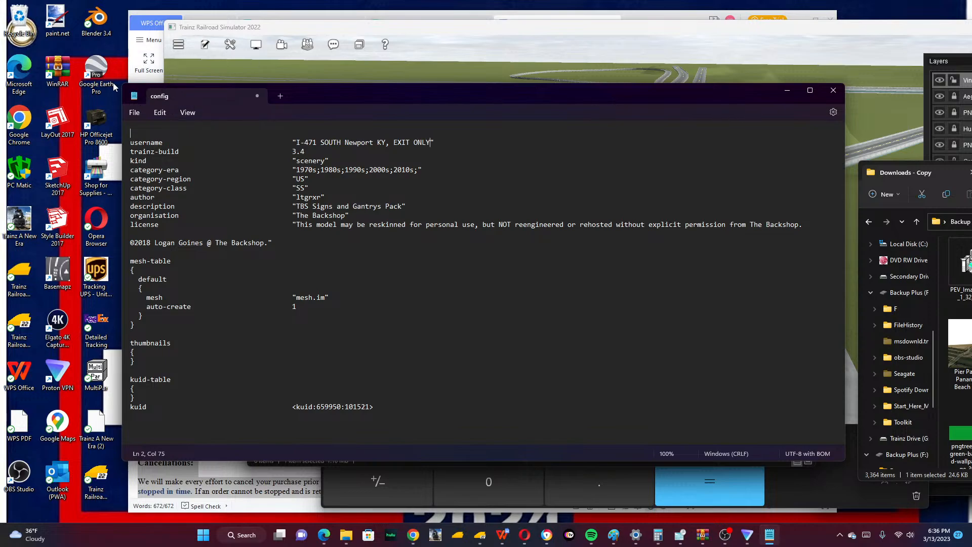
click(133, 113)
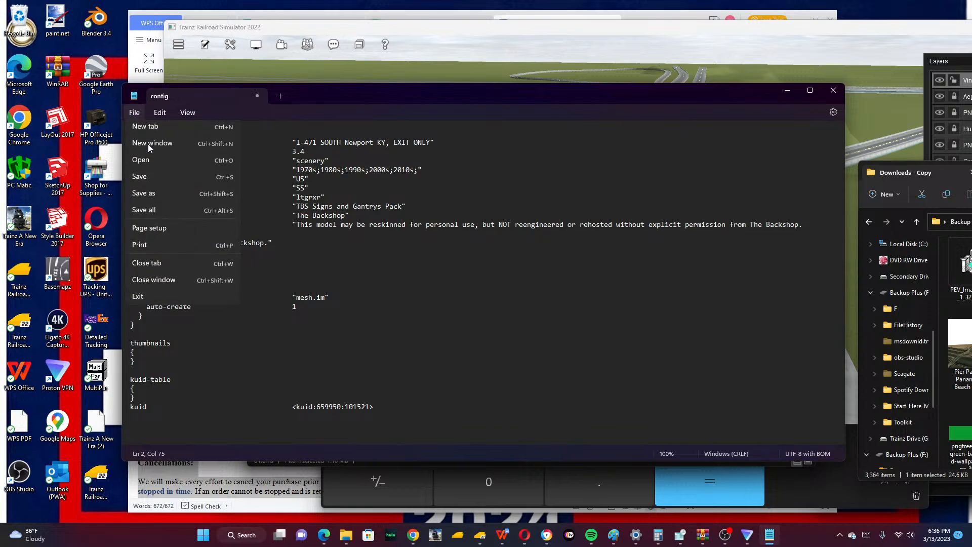
click(166, 179)
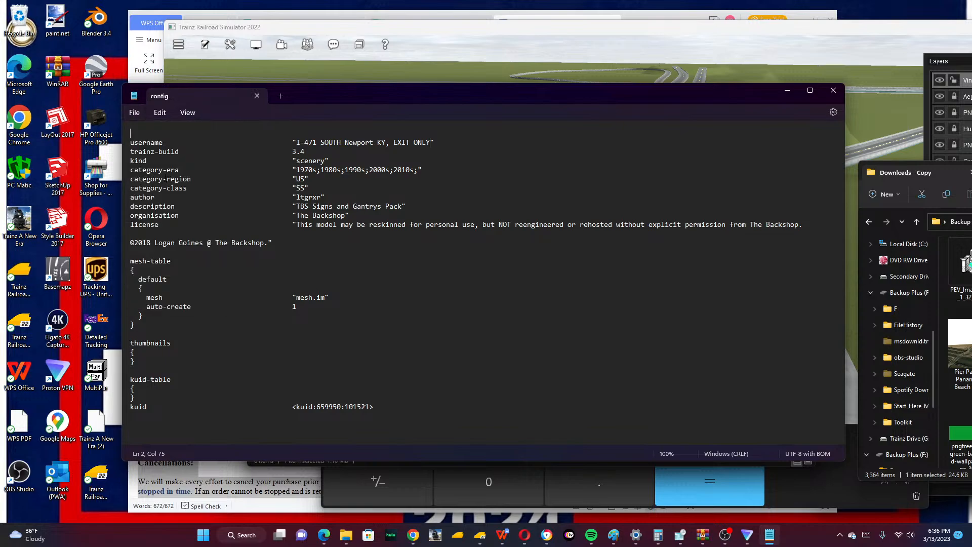
click(134, 112)
click(162, 181)
mouse_move(815, 97)
click(135, 114)
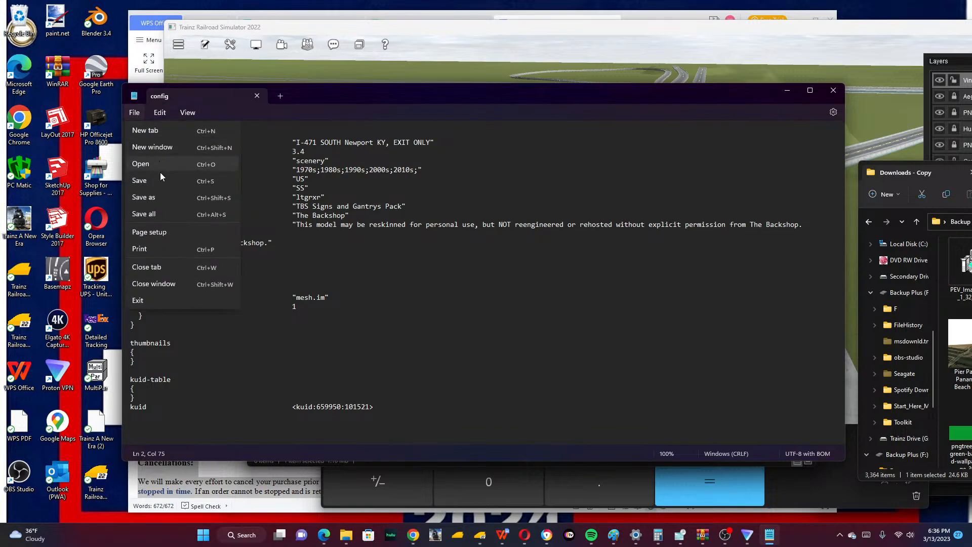
click(186, 180)
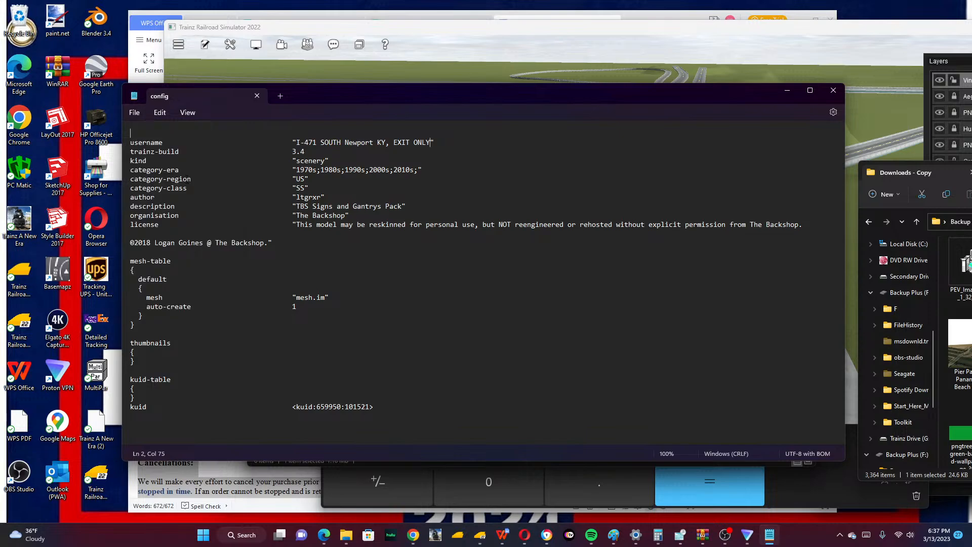
click(134, 113)
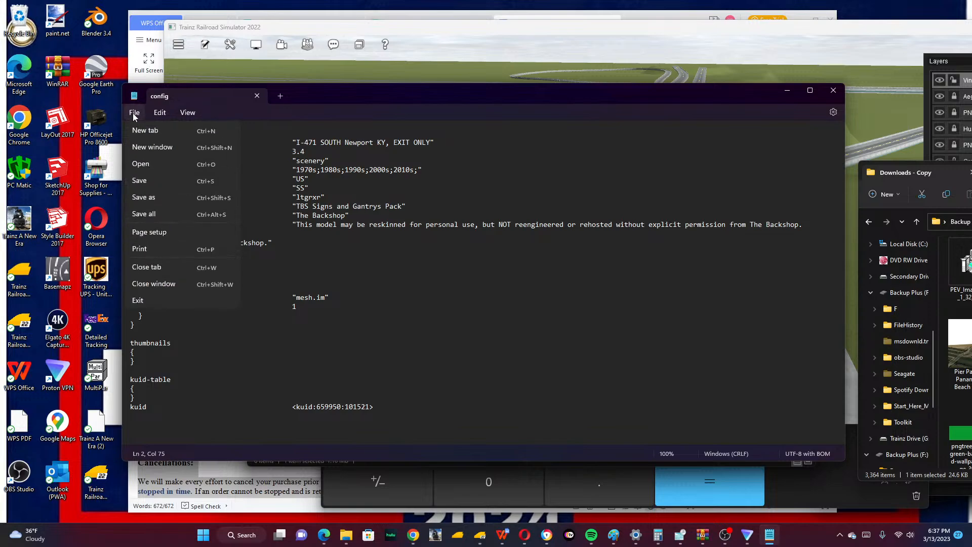
click(165, 177)
click(138, 116)
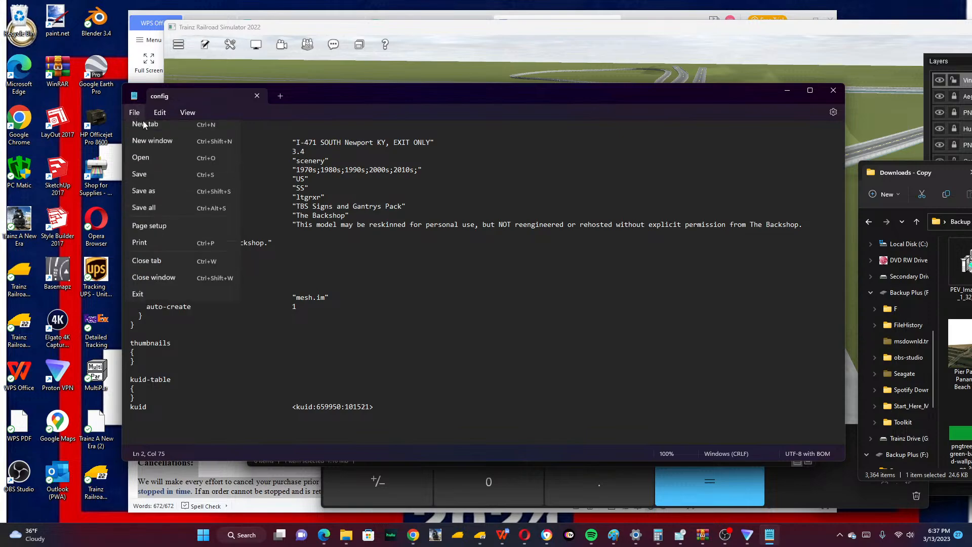
click(181, 180)
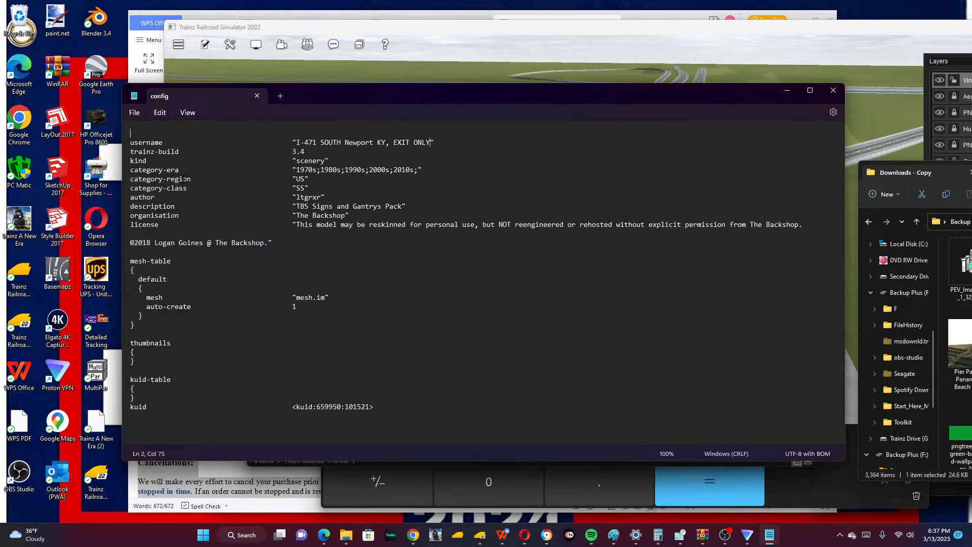
click(833, 91)
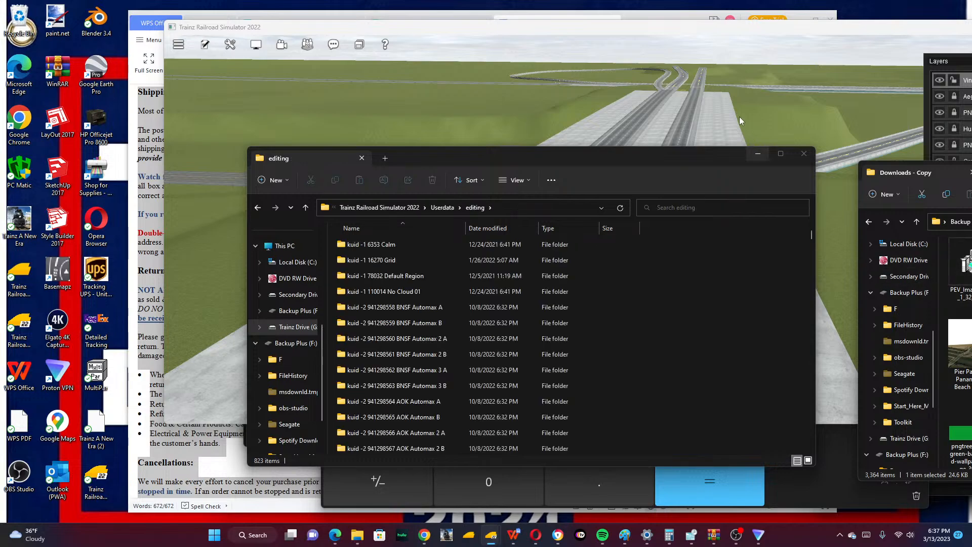
Switch to Trainz Railroad Simulator 2022, search the scenery objects for "exit", and reposition the window so the object palette fits on screen.
click(720, 40)
key(F3)
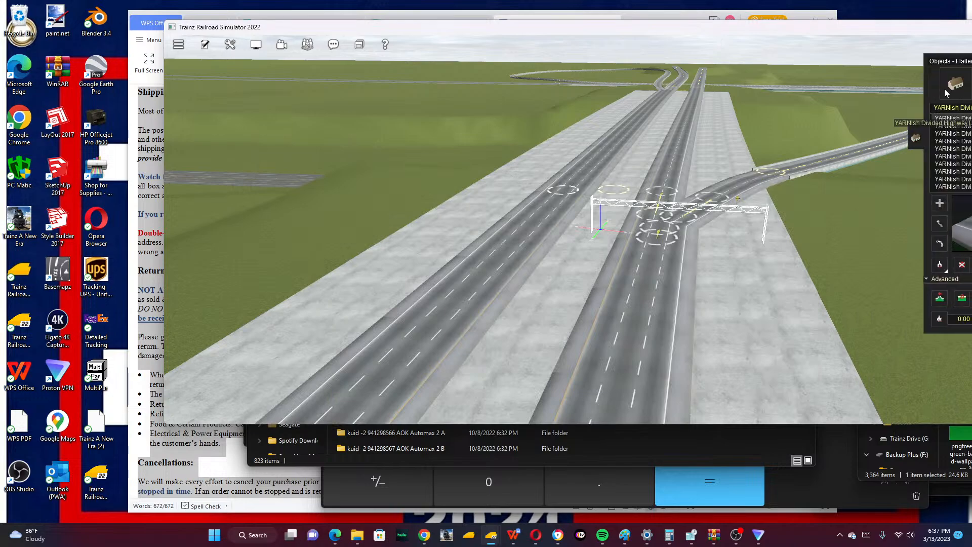
click(955, 84)
click(955, 108)
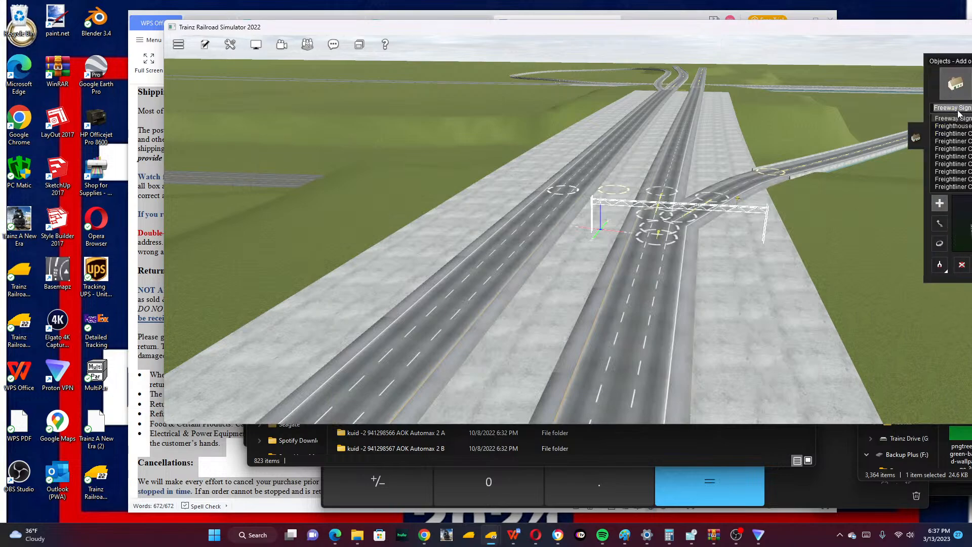
text(exit)
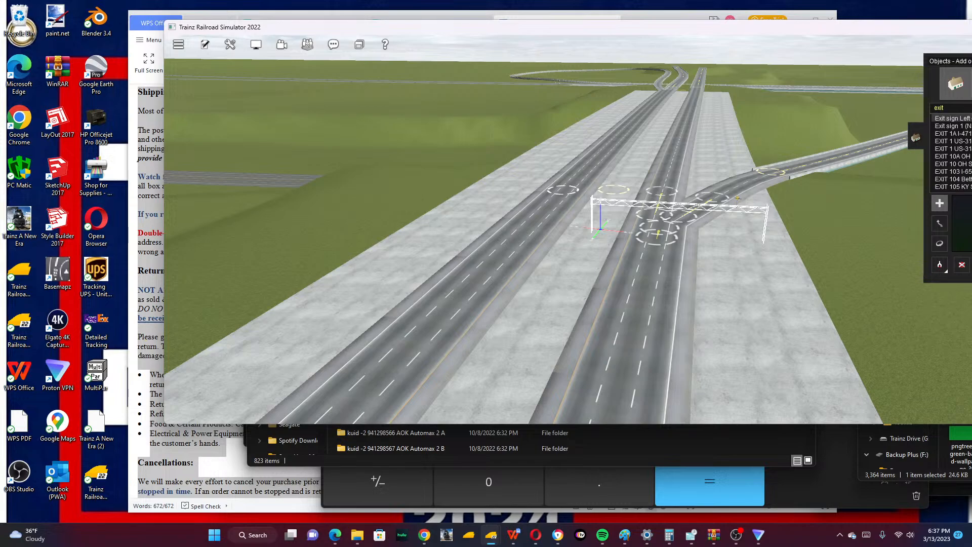
drag(840, 27, 777, 40)
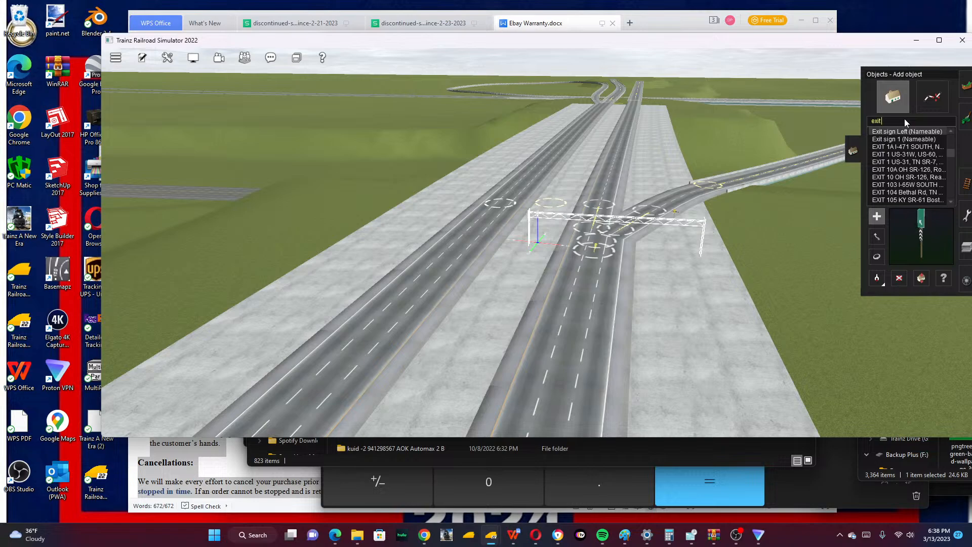
Replace the object search with "I-471" and select the "I-471 SOUTH Newport KY, EXIT ONLY" sign.
text(1)
key(BackSpace)
key(BackSpace)
key(BackSpace)
key(BackSpace)
key(BackSpace)
key(BackSpace)
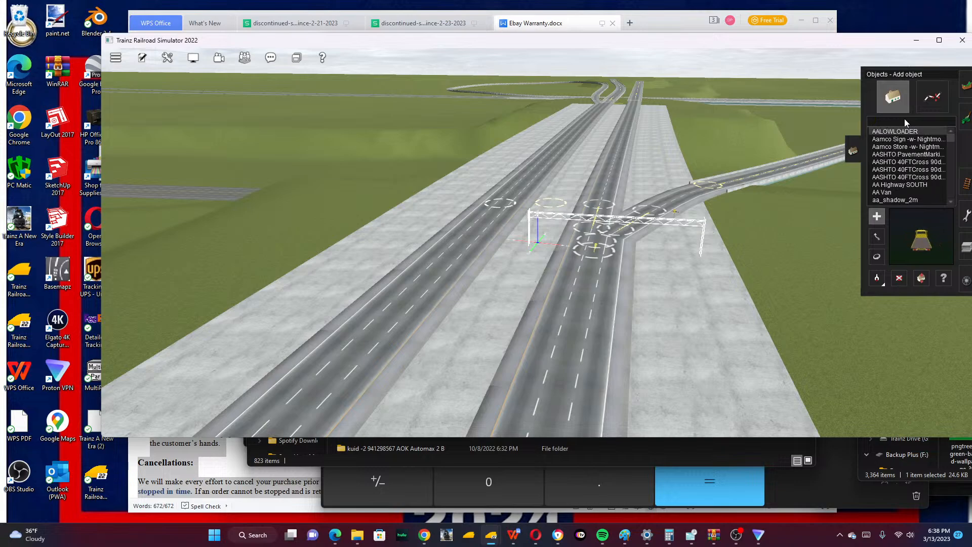
text(I-4)
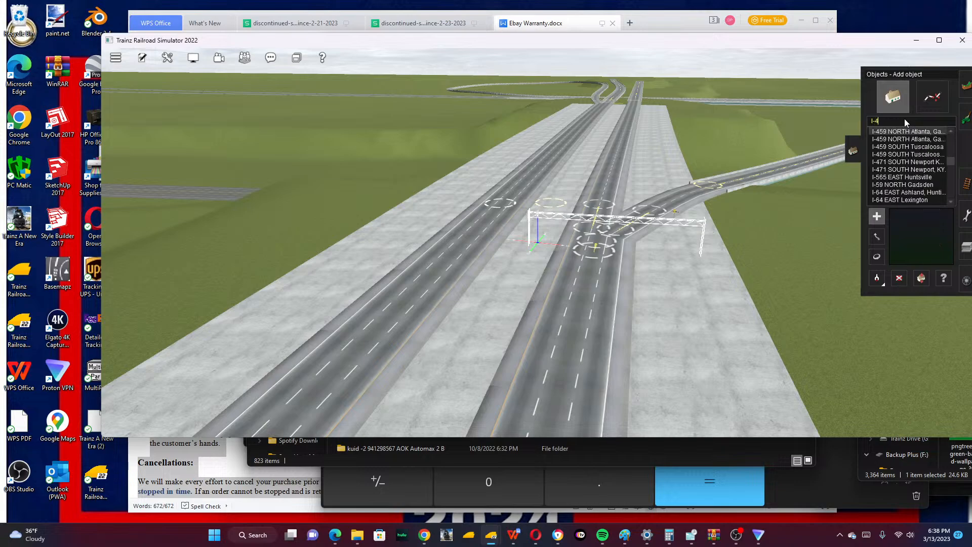
text(71)
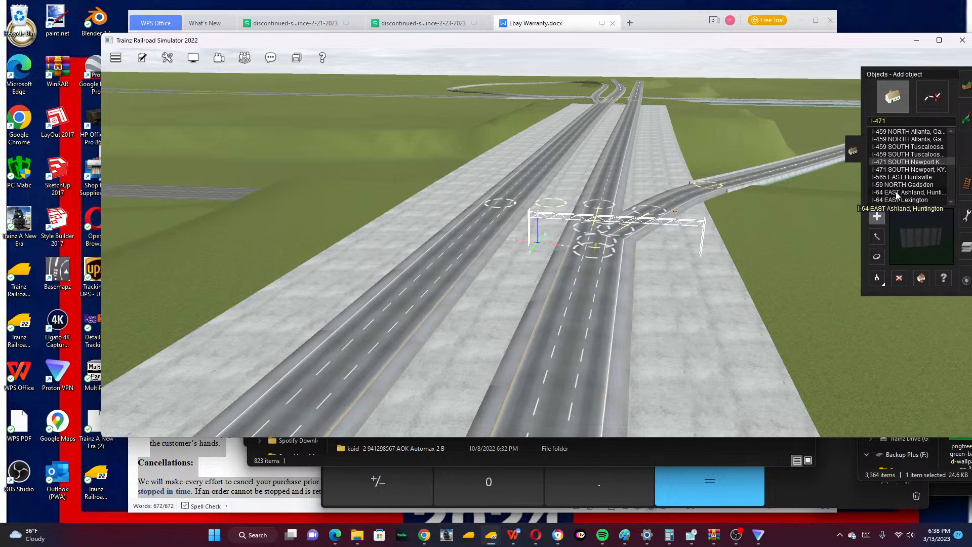
click(939, 170)
click(911, 162)
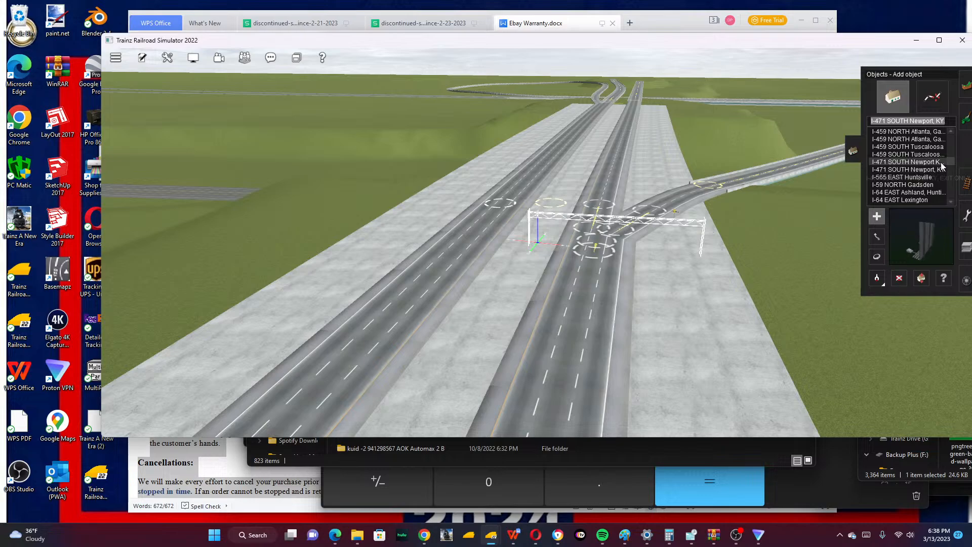
Place the EXIT ONLY sign on the road just in front of the gantry and rotate it to about 3.7.
scroll(627, 279, up, 1)
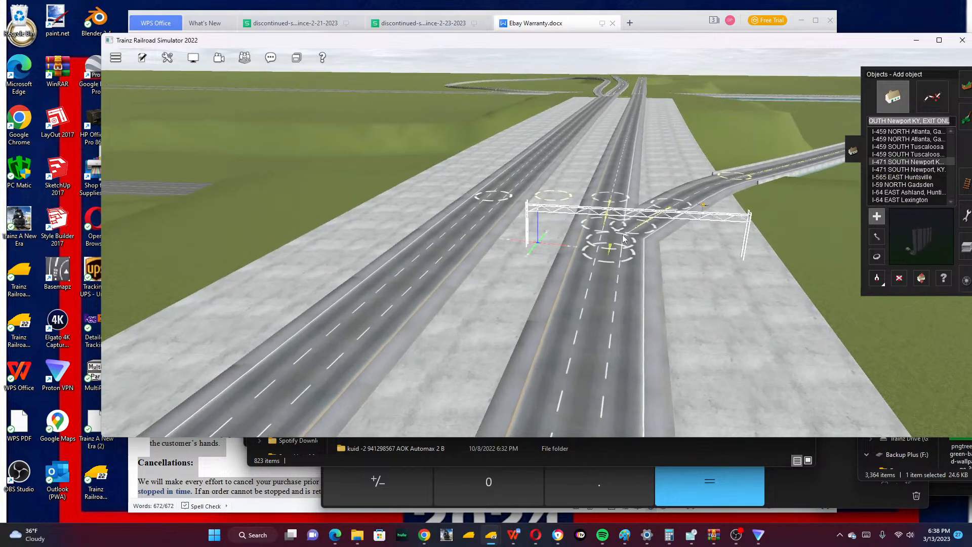
right_click(629, 225)
scroll(529, 282, up, 2)
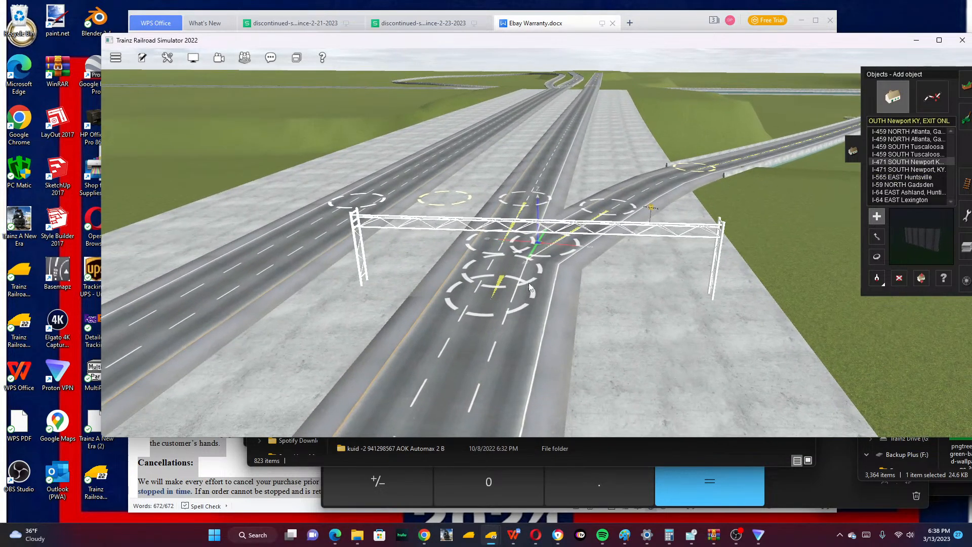
click(539, 318)
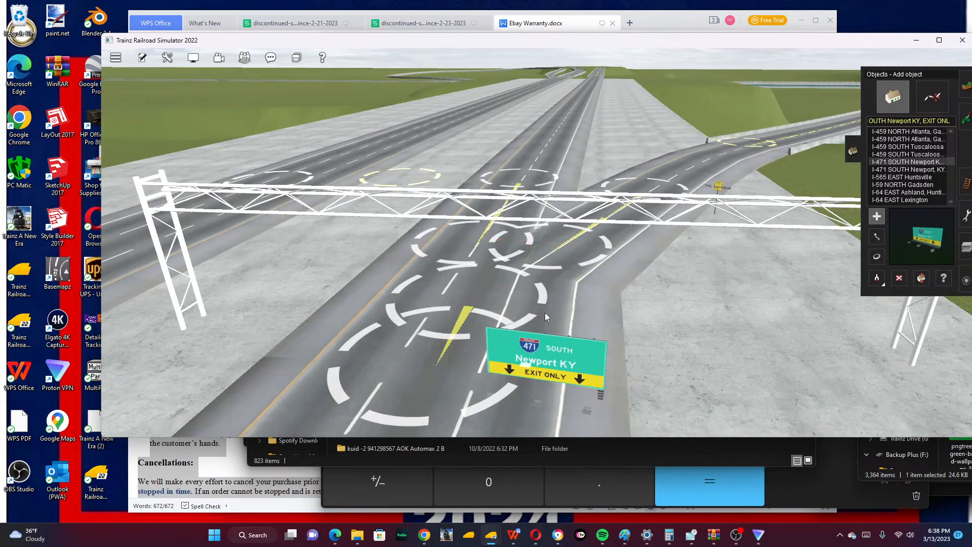
click(877, 256)
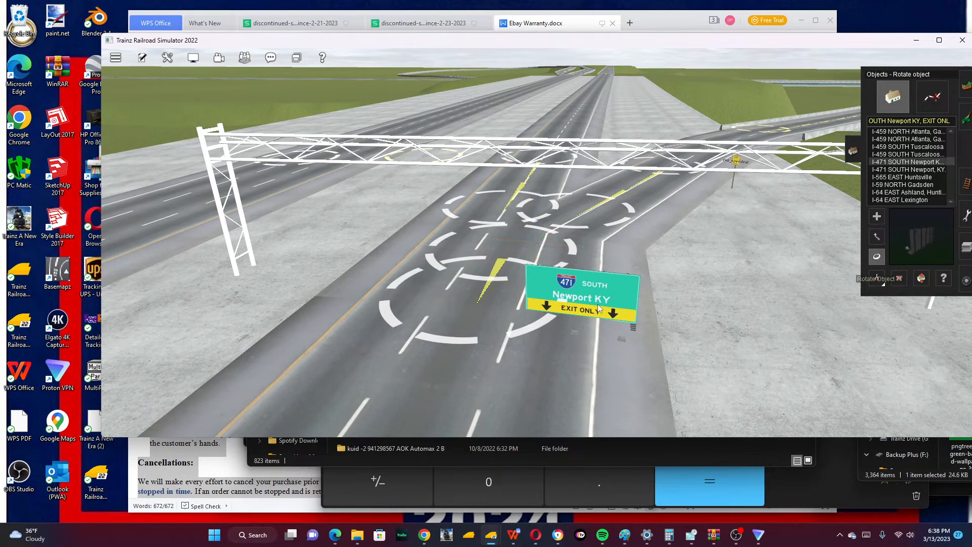
drag(562, 317, 569, 317)
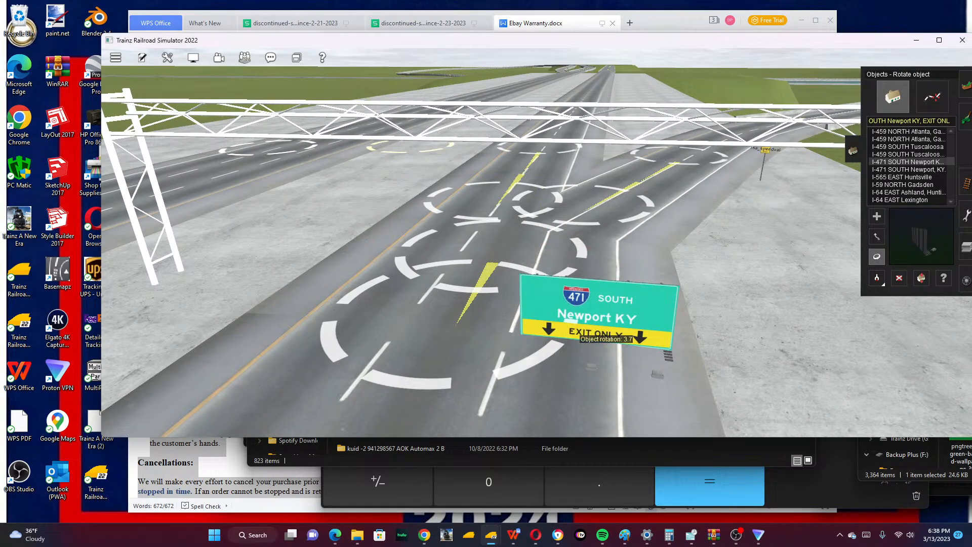
Raise the sign to about the height of the gantry beam, undoing the stray height change to the road.
click(917, 279)
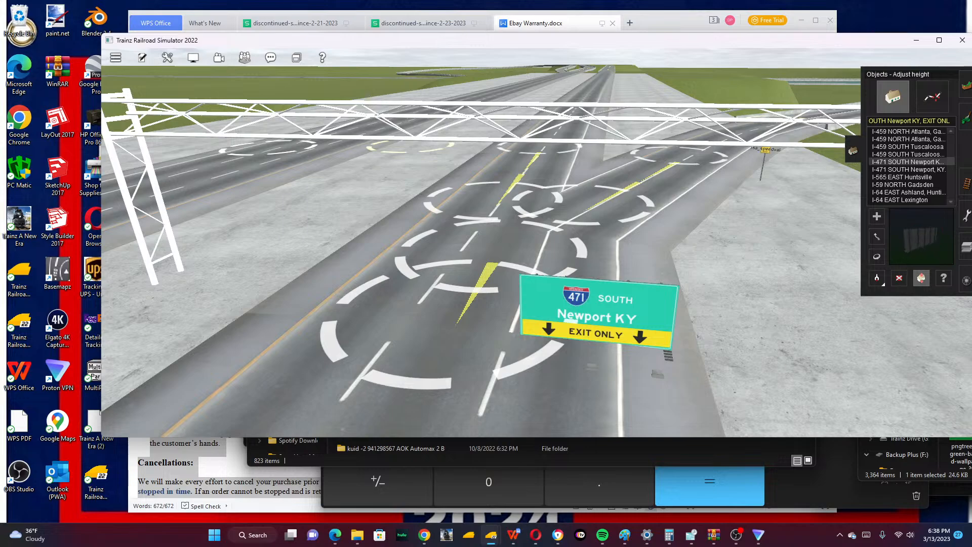
drag(574, 325, 624, 271)
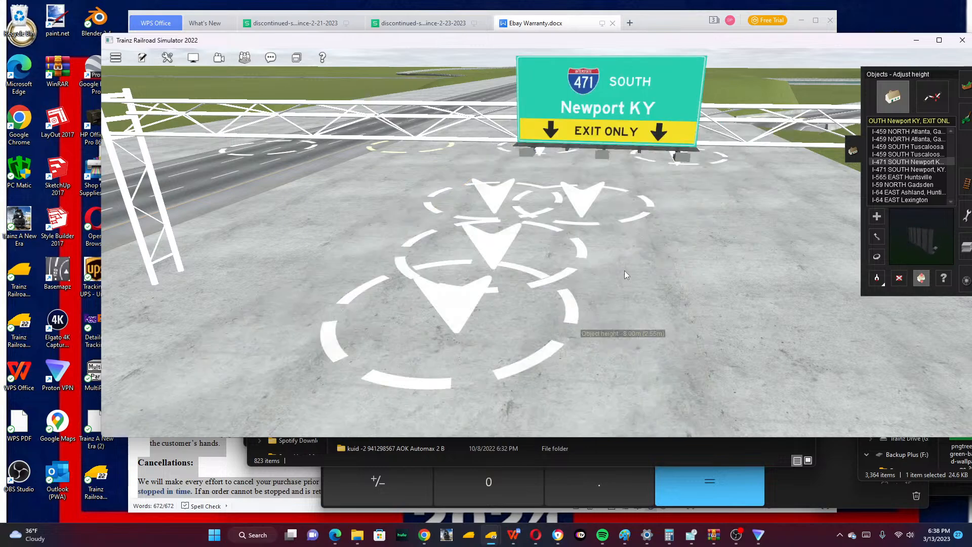
click(142, 59)
click(163, 75)
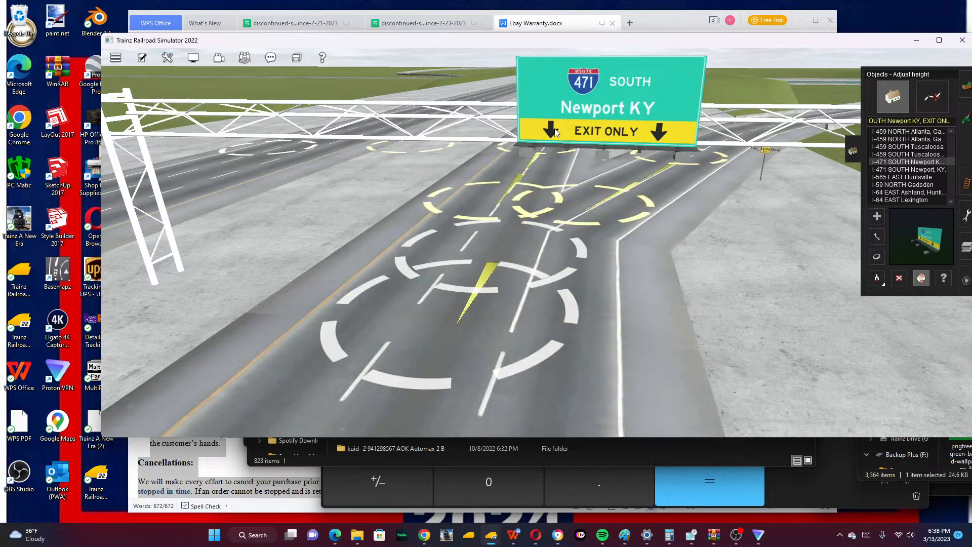
drag(556, 132, 556, 94)
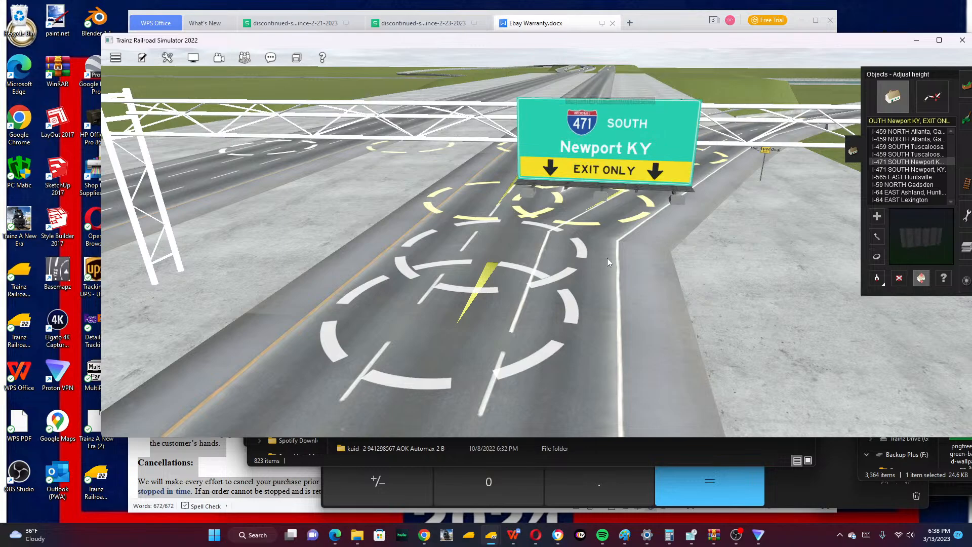
From above, rotate the sign to about 5.0 and move it forward against the gantry beam over the exit lane.
key(Up)
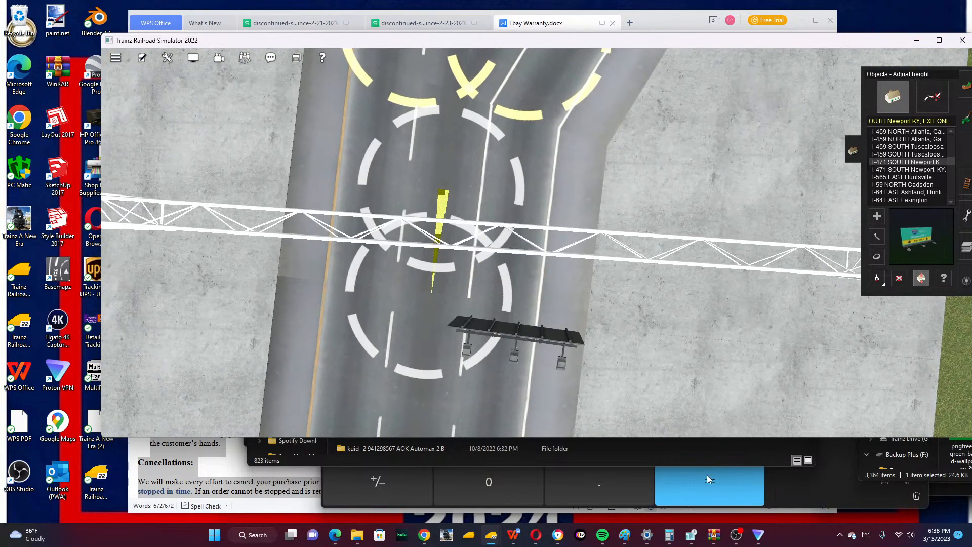
right_click(468, 343)
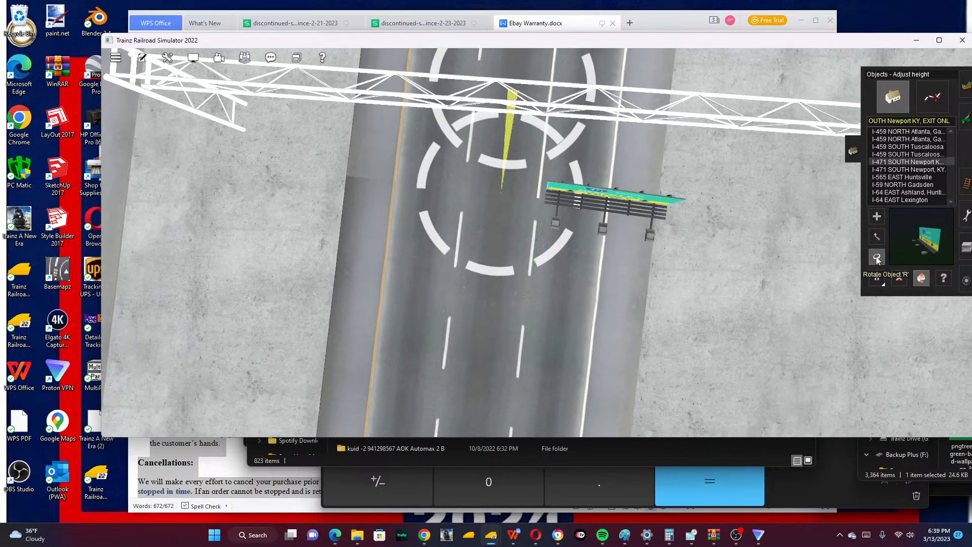
click(877, 258)
drag(639, 207, 643, 207)
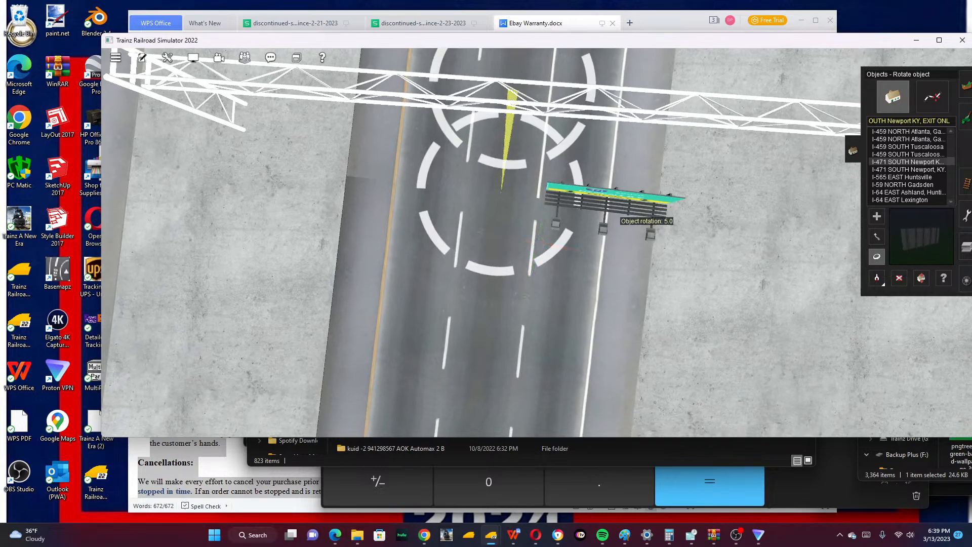
click(872, 237)
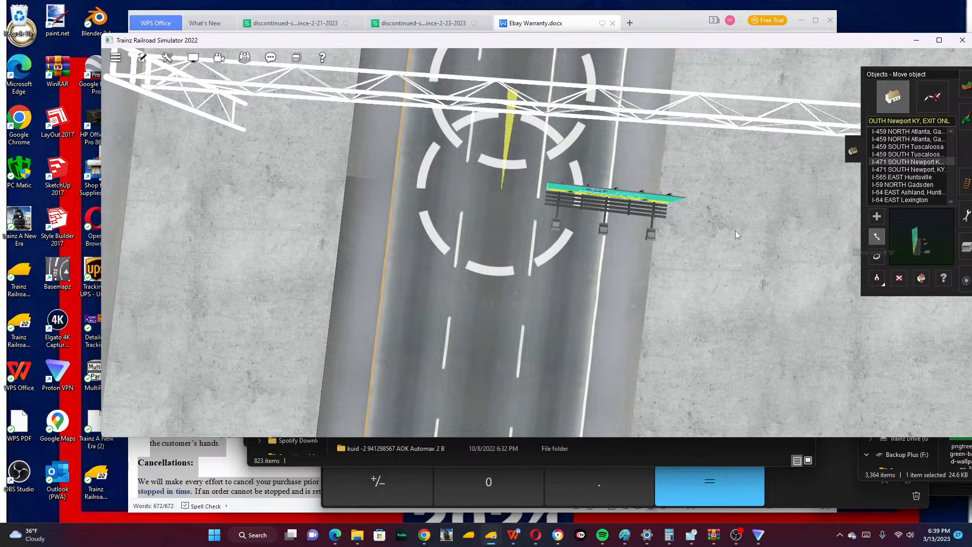
drag(602, 226, 606, 155)
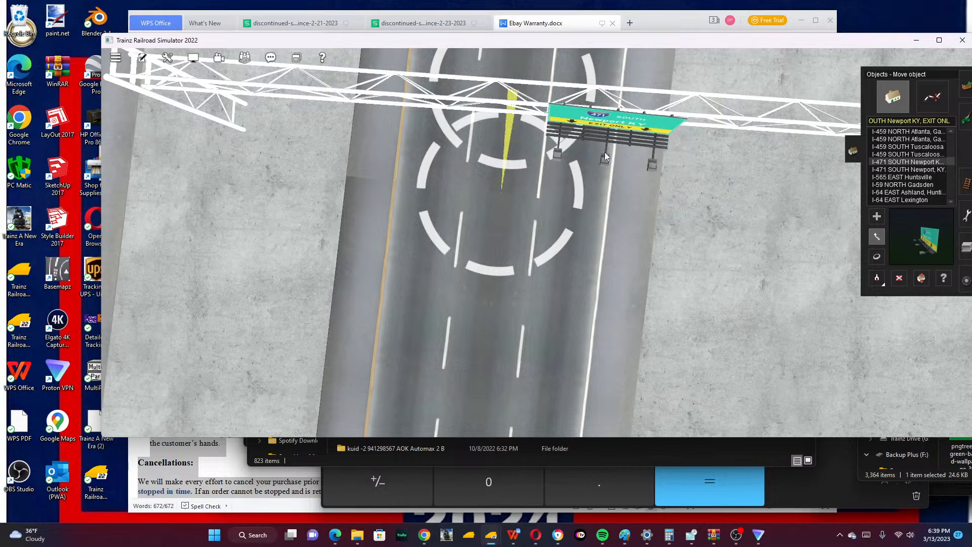
key(Down)
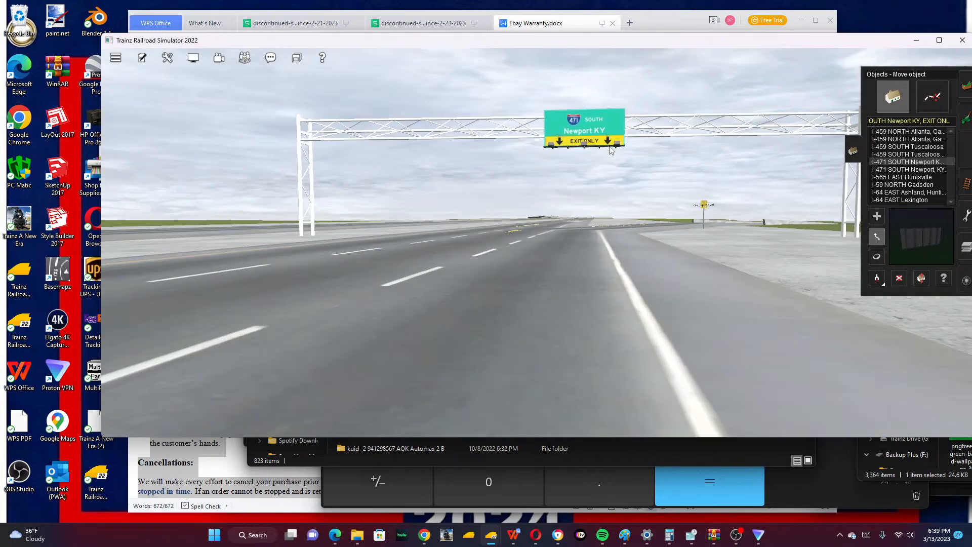
key(Up)
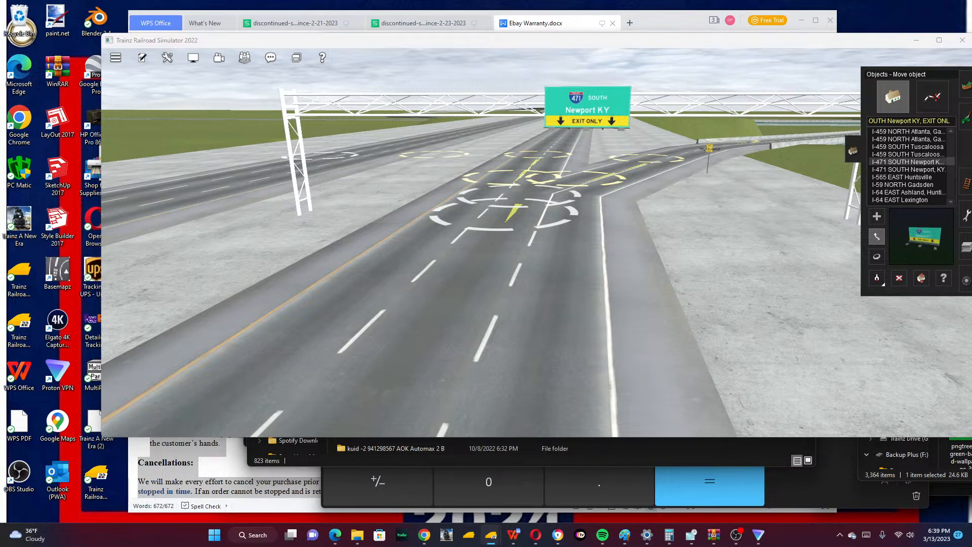
key(super+d)
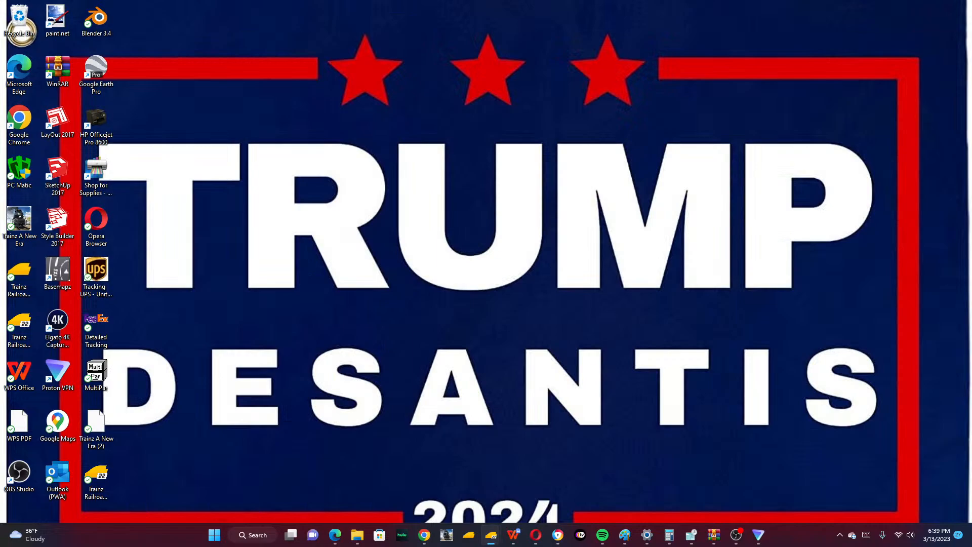
key(super+d)
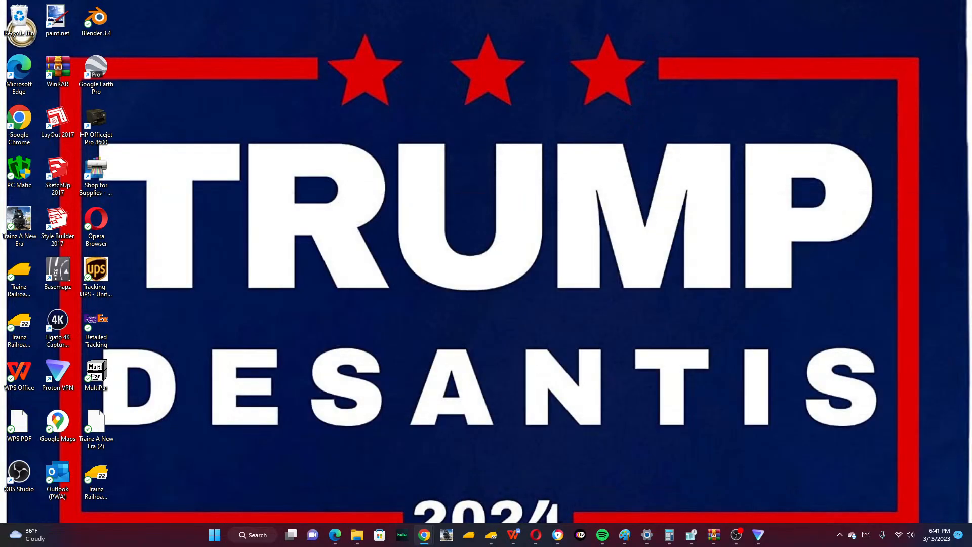
key(alt+Tab)
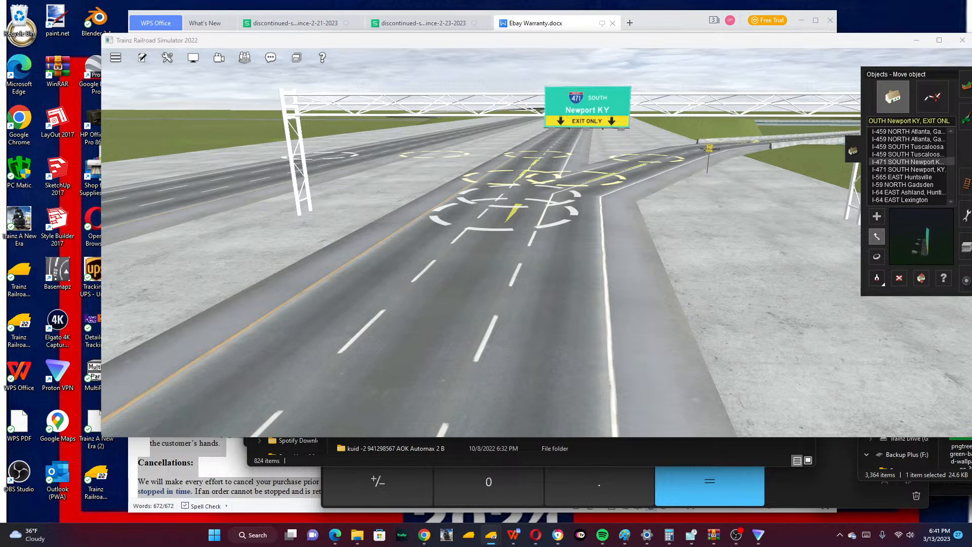
Find the "I-71/I-70 NORTH/EAST" sign in the object list and place it on the grass beside the gantry.
scroll(933, 167, down, 3)
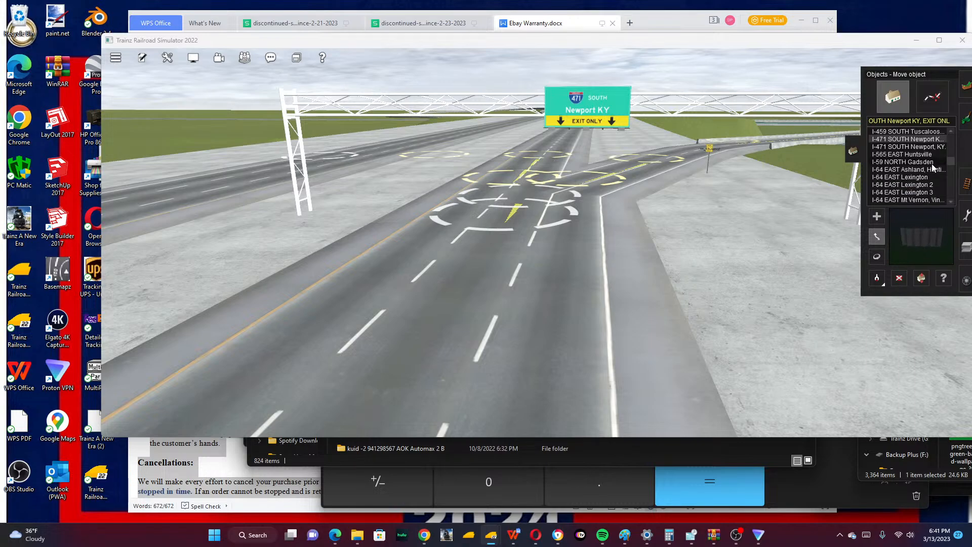
scroll(933, 167, down, 12)
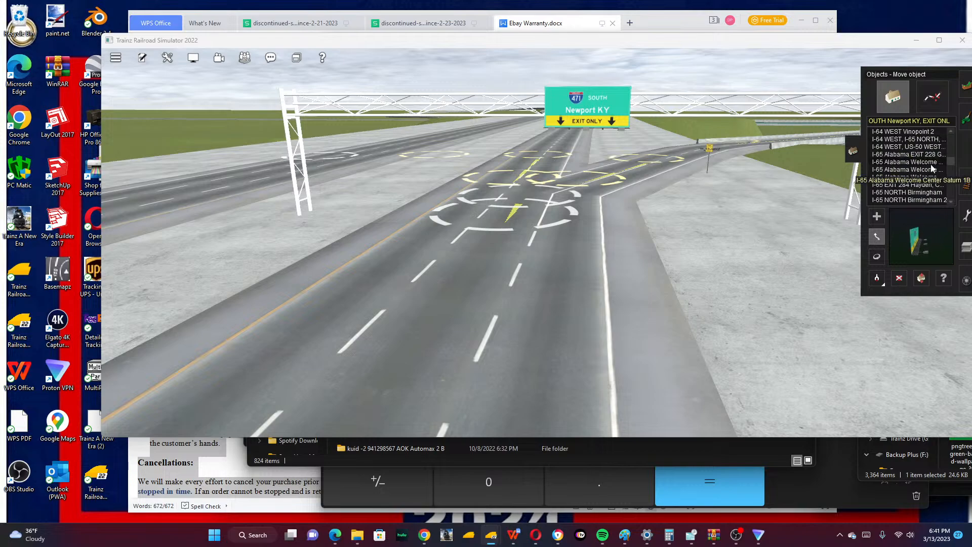
scroll(932, 168, down, 15)
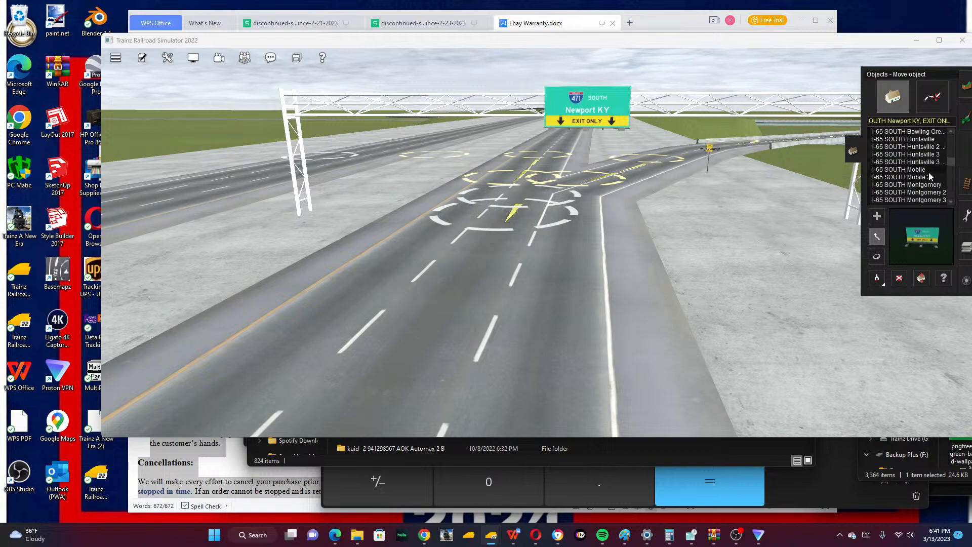
scroll(930, 176, down, 10)
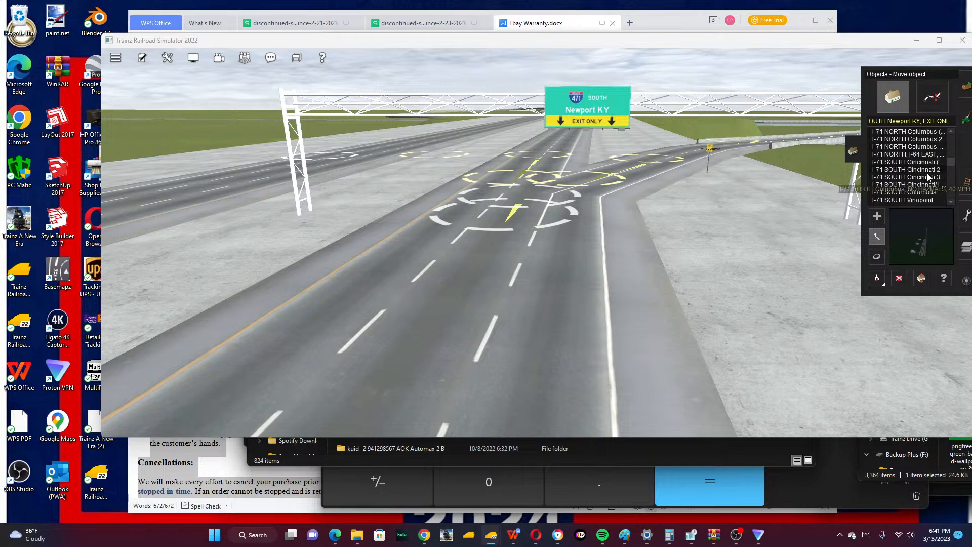
scroll(926, 180, down, 9)
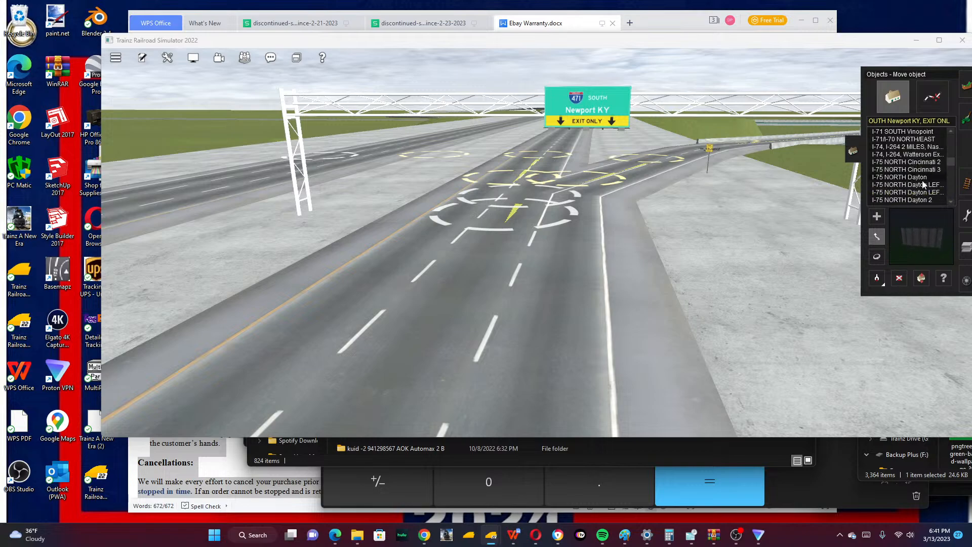
scroll(925, 177, up, 3)
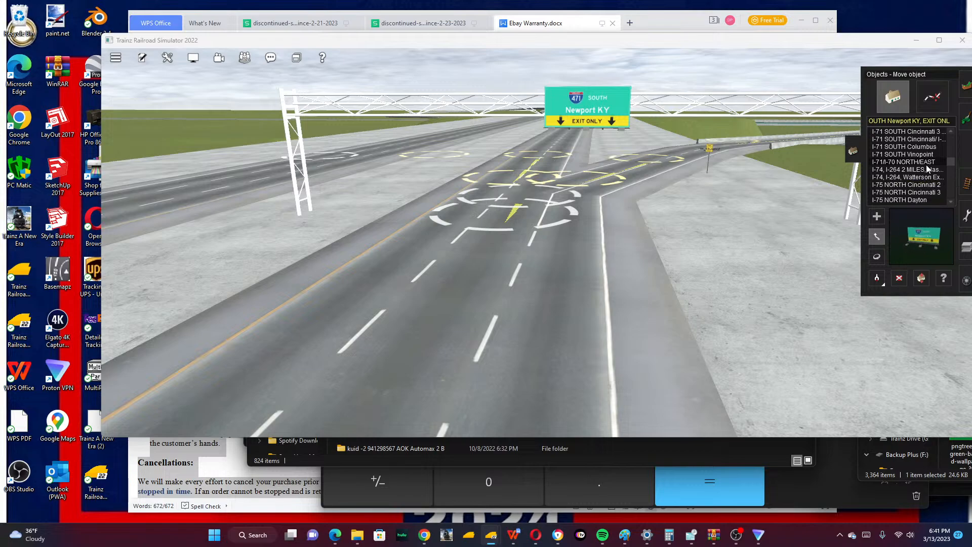
scroll(925, 165, up, 2)
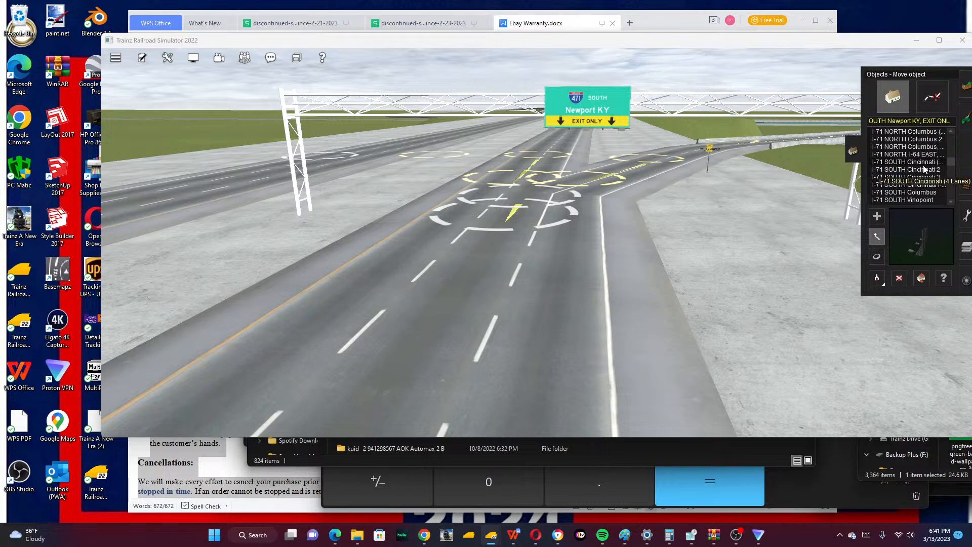
scroll(925, 170, down, 1)
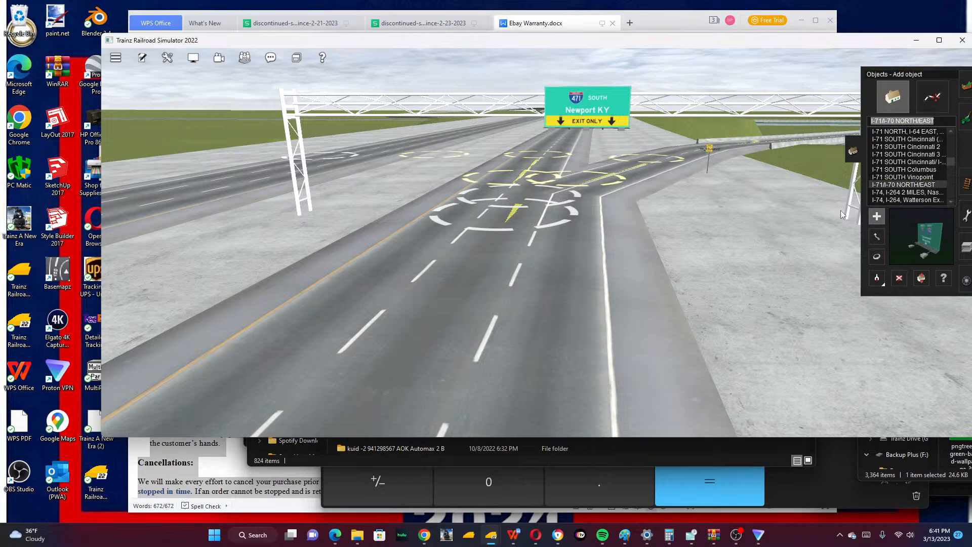
right_click(789, 210)
right_click(696, 257)
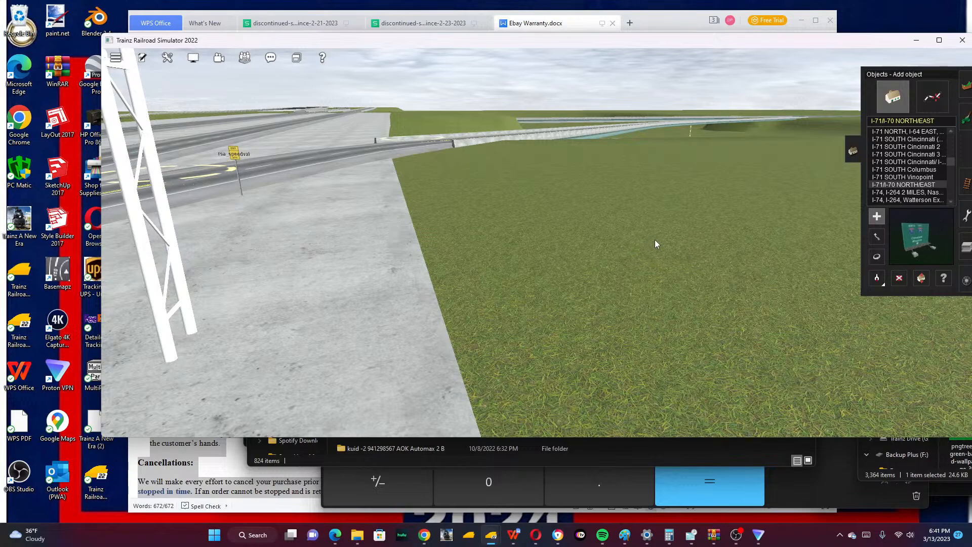
click(551, 238)
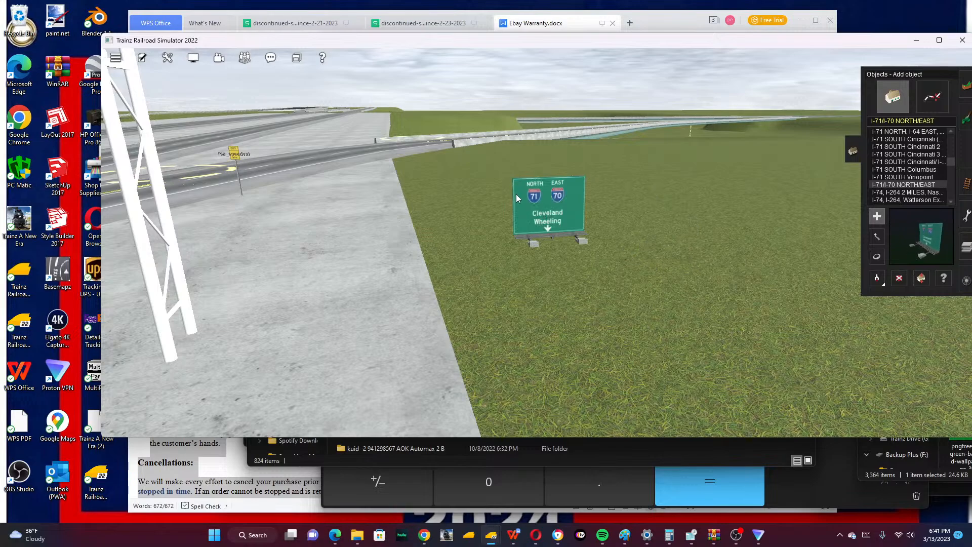
Inspect the I-71/I-70 NORTH/EAST sign on the grass up close and delete it.
scroll(515, 200, up, 3)
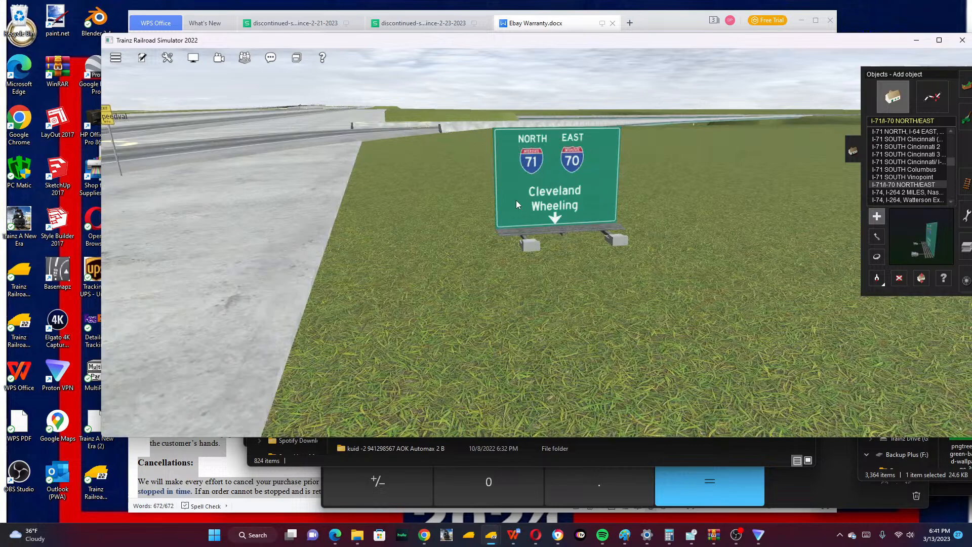
right_click(515, 200)
right_click(554, 279)
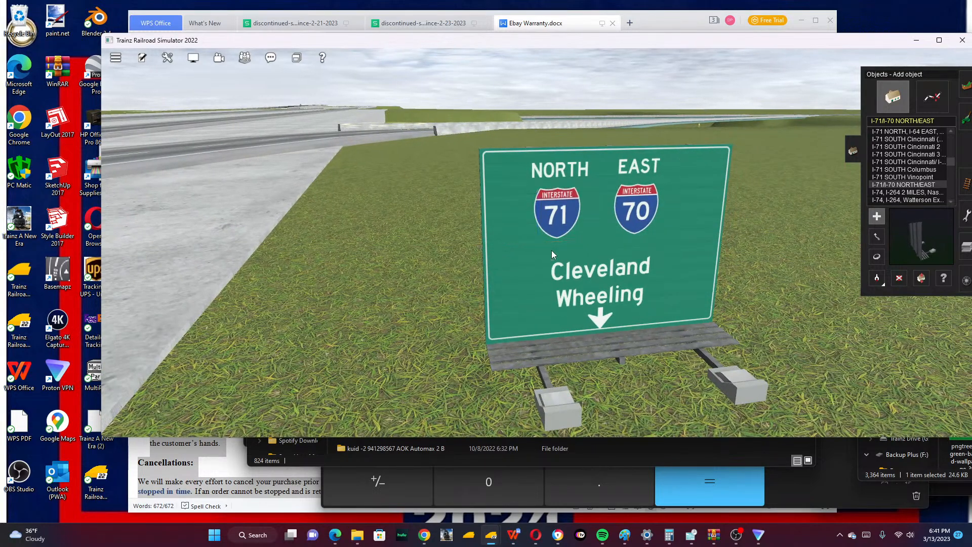
click(896, 278)
click(656, 252)
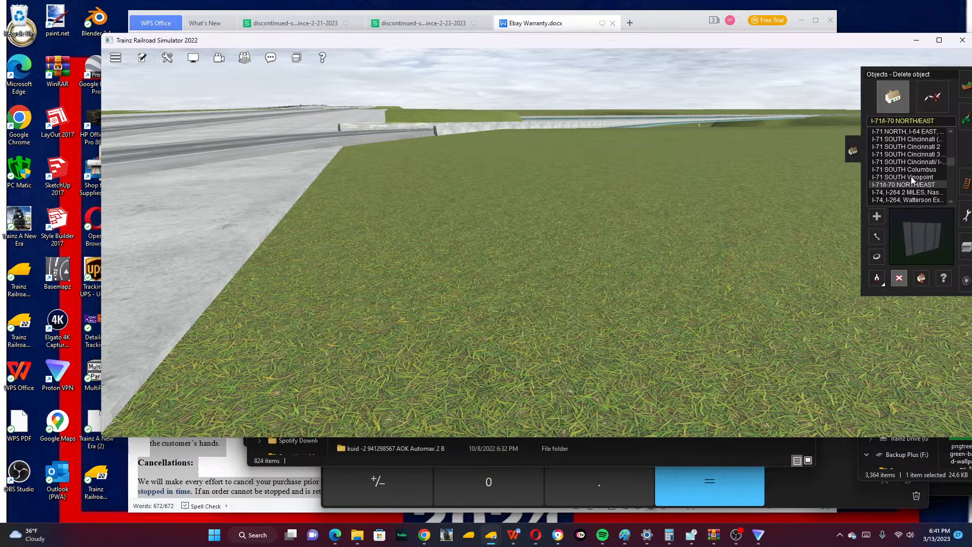
Browse the interstate signs in the object list and place the "I-75/I-71 Lexington-Vinopoint" sign on the grass.
click(911, 162)
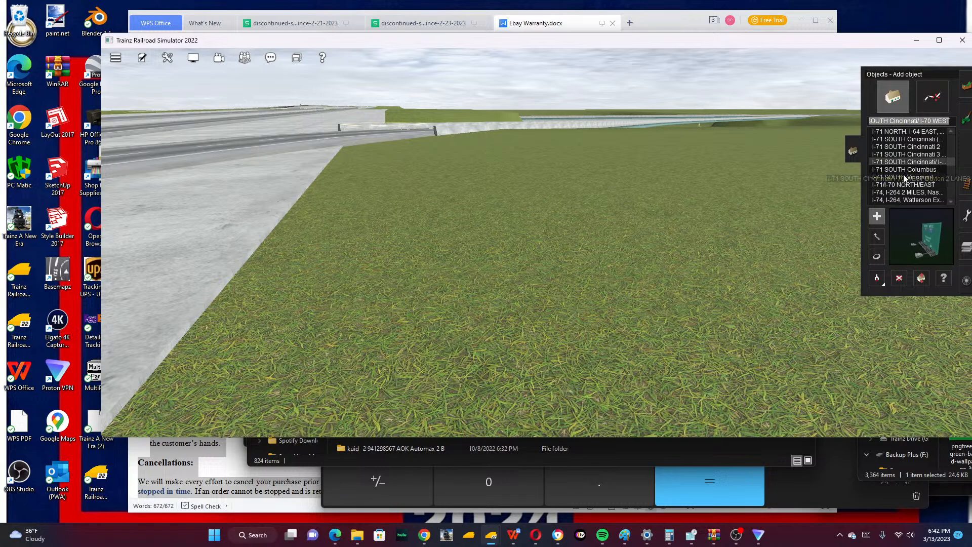
scroll(905, 177, up, 1)
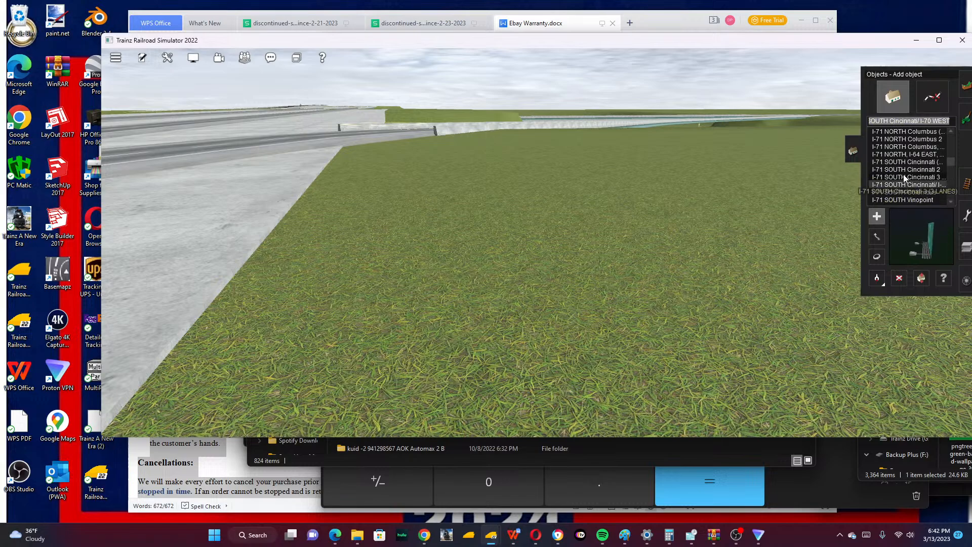
scroll(904, 177, up, 3)
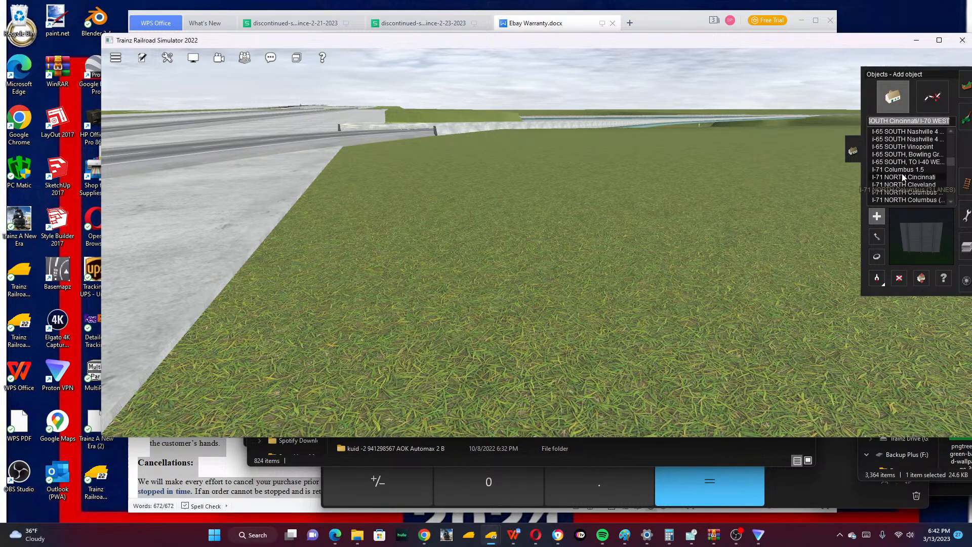
scroll(906, 177, up, 4)
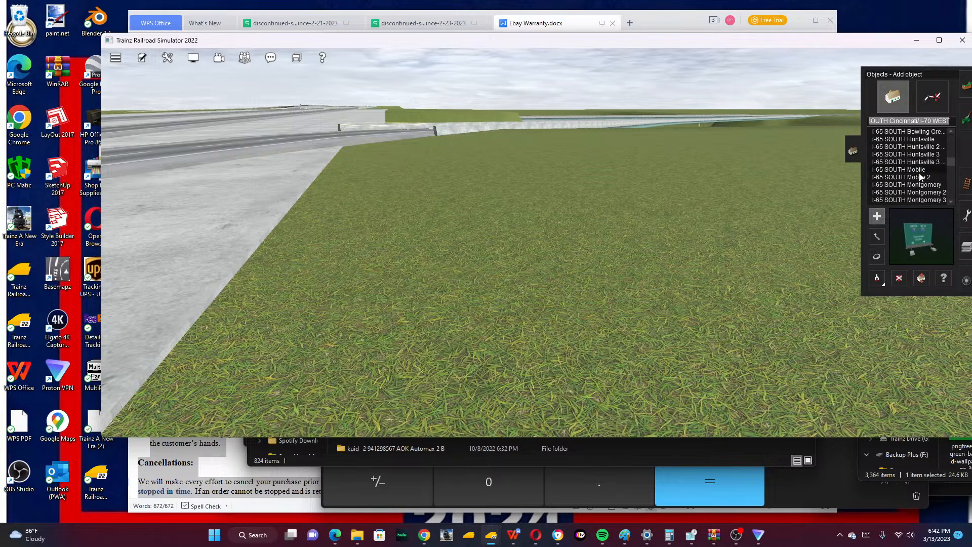
scroll(920, 177, down, 8)
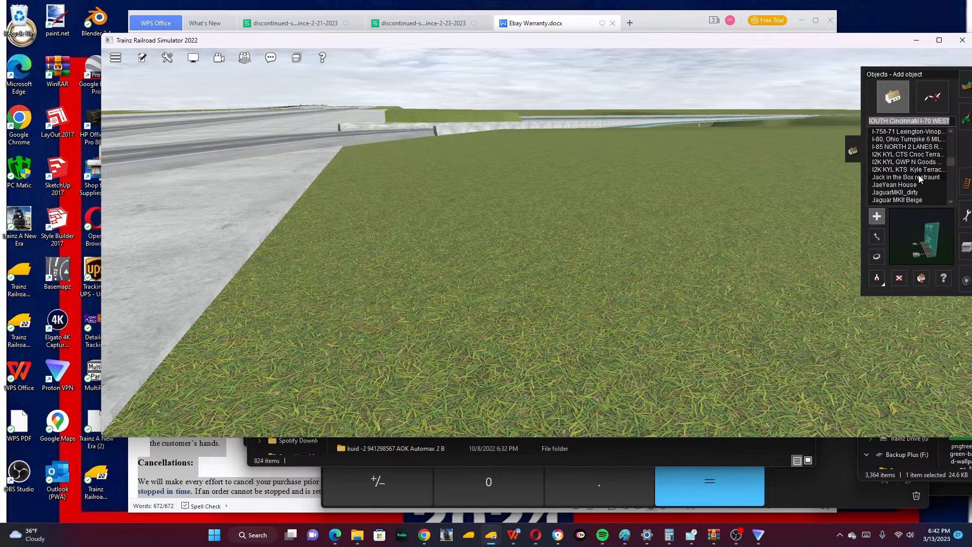
scroll(918, 178, up, 2)
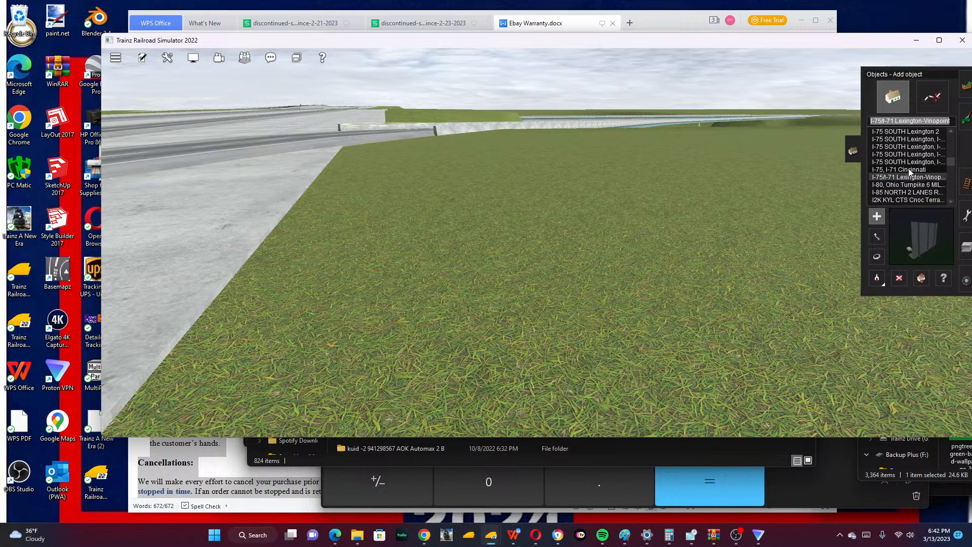
click(631, 311)
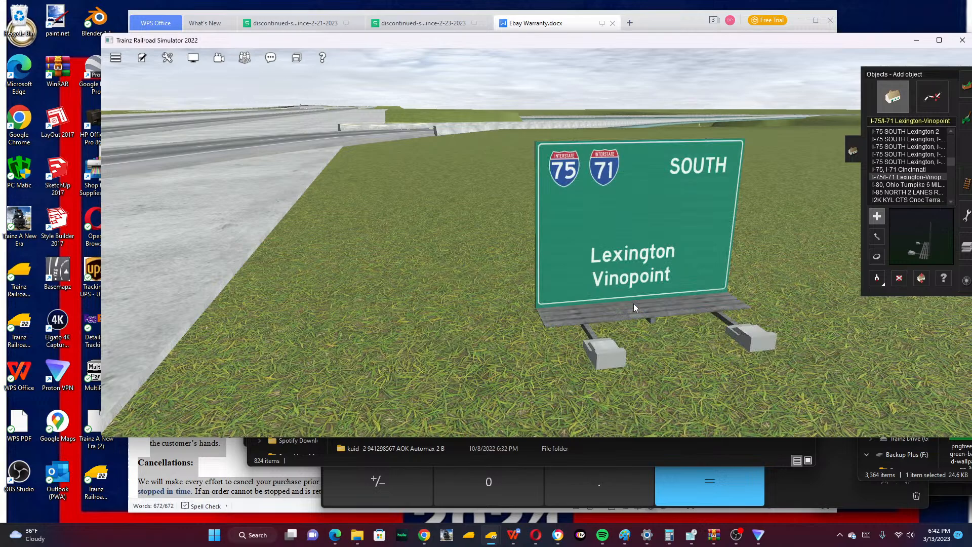
View the I-75/I-71 Lexington-Vinopoint sign up close and delete it from the grass.
right_click(601, 251)
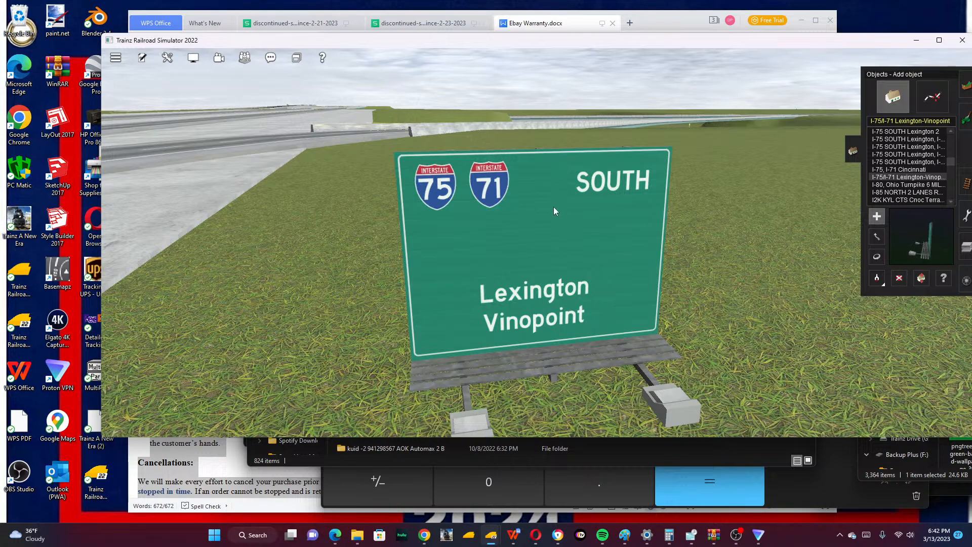
click(899, 279)
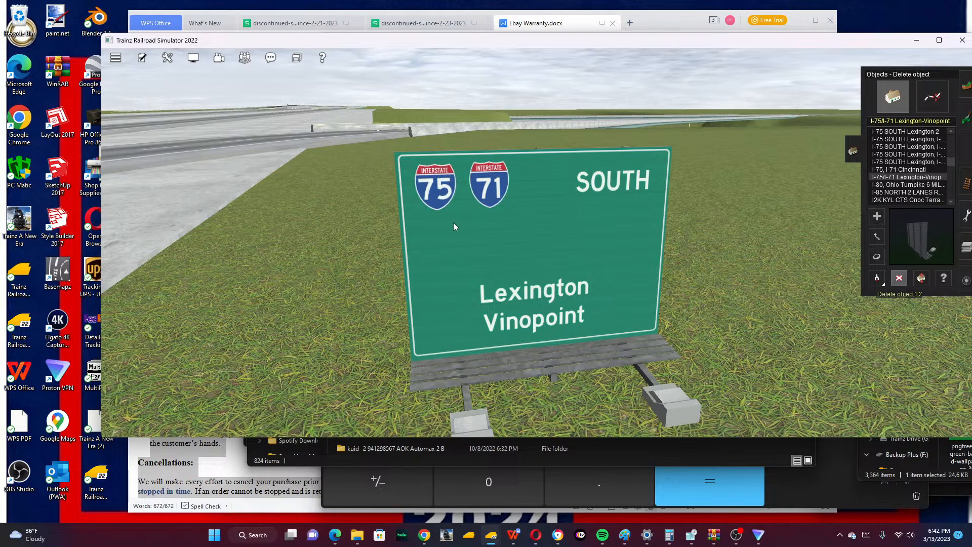
click(534, 249)
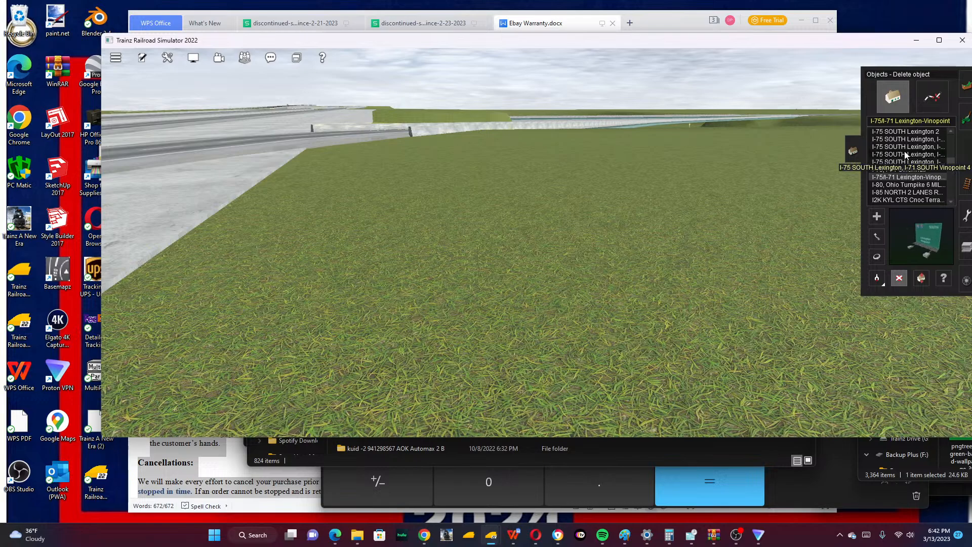
Place the "I-75 SOUTH Lexington, I-71 SOUTH Vinopoint 4" sign and its "Vinopoint 5" version side by side on the grass.
click(894, 162)
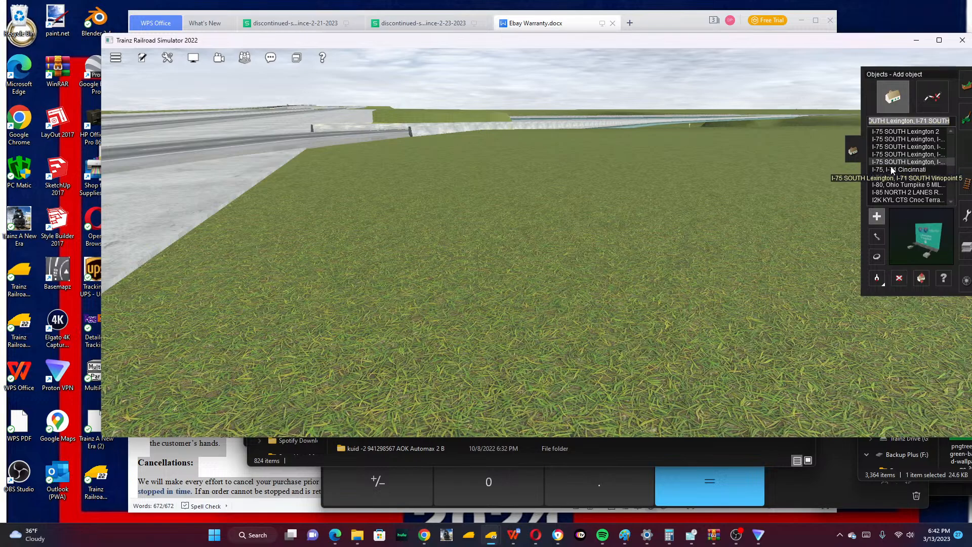
scroll(892, 170, up, 5)
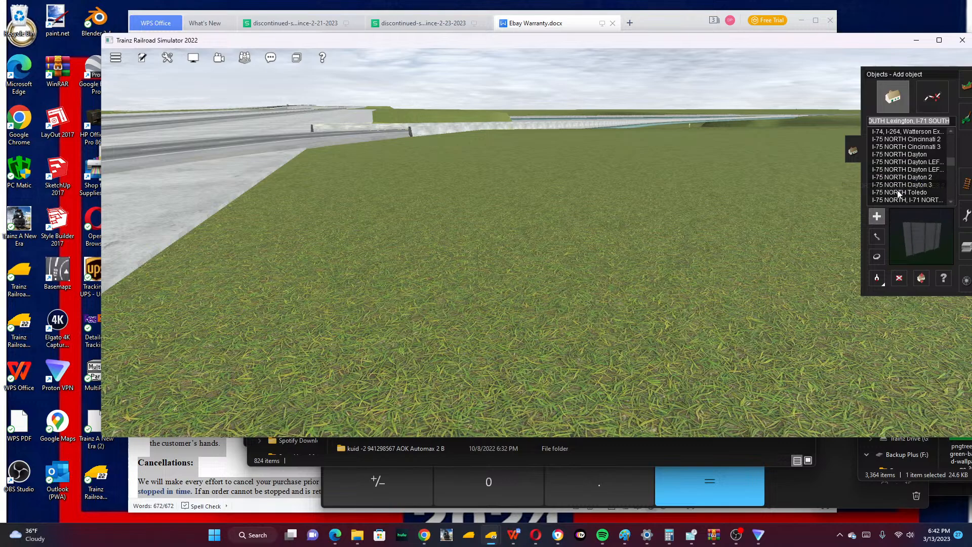
click(898, 193)
scroll(896, 189, down, 3)
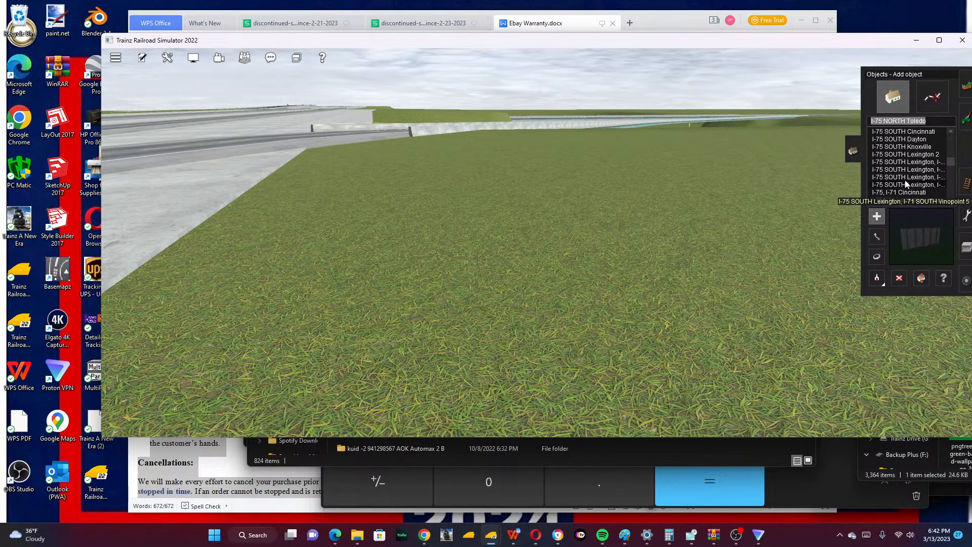
click(906, 179)
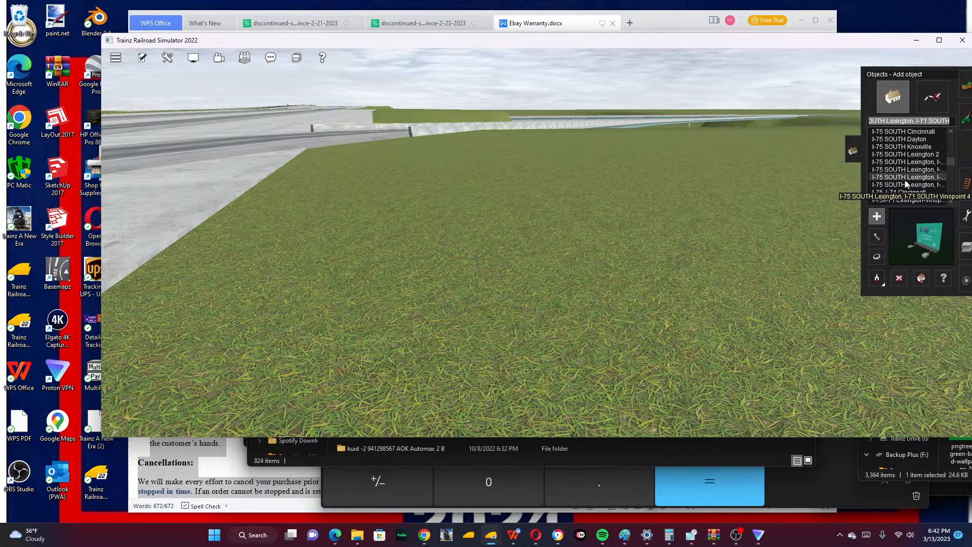
click(641, 317)
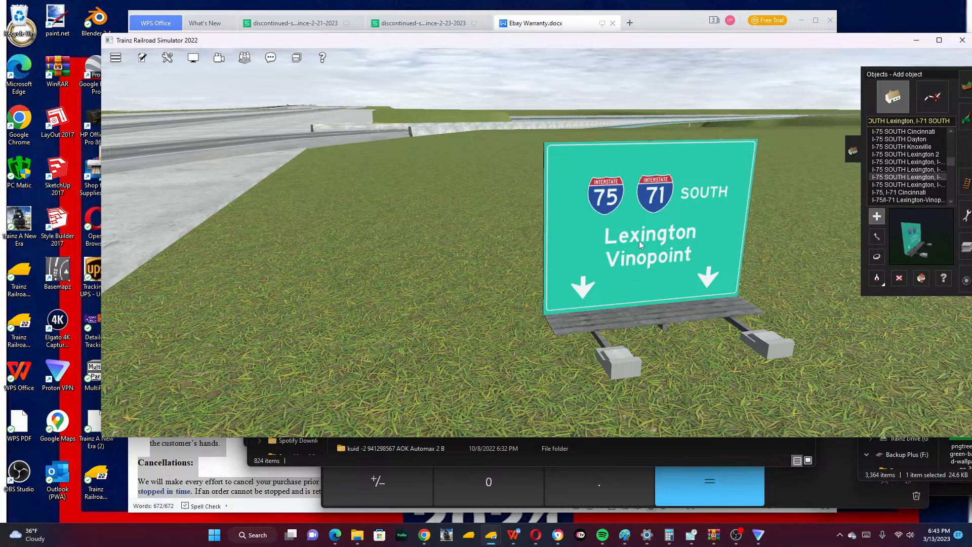
click(900, 185)
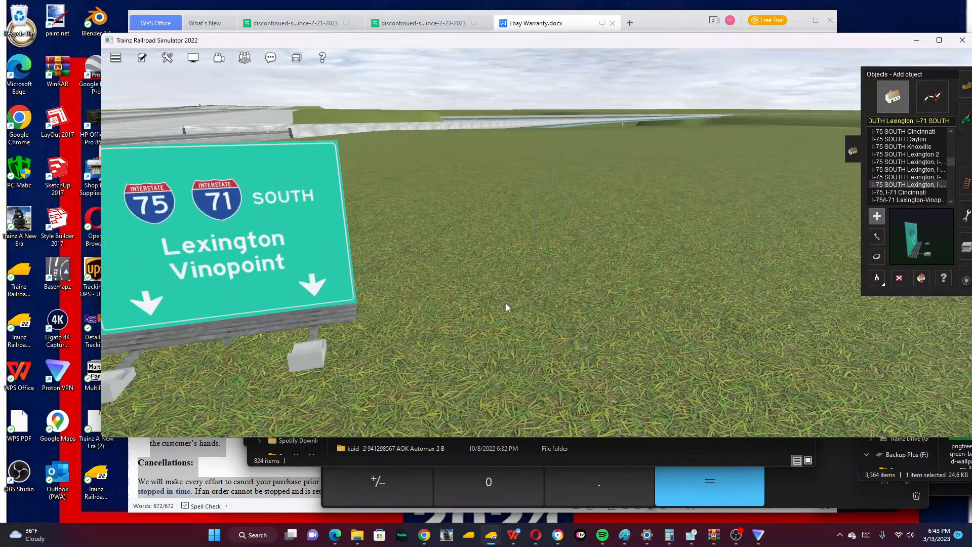
click(506, 303)
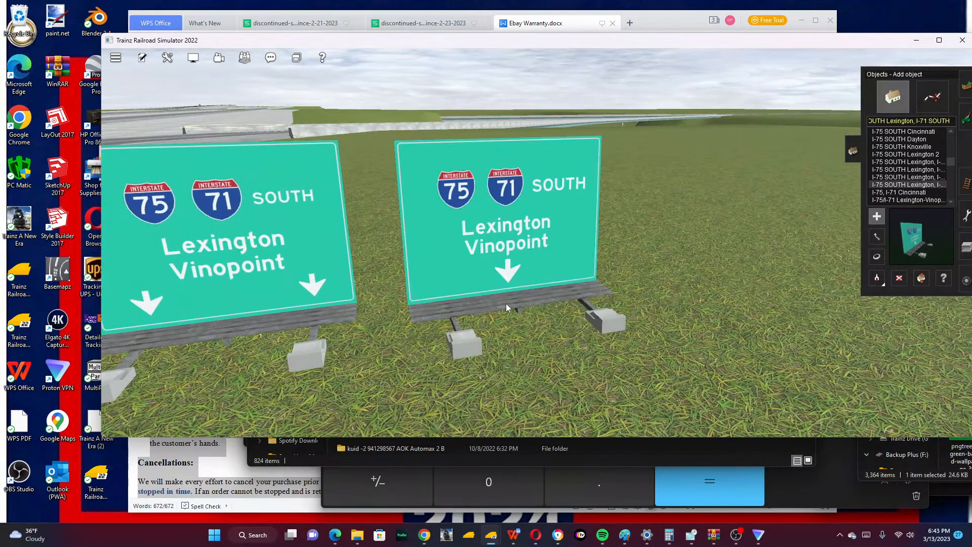
Place the "I-75 SOUTH Lexington, I-71 SOUTH Vinopoint 3" sign and its "Vinopoint 2" version on the grass, continuing the row.
click(933, 170)
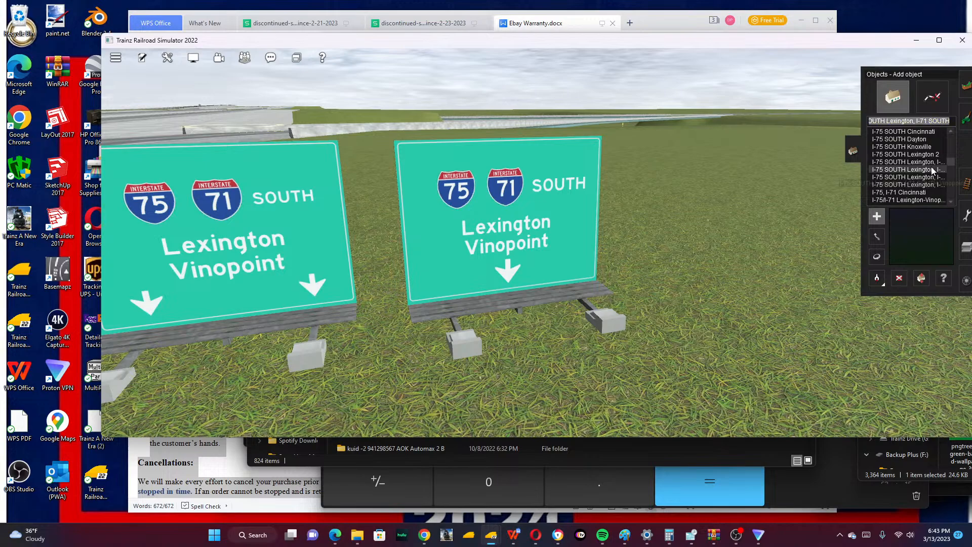
click(775, 272)
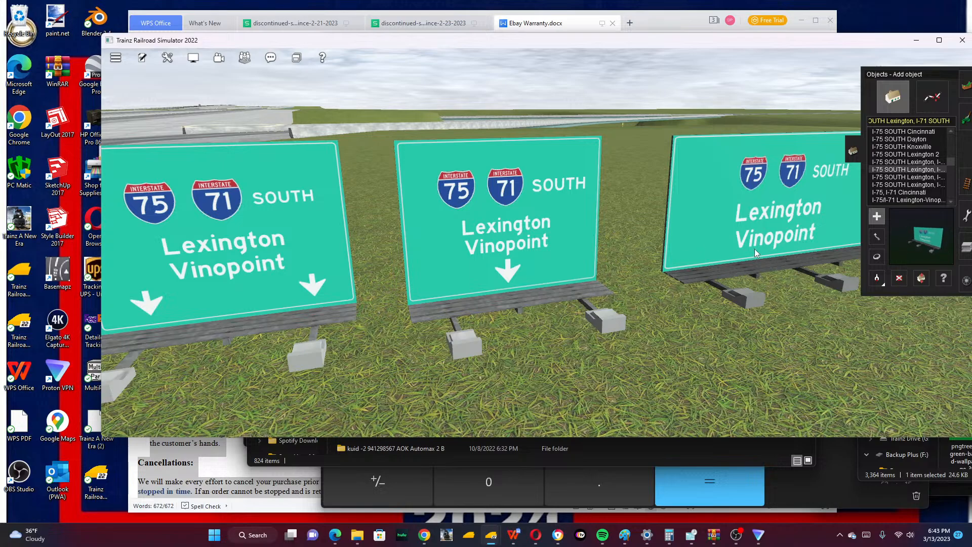
right_click(711, 246)
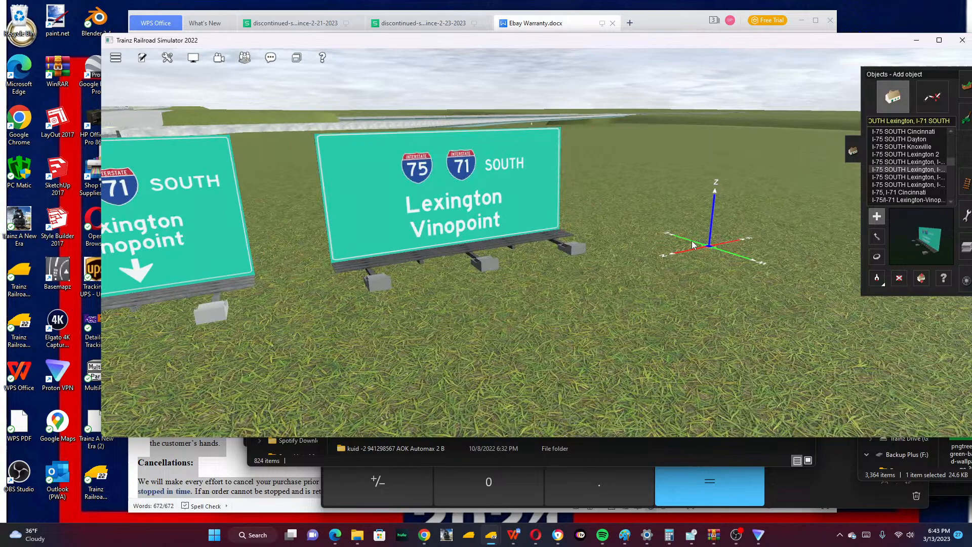
click(920, 163)
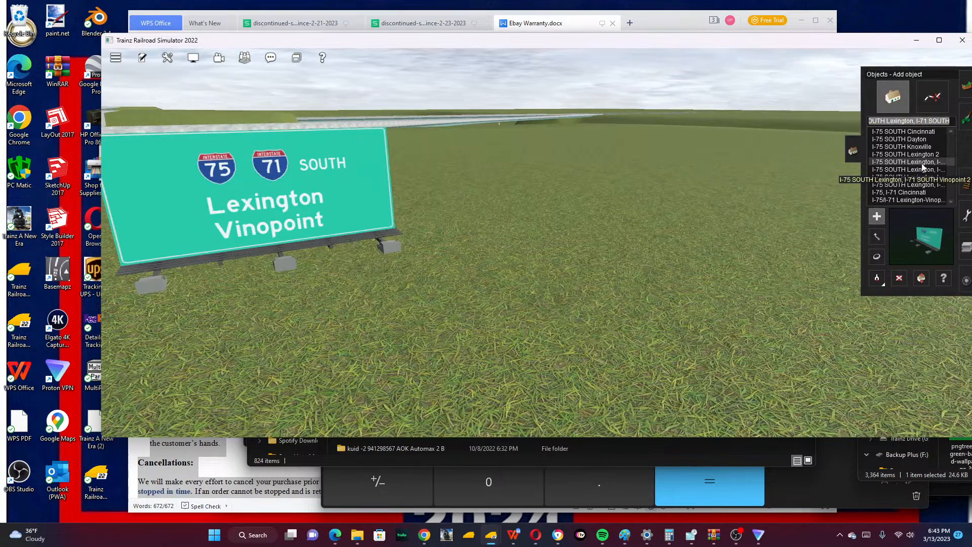
click(535, 228)
scroll(465, 230, up, 5)
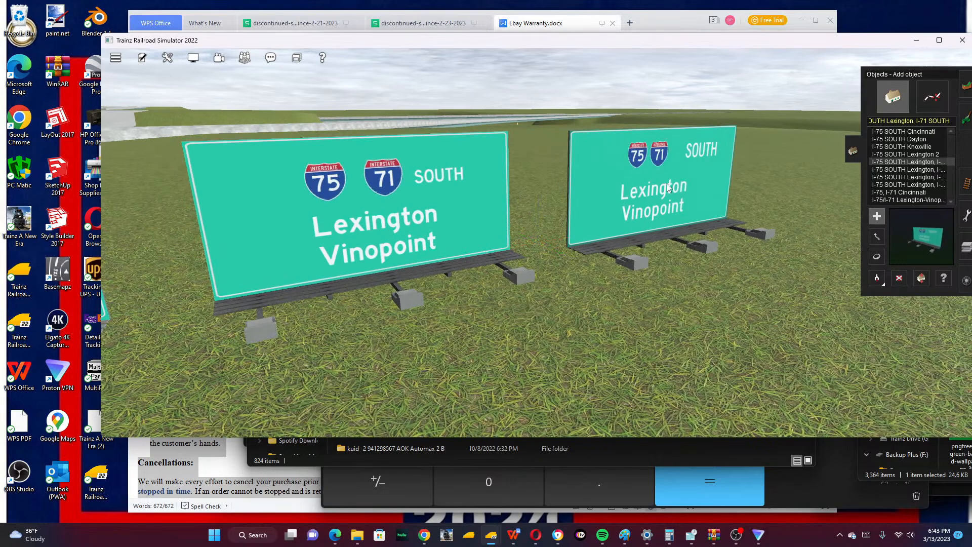
Examine the row of four I-75/I-71 SOUTH Lexington Vinopoint signs and compare their versions in the object preview.
right_click(622, 183)
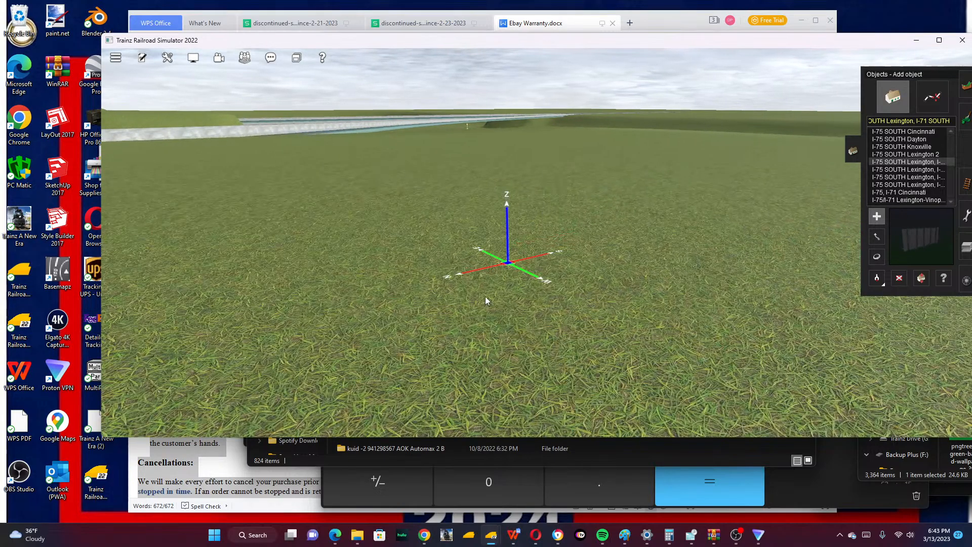
click(485, 296)
scroll(515, 277, down, 5)
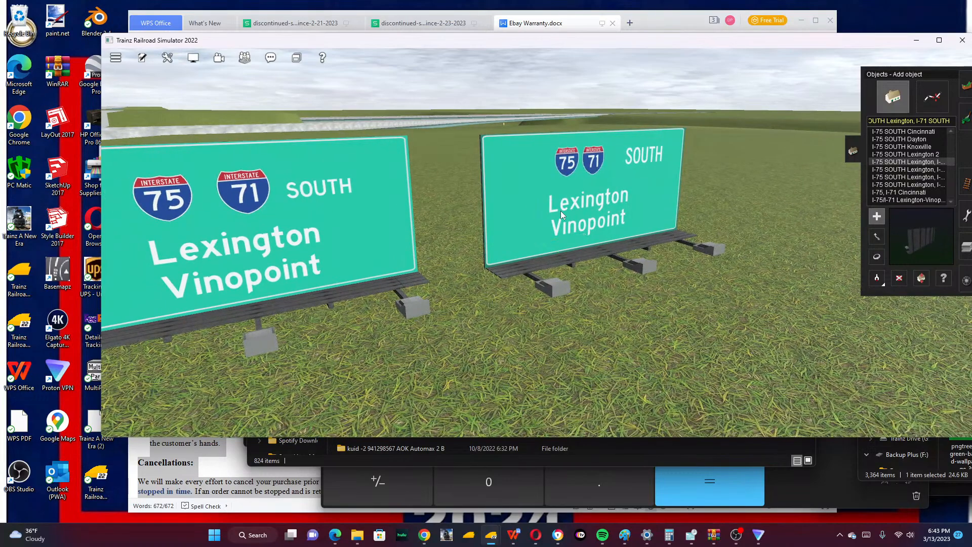
scroll(515, 259, down, 3)
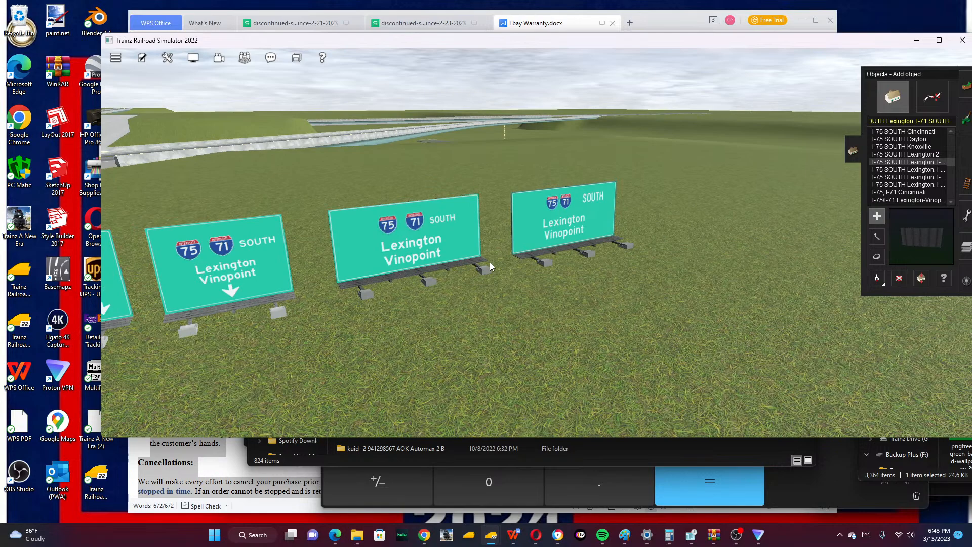
scroll(490, 263, down, 3)
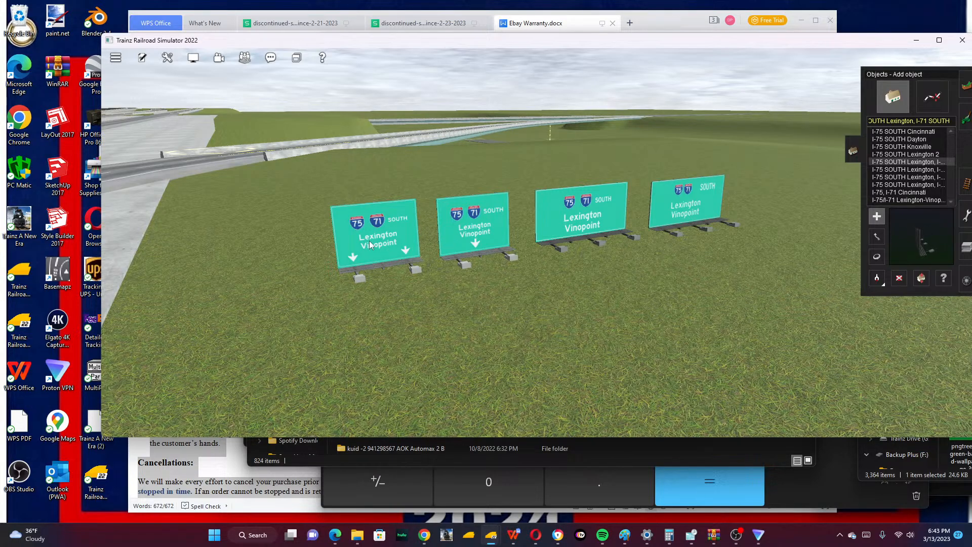
scroll(816, 164, up, 2)
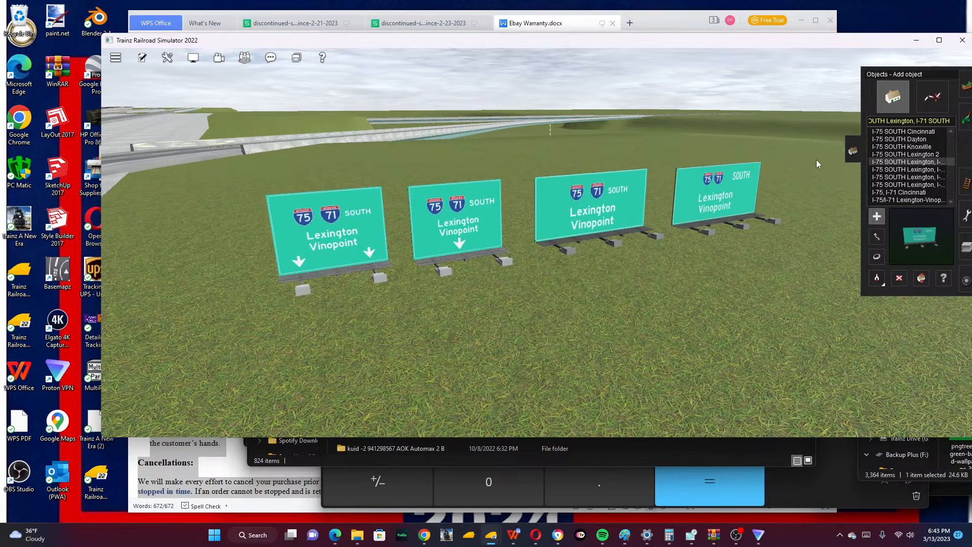
scroll(841, 153, up, 1)
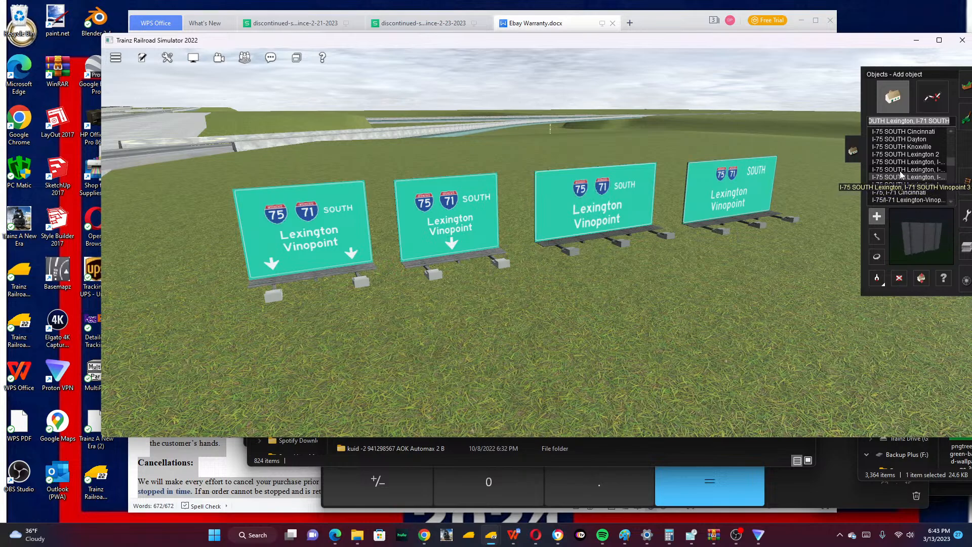
click(901, 170)
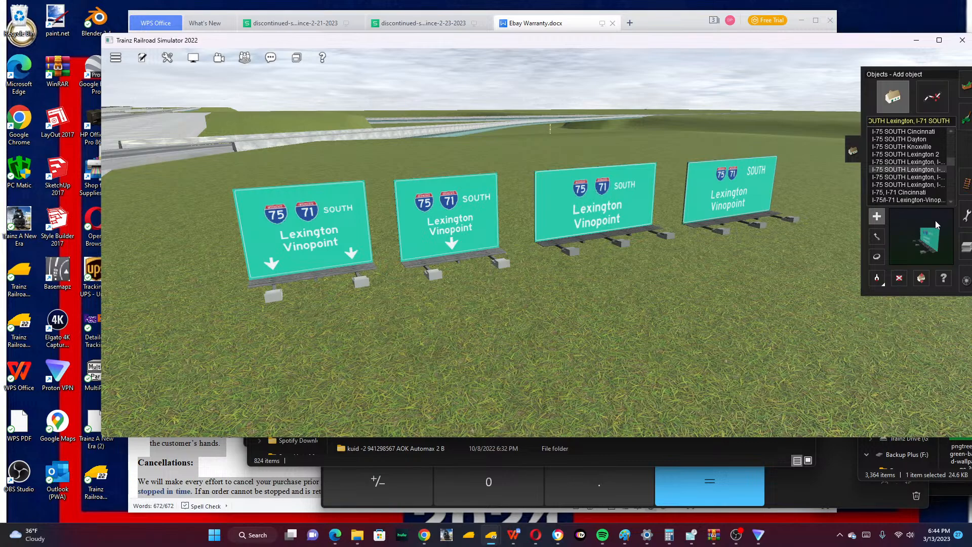
key(Down)
key(Down)
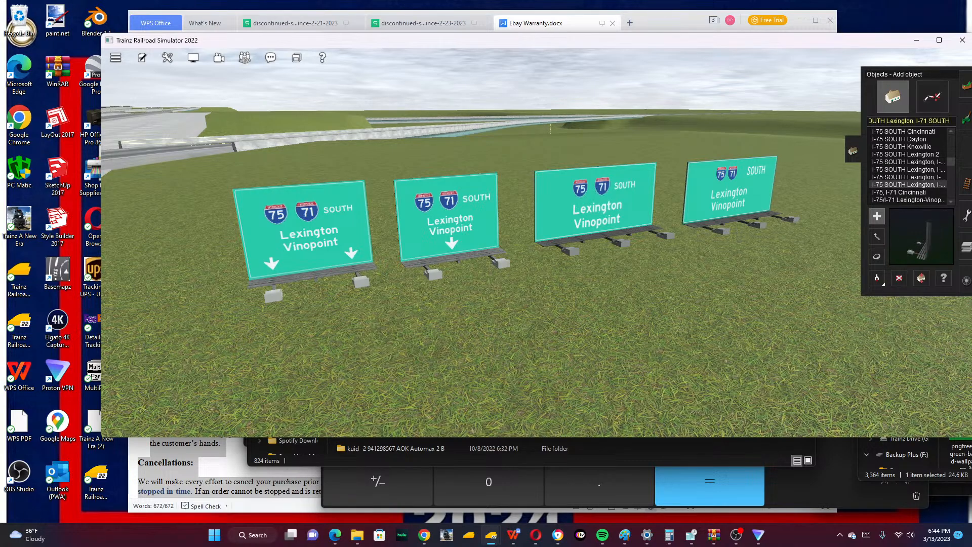
click(931, 177)
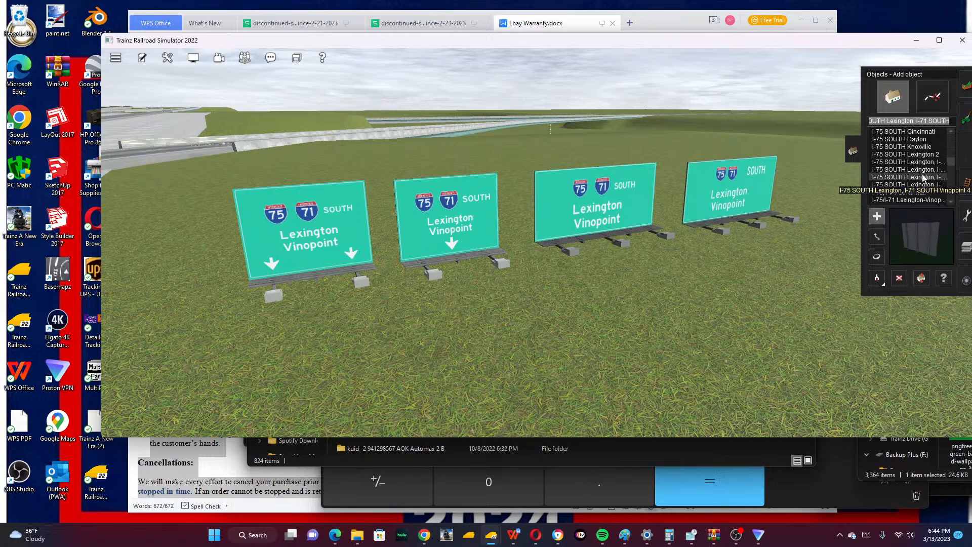
Delete all four I-75/I-71 SOUTH Lexington Vinopoint signs from the grass.
click(899, 278)
click(688, 212)
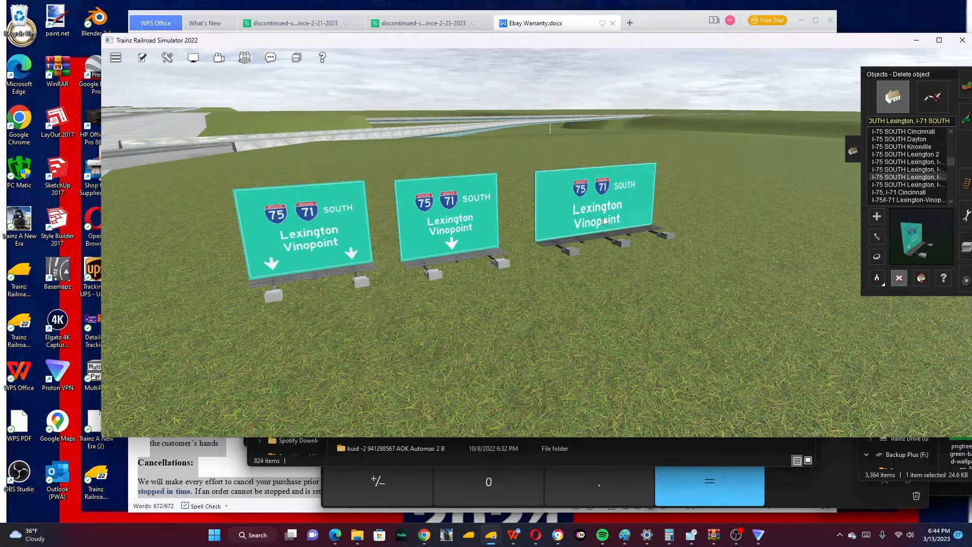
click(604, 220)
click(435, 229)
click(350, 241)
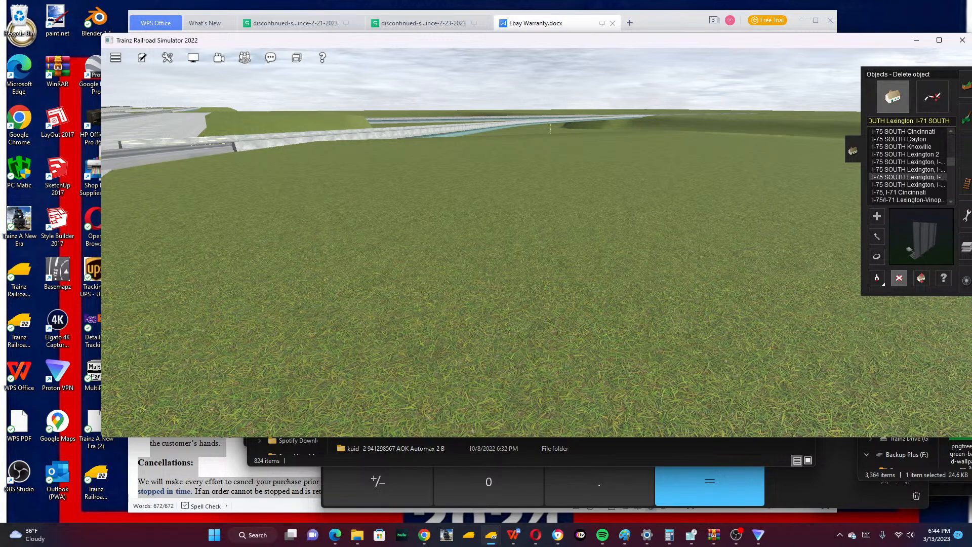
key(super+d)
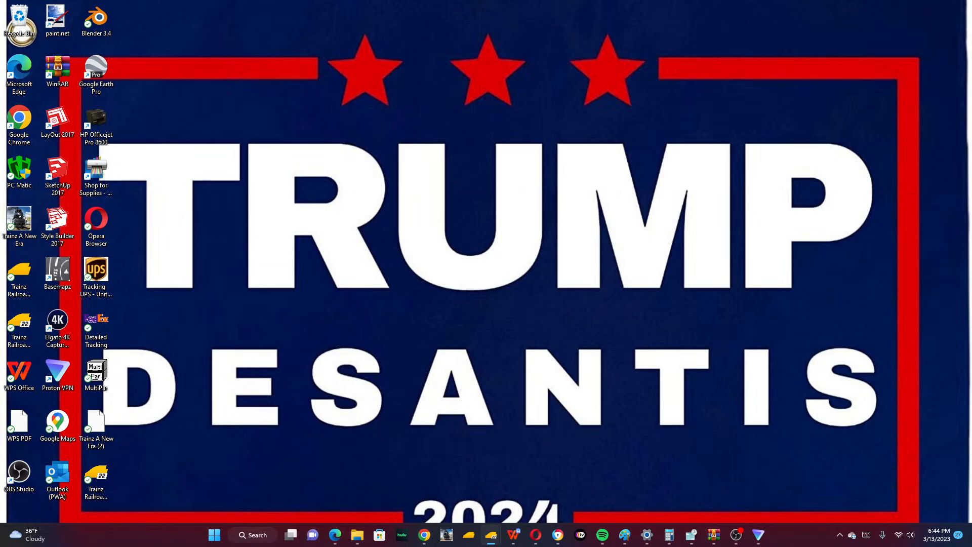
key(super+d)
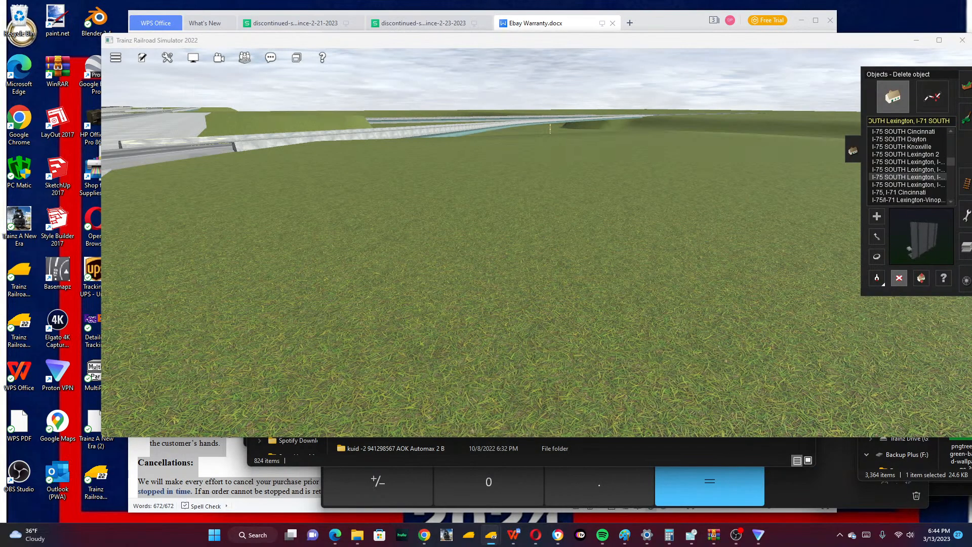
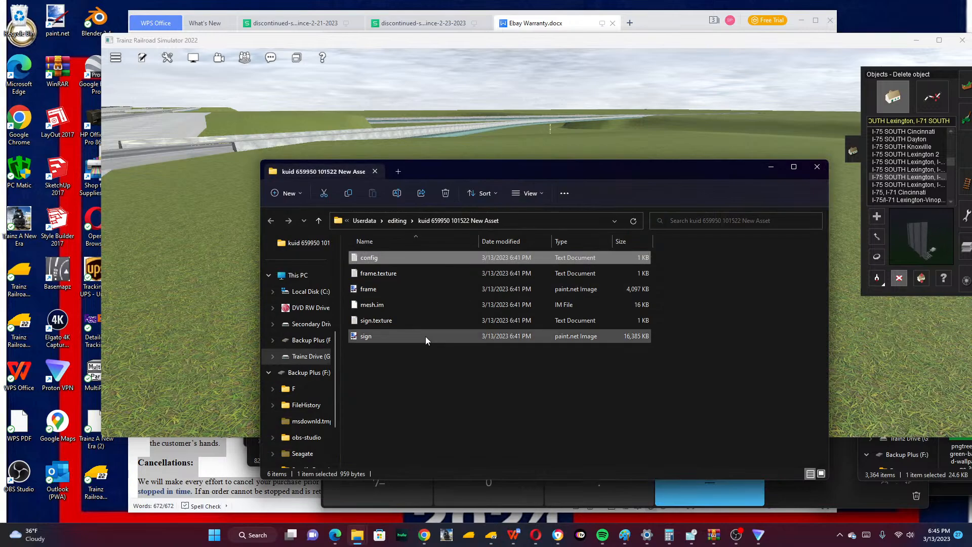
click(426, 337)
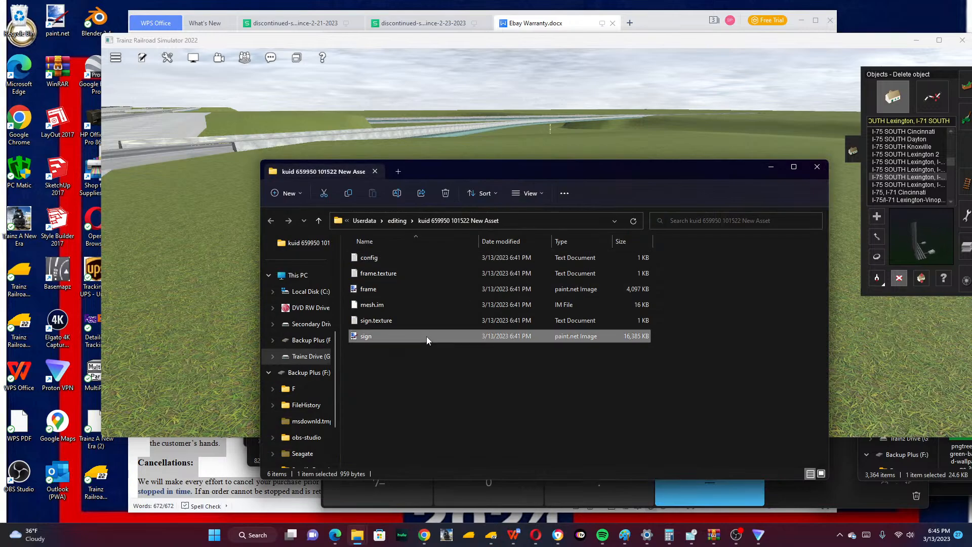
right_click(481, 334)
mouse_move(553, 185)
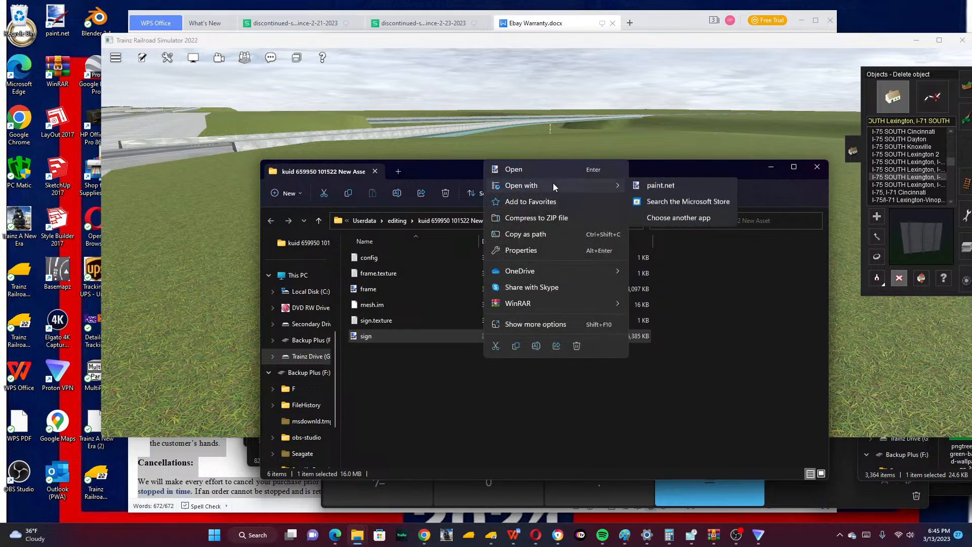
click(662, 188)
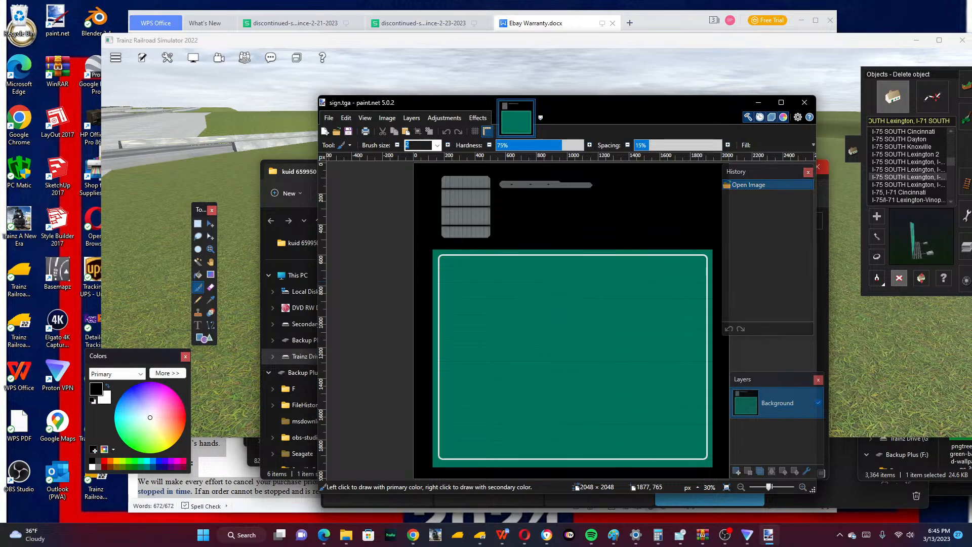
Show the extended colour settings and set the primary colour to hex 02bf99.
click(414, 535)
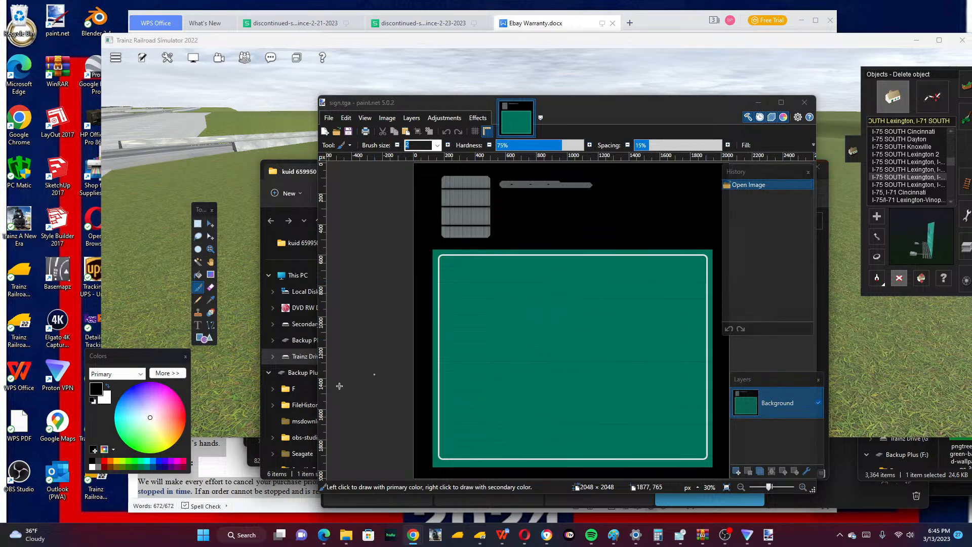
click(174, 374)
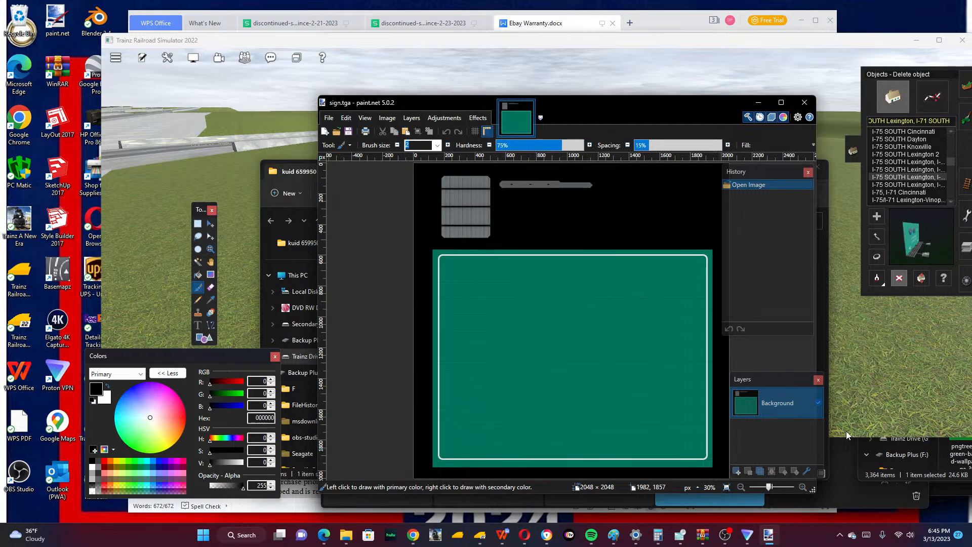
click(172, 375)
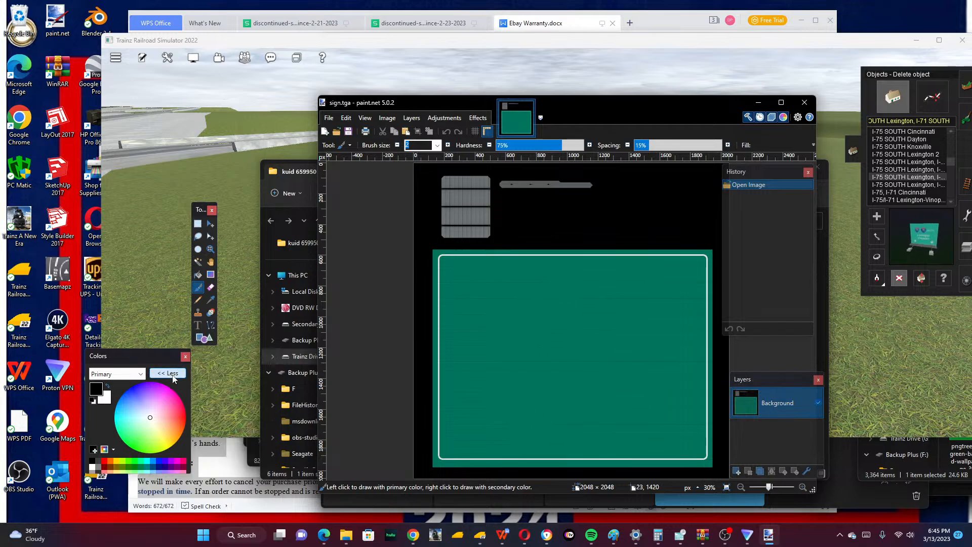
click(169, 375)
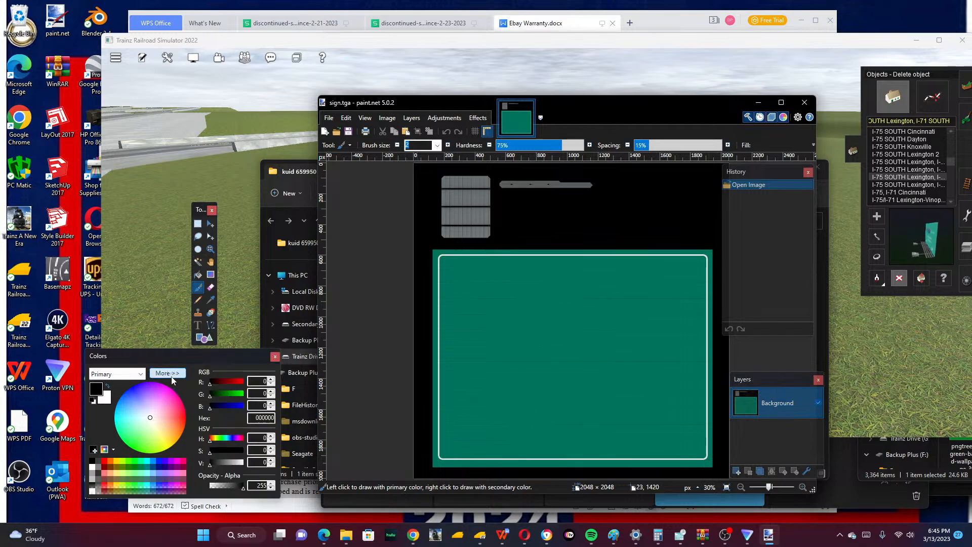
click(258, 418)
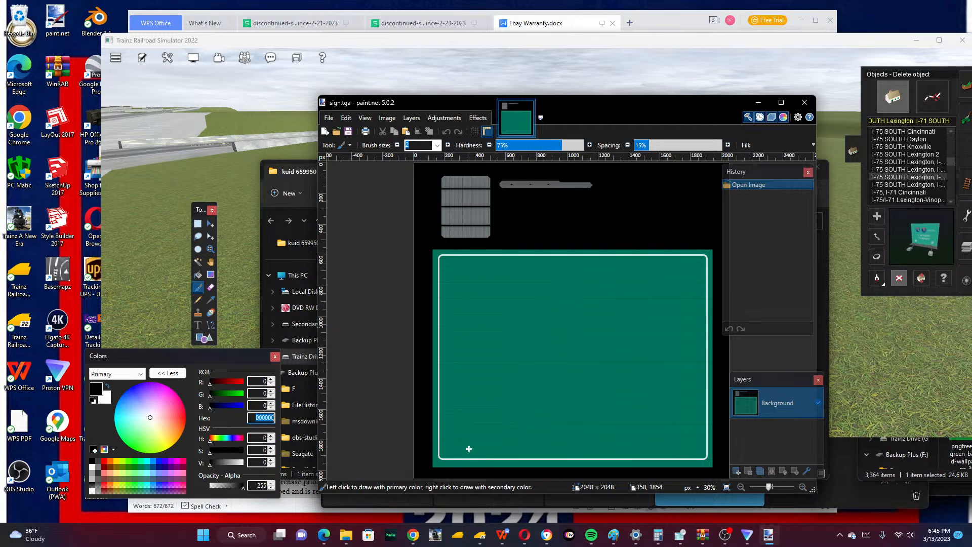
text(02b)
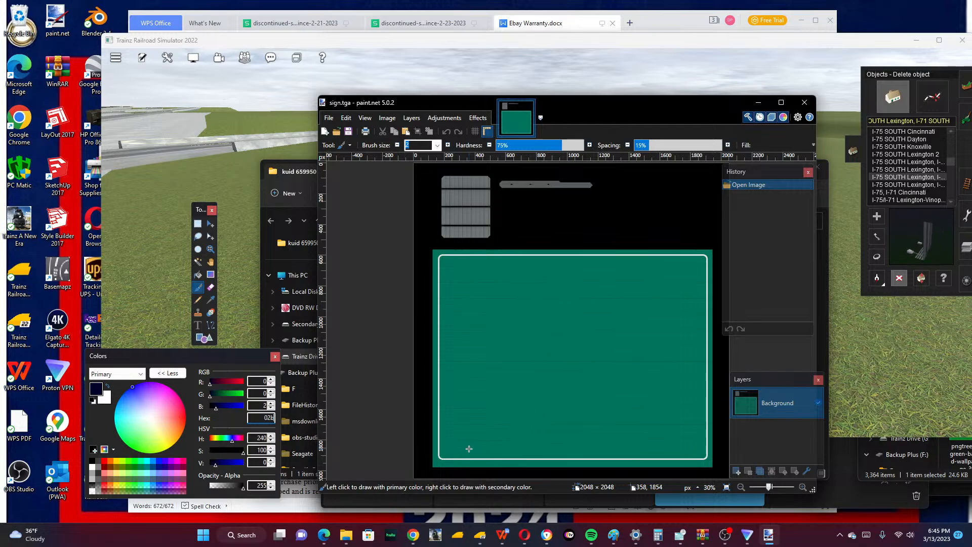
text(f99)
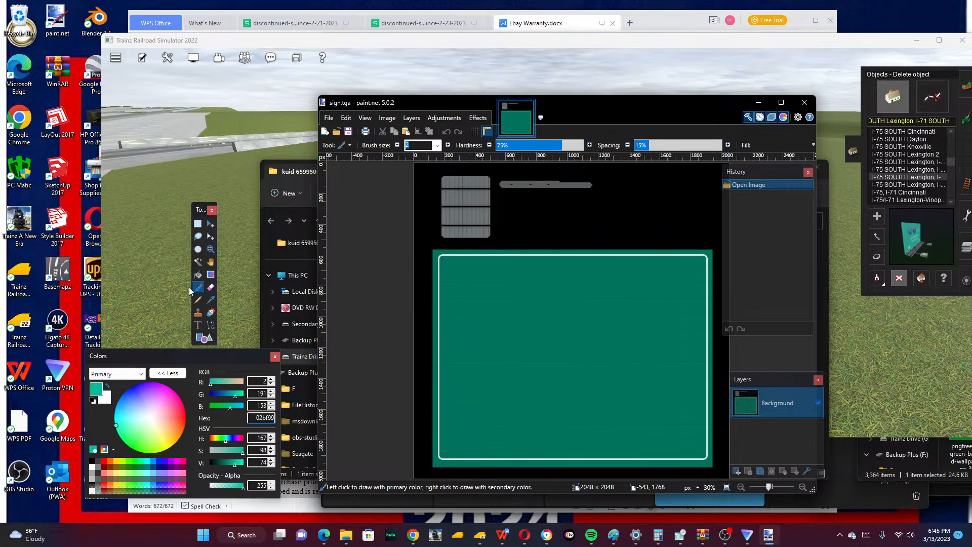
Fill the sign's green face and the green margin outside its white border with the primary colour using the Paint Bucket.
click(198, 274)
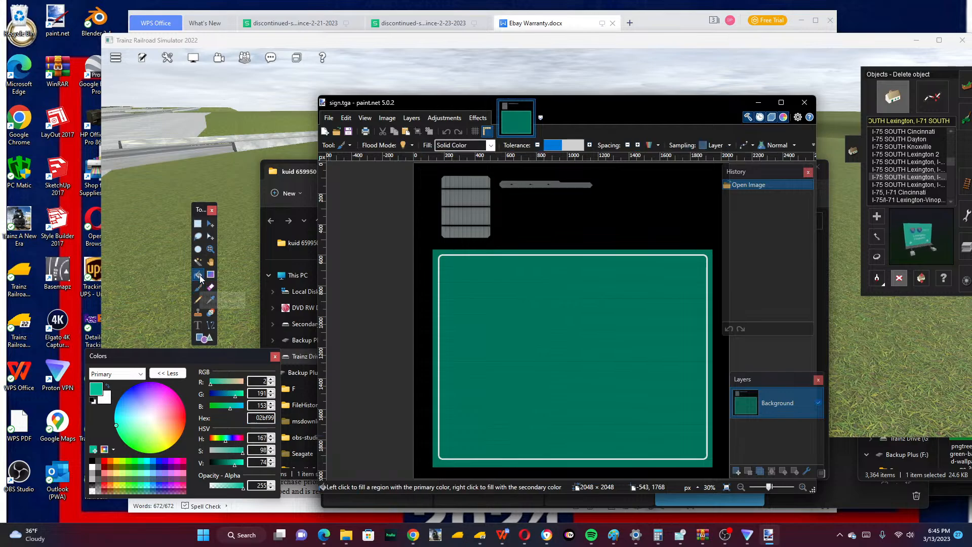
click(485, 358)
click(435, 358)
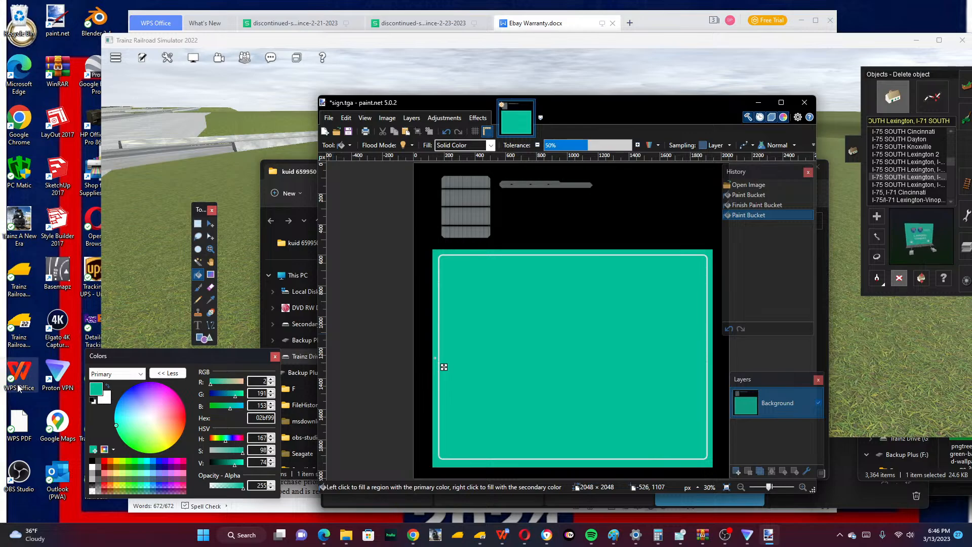
Import the US_50 route shield image from the Downloads - Copy folder into the sign image as a new layer.
scroll(887, 173, down, 1)
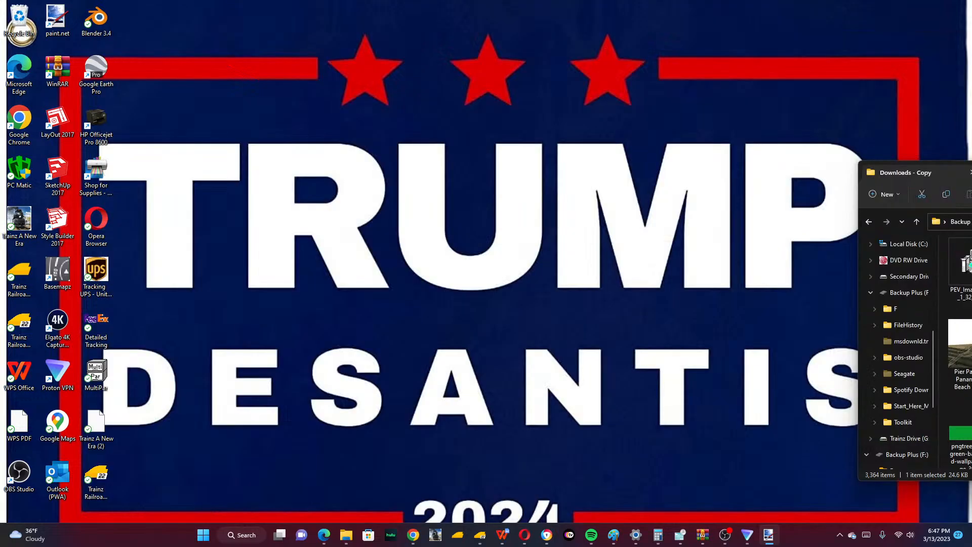
click(296, 487)
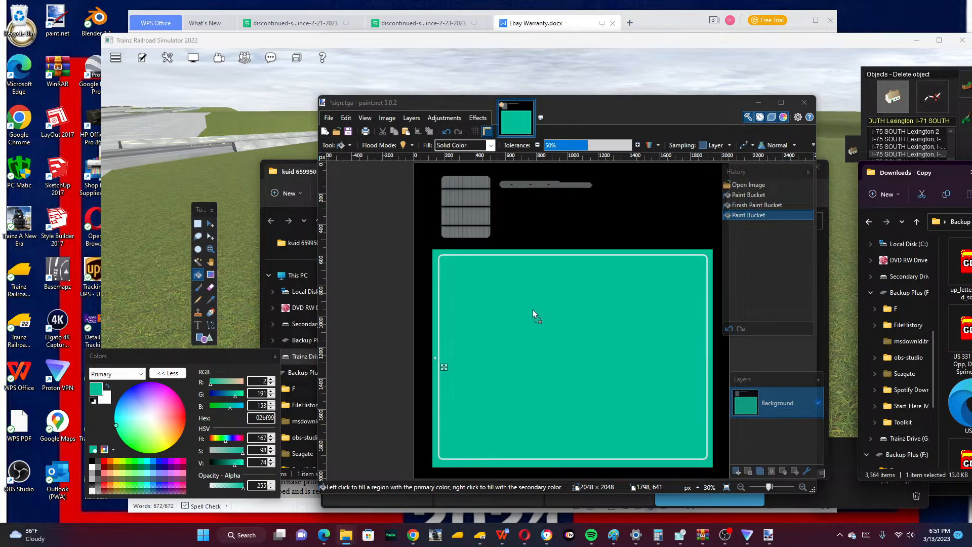
drag(533, 309, 528, 309)
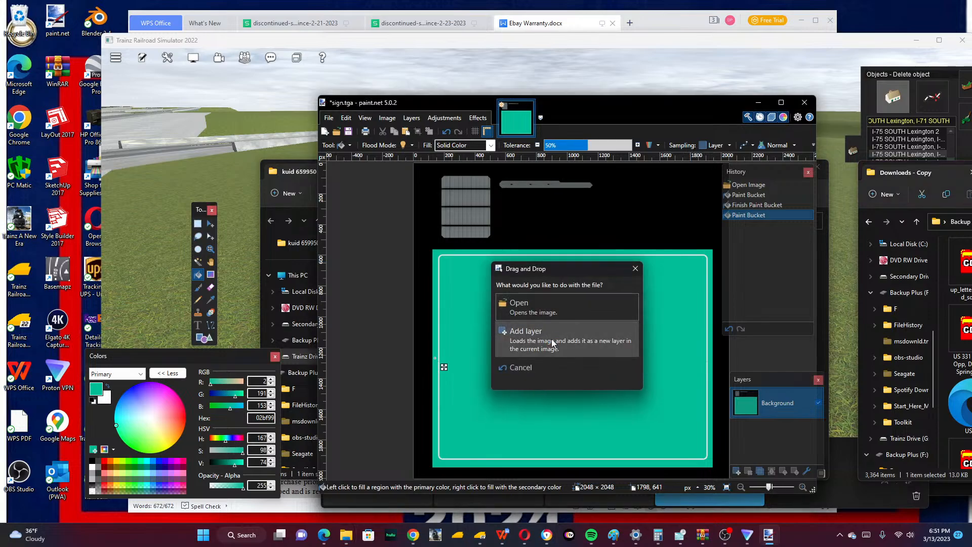
click(551, 338)
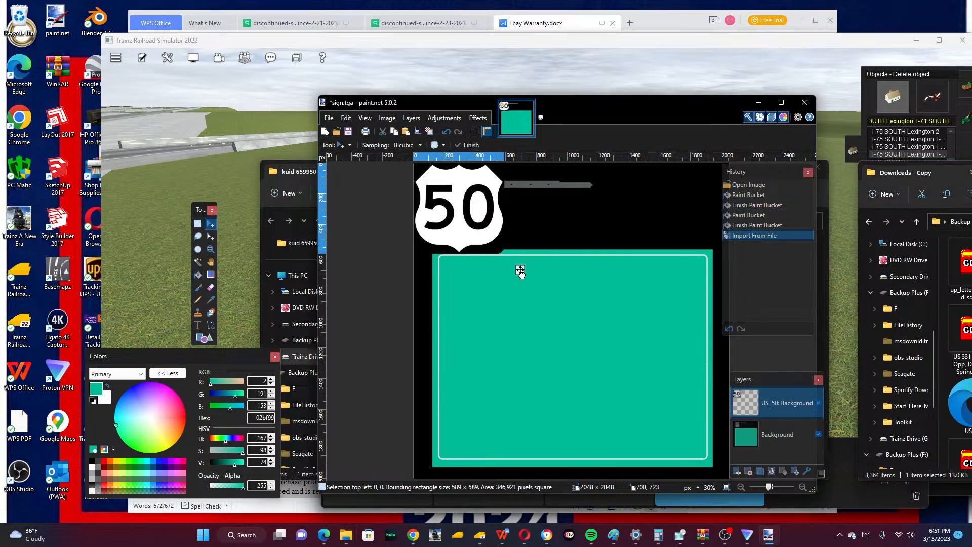
Move the US 50 shield onto the upper part of the green sign face and shrink it to about 305 × 302 pixels.
drag(521, 271, 591, 391)
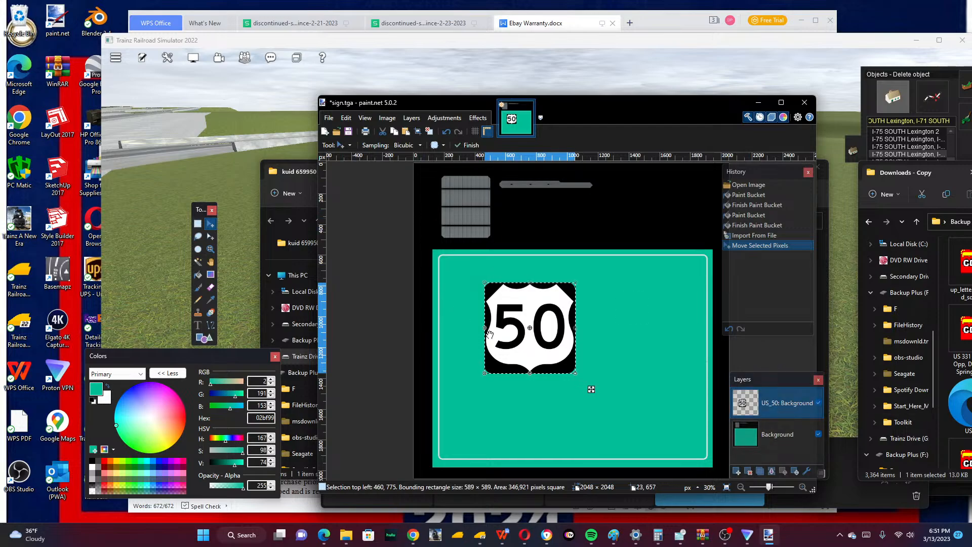
drag(576, 374, 529, 325)
drag(532, 328, 553, 357)
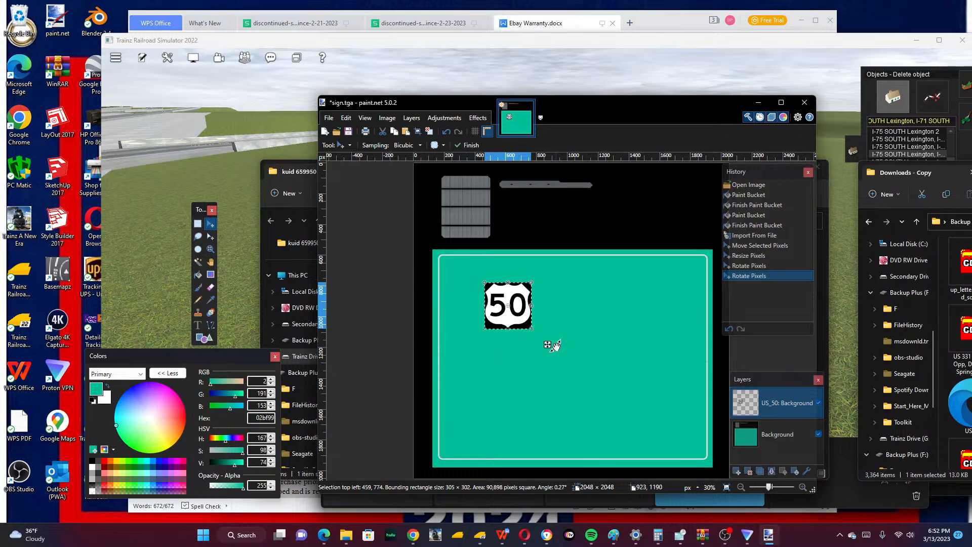
mouse_move(555, 345)
mouse_down()
mouse_move(564, 365)
mouse_move(564, 354)
mouse_up()
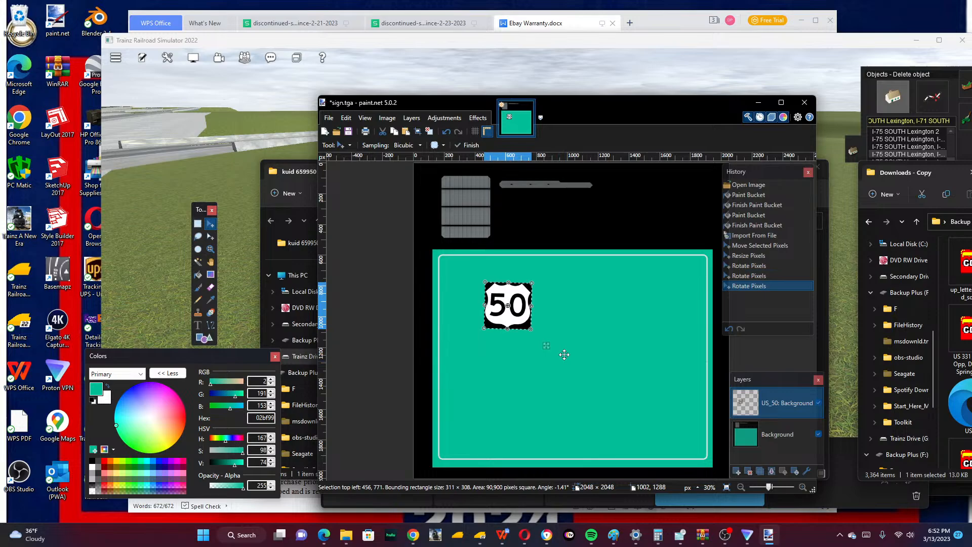
click(349, 119)
click(354, 130)
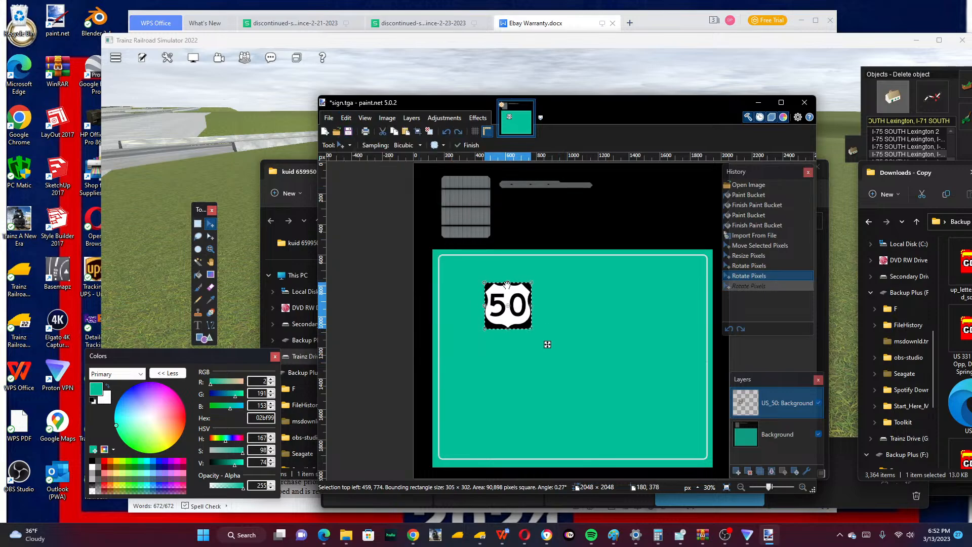
drag(547, 340, 562, 364)
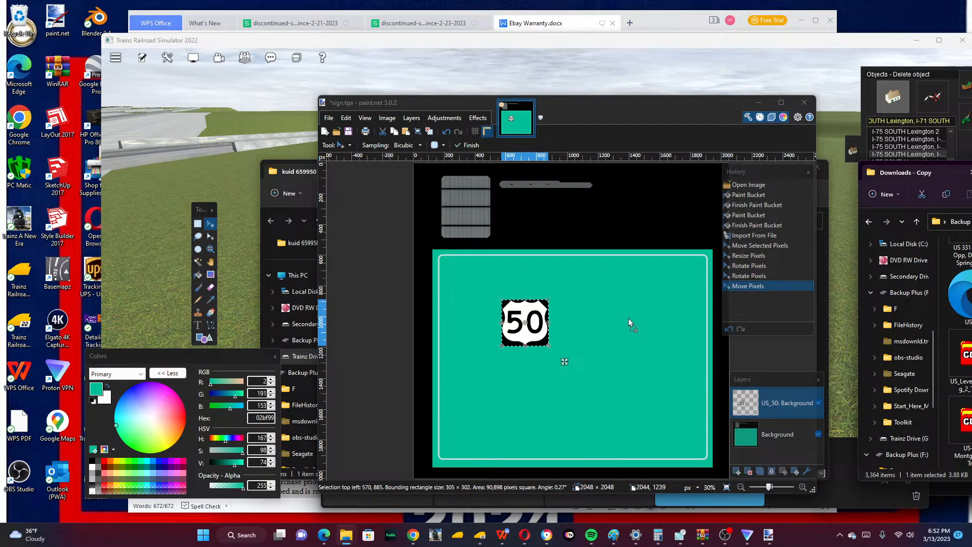
Try adding the US-52 shield as a new layer beside the US 50 shield, enlarged to about 314 × 307 pixels.
drag(625, 318, 624, 319)
click(610, 335)
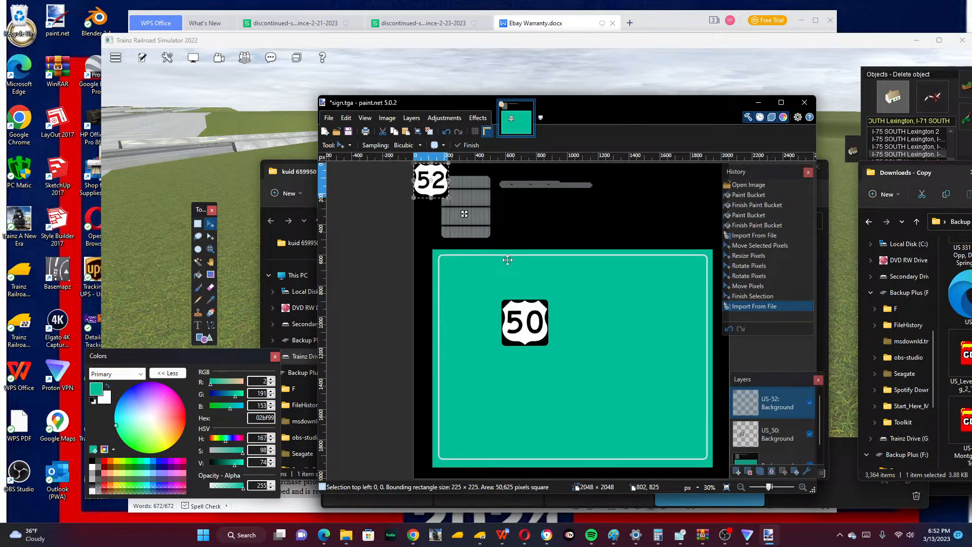
drag(465, 214, 648, 350)
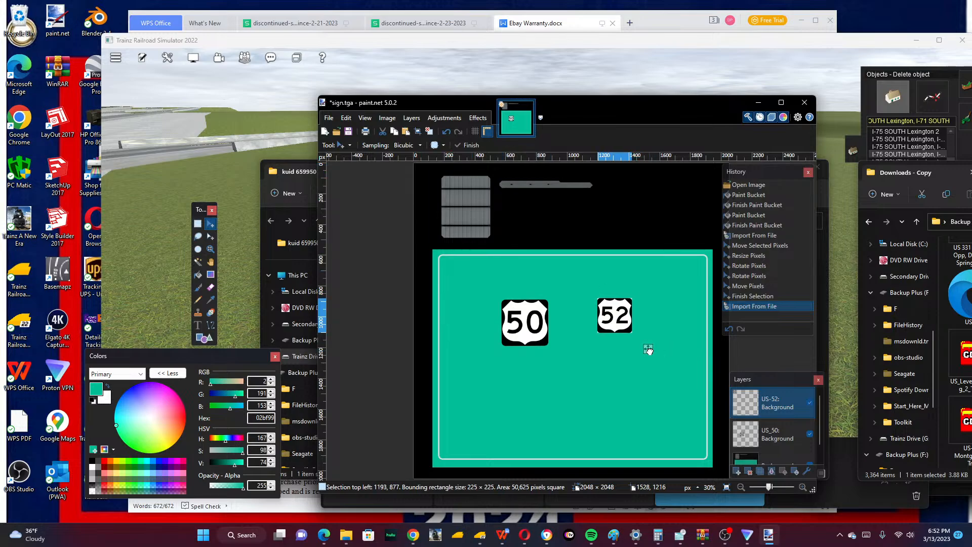
click(648, 350)
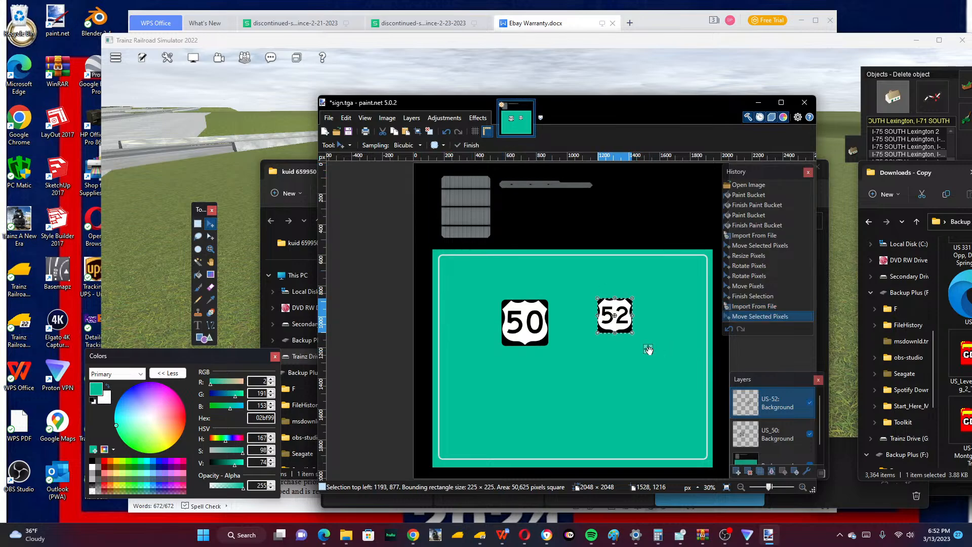
drag(637, 337, 647, 349)
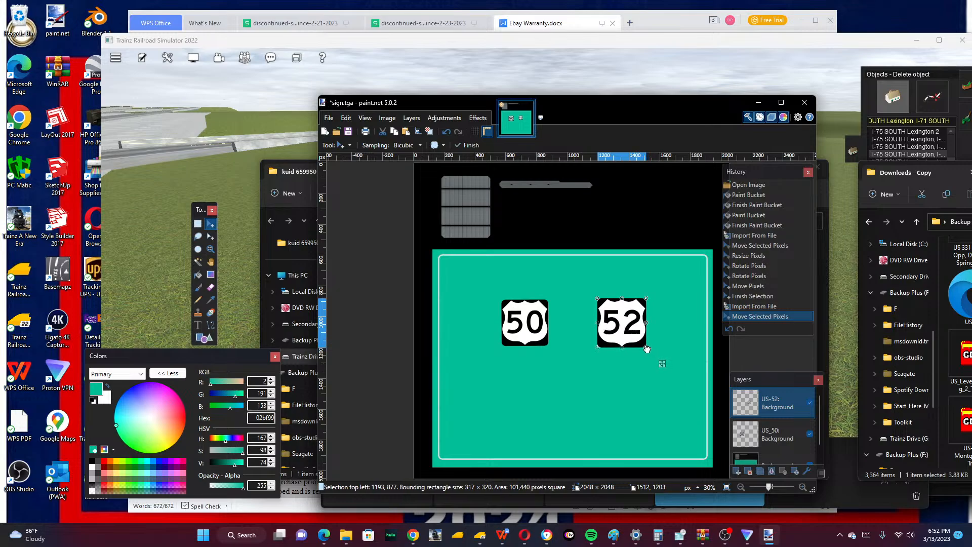
drag(647, 349, 646, 348)
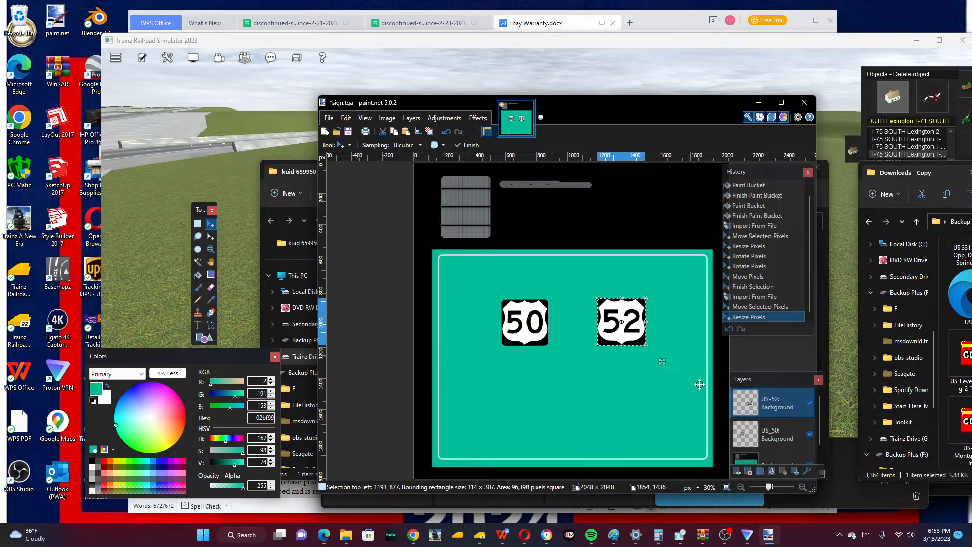
Step the image history back to before the US-52 import and shift the US 50 shield slightly left on the sign.
key(alt+Tab)
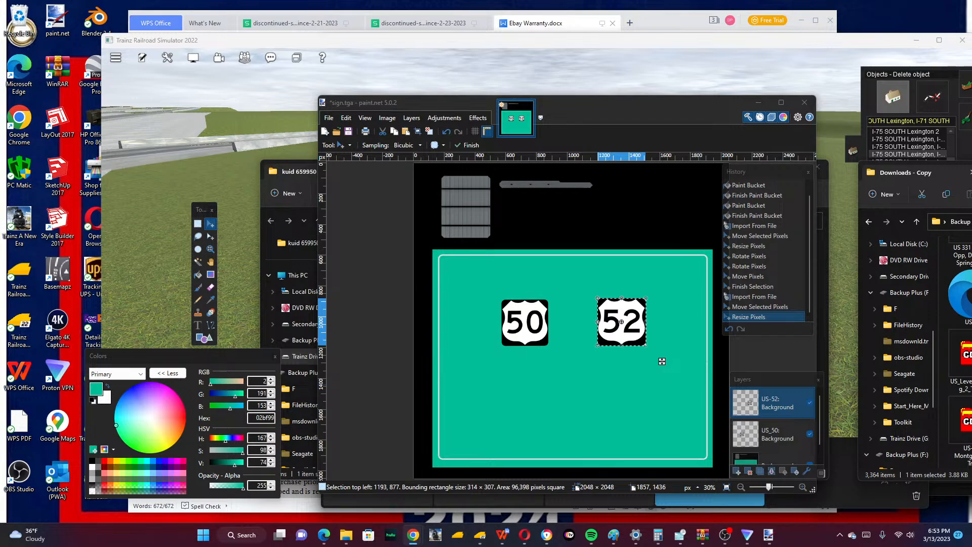
click(752, 279)
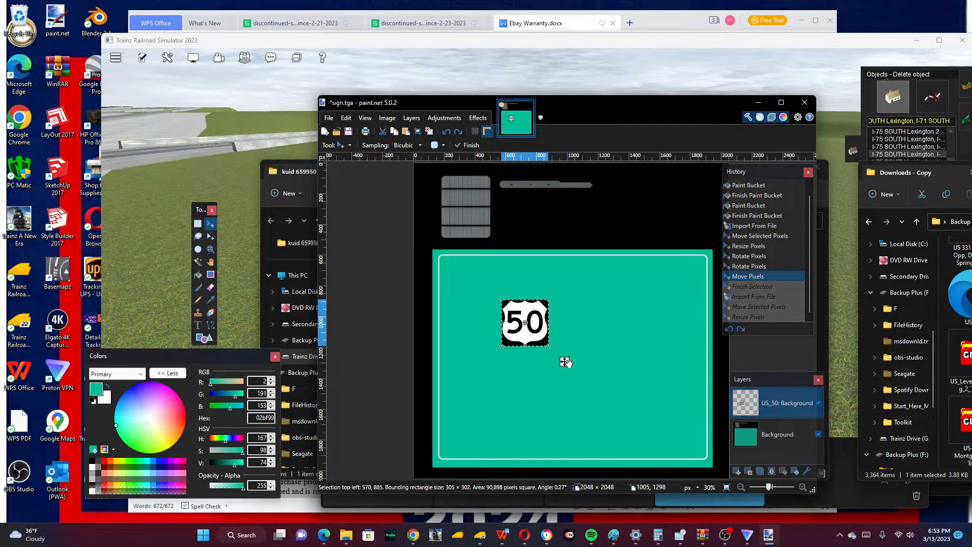
drag(564, 360, 550, 362)
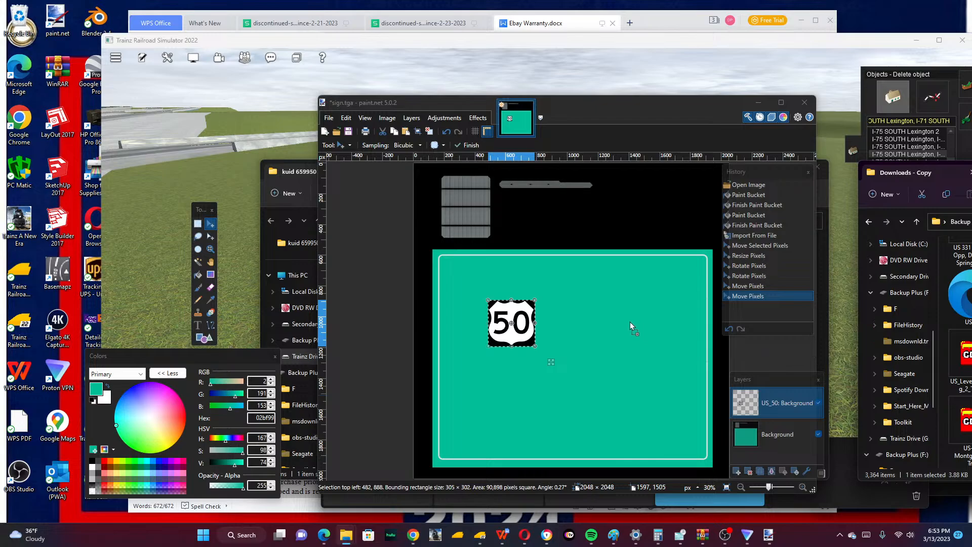
Import the US-52 shield as a new layer, place it level with the US 50 shield at about 310 × 304 pixels, and deselect it.
drag(630, 320, 630, 320)
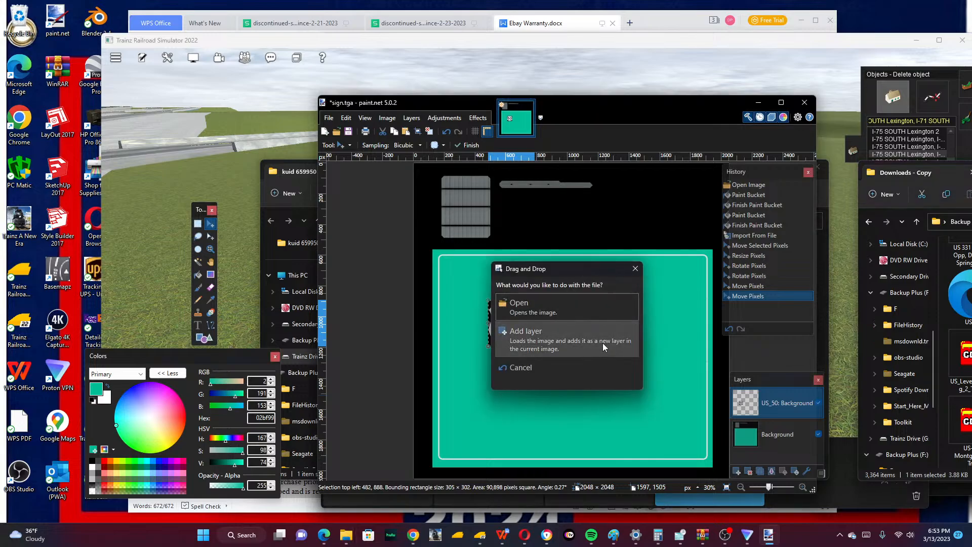
click(603, 342)
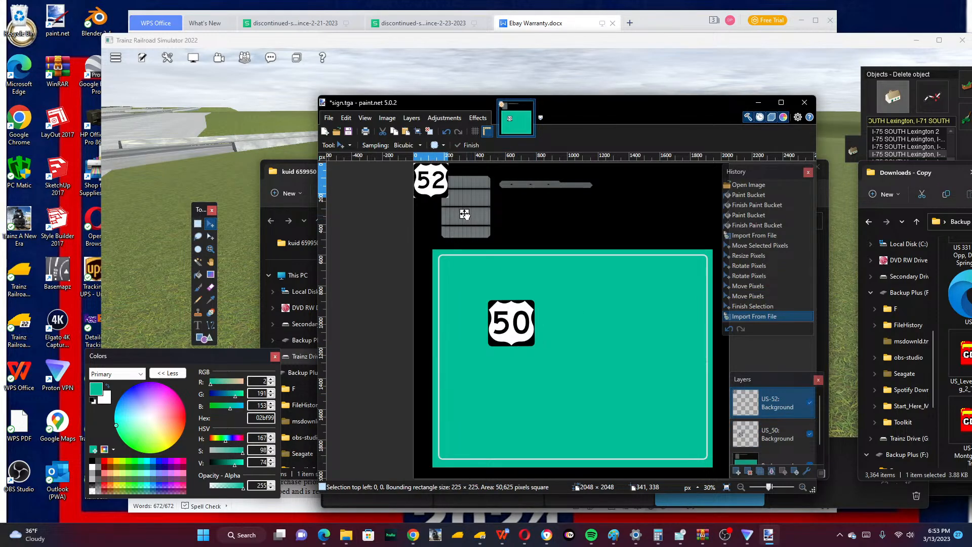
drag(430, 181, 665, 346)
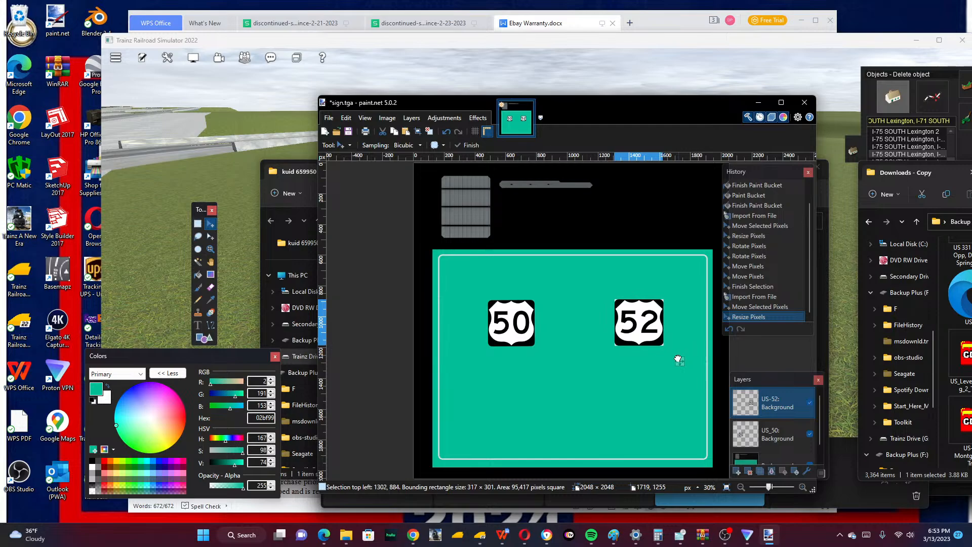
drag(678, 359, 654, 346)
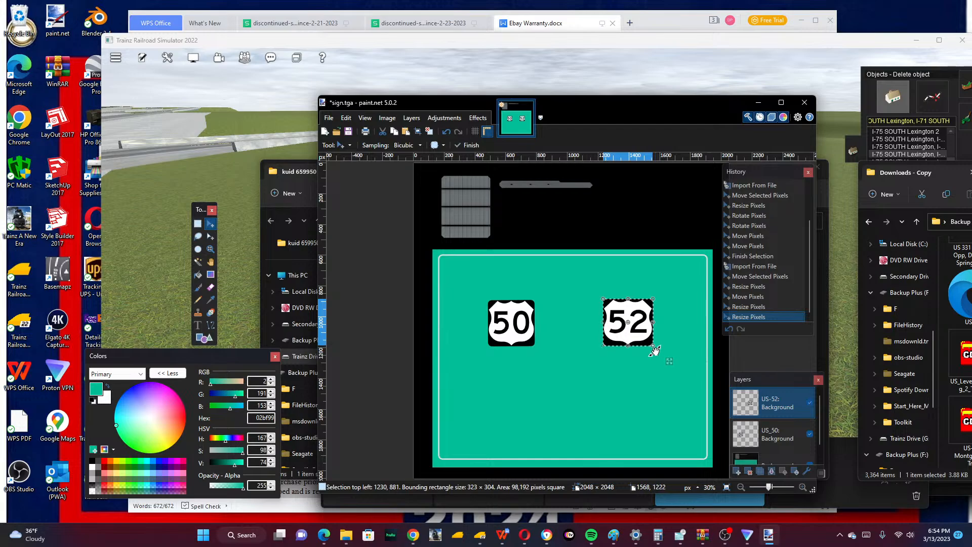
drag(654, 348, 651, 347)
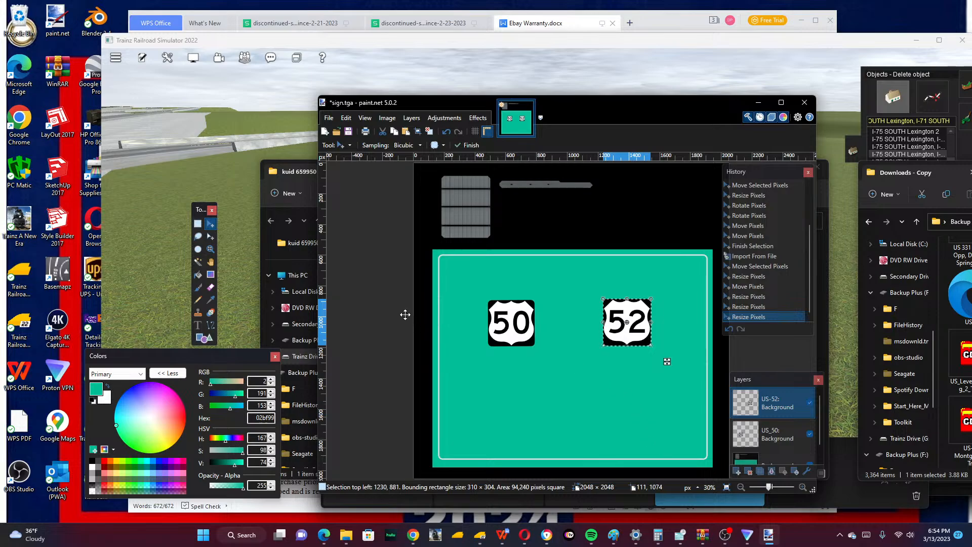
click(197, 223)
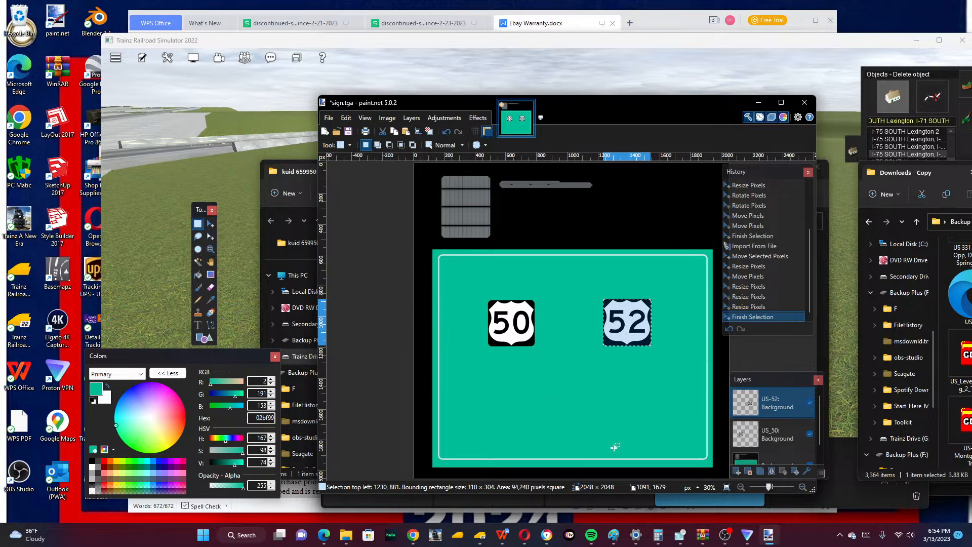
click(658, 413)
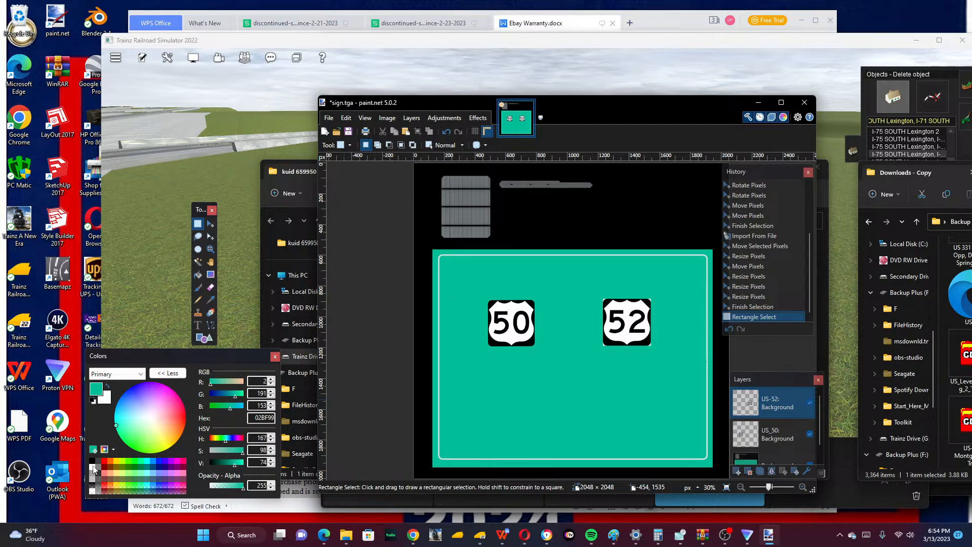
Set the primary colour to white and start a text between the two shields with font size 100.
click(93, 467)
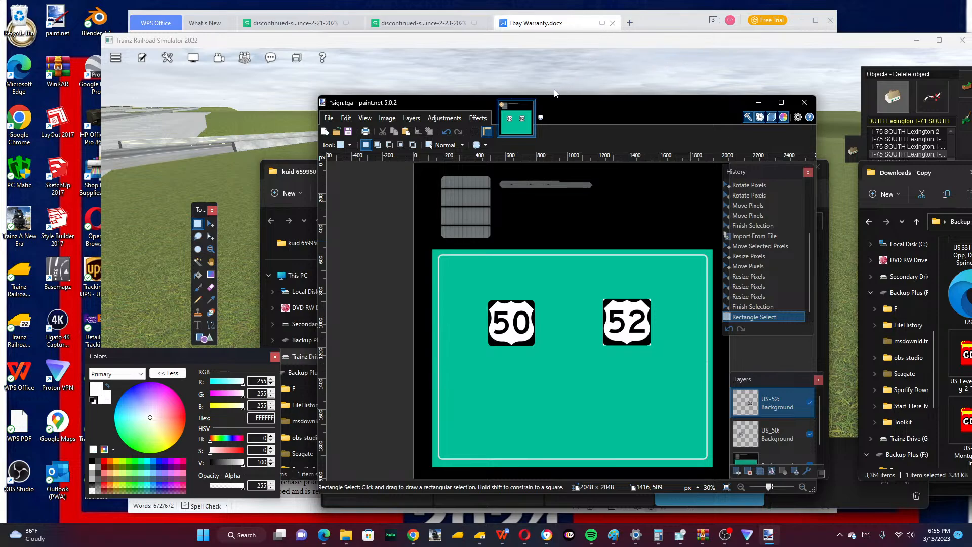
mouse_move(532, 105)
click(198, 325)
click(566, 316)
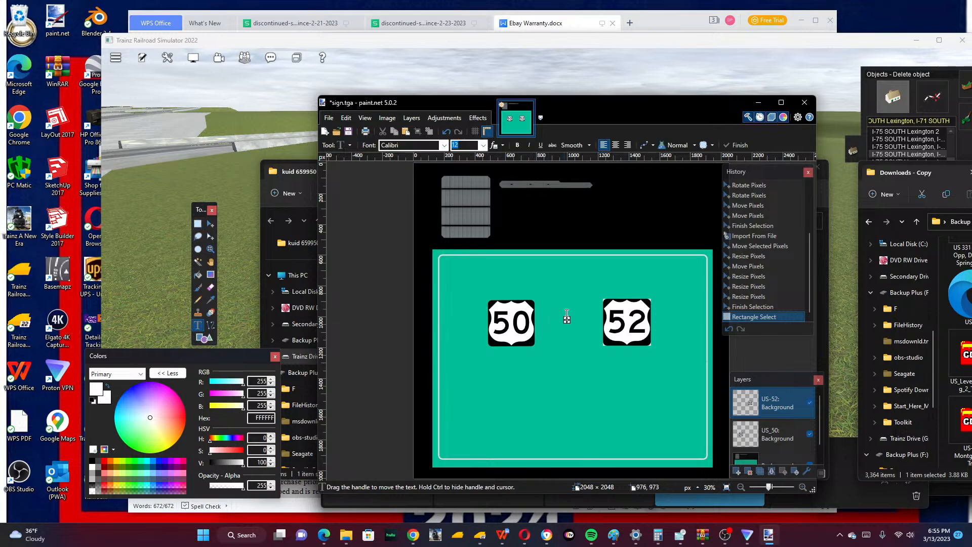
click(483, 146)
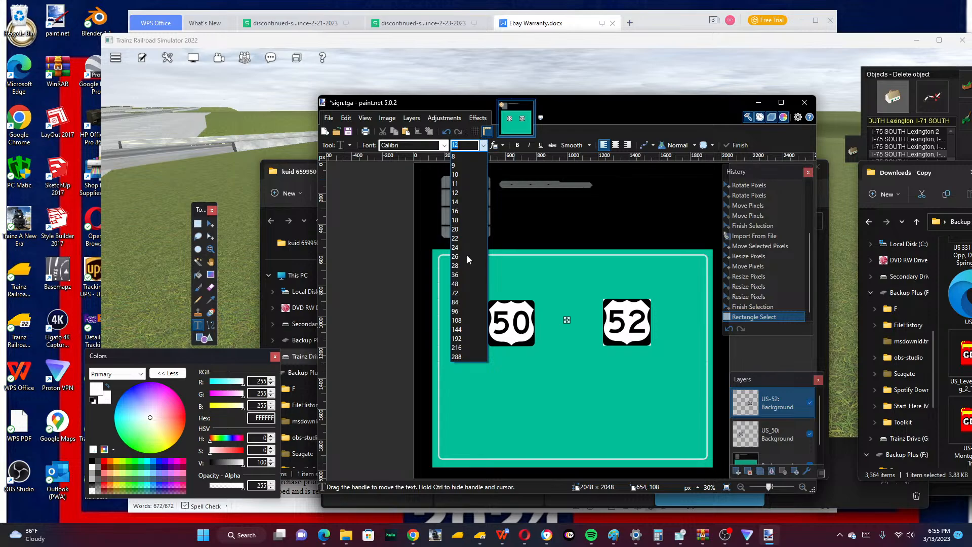
key(Escape)
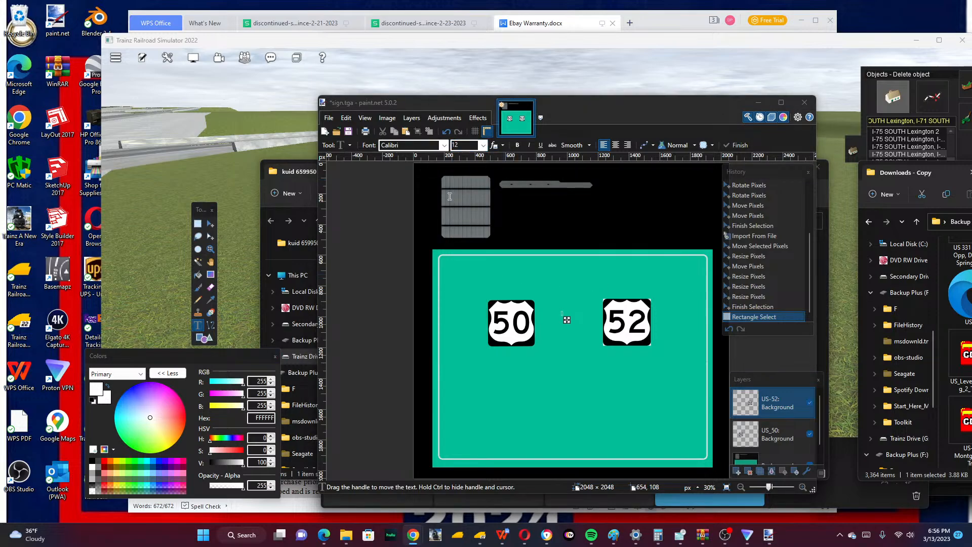
click(463, 144)
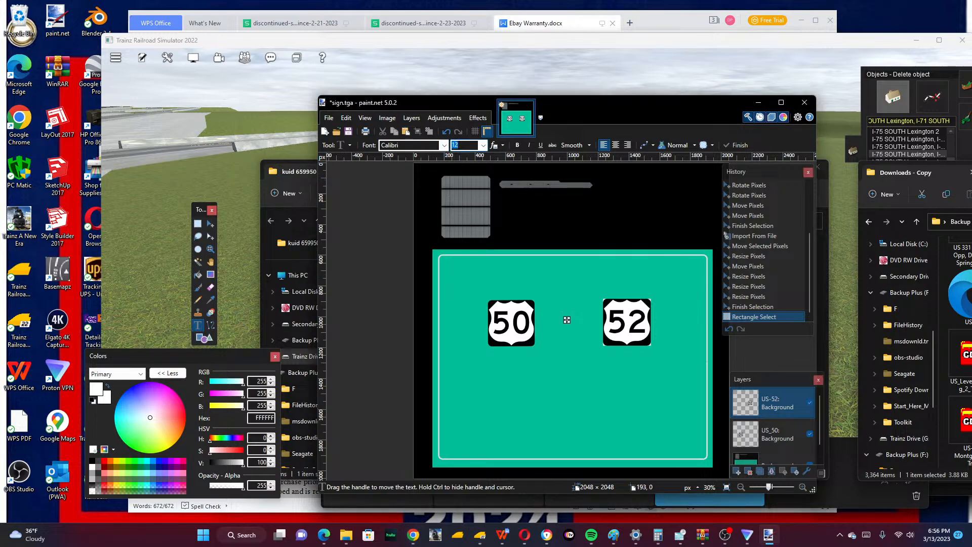
key(BackSpace)
text(100)
drag(567, 331, 567, 331)
Set the text's font to Highway Gothic Wide and write TO between the US 50 and US 52 shields.
click(443, 145)
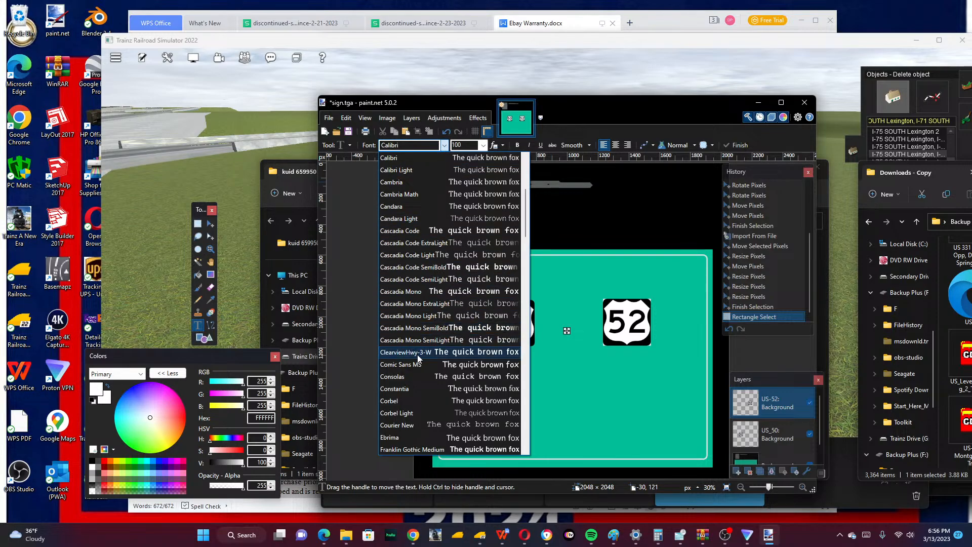
scroll(417, 354, down, 2)
scroll(423, 353, down, 1)
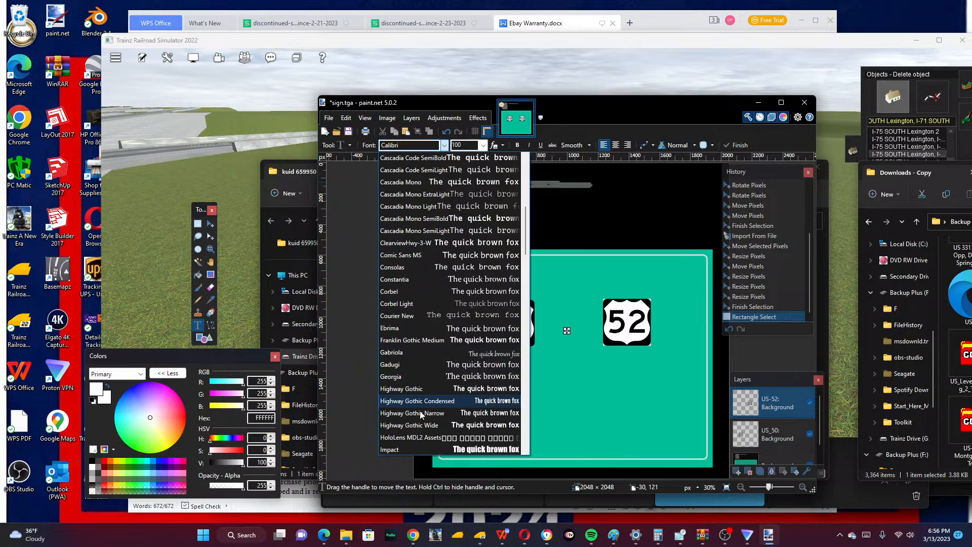
click(422, 427)
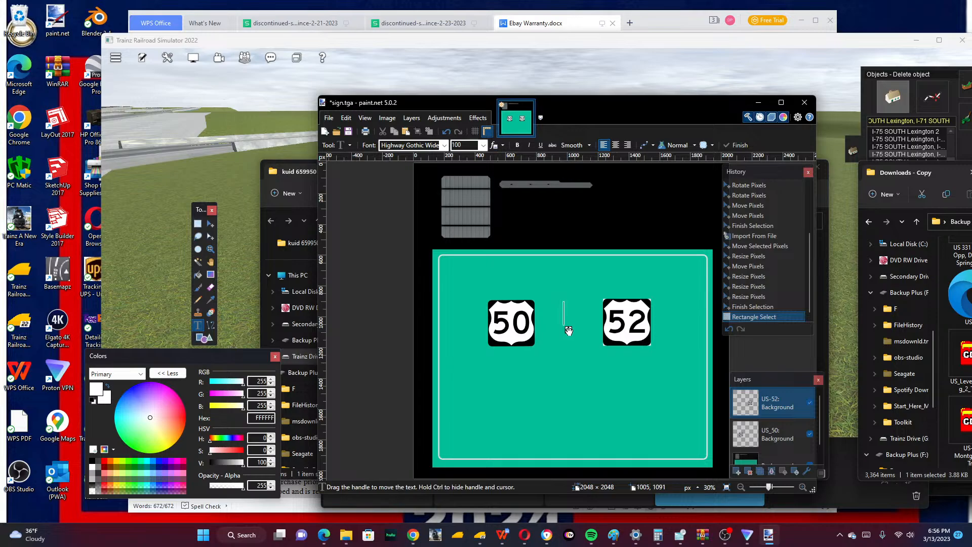
text(T)
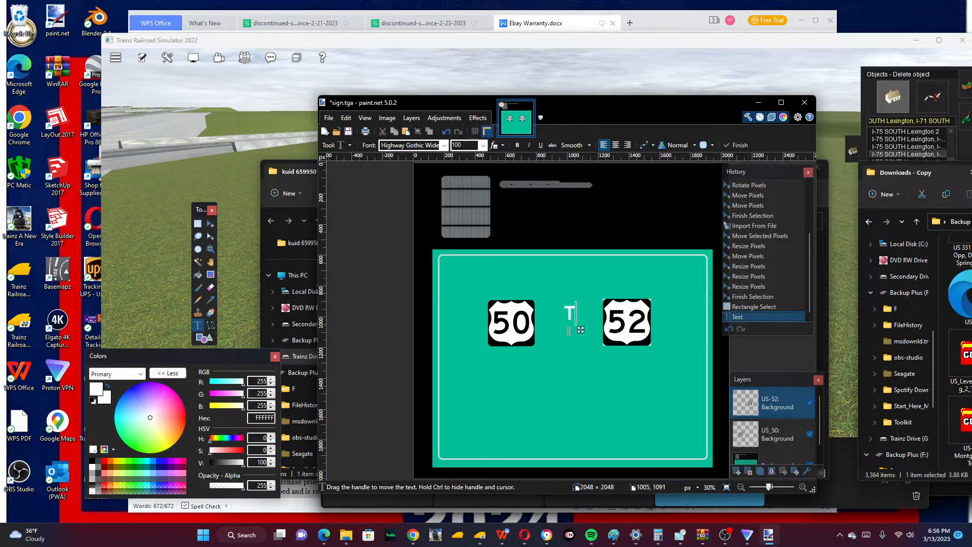
text(O)
drag(591, 335, 591, 333)
Write EAST on the sign and centre it above the US 50 shield.
click(487, 271)
text(EA)
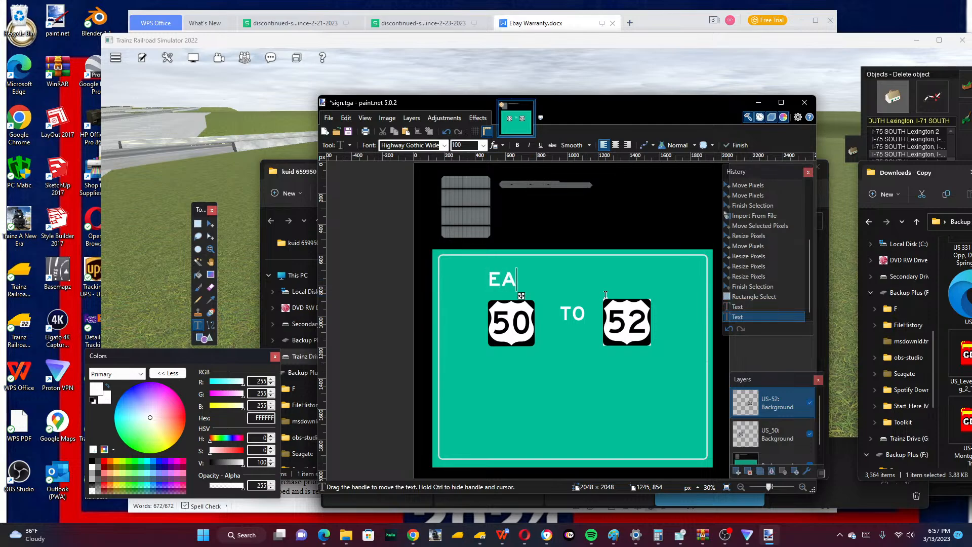
text(ST)
drag(547, 296, 545, 299)
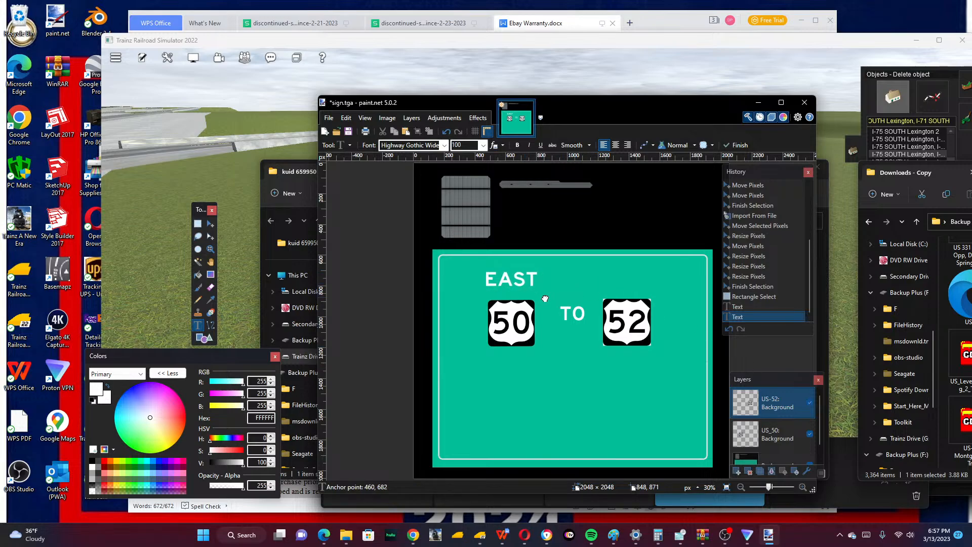
Write EAST on the sign and centre it above the US 52 shield.
click(605, 274)
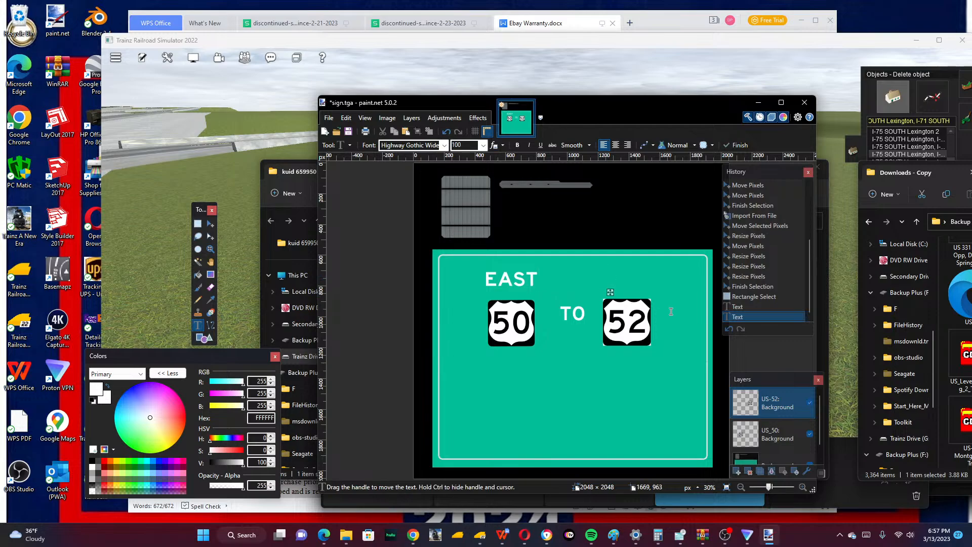
text(EAST)
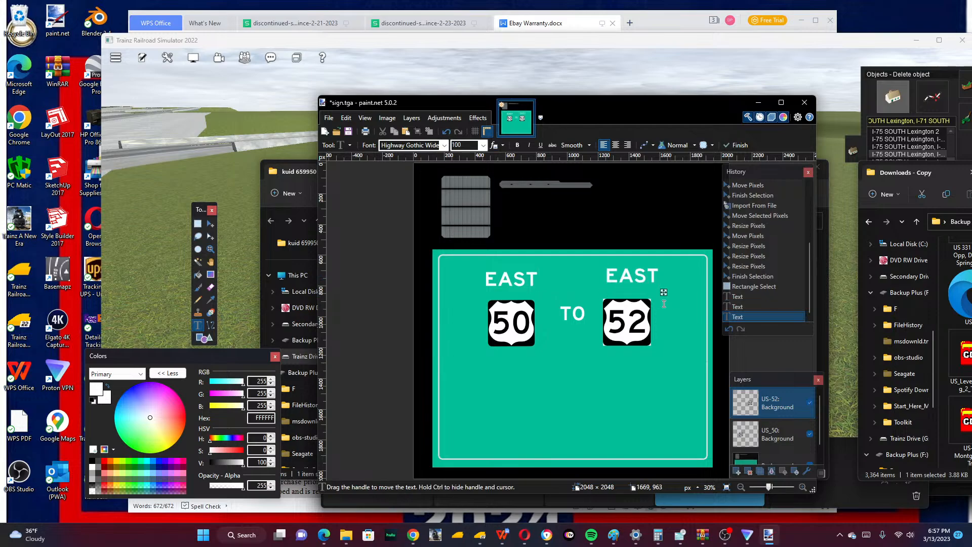
drag(664, 293, 663, 298)
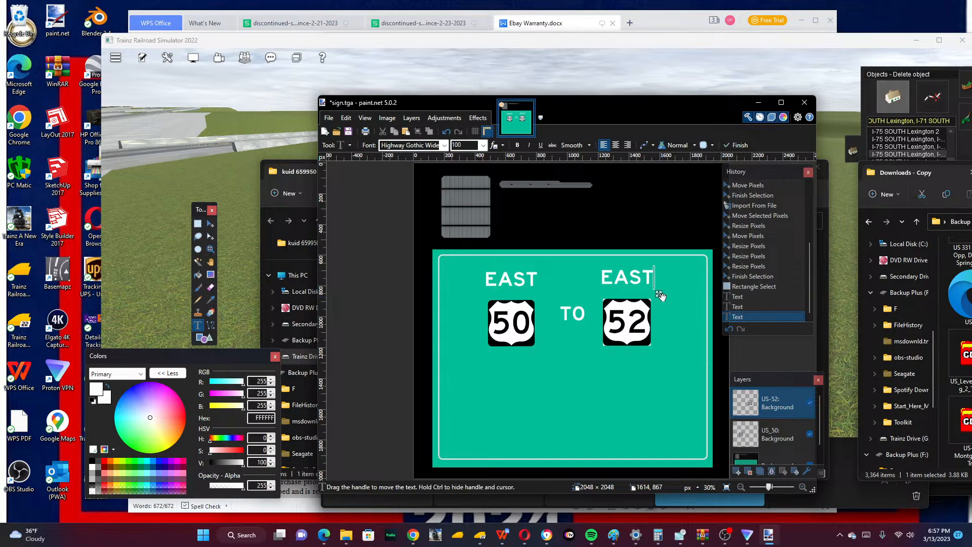
Start another text below the US 50 shield and open the font size choices.
click(497, 385)
click(483, 145)
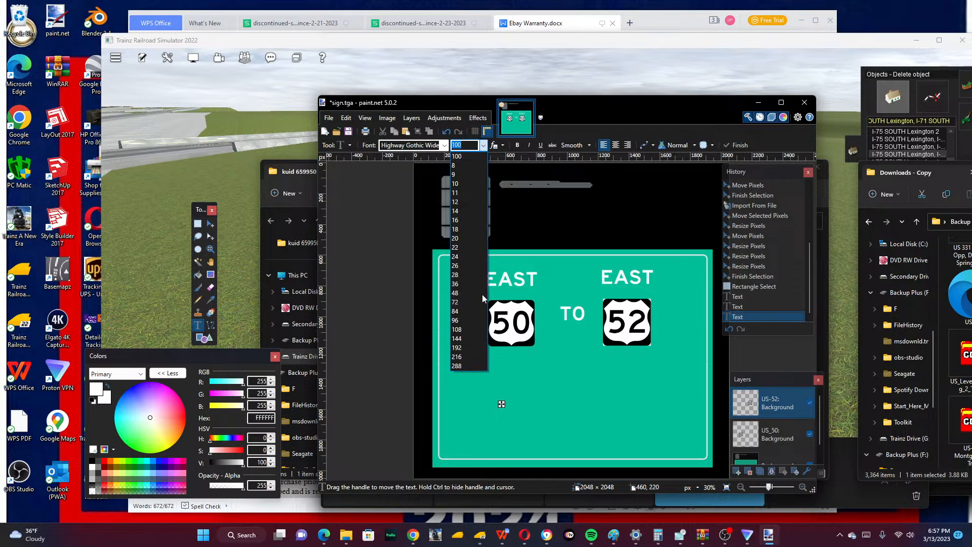
Add the text "Columbia Pkwy" at font size 144 and centre it below the route shields on the green sign.
click(470, 338)
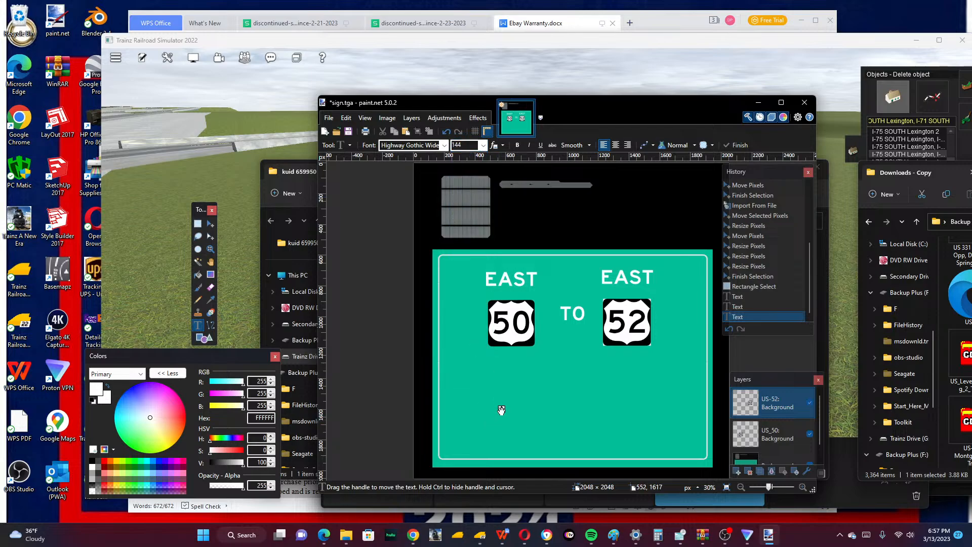
drag(501, 410, 495, 411)
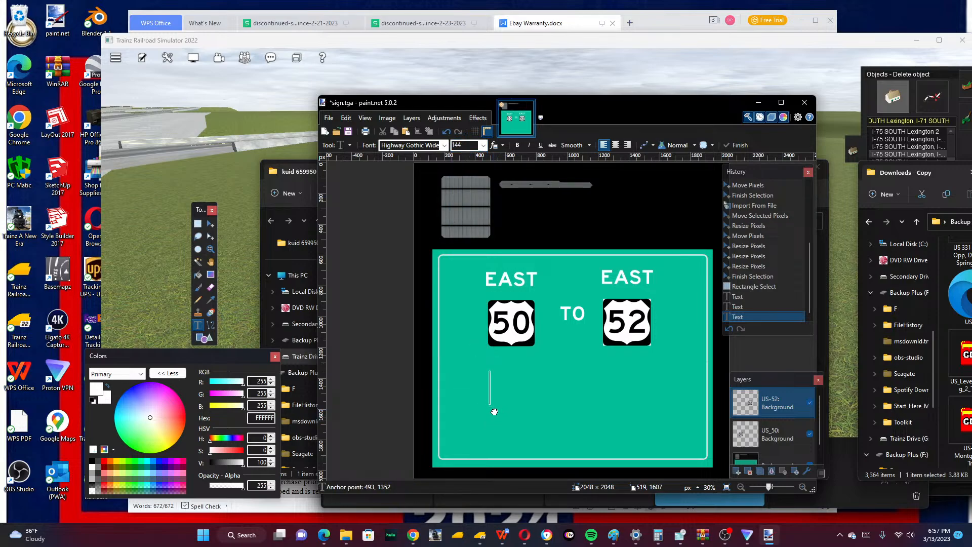
drag(495, 411, 495, 415)
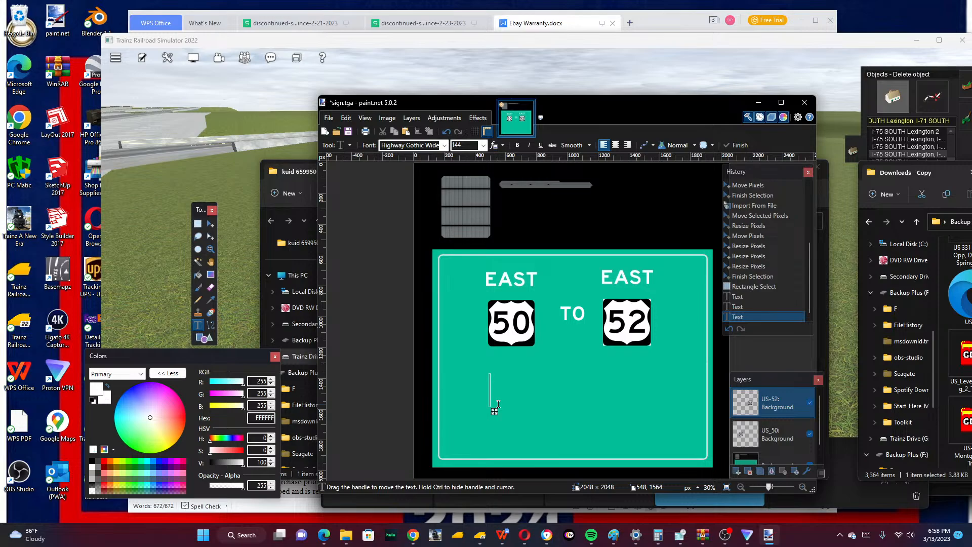
text(C)
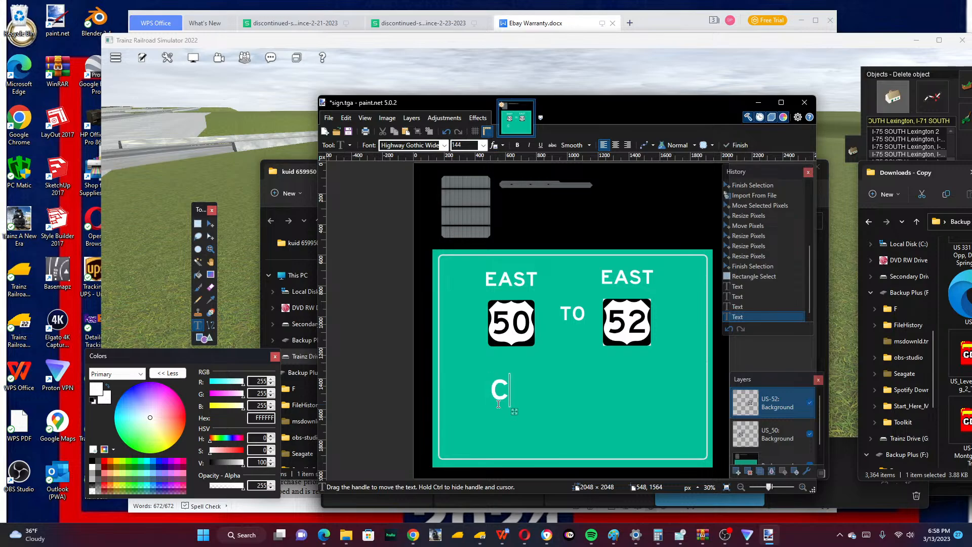
text(olumbia)
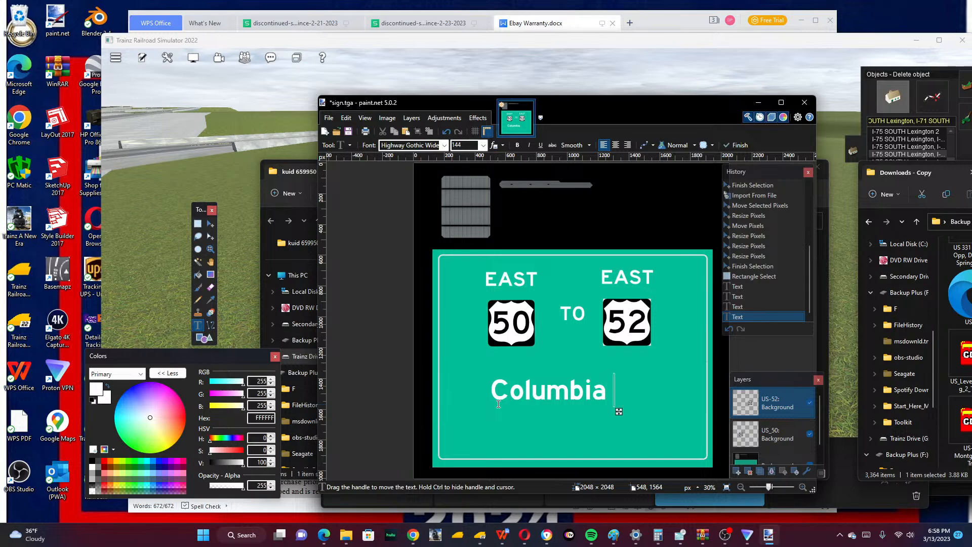
text( Pk)
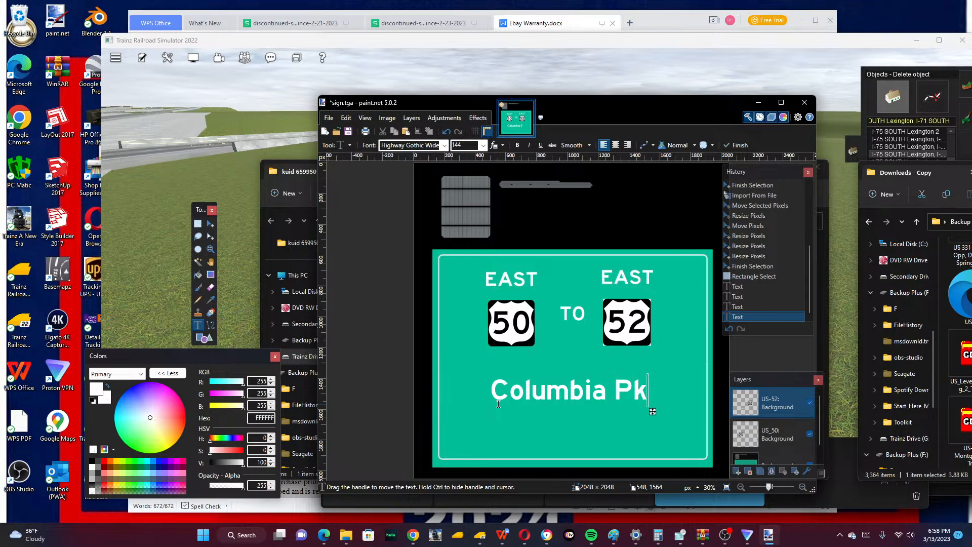
text(wy)
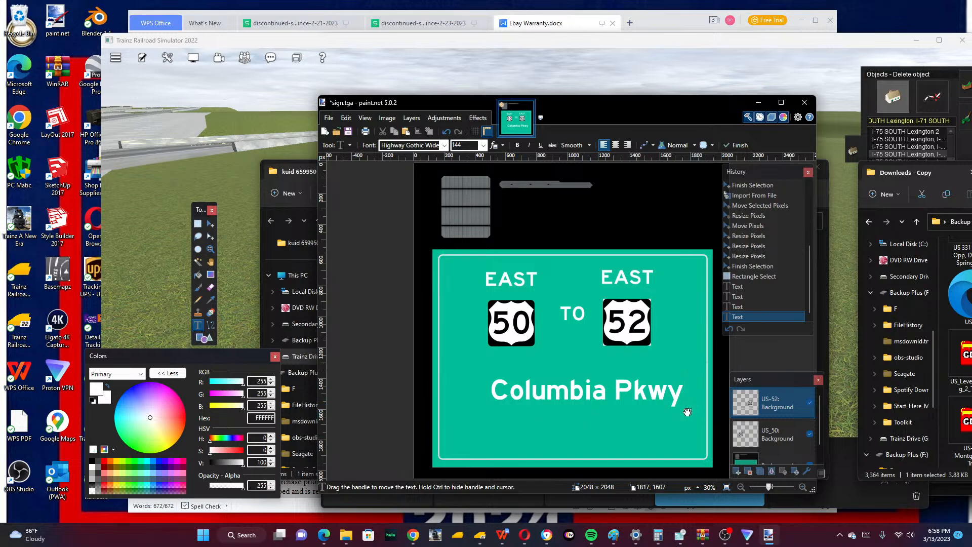
drag(688, 413, 671, 407)
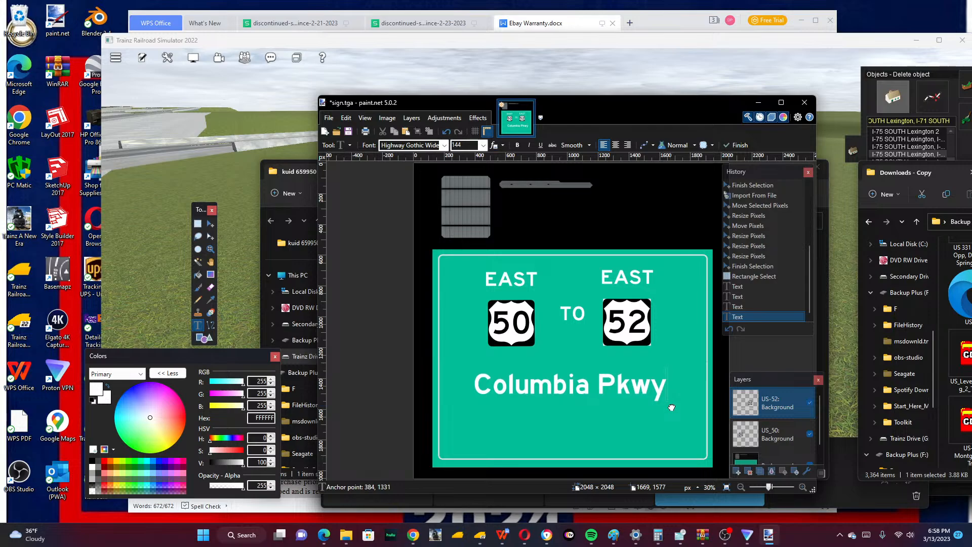
drag(671, 406, 670, 406)
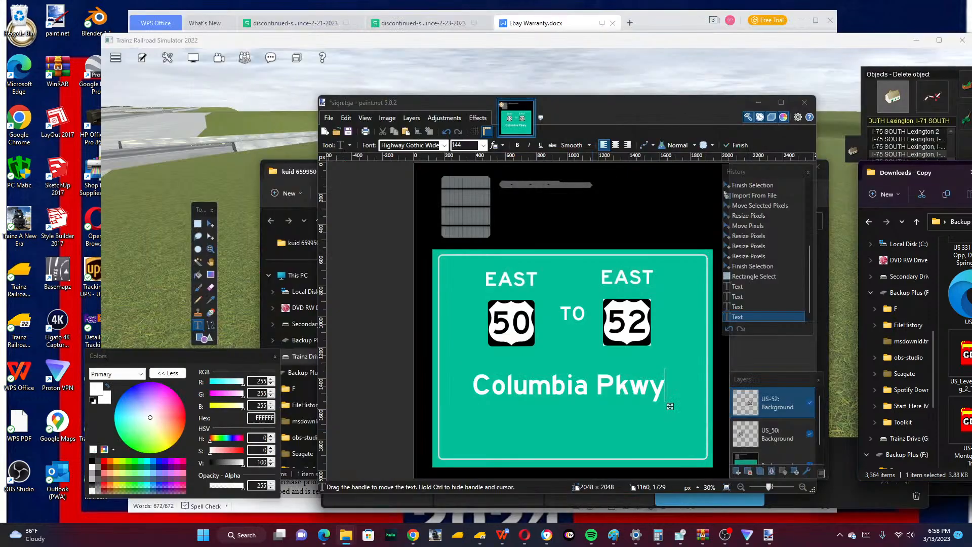
Import the Type A Arrow 2 image from the Downloads folder as a new layer and place it below the start of "Columbia Pkwy".
scroll(960, 354, up, 4)
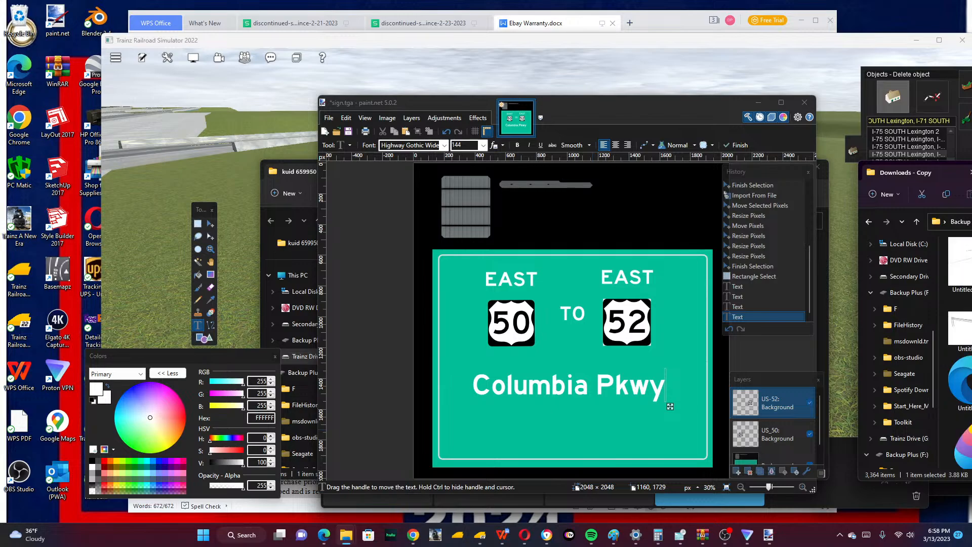
scroll(960, 354, up, 3)
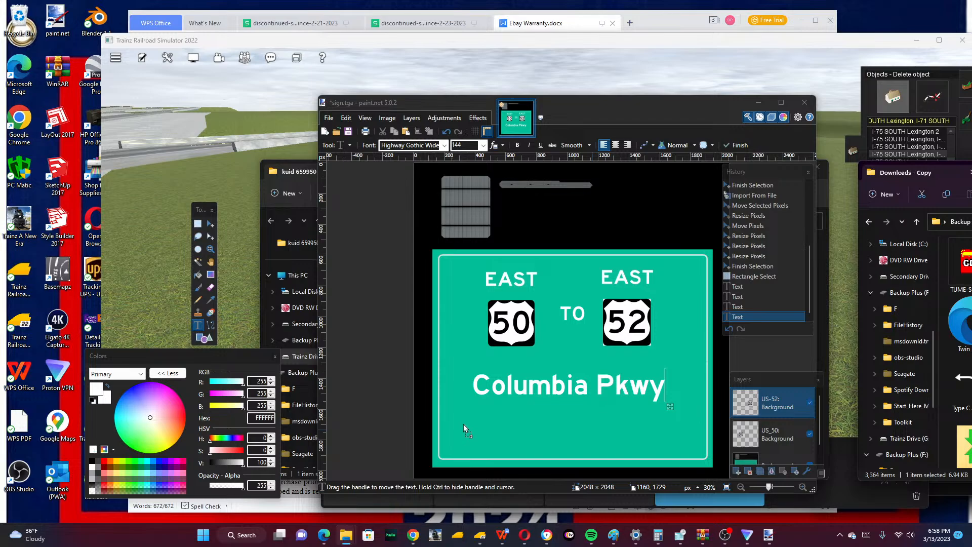
drag(481, 428, 481, 425)
click(557, 338)
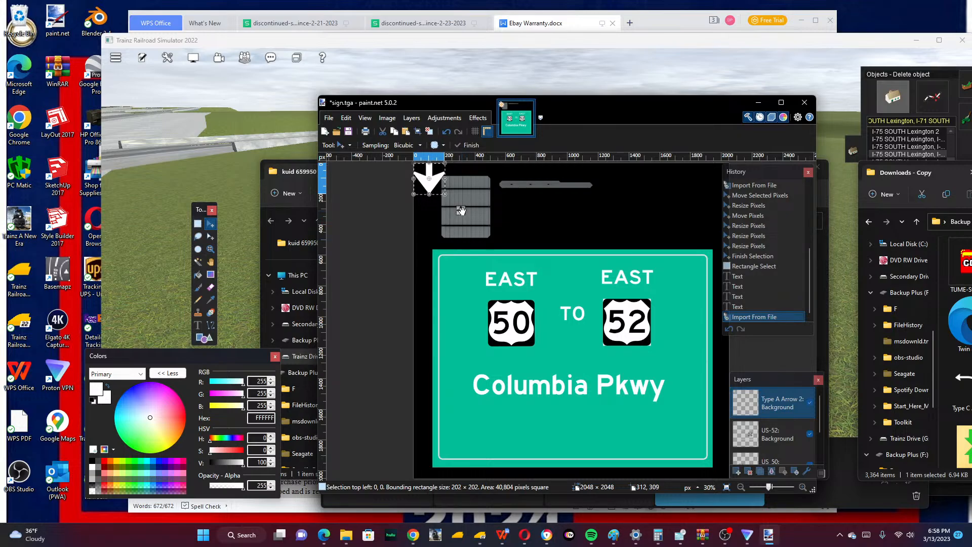
drag(461, 210, 521, 458)
Duplicate the down arrow and place the copy level with the original, below "Pkwy" on the sign.
click(346, 118)
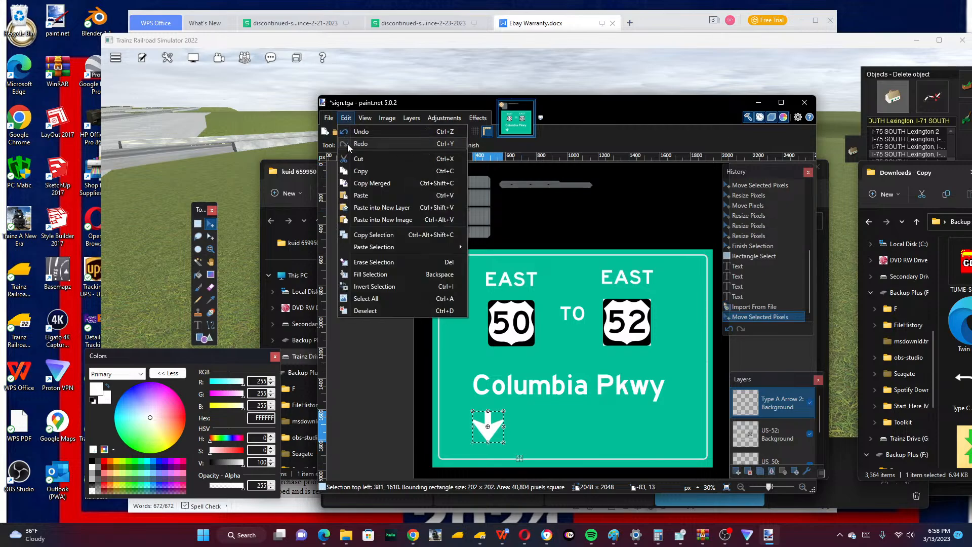
click(369, 171)
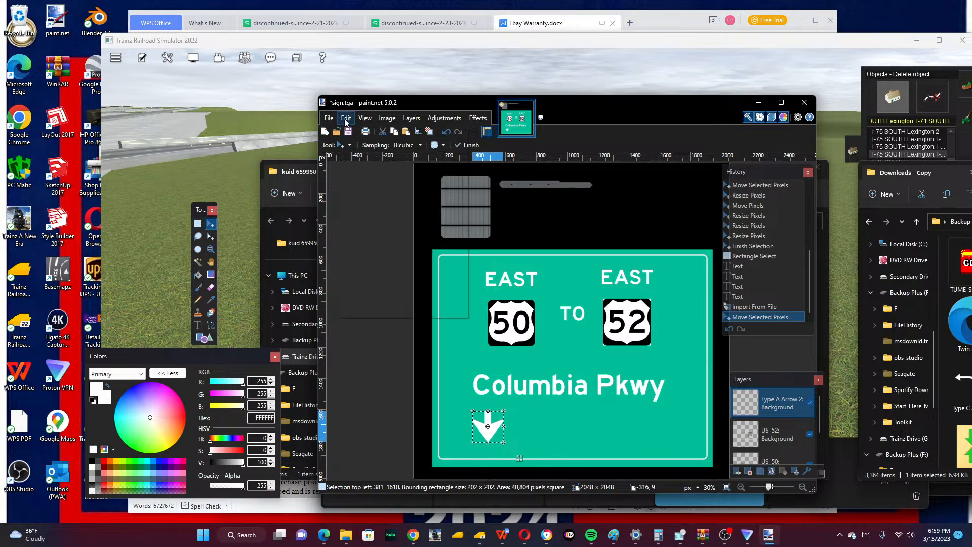
click(346, 119)
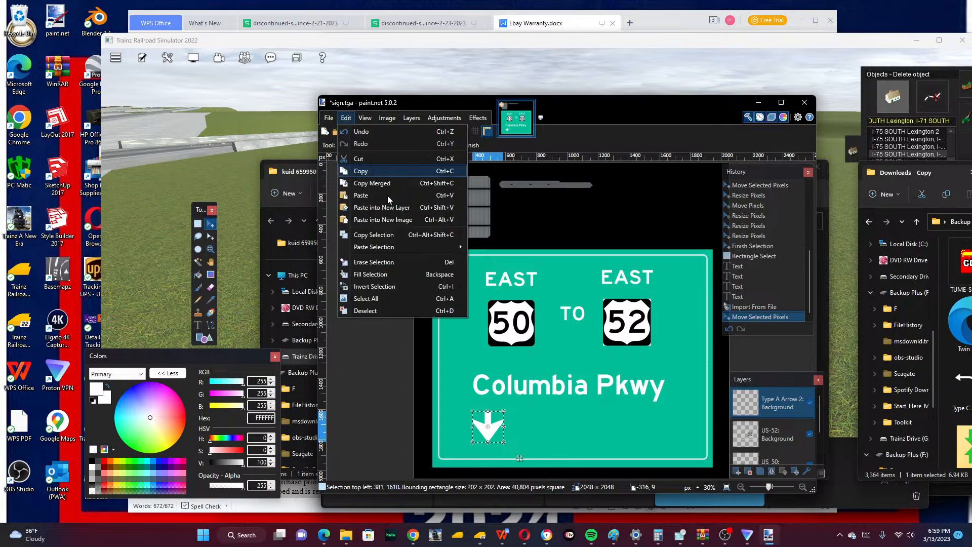
click(387, 195)
drag(522, 458, 685, 457)
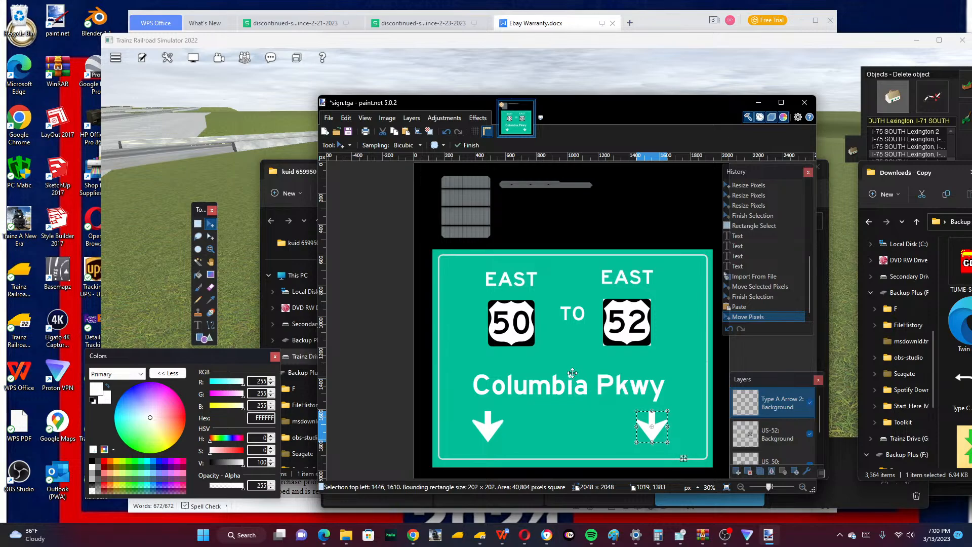
Save the image in TGA format over the existing sign file, keeping auto-detect bit depth and RLE compression, and flatten the layers.
click(329, 118)
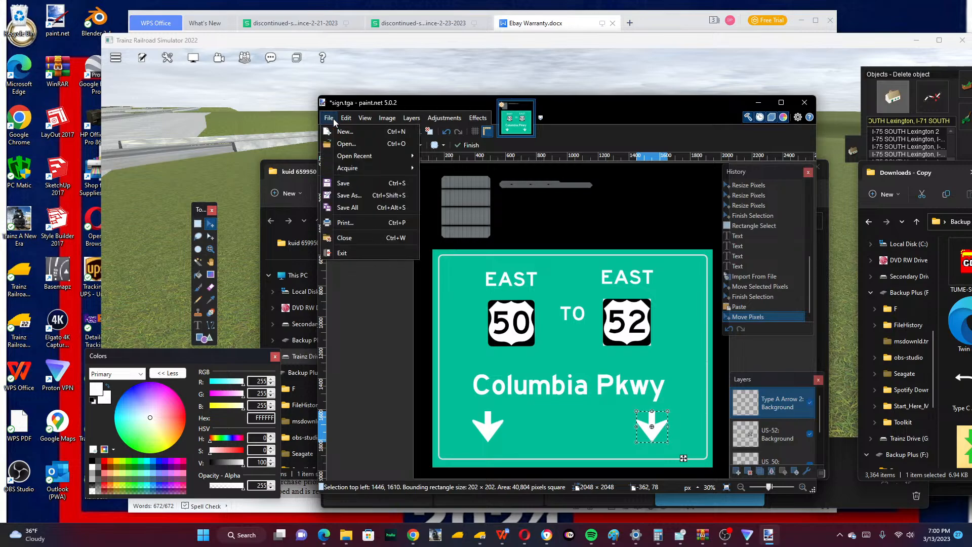
click(363, 196)
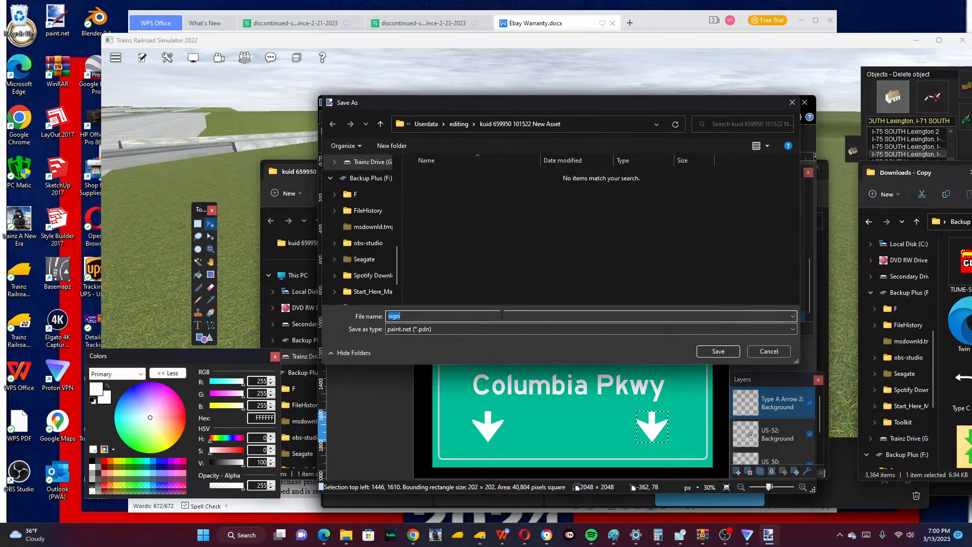
click(499, 332)
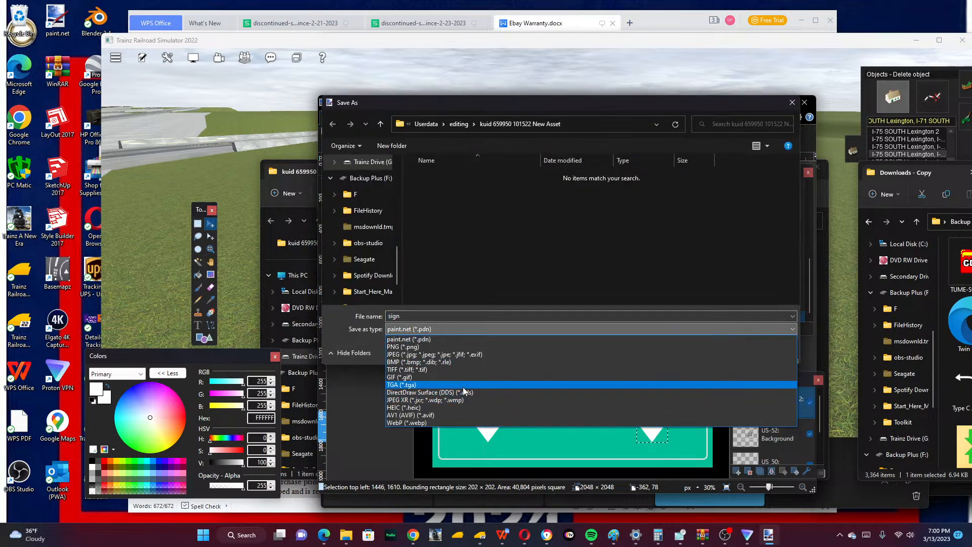
click(464, 387)
click(455, 198)
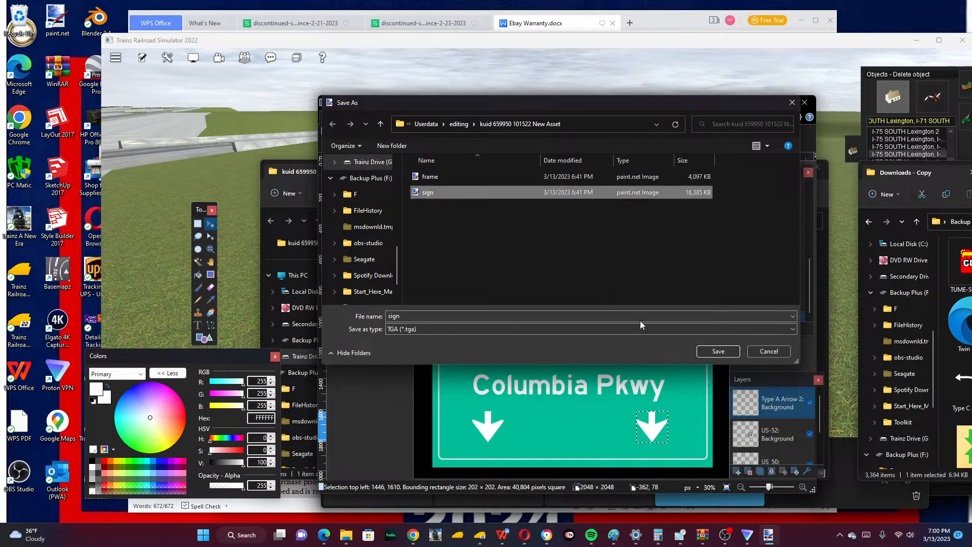
click(708, 351)
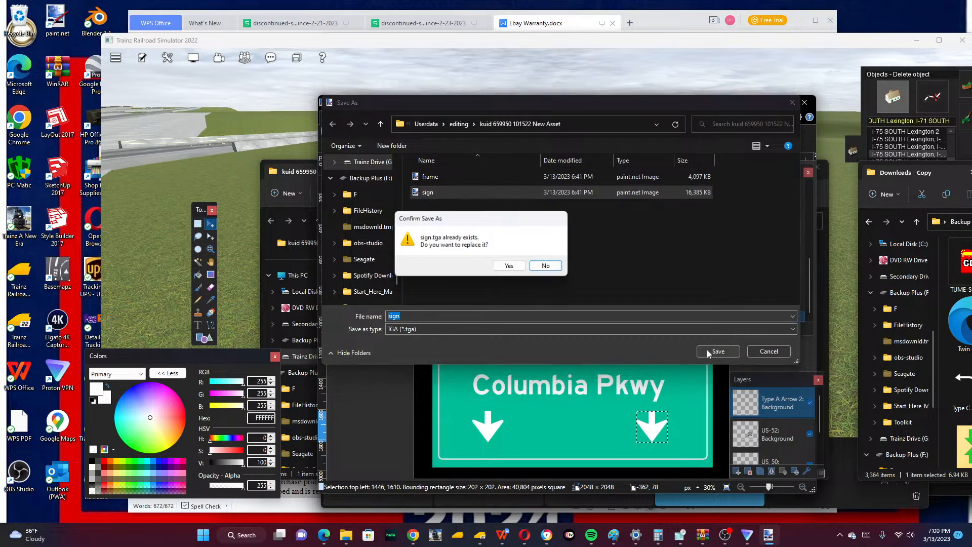
click(510, 266)
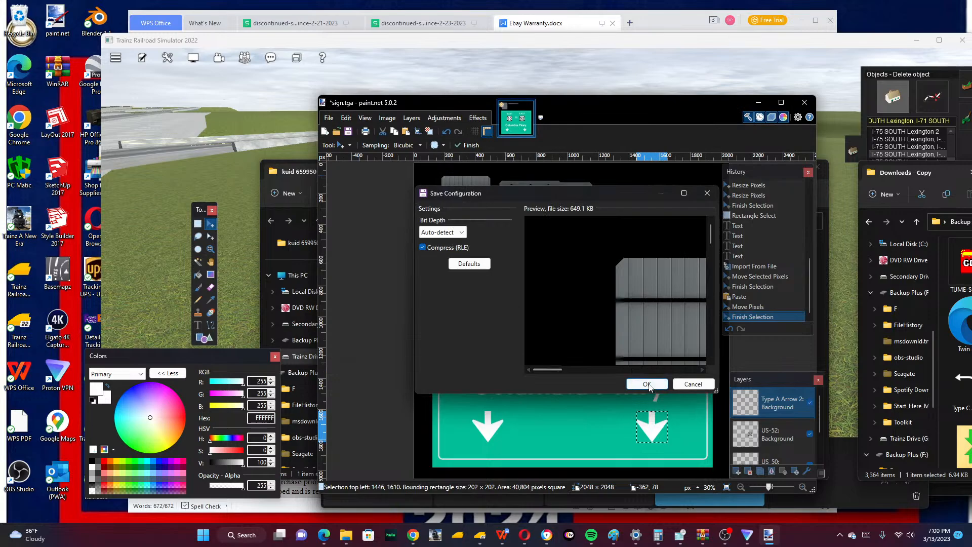
click(641, 384)
click(571, 312)
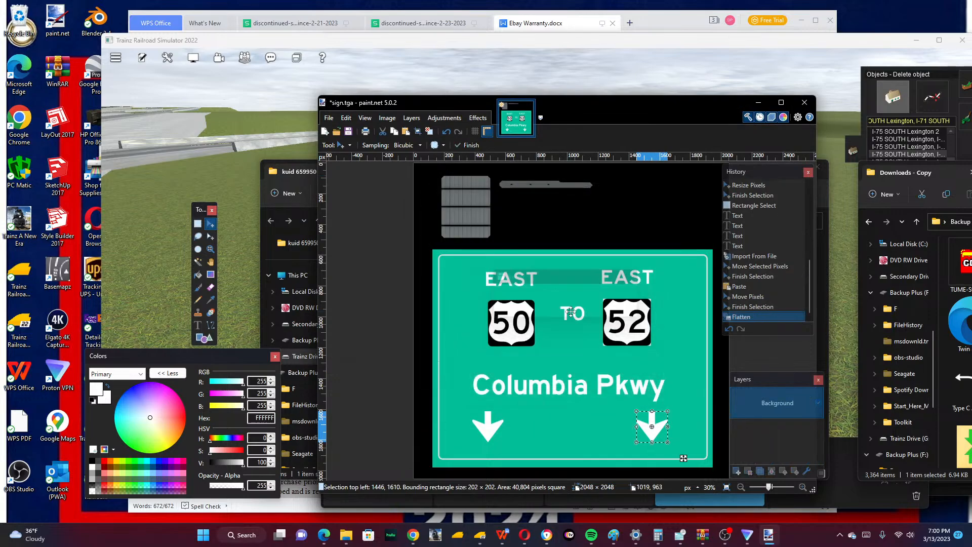
Save the finished sign.tga image and close the image editor.
click(329, 118)
click(369, 185)
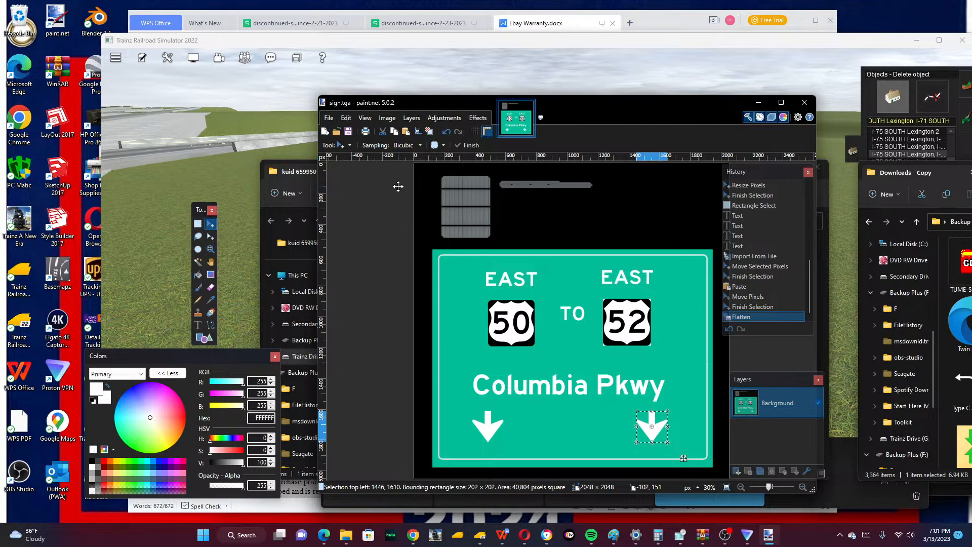
click(329, 118)
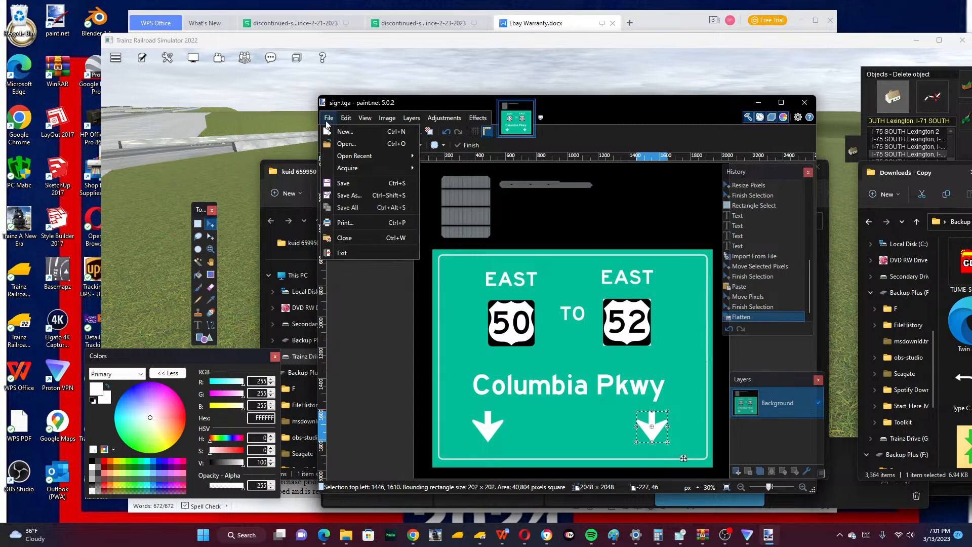
click(368, 183)
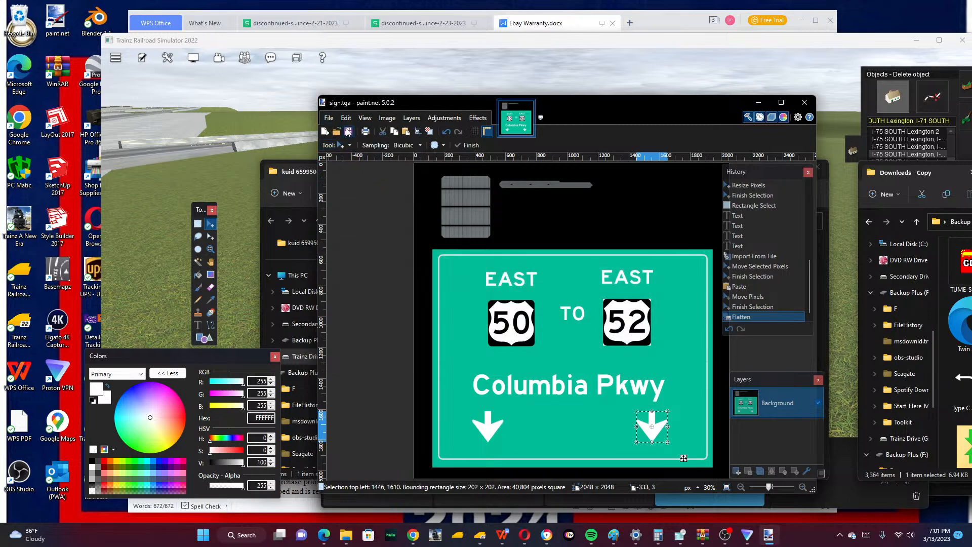
click(331, 117)
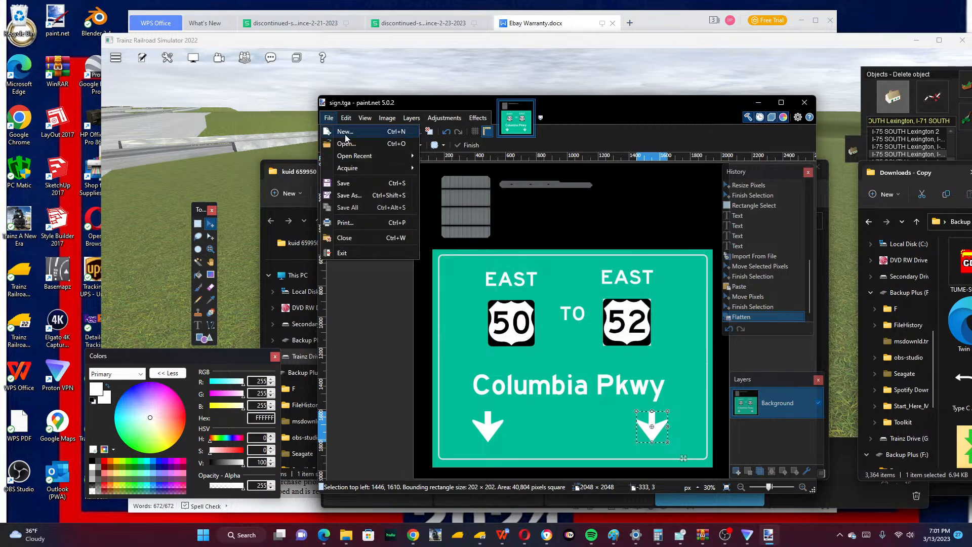
click(369, 183)
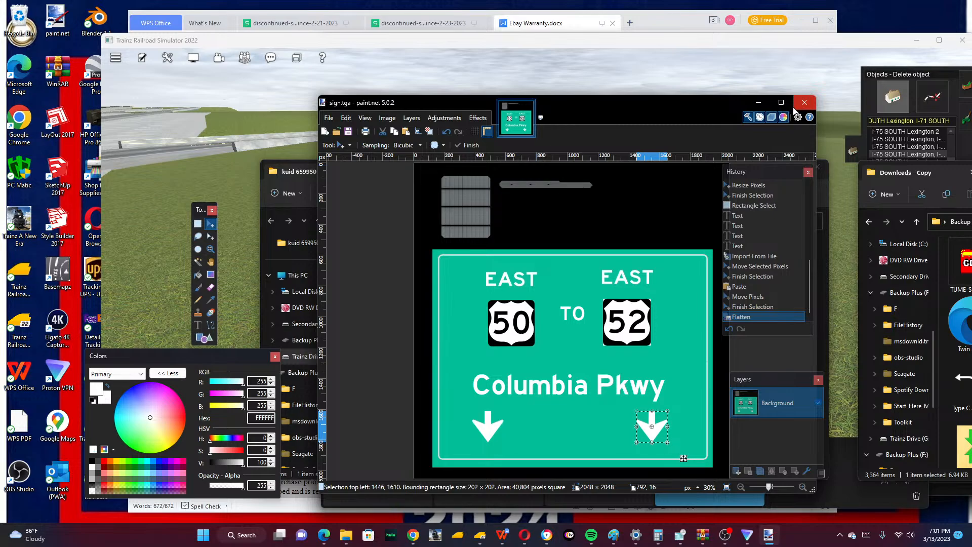
mouse_move(792, 107)
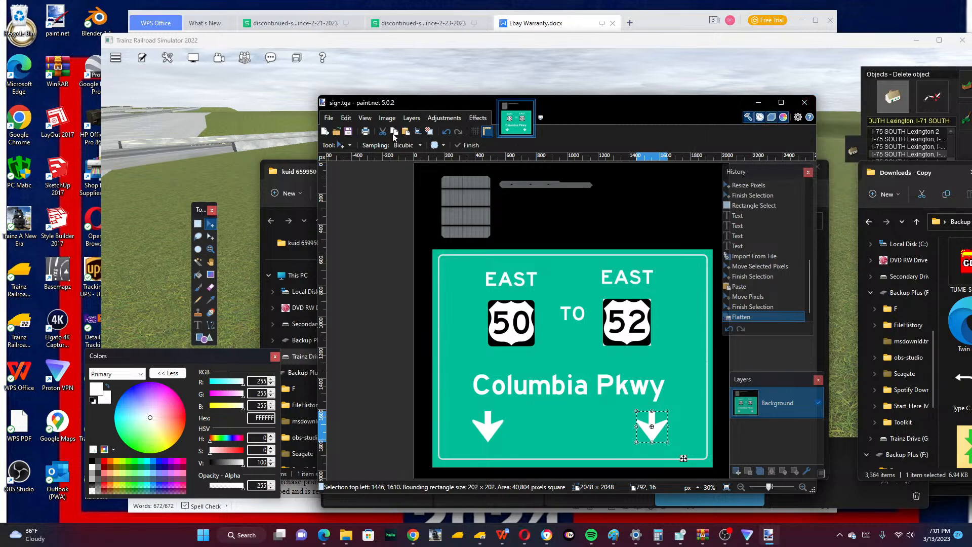
click(329, 118)
click(364, 182)
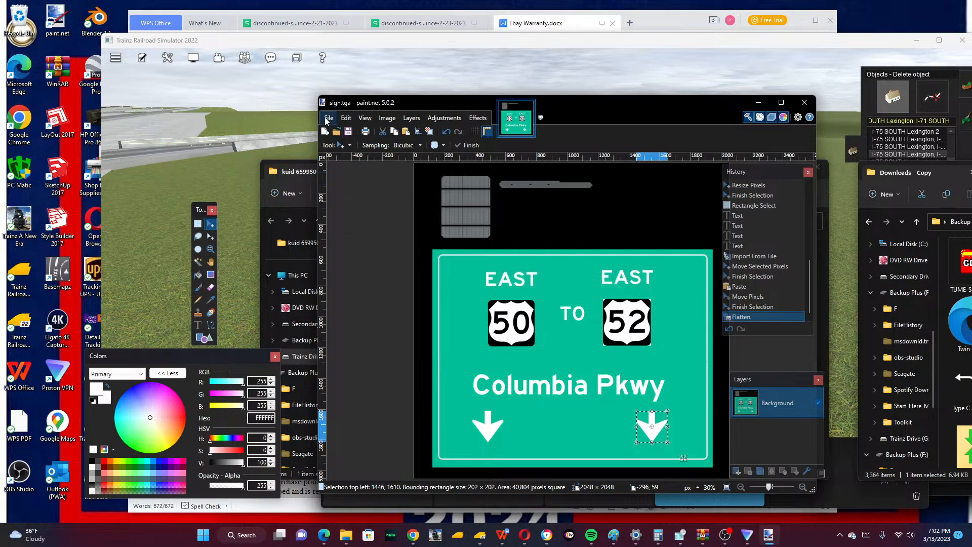
click(328, 118)
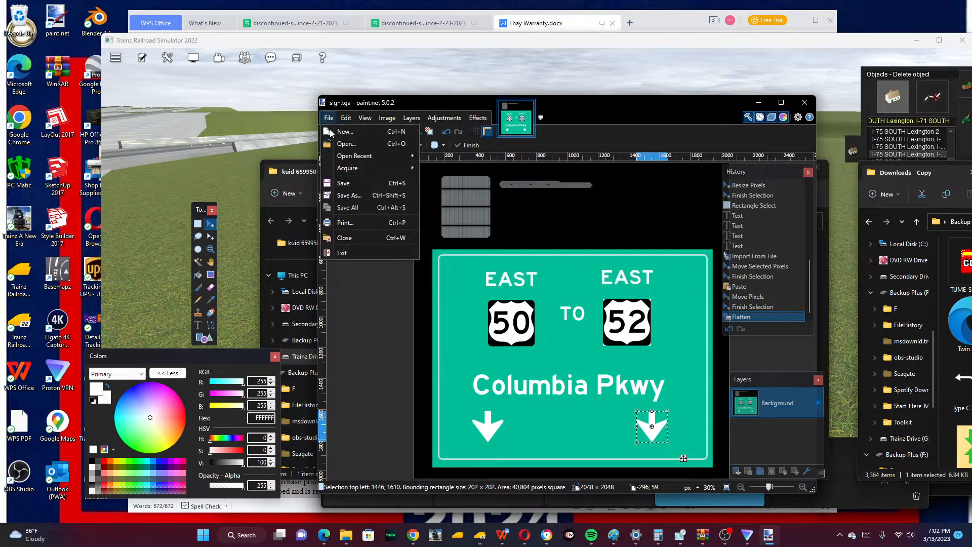
click(353, 181)
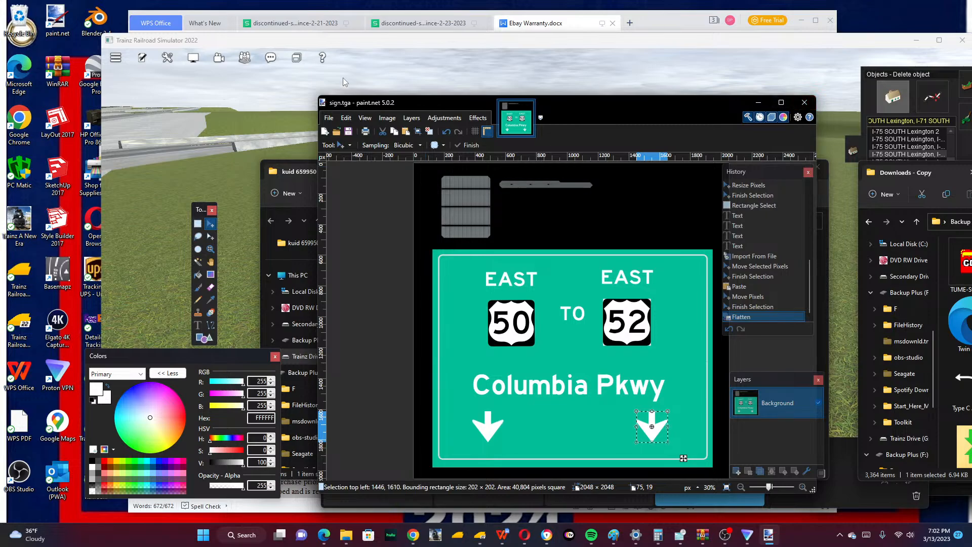
click(329, 118)
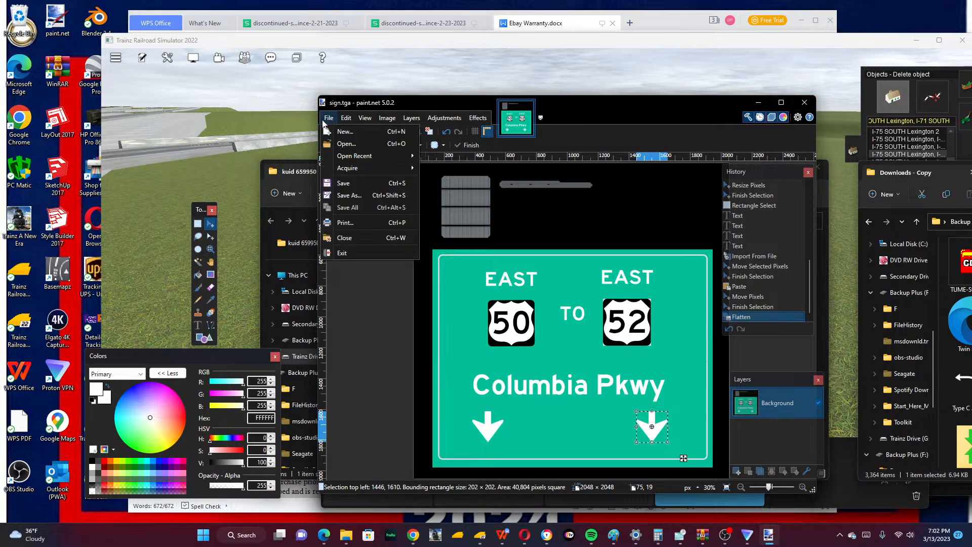
click(357, 185)
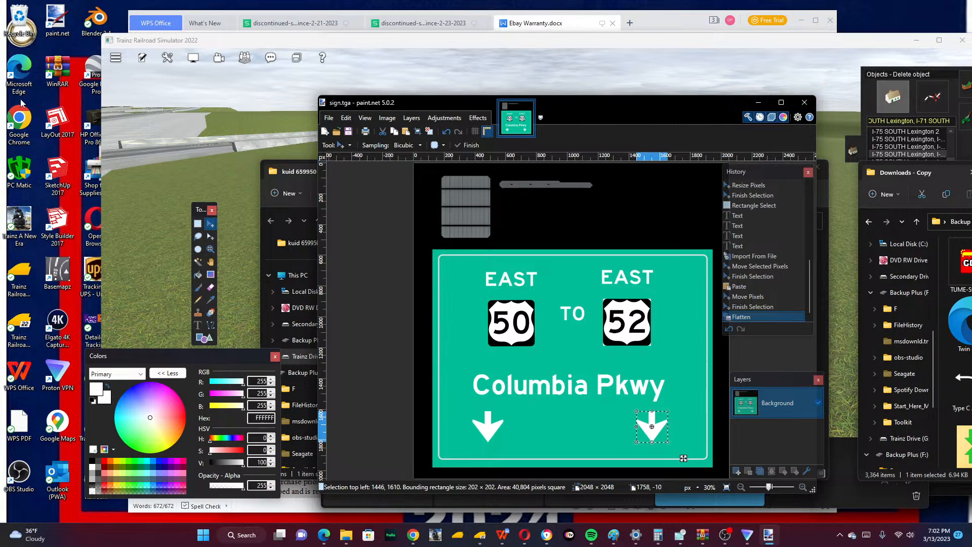
click(331, 119)
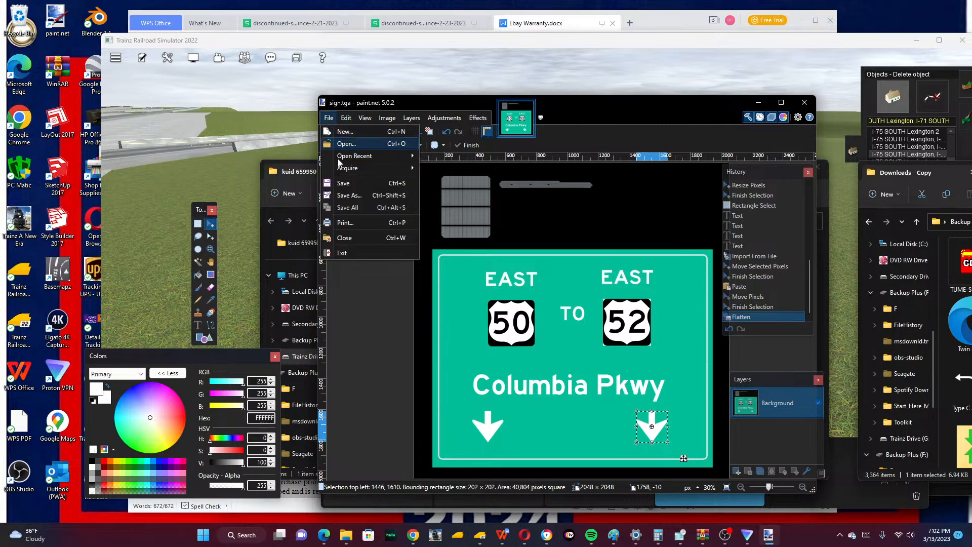
click(352, 183)
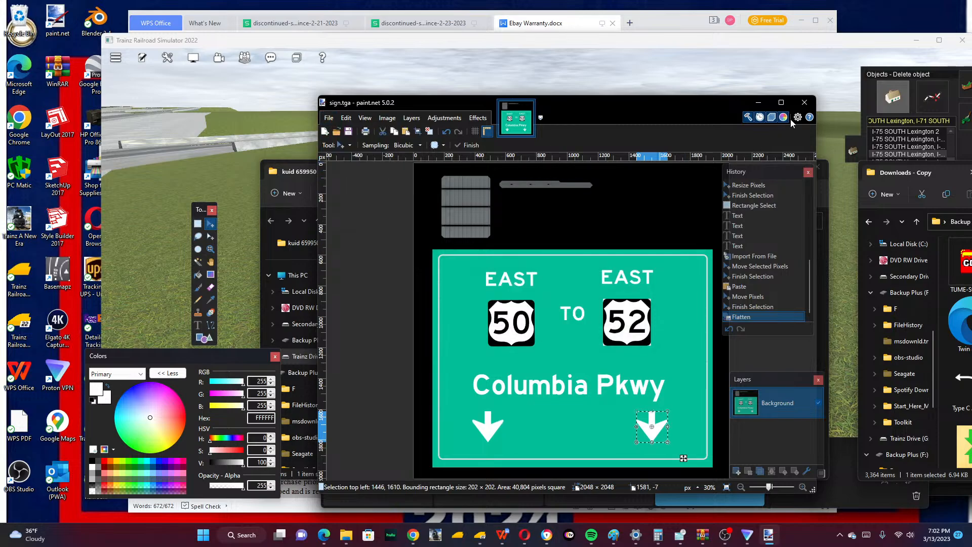
click(805, 103)
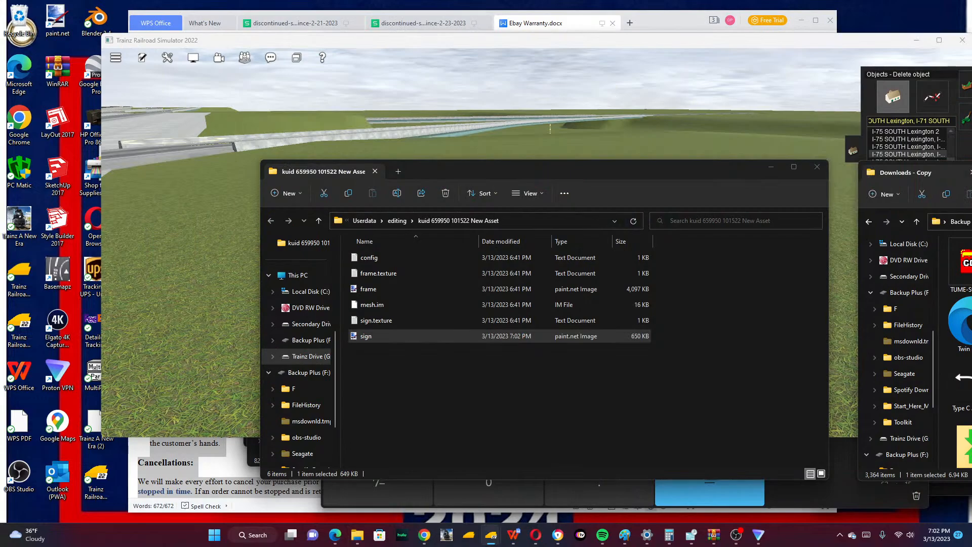
Open the asset's config file and replace the username value with "US 50 EAST Columbia Pkwy, TO US-50 EAST".
double_click(369, 257)
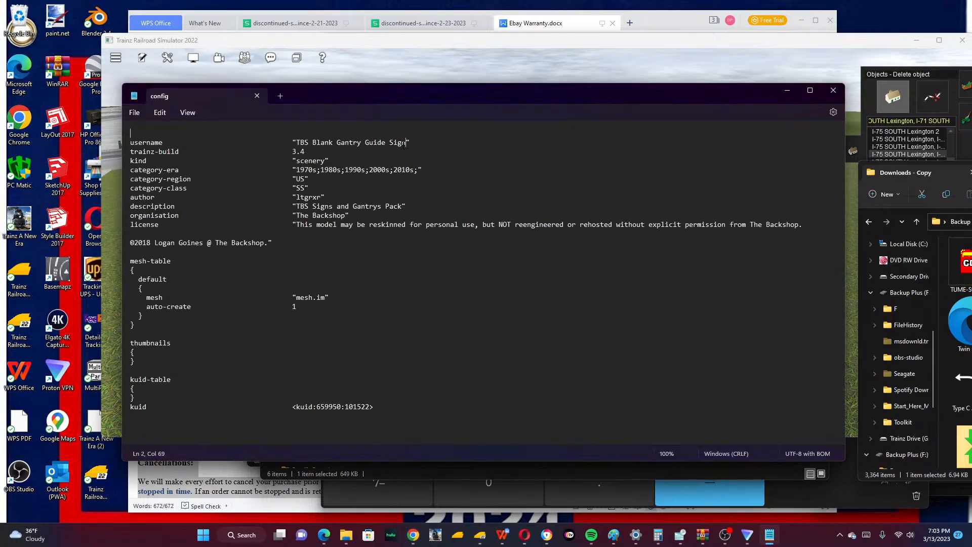
drag(406, 143, 297, 143)
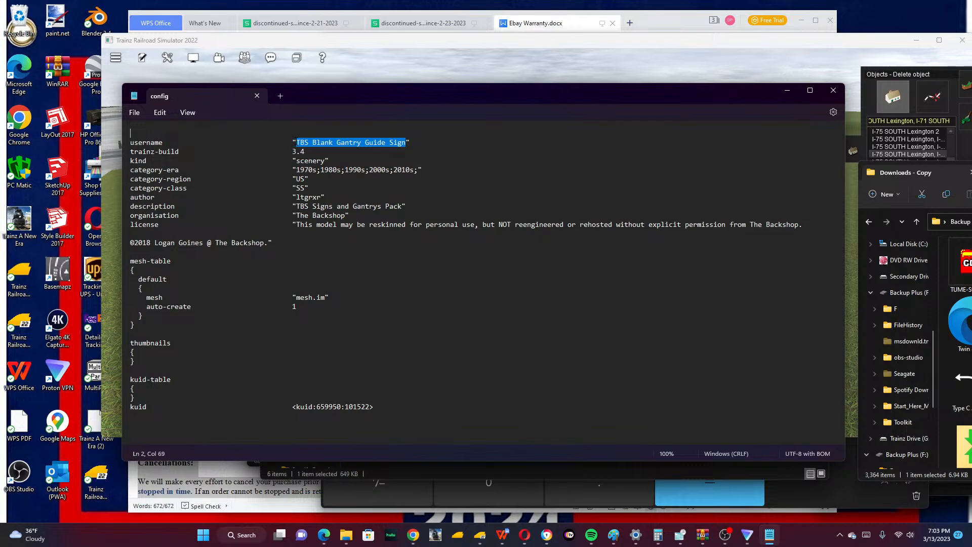
key(BackSpace)
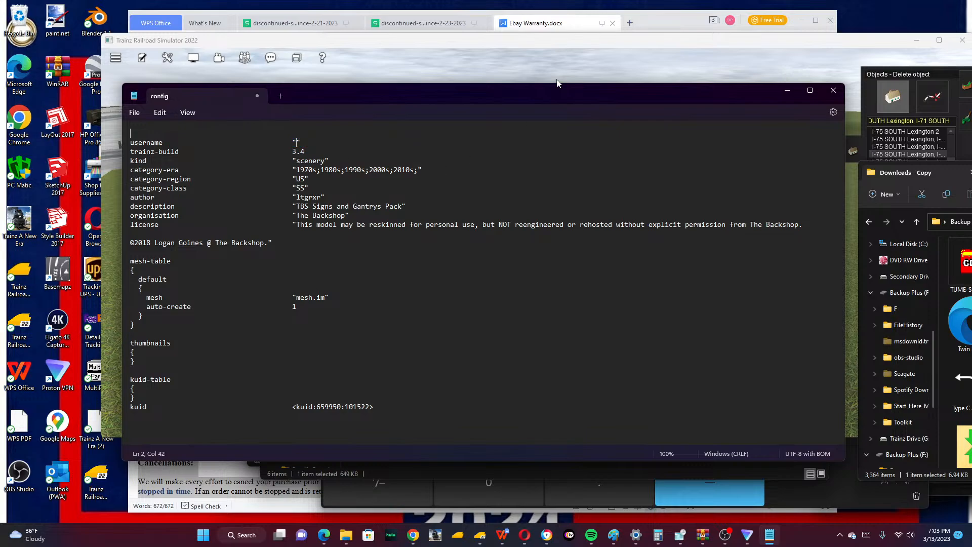
text(EX)
key(BackSpace)
key(BackSpace)
text(US)
text( 50)
text( EAST)
text( Co)
text(lumbia)
text( P)
text(kwuy)
key(BackSpace)
key(BackSpace)
key(Delete)
text(wy)
key(BackSpace)
text(, TO EAS)
key(BackSpace)
key(BackSpace)
key(BackSpace)
text(US)
key(BackSpace)
text(-50 EAST)
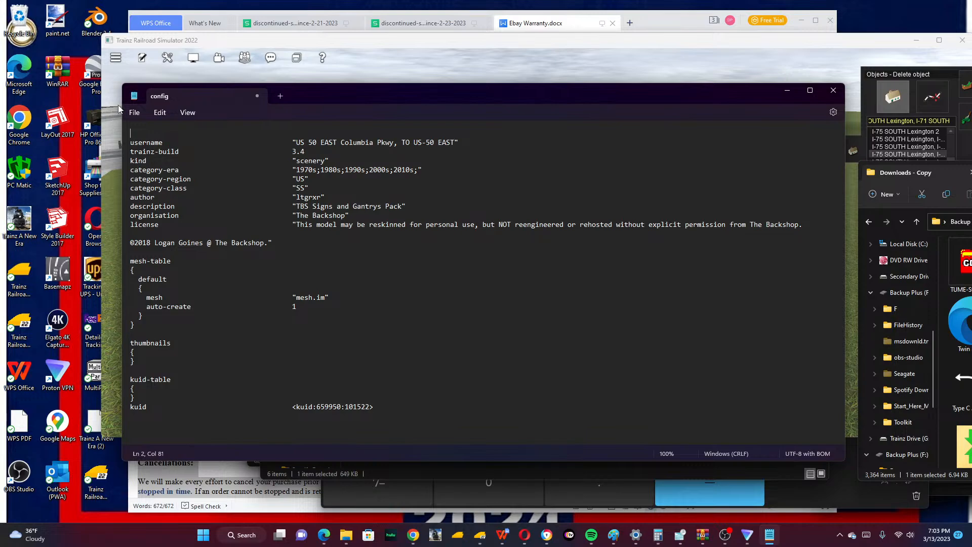
Save the edited config file and close it.
click(134, 112)
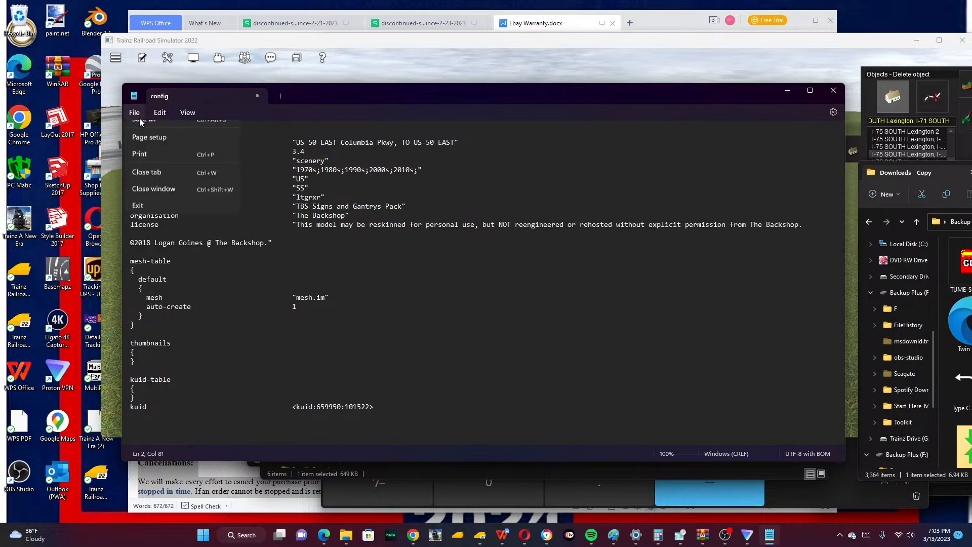
click(163, 179)
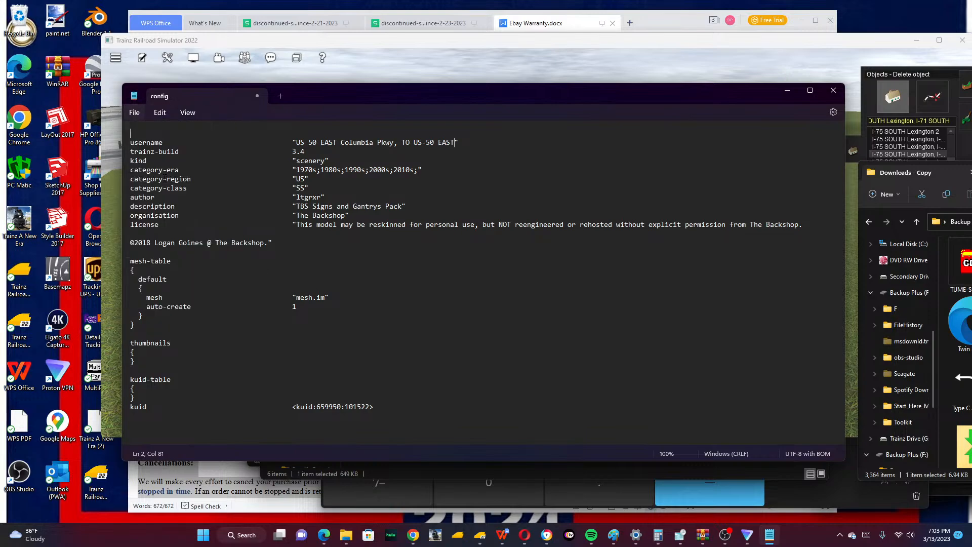
click(139, 113)
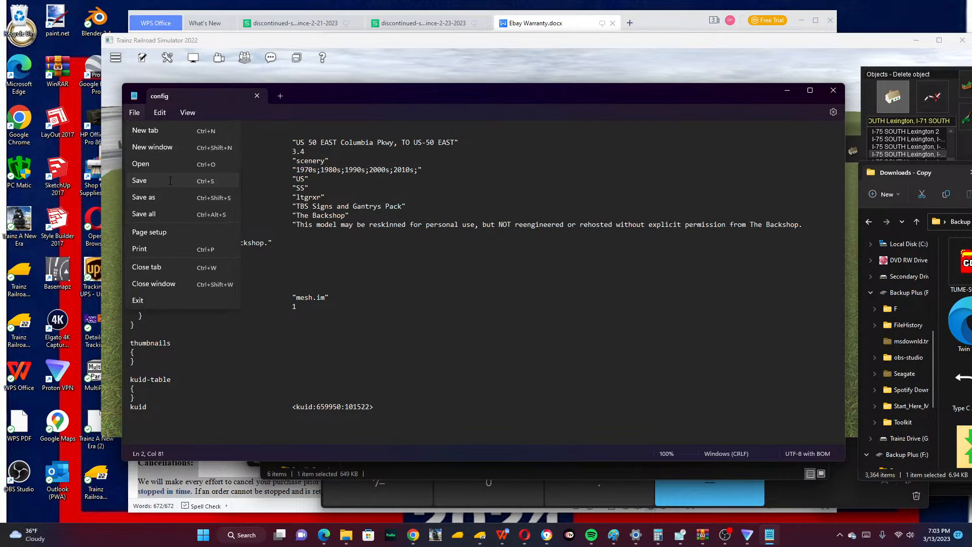
click(169, 182)
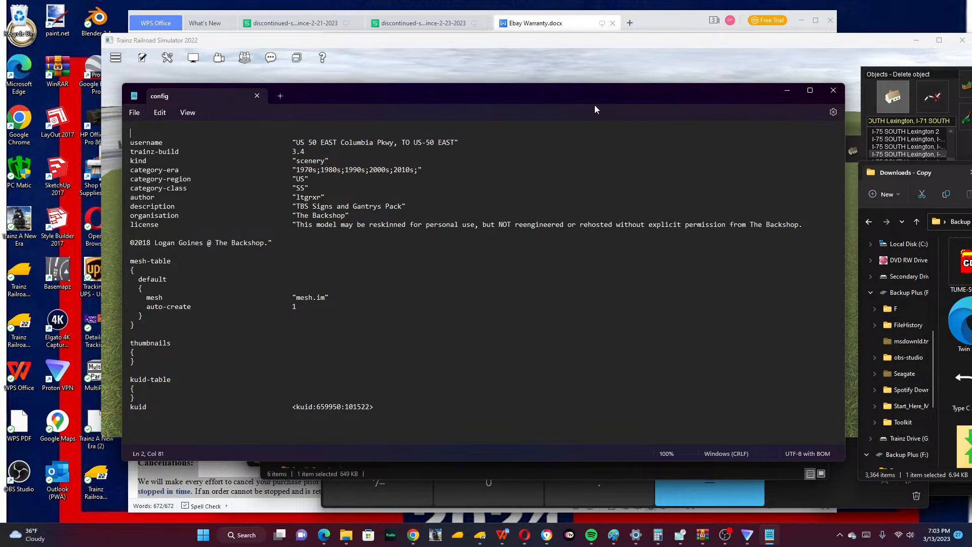
click(833, 90)
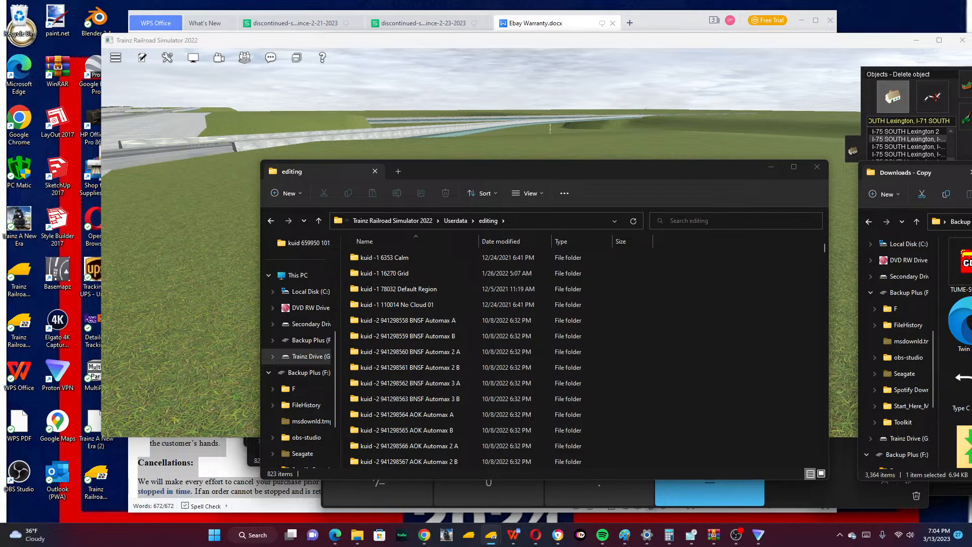
Switch to Trainz Railroad Simulator 2022, go to the highway gantry with the I-471 South Newport KY sign, and clear the object search filter.
click(844, 322)
right_click(767, 311)
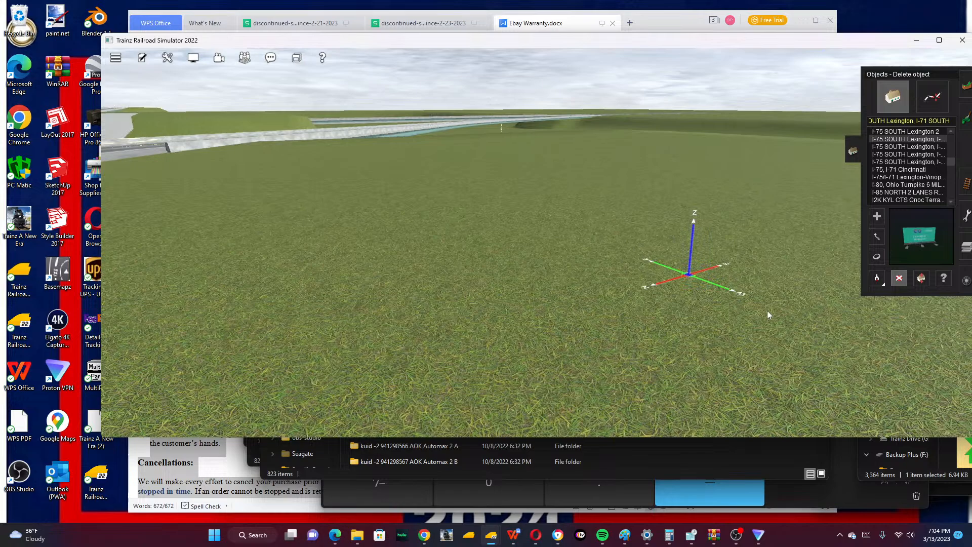
right_click(767, 311)
right_click(357, 208)
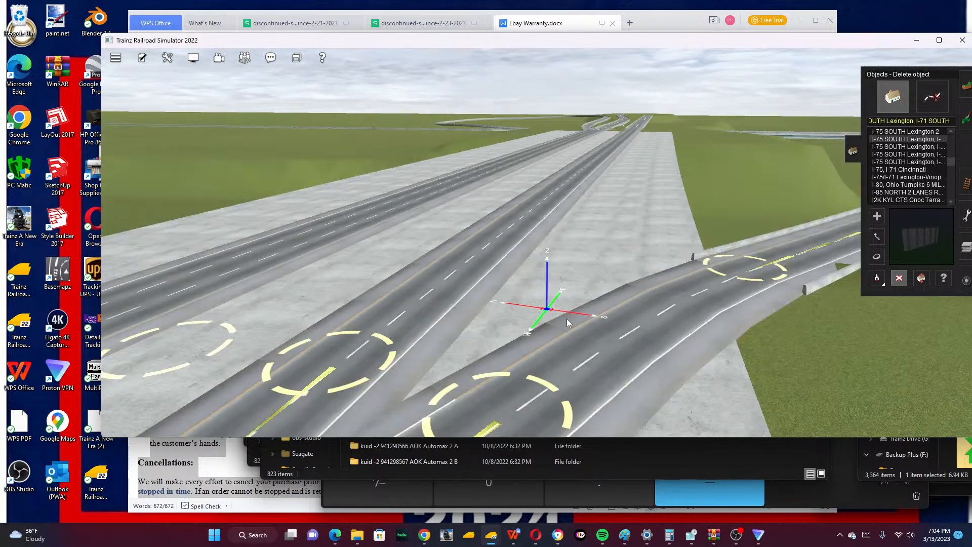
scroll(566, 318, down, 5)
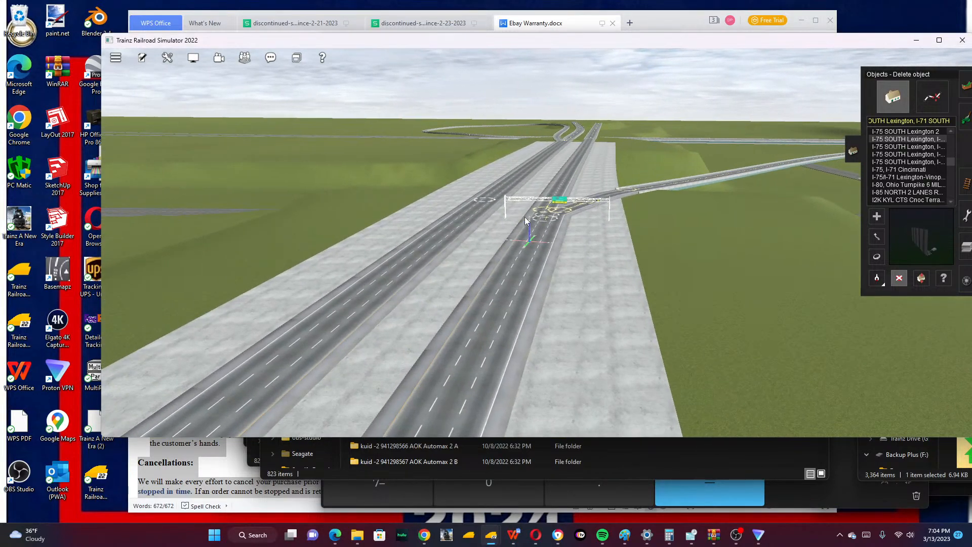
scroll(525, 217, up, 5)
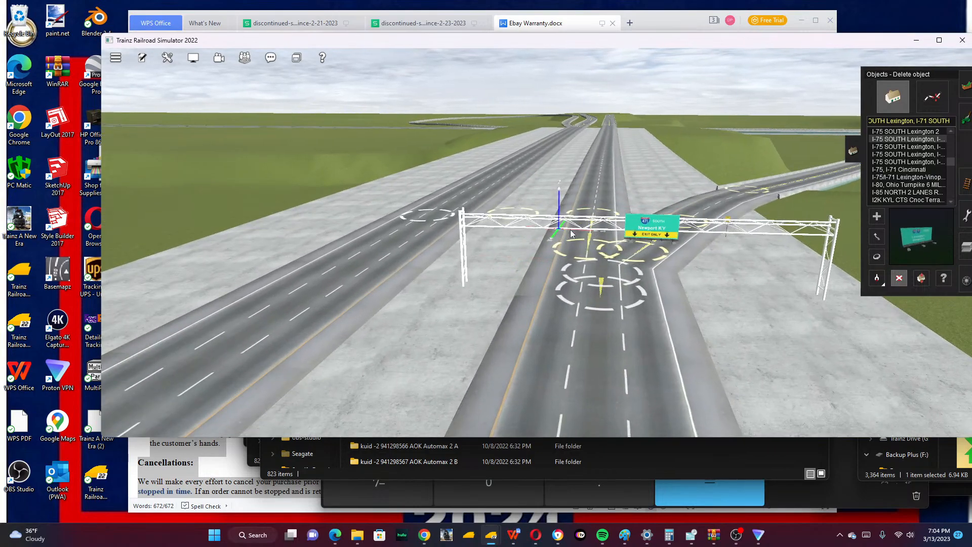
click(914, 121)
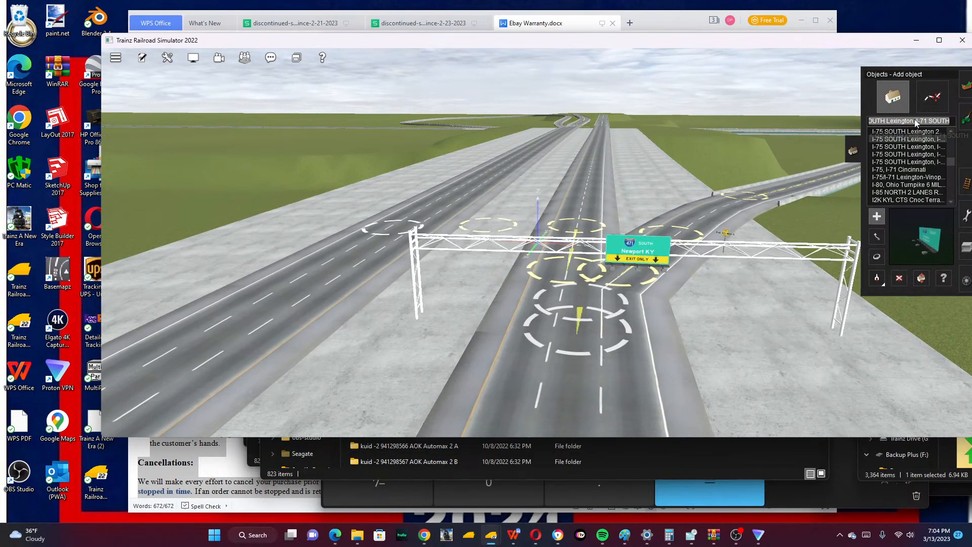
key(BackSpace)
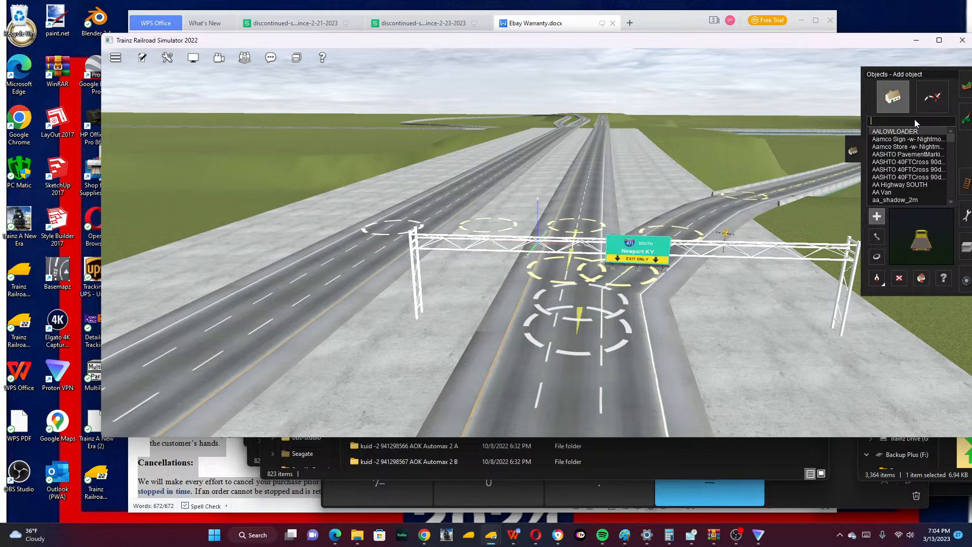
text(at)
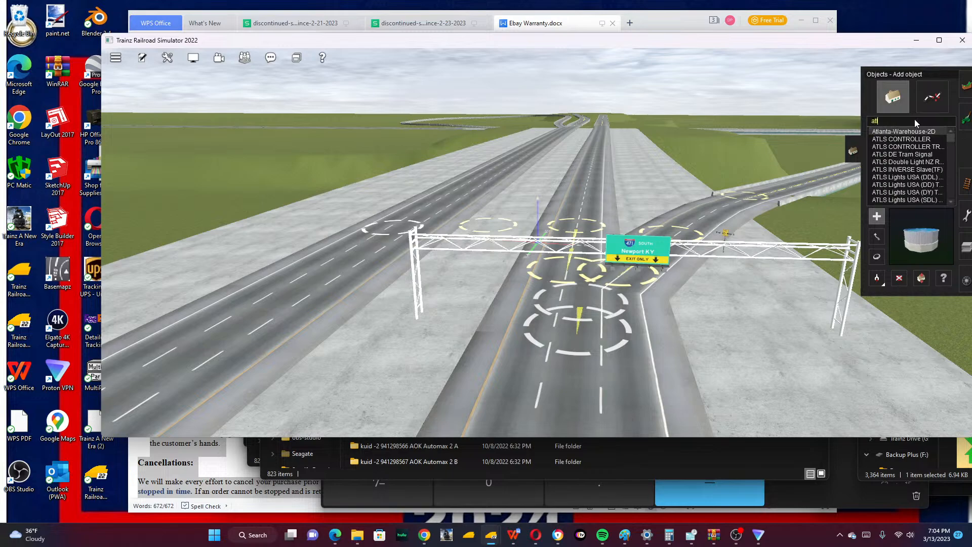
text(ls)
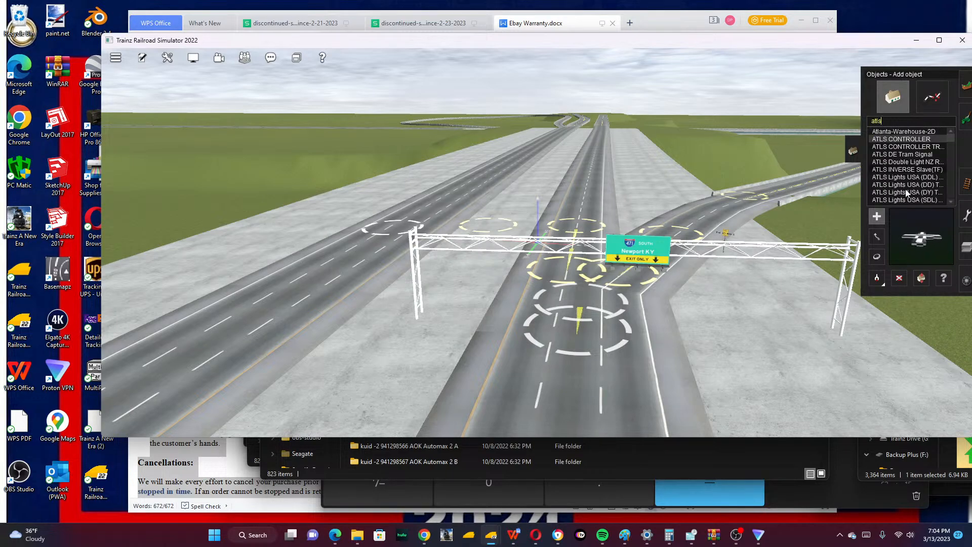
key(BackSpace)
key(BackSpace)
key(BackSpace)
key(BackSpace)
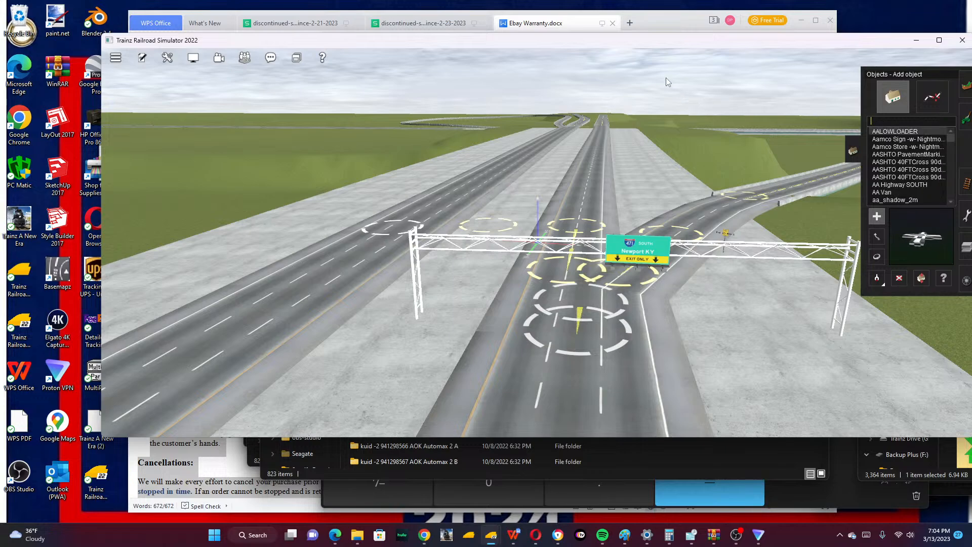
Filter the object list with the search text "us 50" to find the new Columbia Pkwy sign.
text(us)
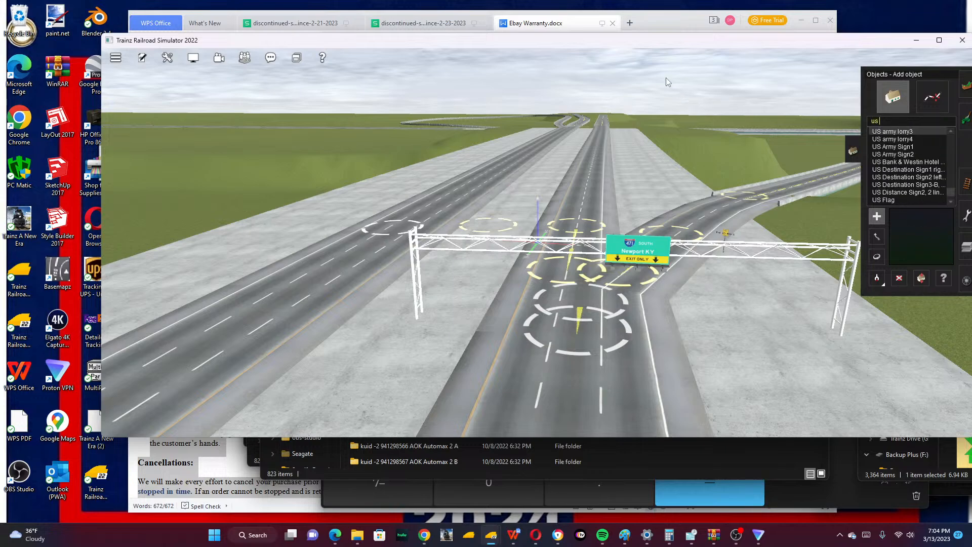
text( 5)
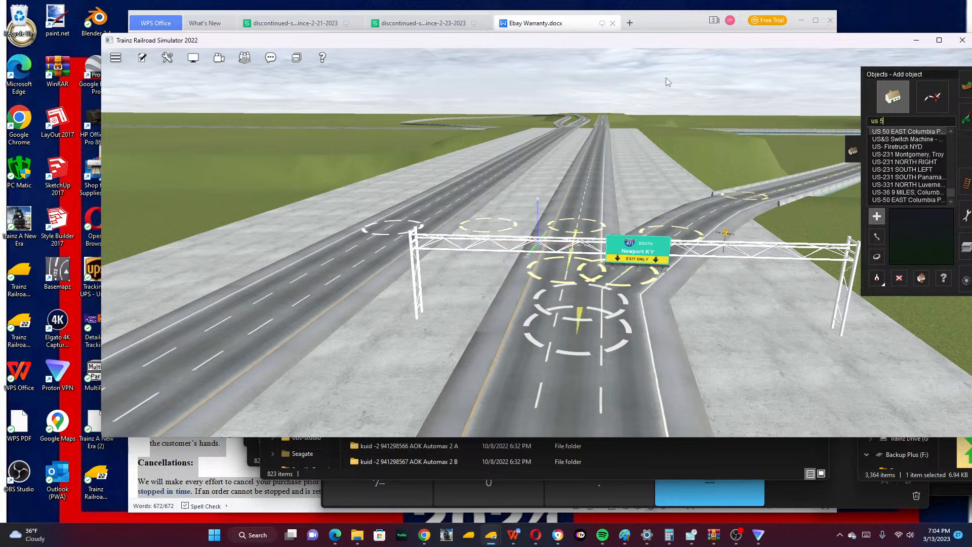
text(0)
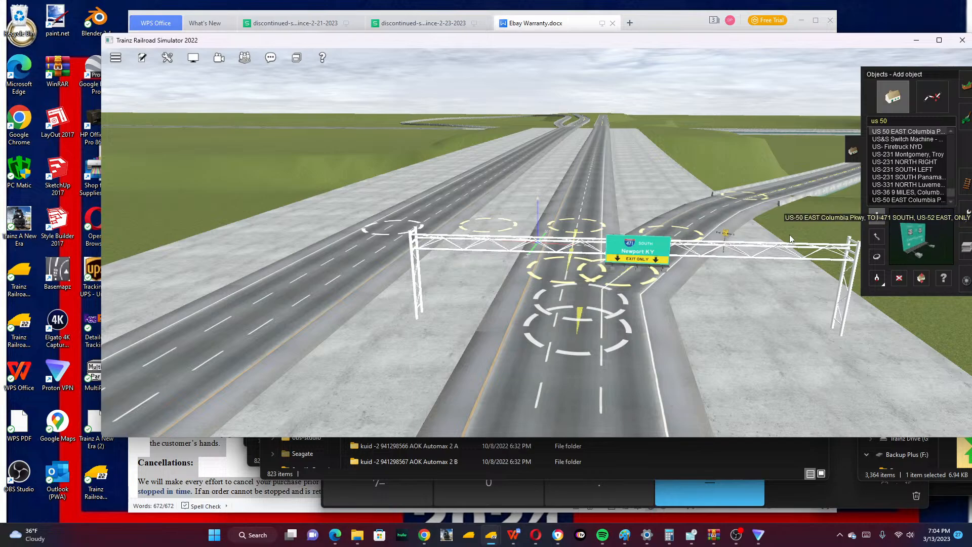
Place the US 50 to US 52 Columbia Pkwy sign on the highway near the gantry and rotate it to face approaching traffic.
scroll(554, 348, up, 3)
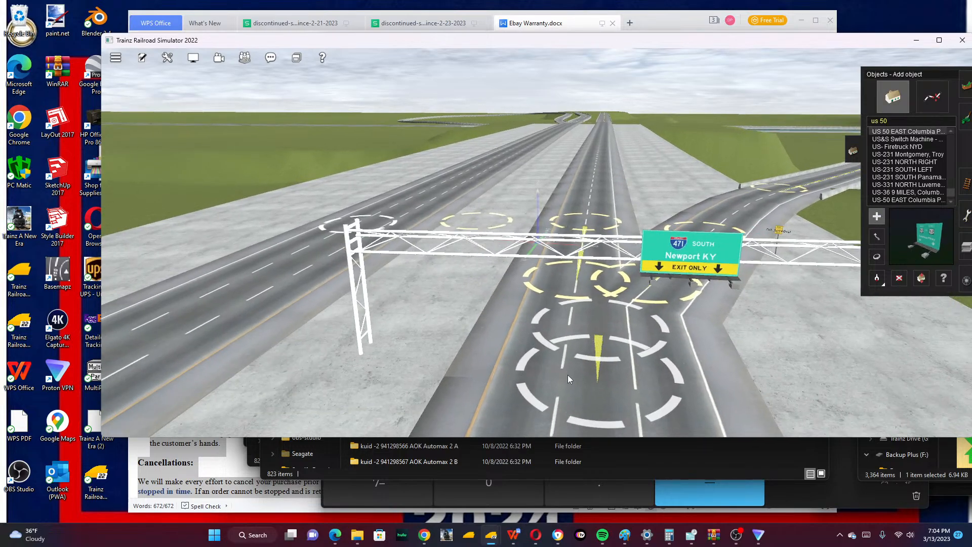
click(598, 359)
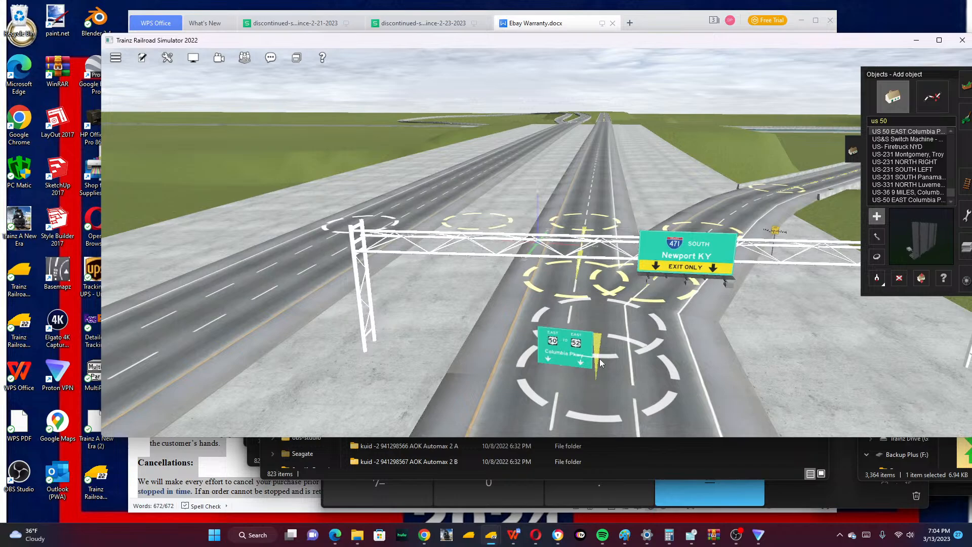
click(877, 257)
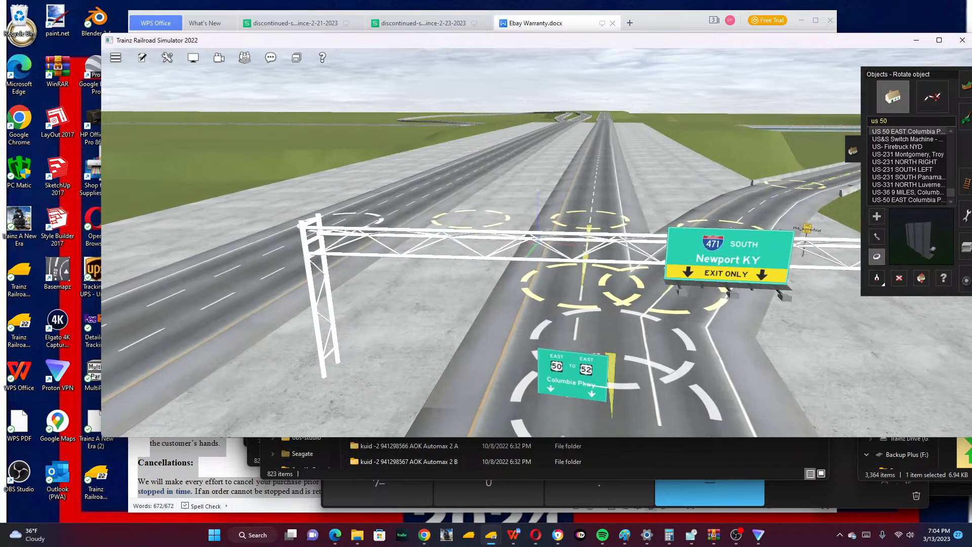
drag(557, 383, 562, 383)
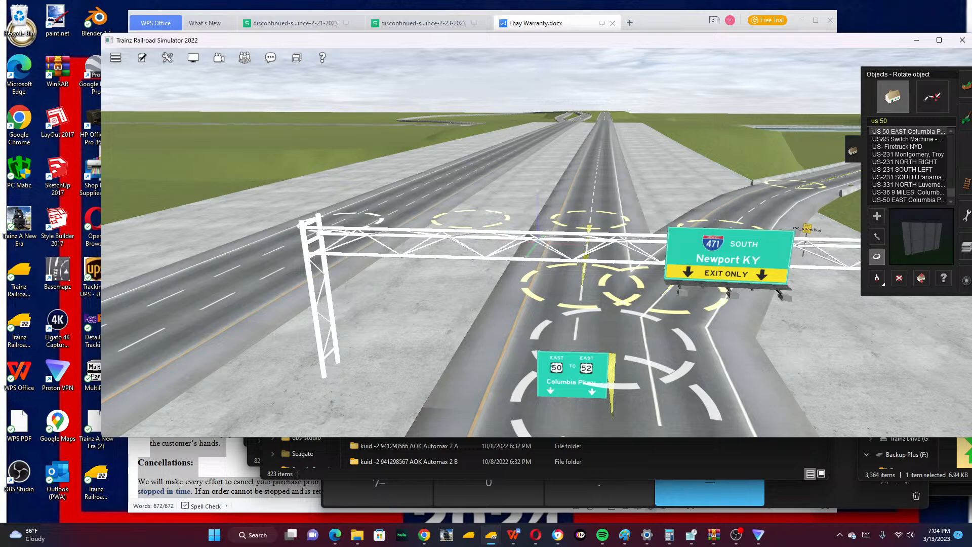
Raise the Columbia Pkwy sign by 5.00 m to the level of the gantry truss.
key(h)
drag(557, 376, 557, 260)
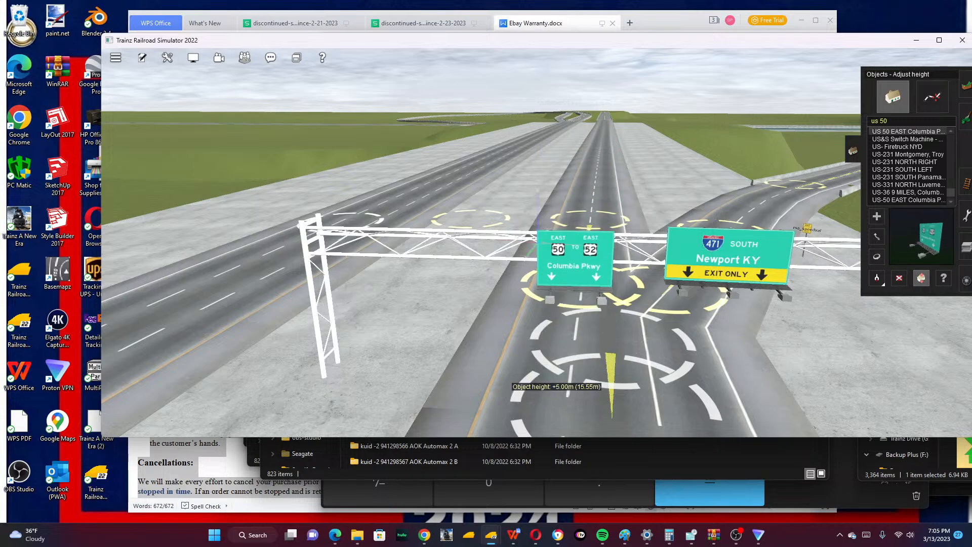
scroll(579, 395, up, 5)
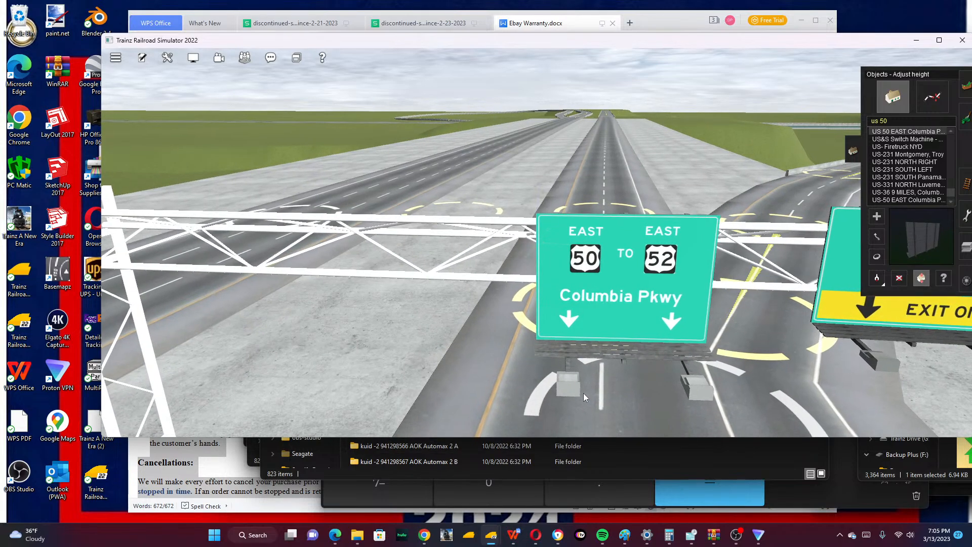
scroll(583, 393, down, 5)
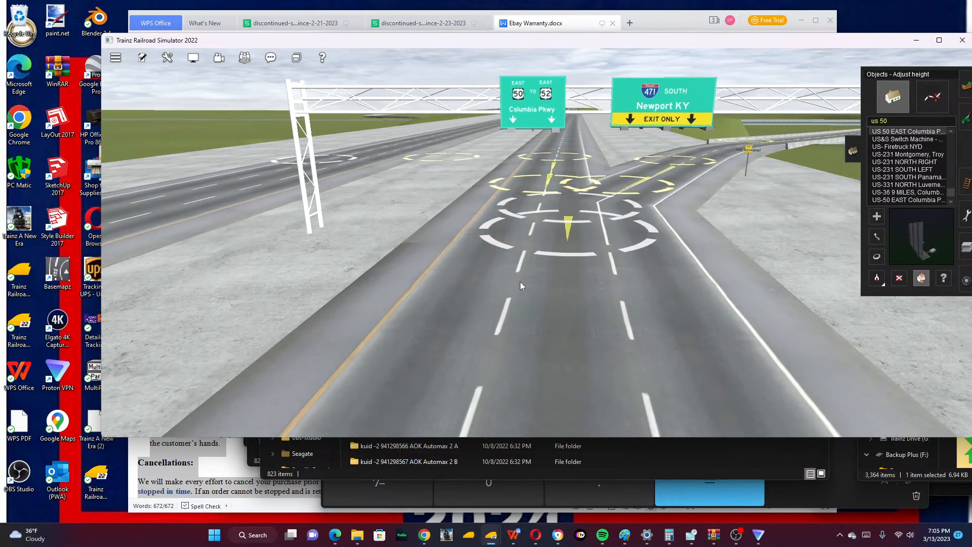
scroll(514, 266, down, 3)
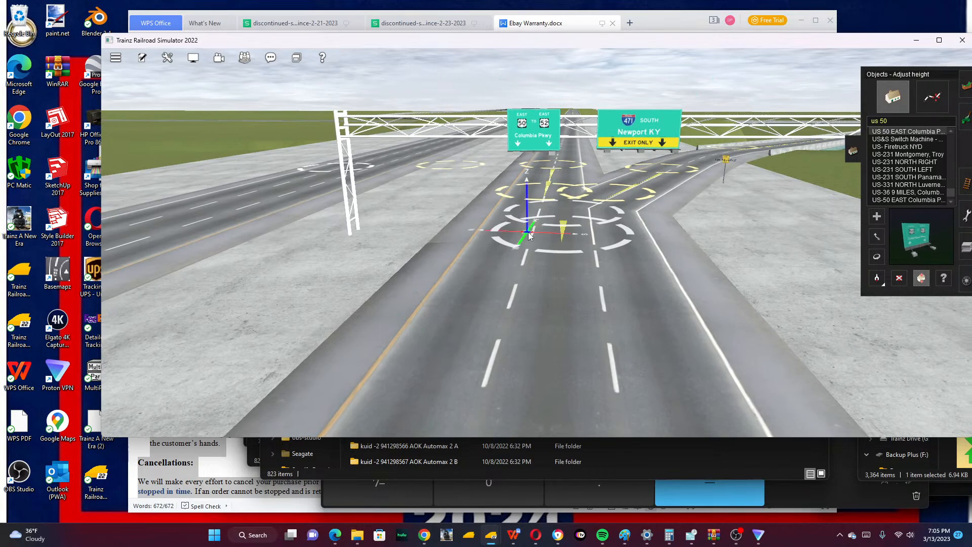
scroll(527, 232, up, 3)
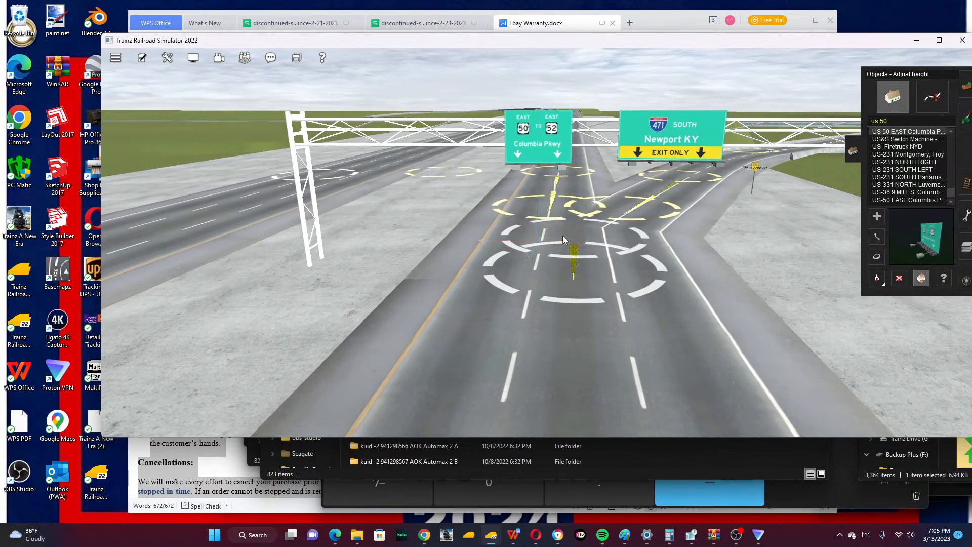
Rotate the Columbia Pkwy sign parallel to the gantry and move it up against the truss.
key(Up)
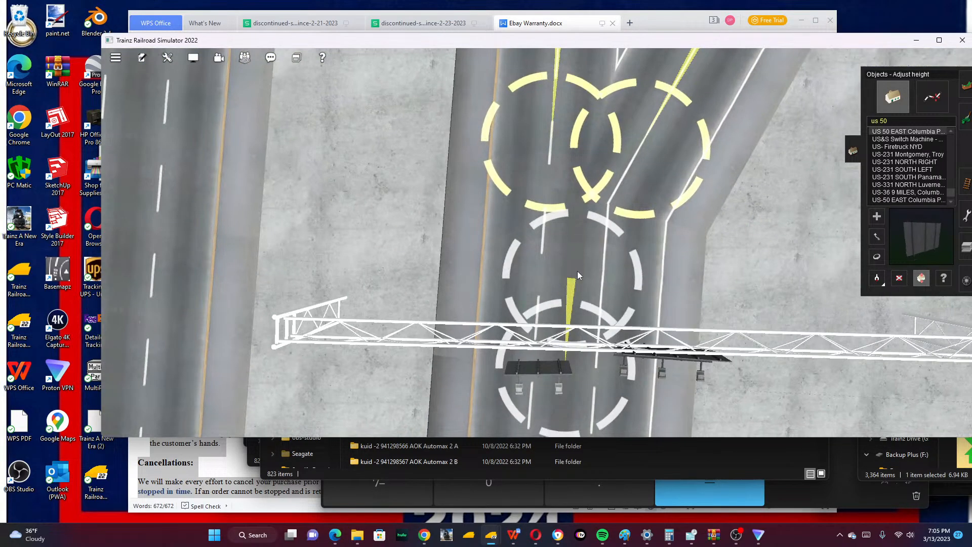
scroll(531, 282, up, 5)
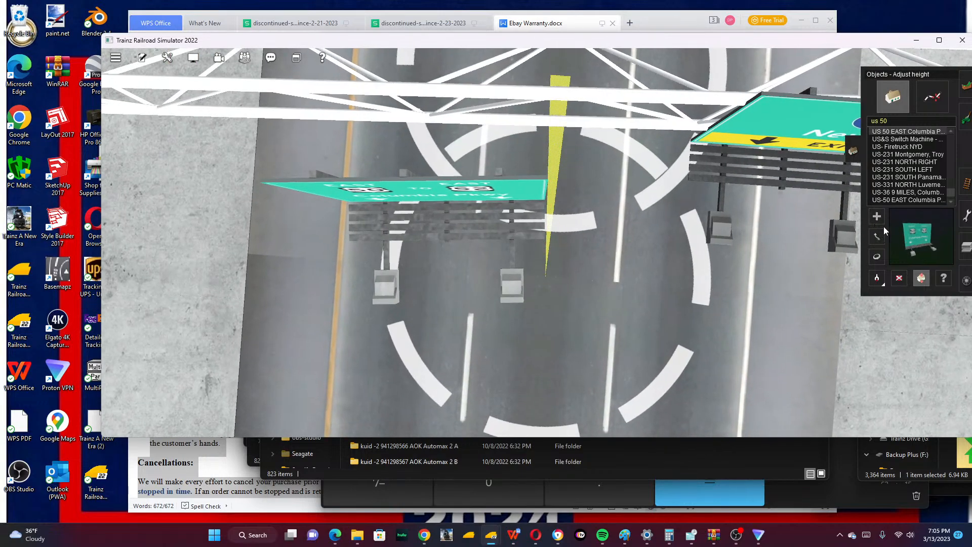
click(877, 256)
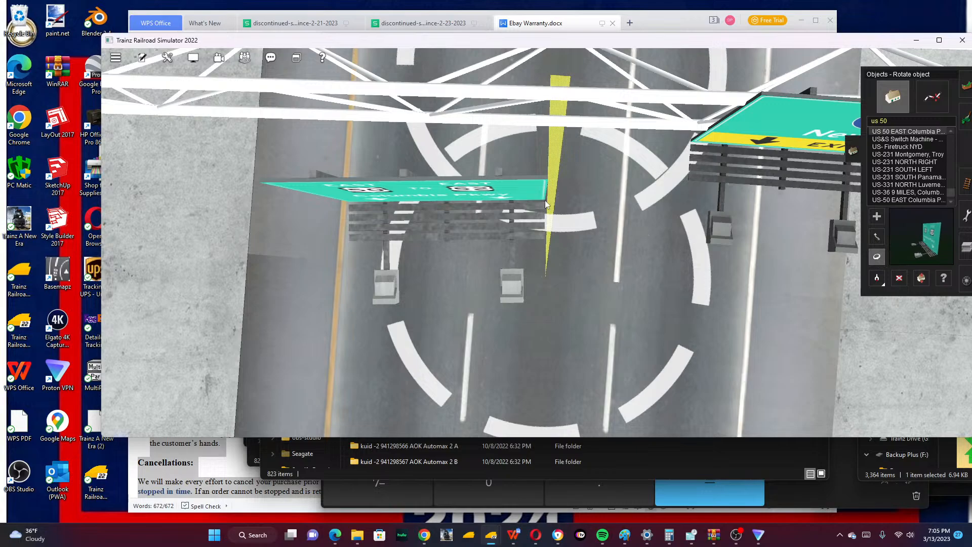
drag(545, 204, 567, 183)
click(876, 235)
Align the I-471 South Newport KY sign with the gantry truss, rotating it to 7.3.
click(692, 205)
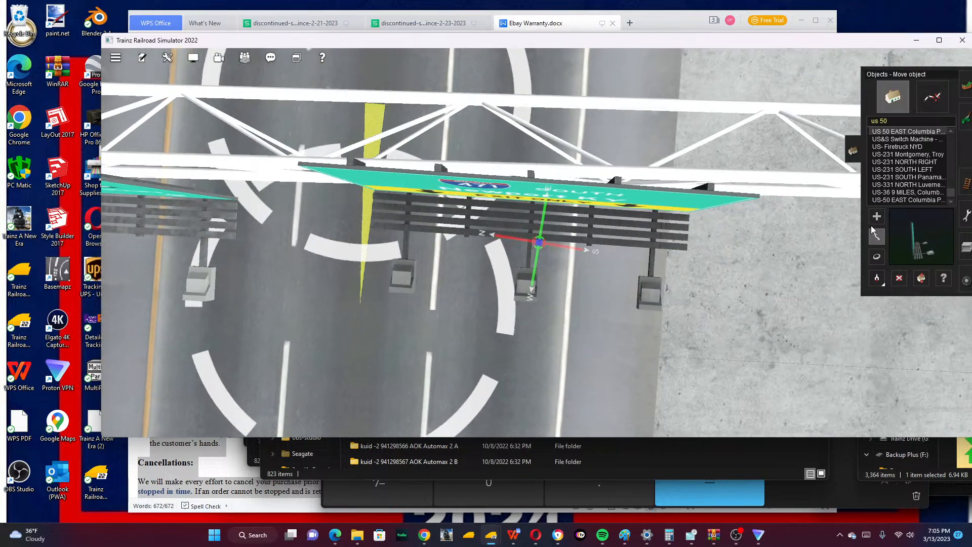
click(877, 256)
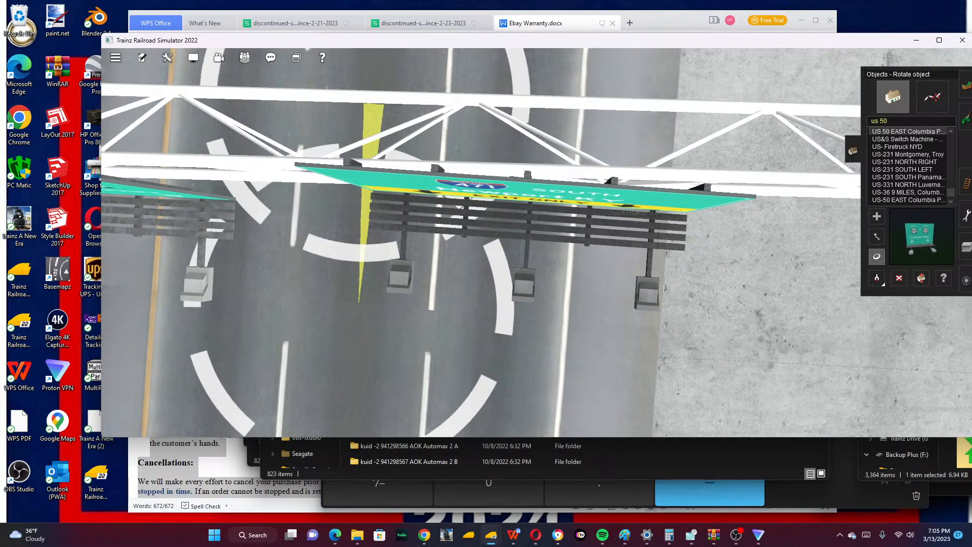
drag(606, 202, 600, 201)
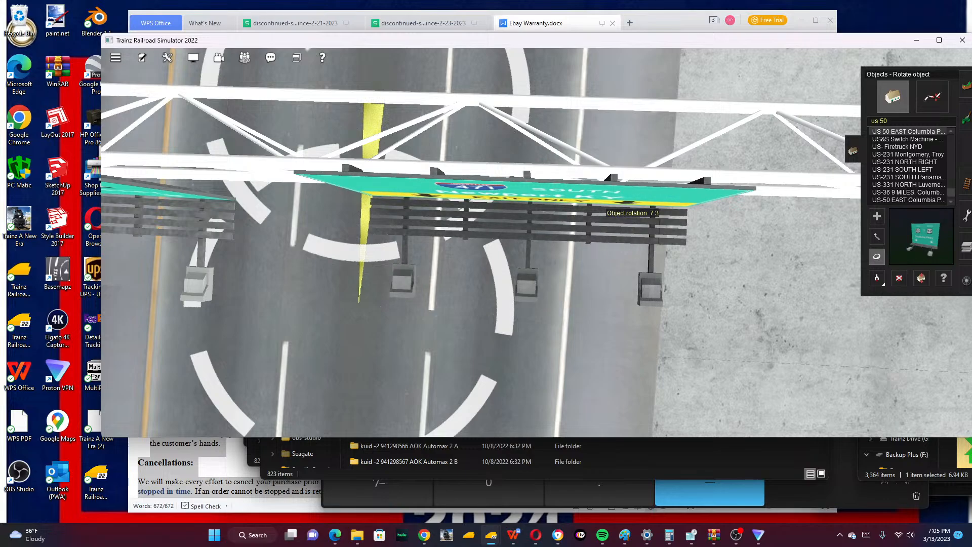
Rotate the Columbia Pkwy sign to 7.3 and nudge it flush against the front of the gantry truss.
right_click(290, 220)
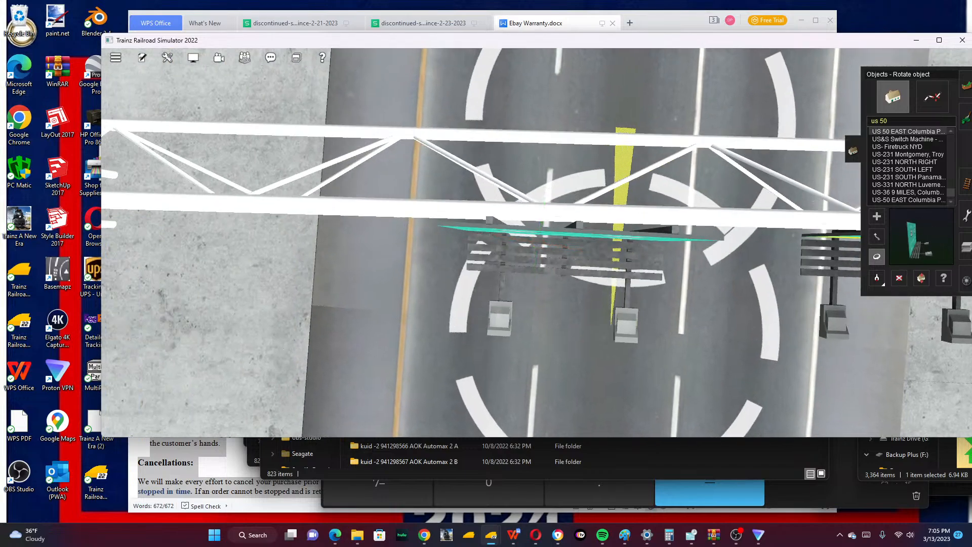
drag(619, 240, 620, 240)
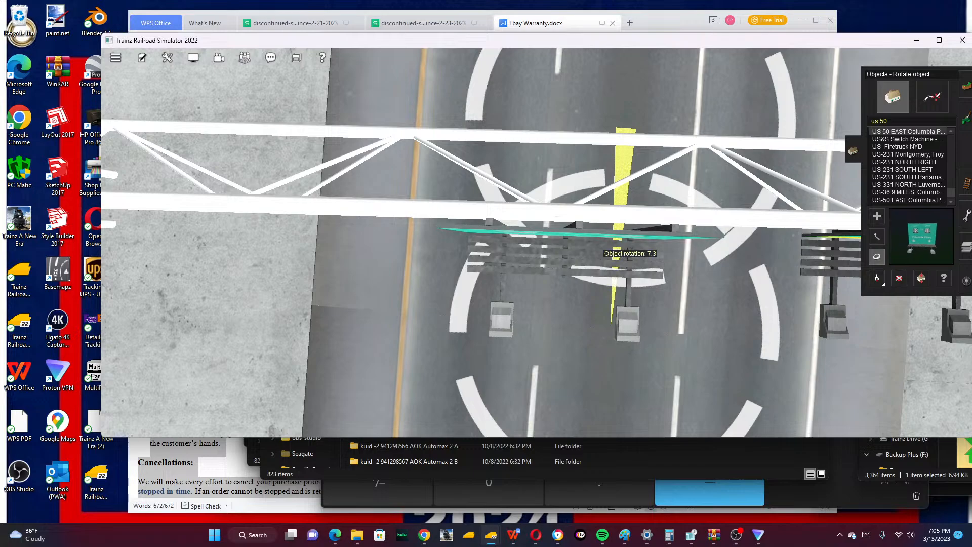
click(878, 238)
scroll(552, 246, down, 3)
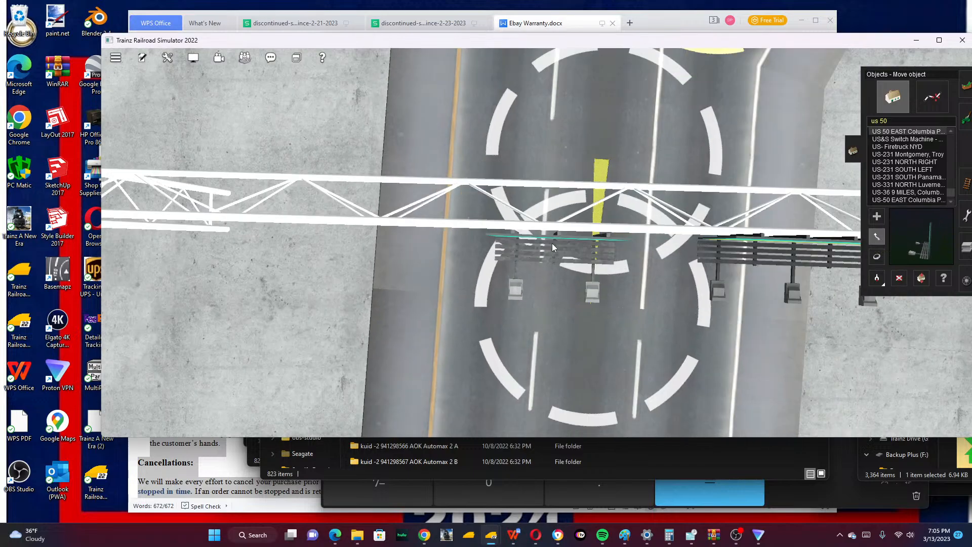
scroll(553, 244, up, 3)
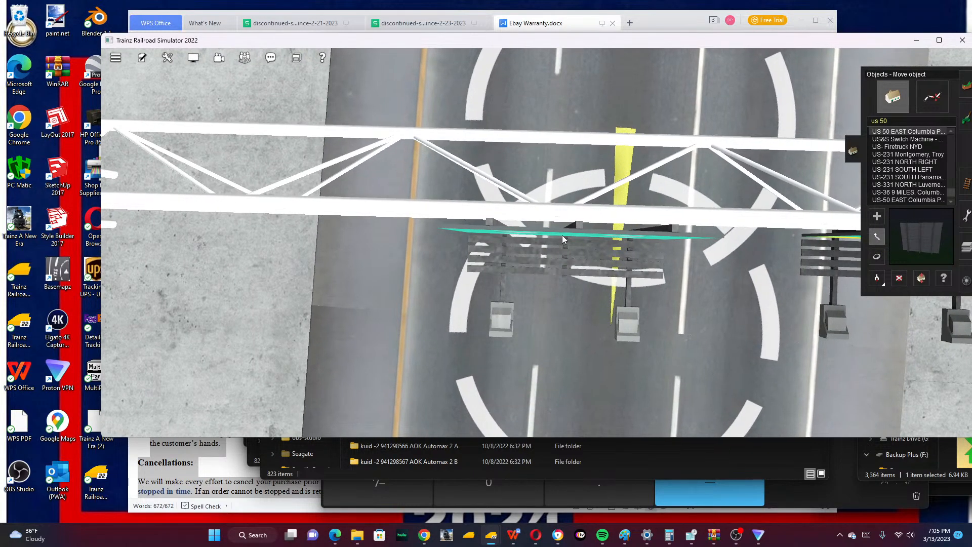
drag(561, 236, 552, 235)
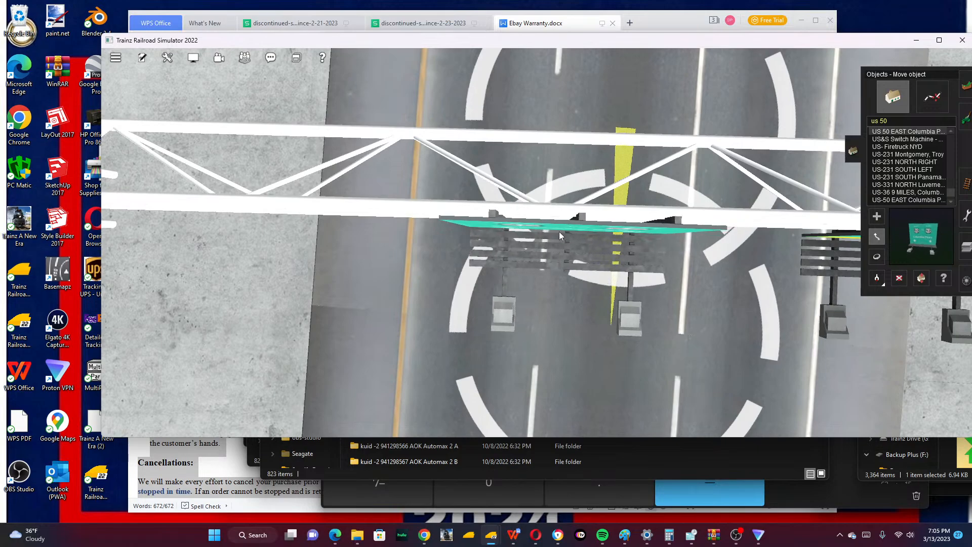
Check the Columbia Pkwy sign's placement on the gantry from above, from the road and close up.
scroll(553, 235, down, 5)
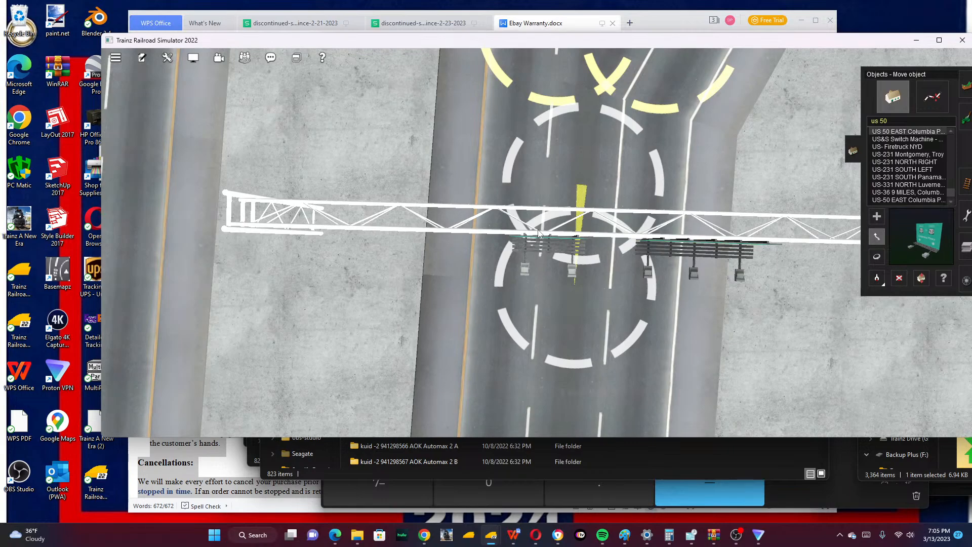
key(Down)
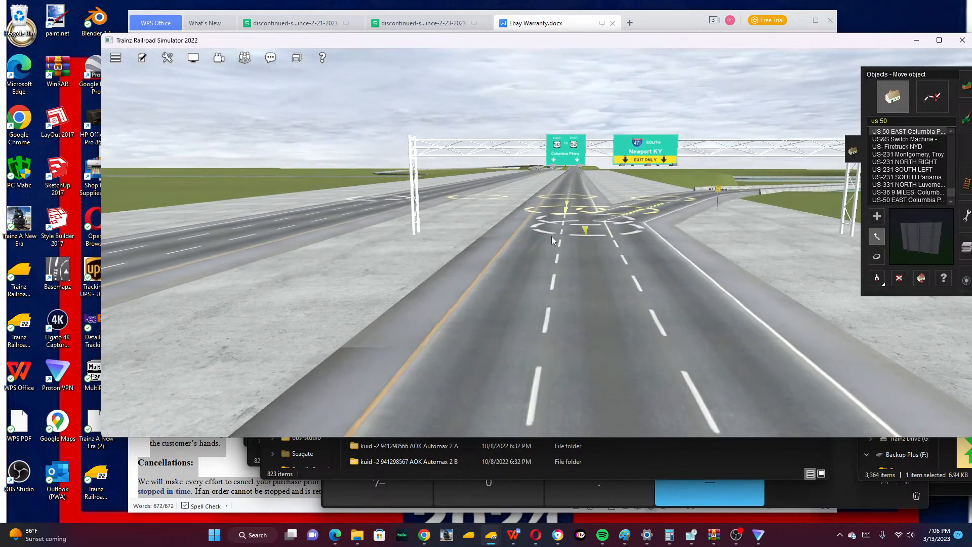
key(Up)
click(574, 204)
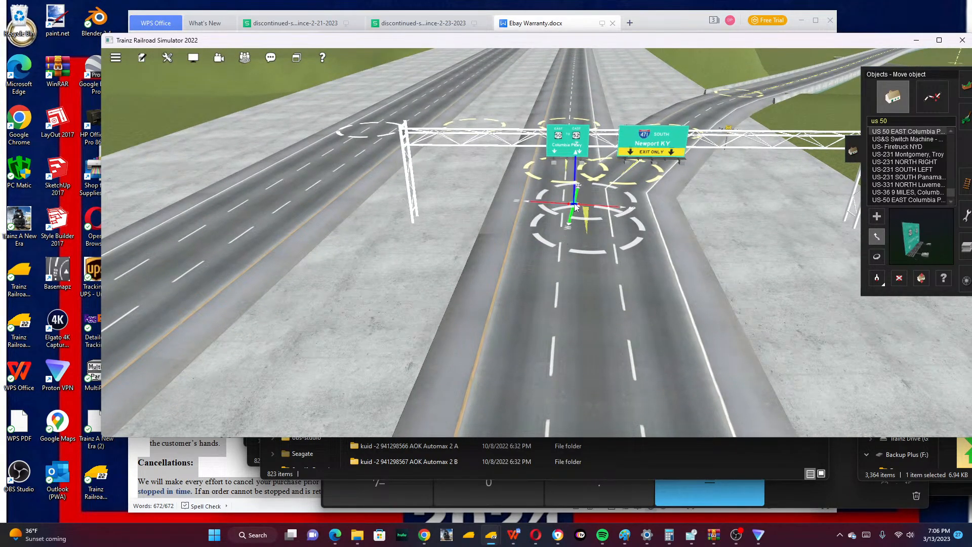
scroll(574, 203, up, 8)
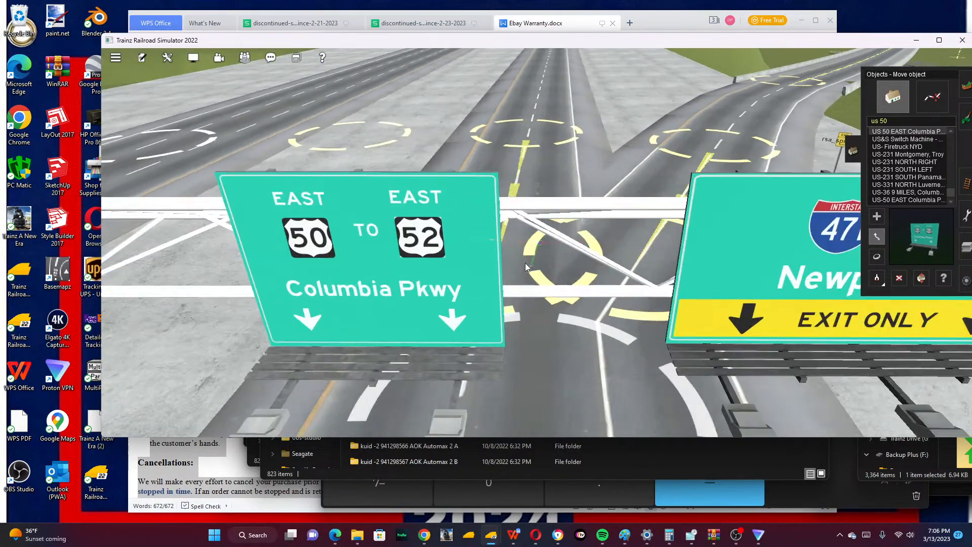
scroll(525, 264, up, 3)
scroll(525, 263, down, 2)
right_click(510, 289)
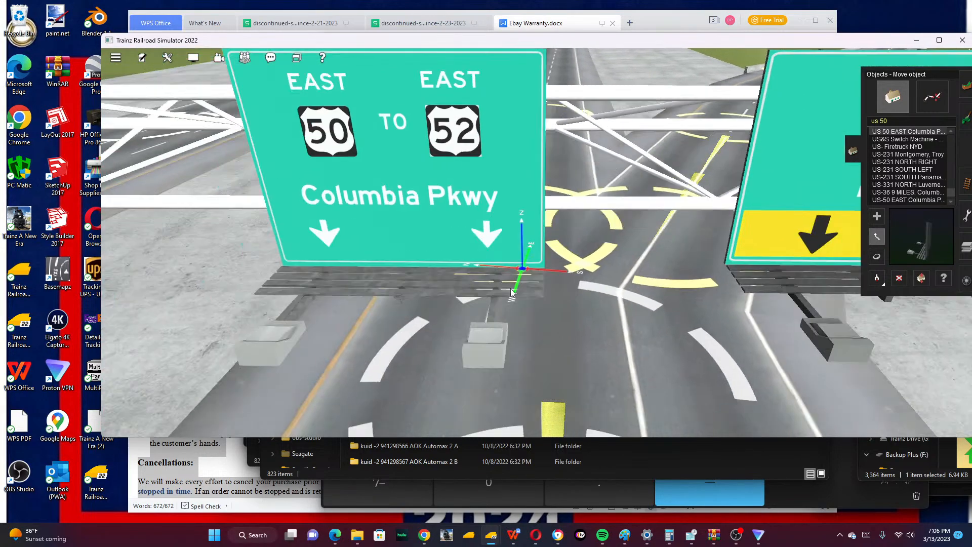
right_click(530, 218)
scroll(522, 231, up, 3)
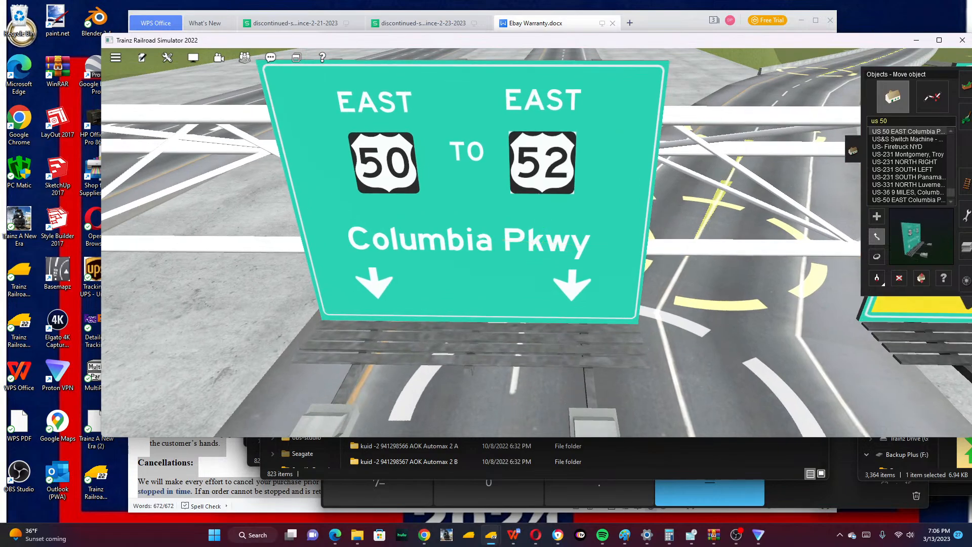
Save the route by overwriting the existing route and session, and exit Surveyor.
click(424, 535)
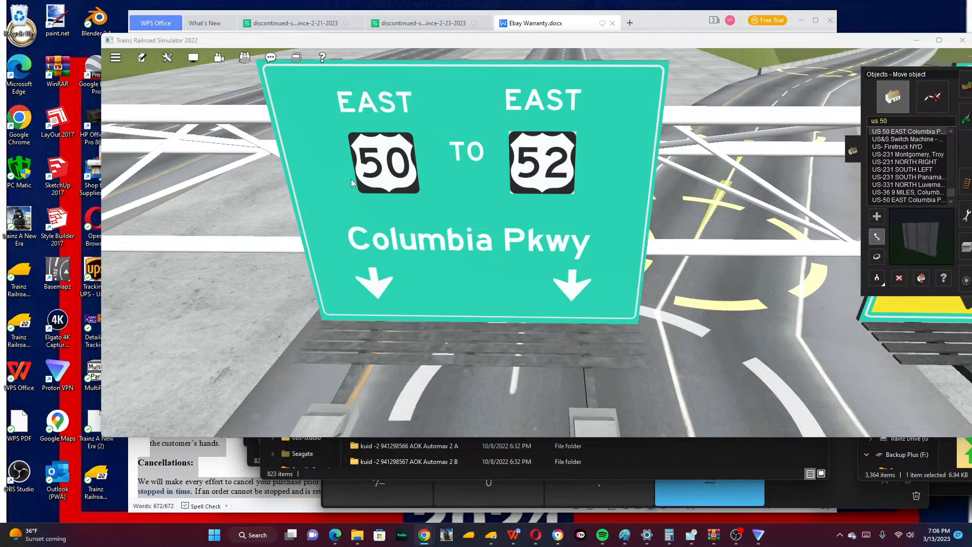
click(115, 58)
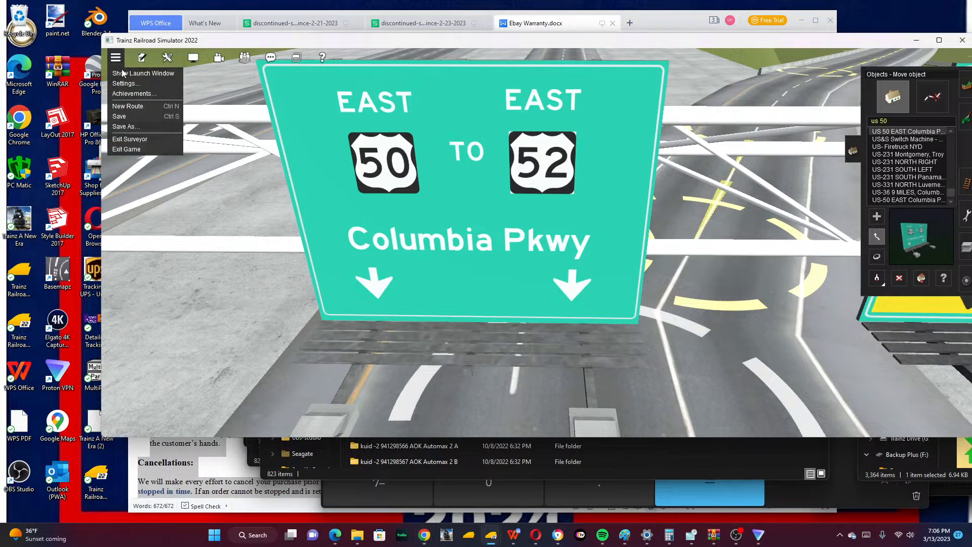
click(139, 116)
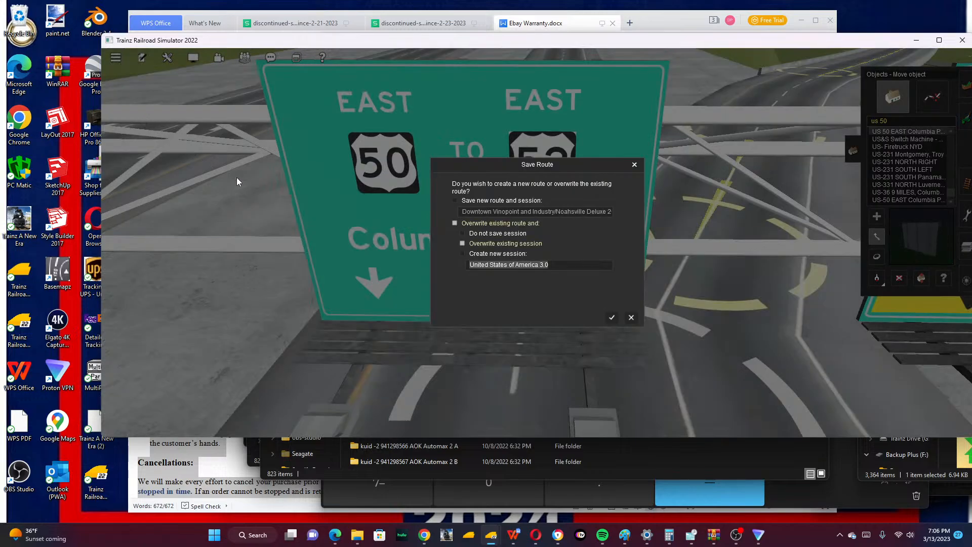
click(612, 317)
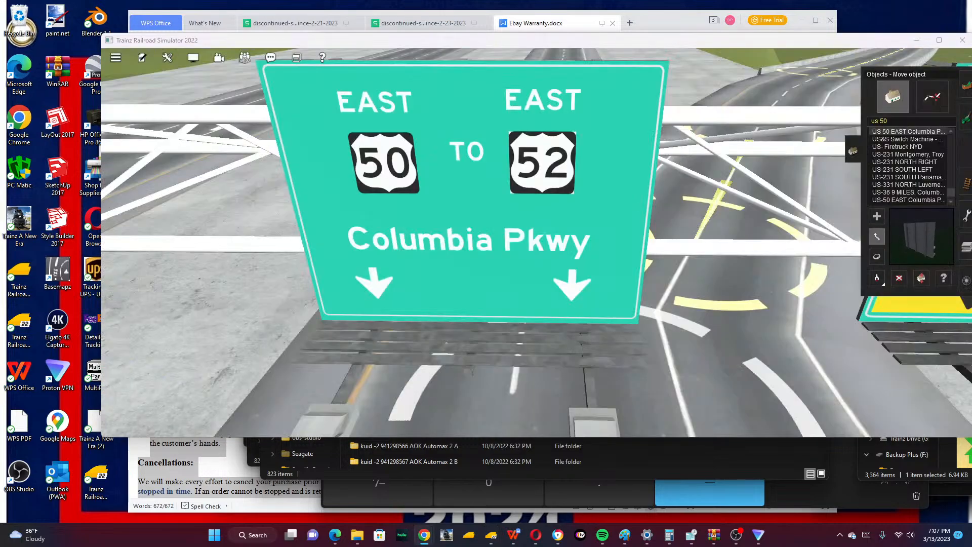
click(116, 58)
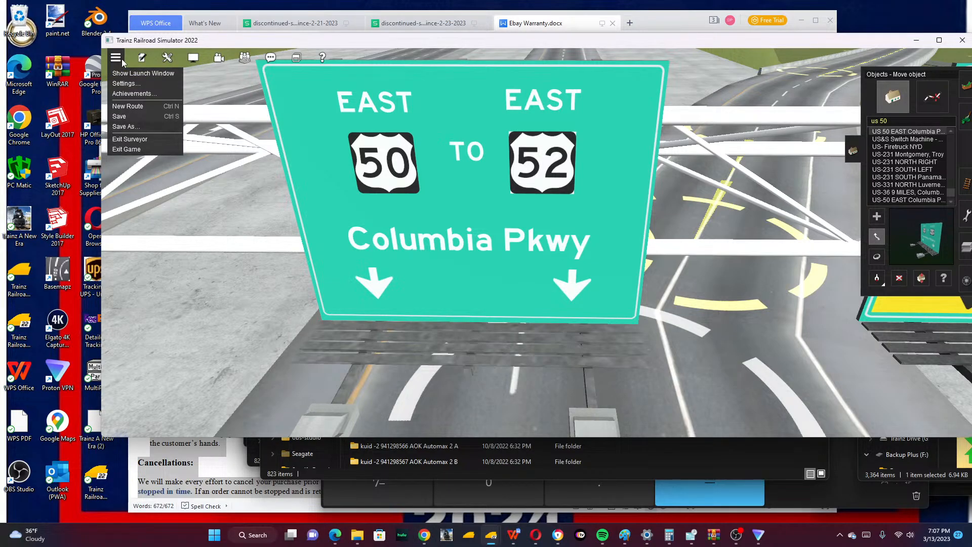
click(139, 139)
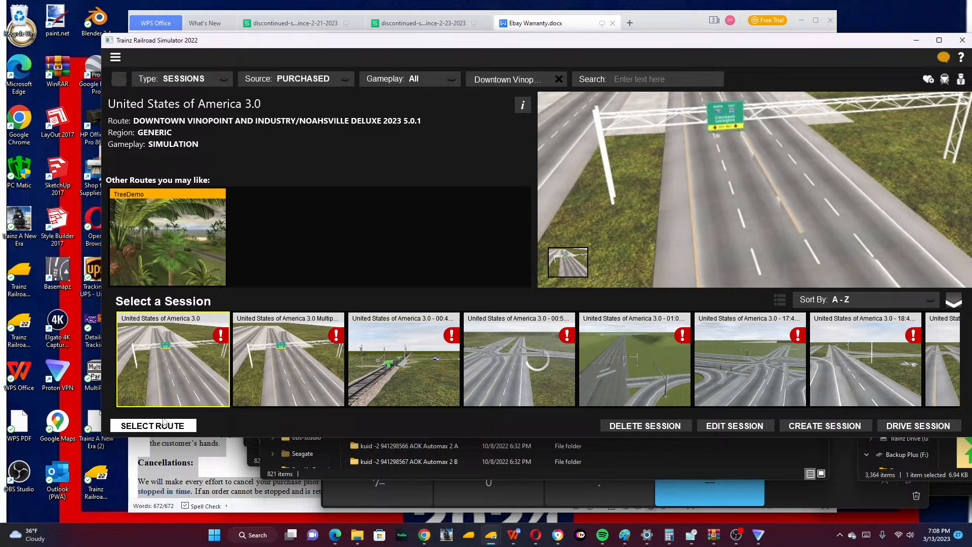
Look through the route's list of United States of America 3.0 sessions and bring up the Trainz Launcher.
click(166, 424)
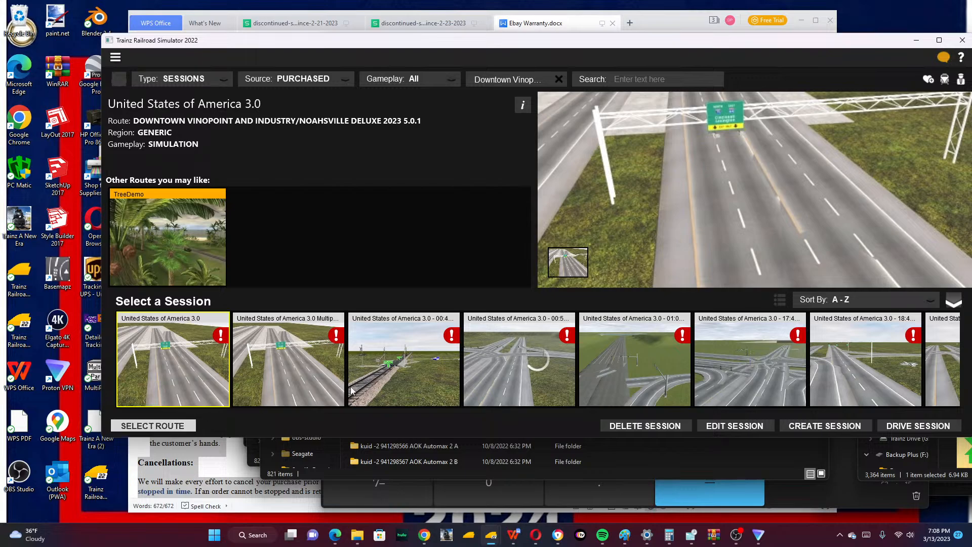
scroll(412, 370, down, 3)
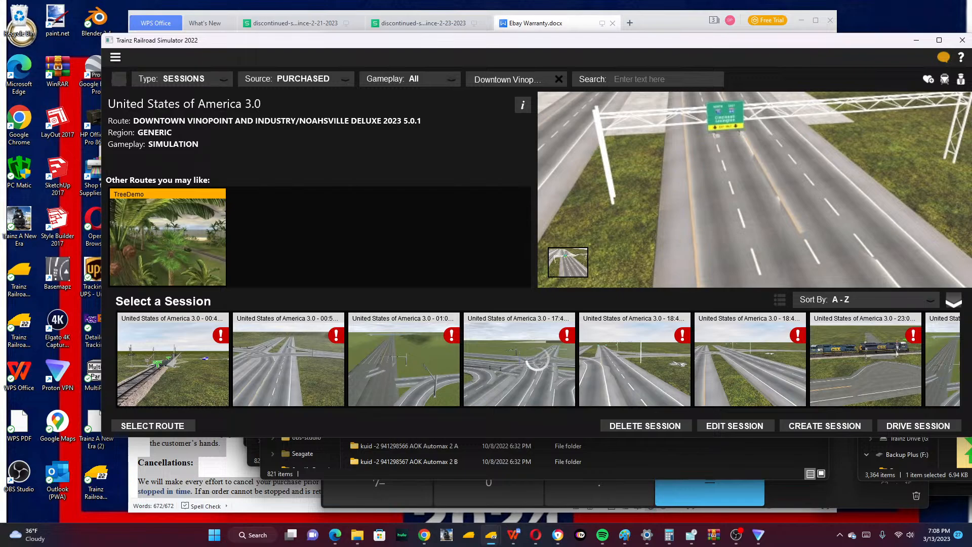
key(super+d)
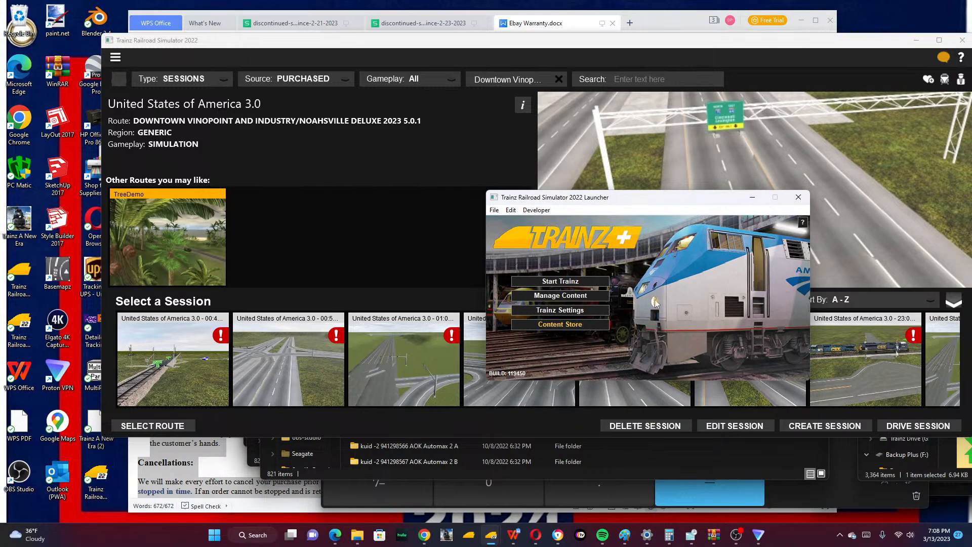
Change the compatibility mode in the Trainz developer settings and close the settings window.
click(553, 311)
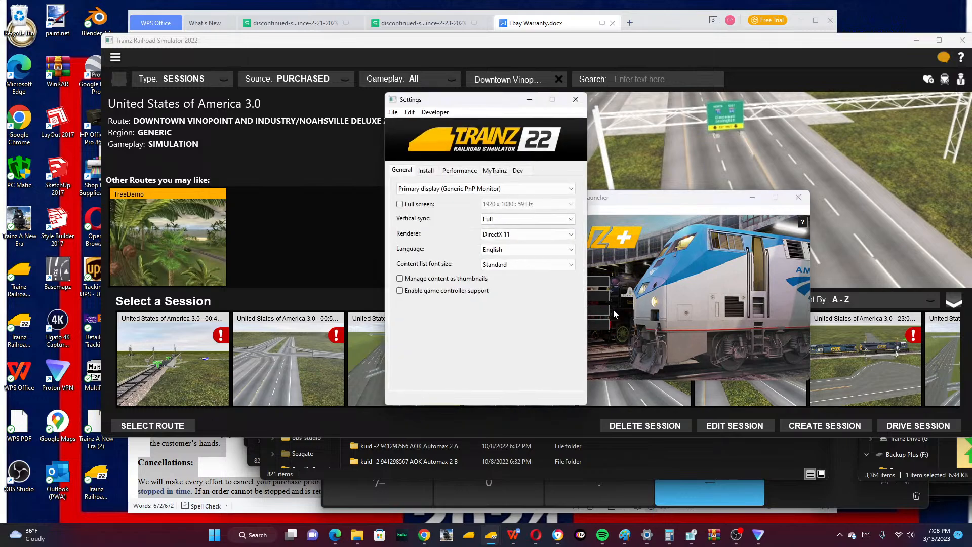
click(518, 171)
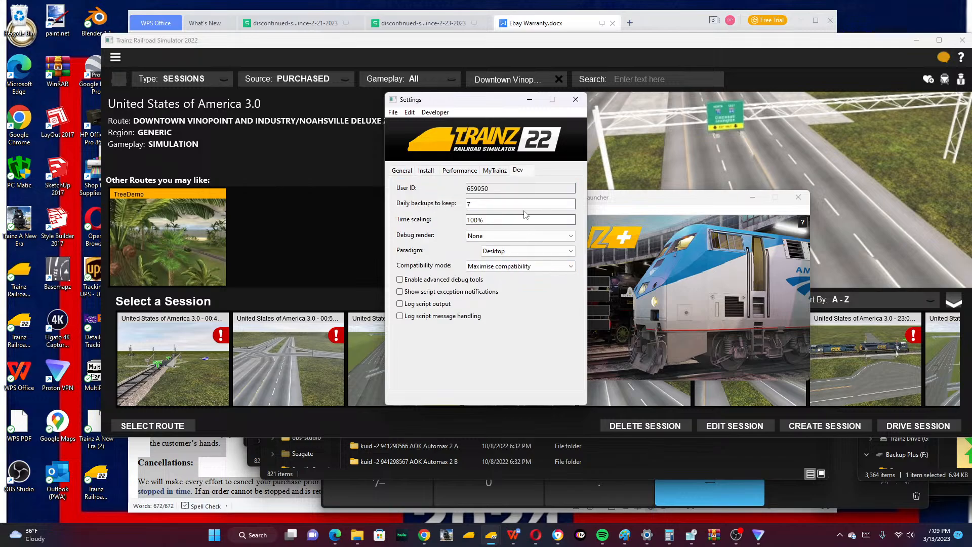
click(529, 266)
click(529, 284)
click(576, 99)
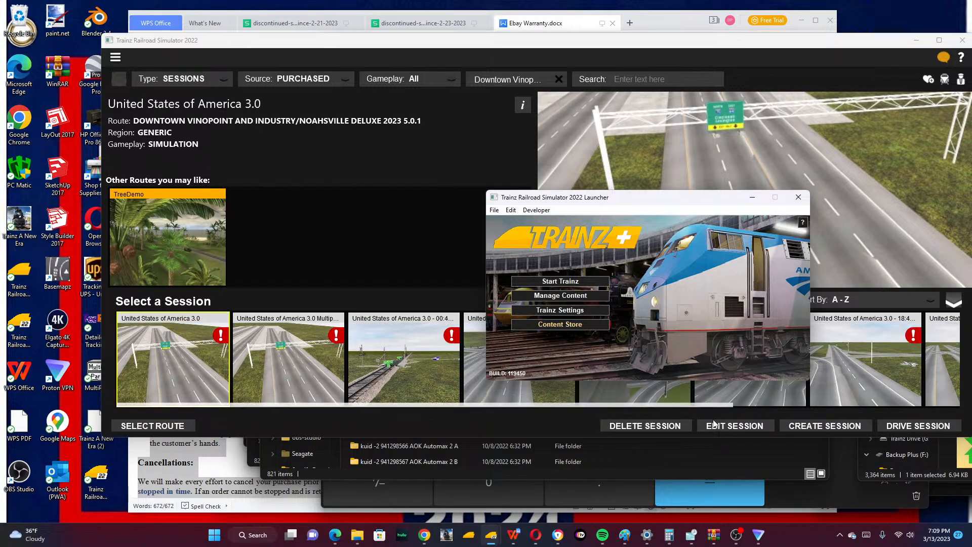
Close the Trainz Launcher and open the United States of America 3.0 session for editing.
click(798, 197)
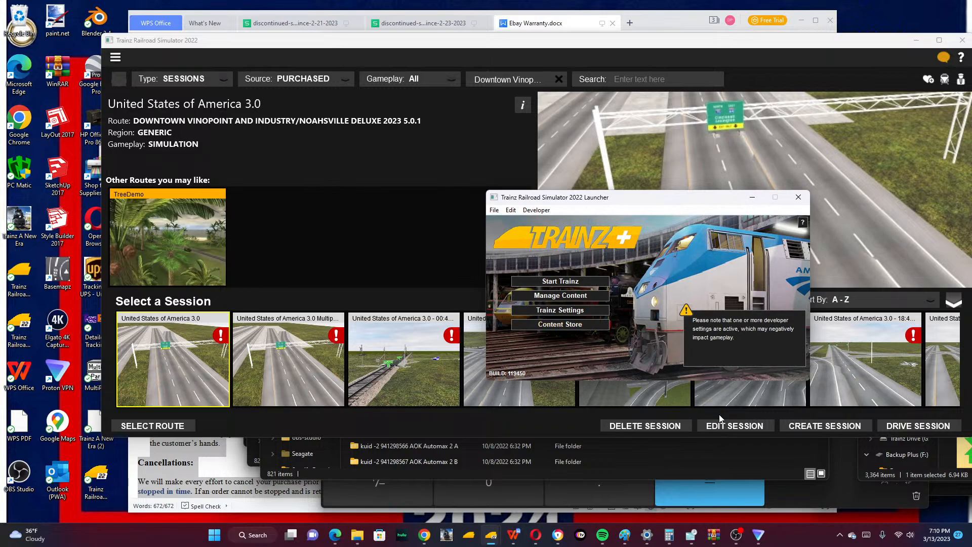
click(730, 426)
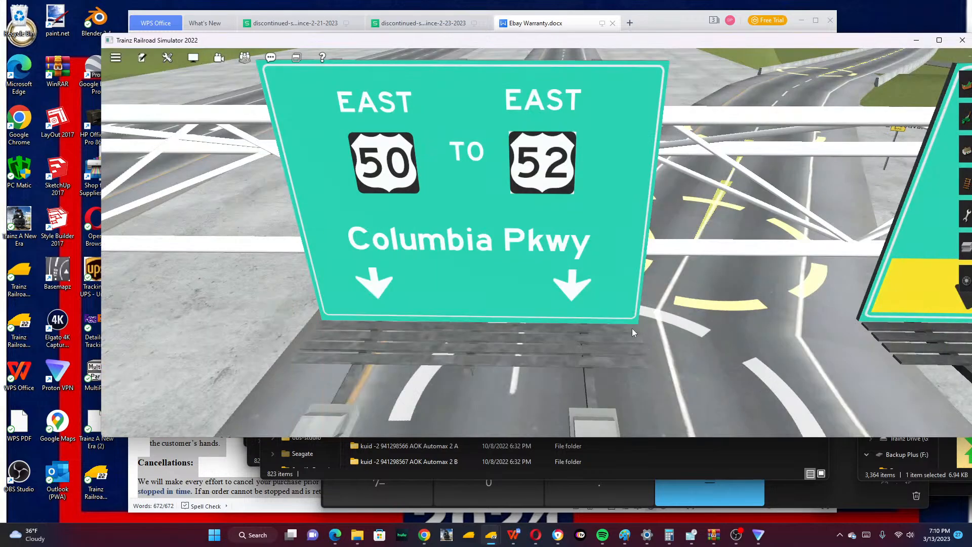
right_click(594, 318)
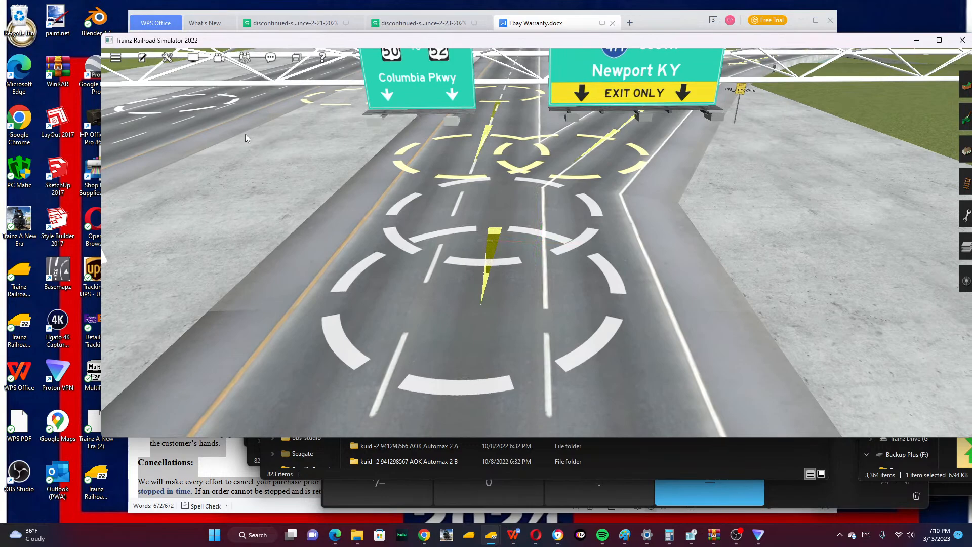
Try the session in driving mode with QuickDrive dismissed, and return to editing it in Surveyor Classic.
click(167, 57)
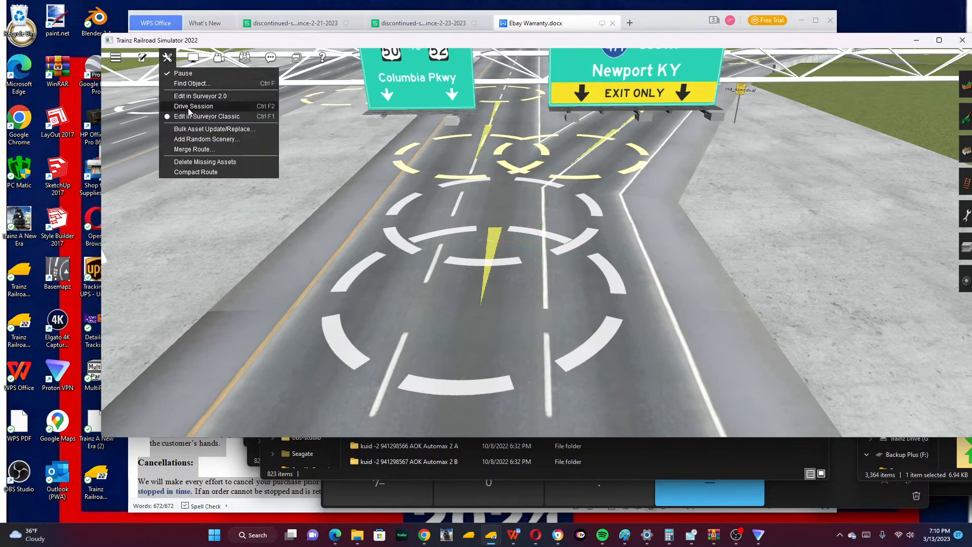
click(189, 107)
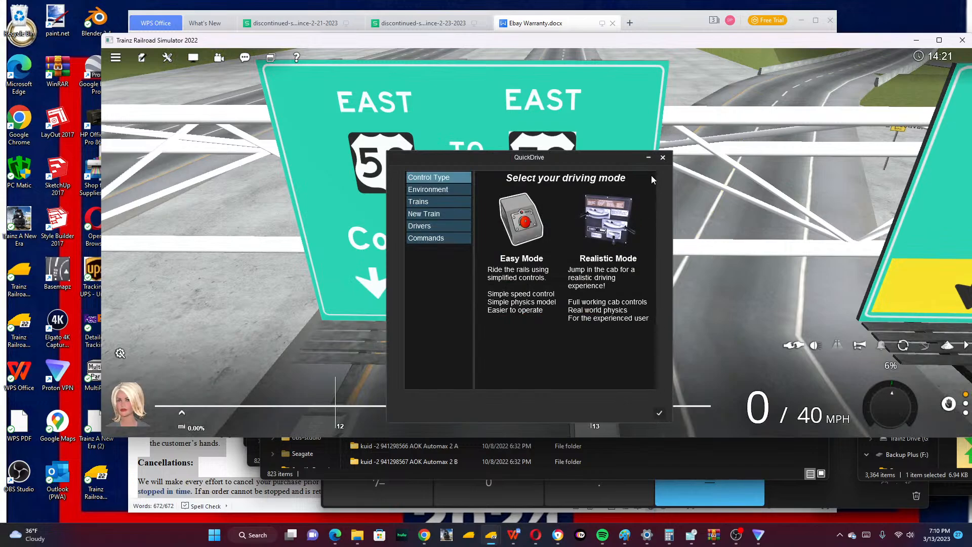
click(662, 158)
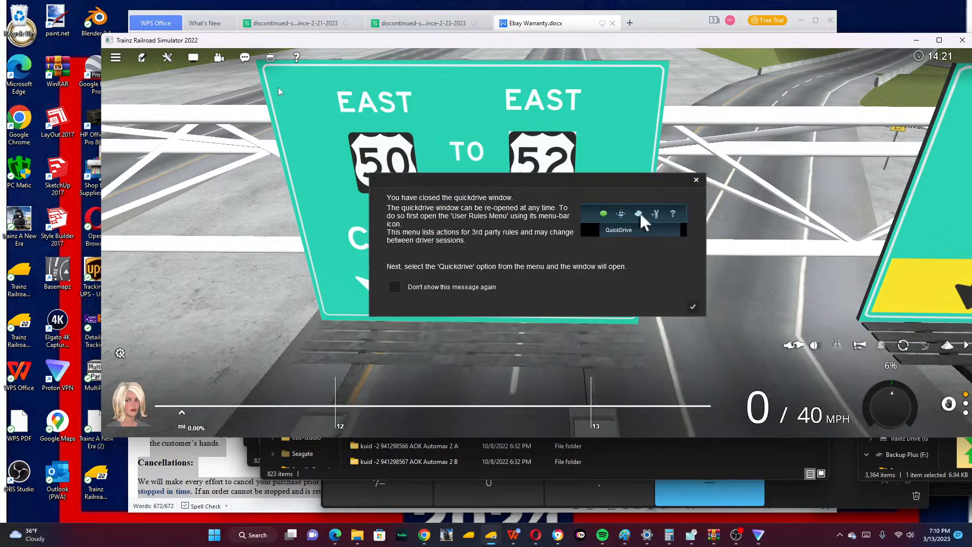
click(693, 307)
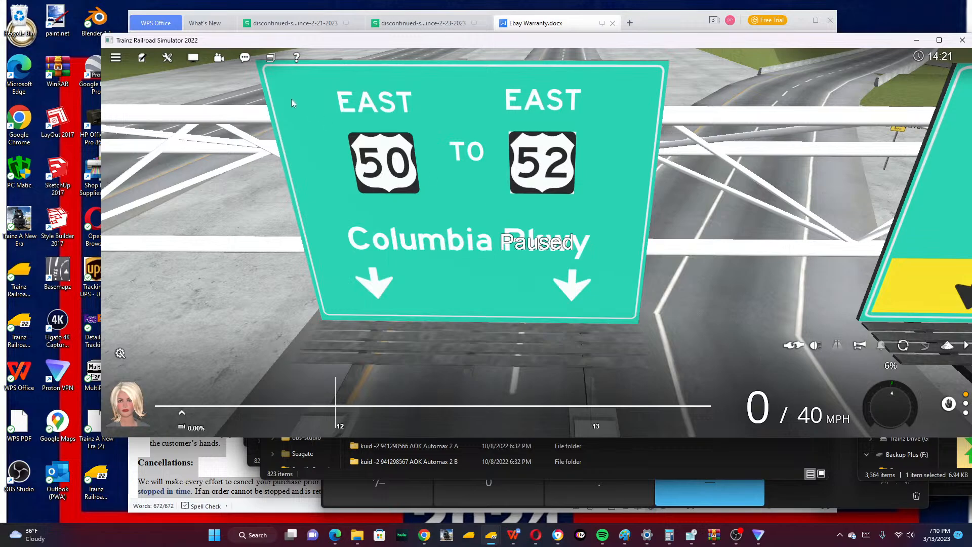
click(167, 57)
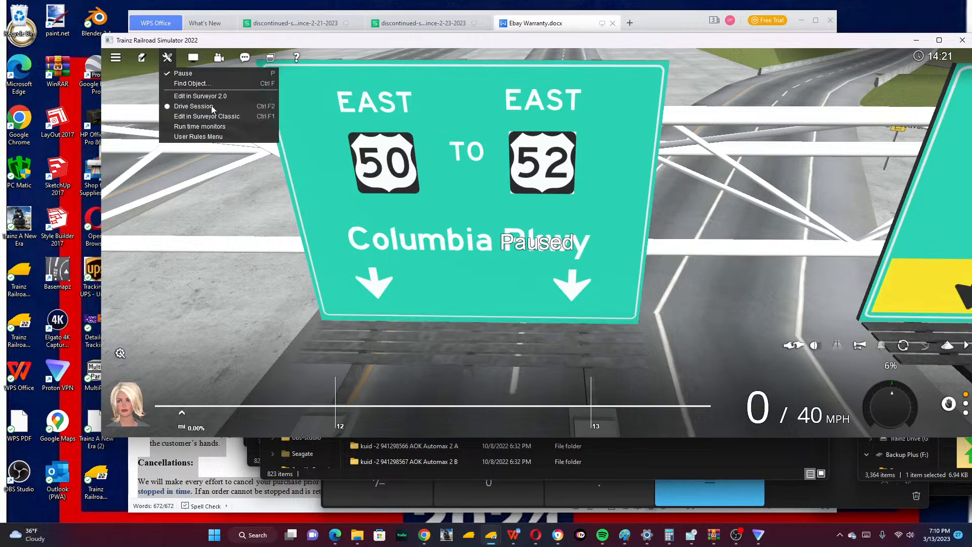
click(217, 117)
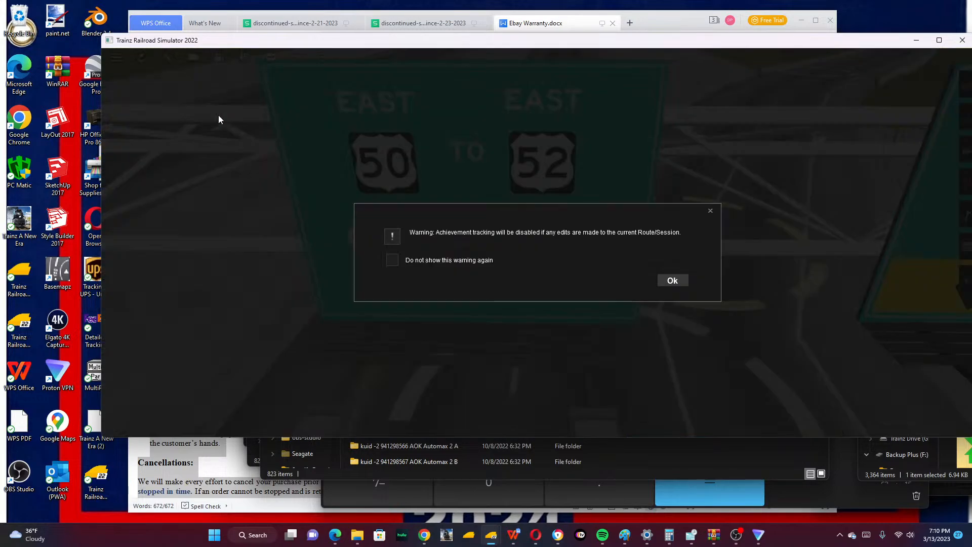
click(673, 281)
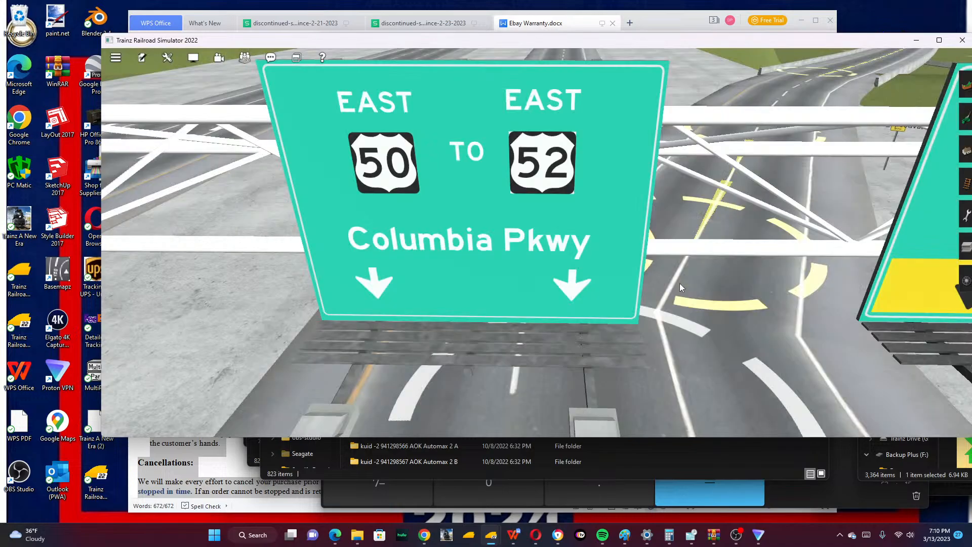
Locate the rail yard with the parked locomotives on the route map and examine its tracks up close.
scroll(644, 262, down, 15)
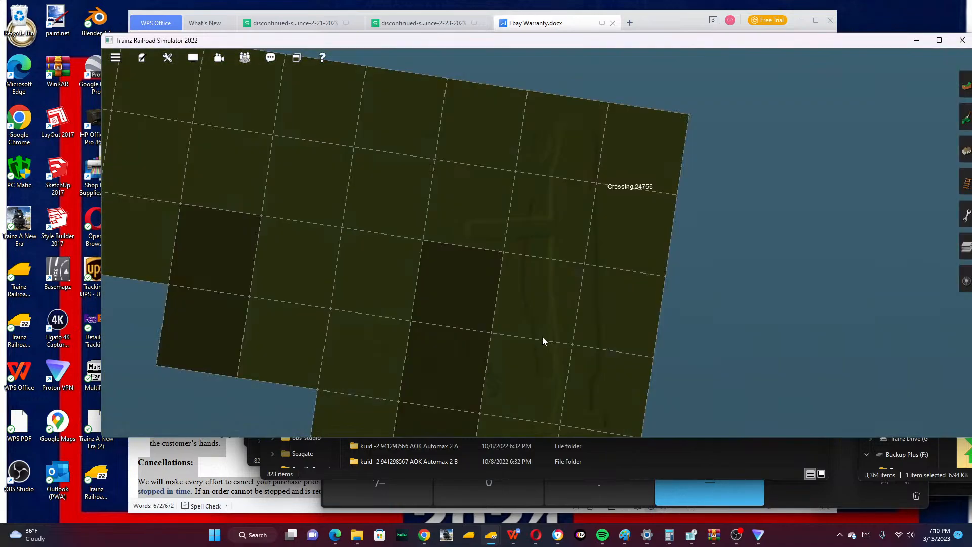
scroll(512, 368, up, 8)
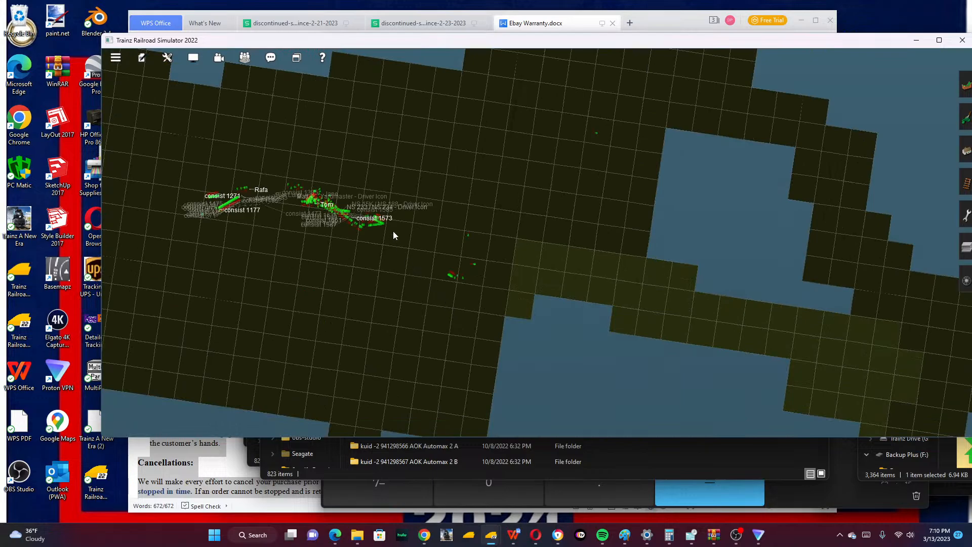
scroll(393, 234, up, 6)
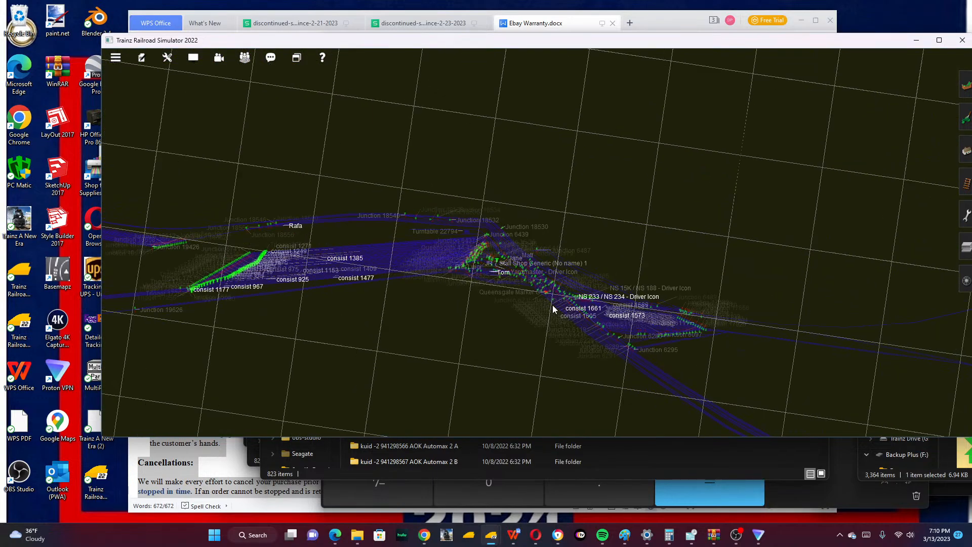
scroll(553, 306, up, 8)
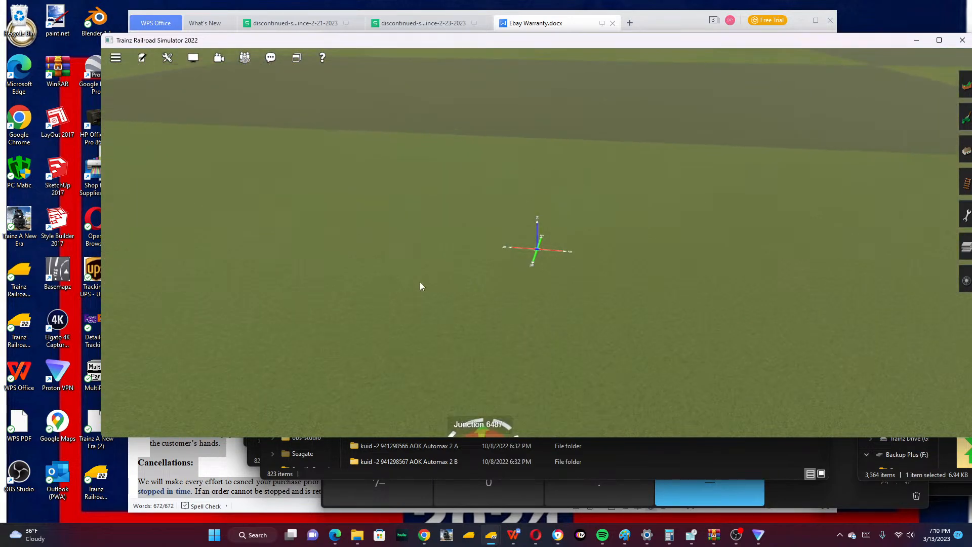
scroll(420, 286, down, 8)
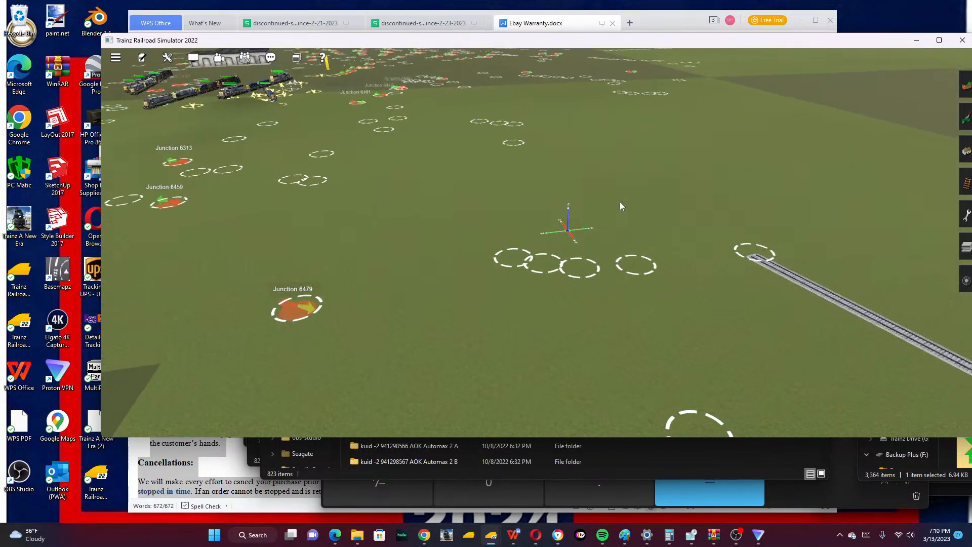
scroll(621, 205, down, 6)
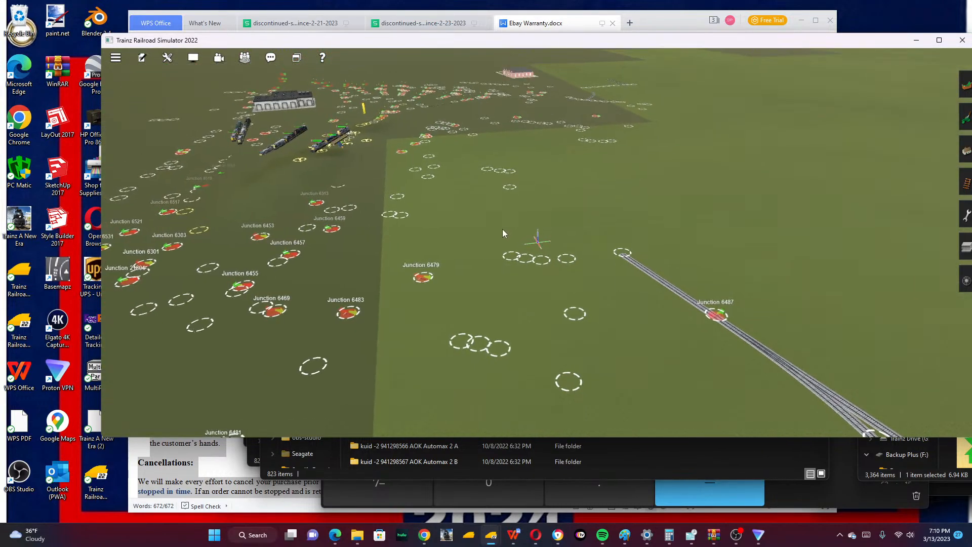
scroll(503, 233, up, 3)
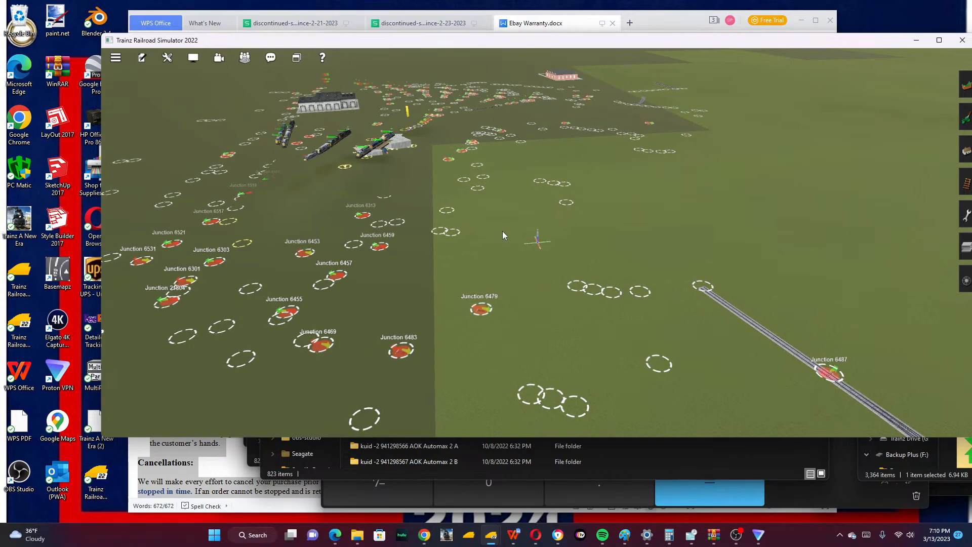
right_click(503, 230)
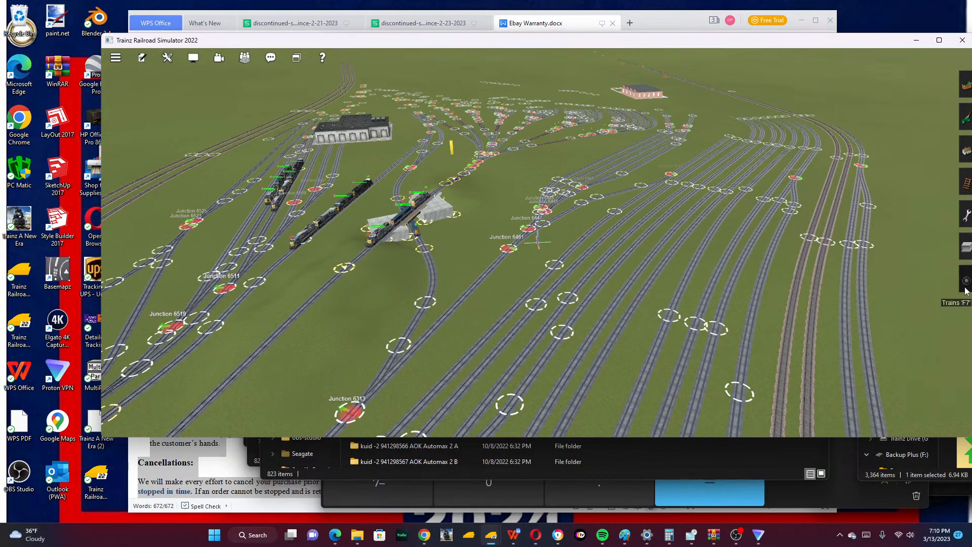
Browse the ready-made consists available for placing on the route, down to the KSC2 freight consists.
click(965, 289)
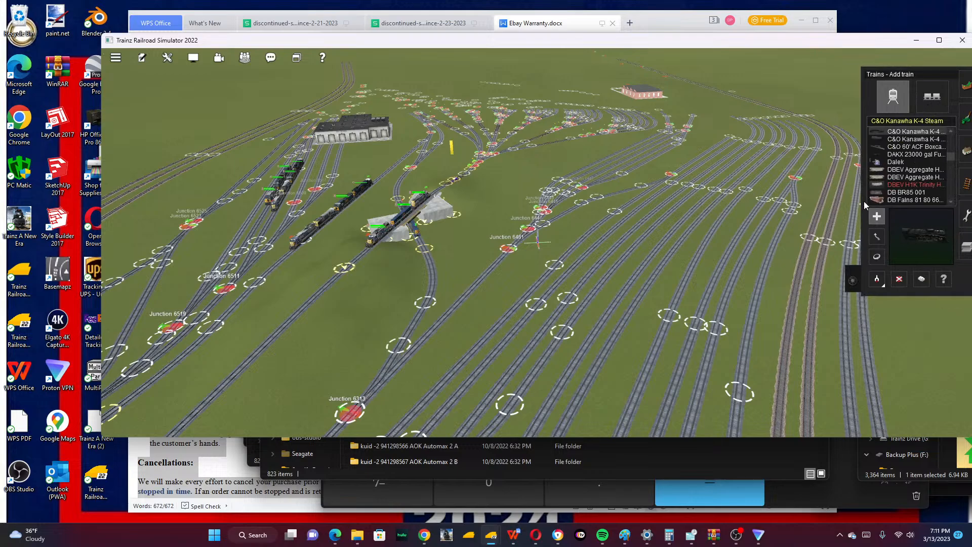
key(c)
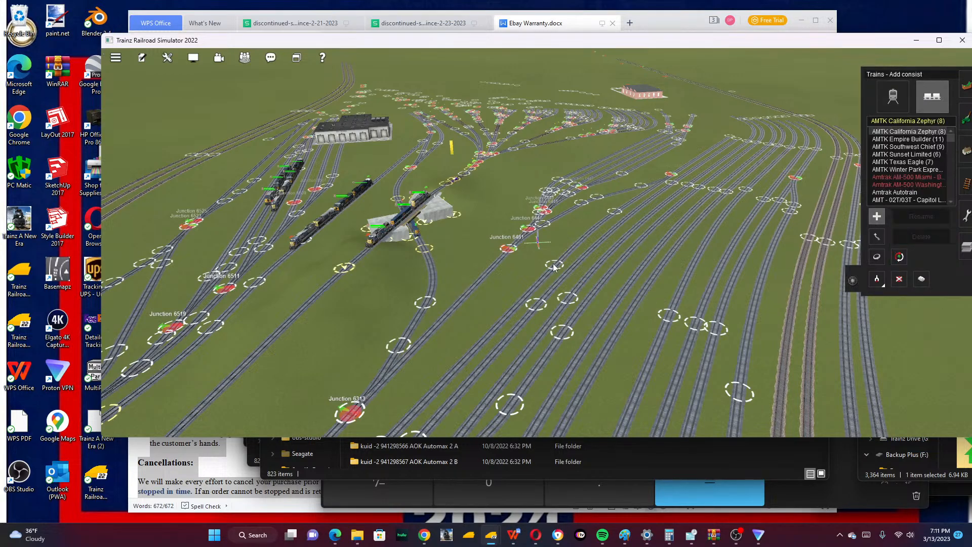
scroll(916, 192, down, 5)
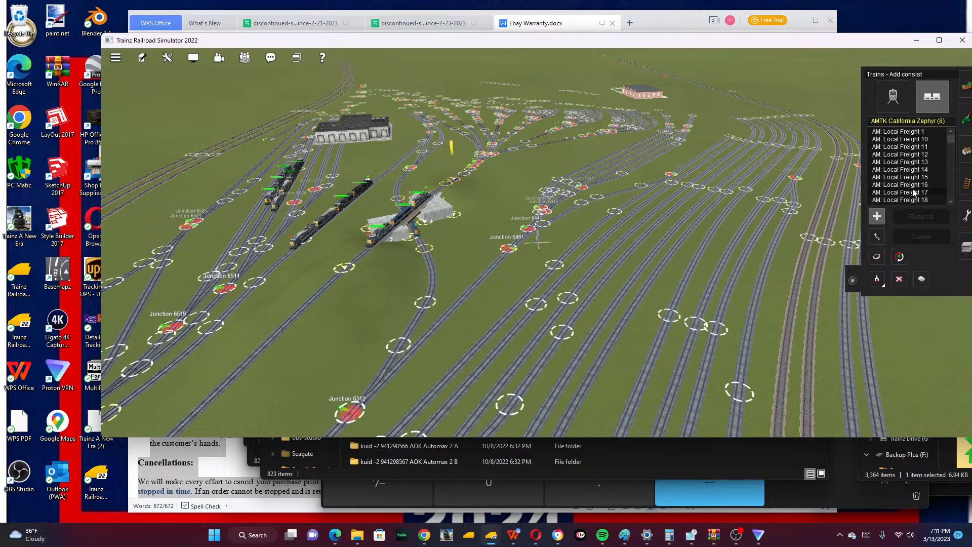
scroll(916, 192, down, 10)
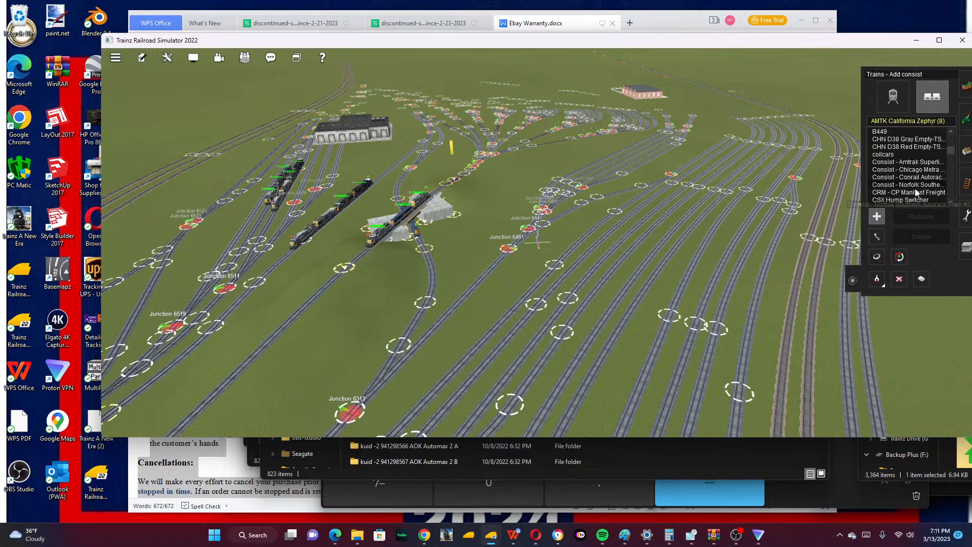
scroll(916, 193, down, 2)
Survey the yard tracks, junctions and parked trains for the pair of black switcher locomotives.
right_click(385, 305)
right_click(272, 300)
key(Left)
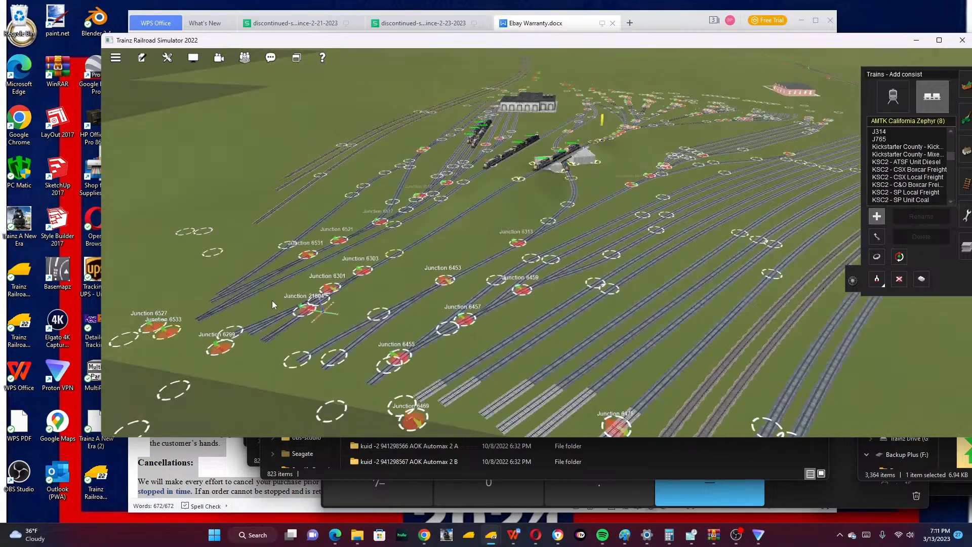
key(Left)
right_click(416, 222)
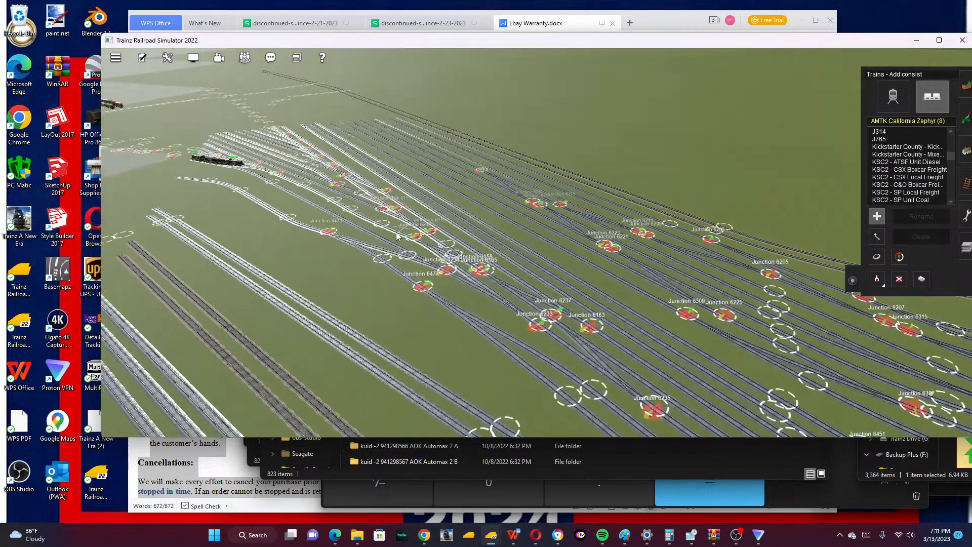
key(Left)
right_click(470, 331)
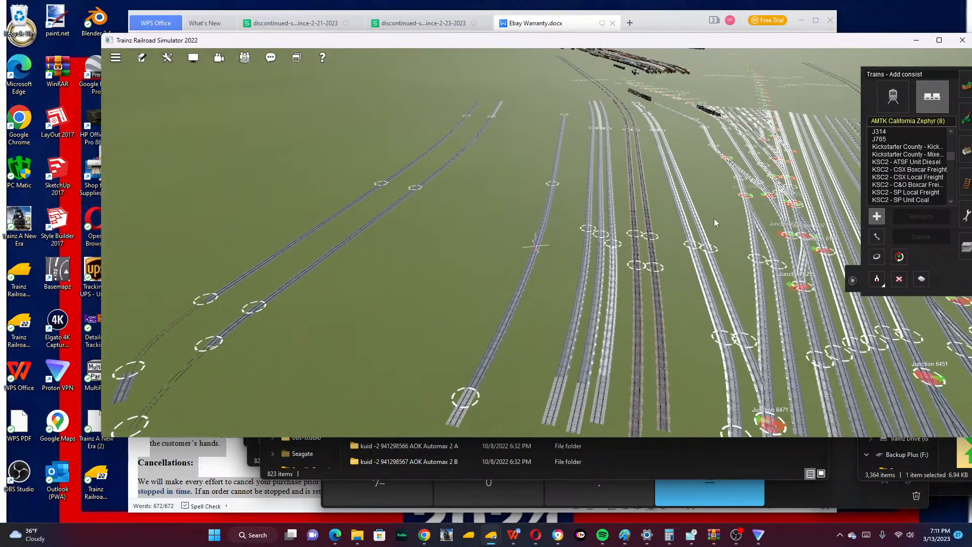
right_click(713, 218)
right_click(679, 203)
right_click(487, 134)
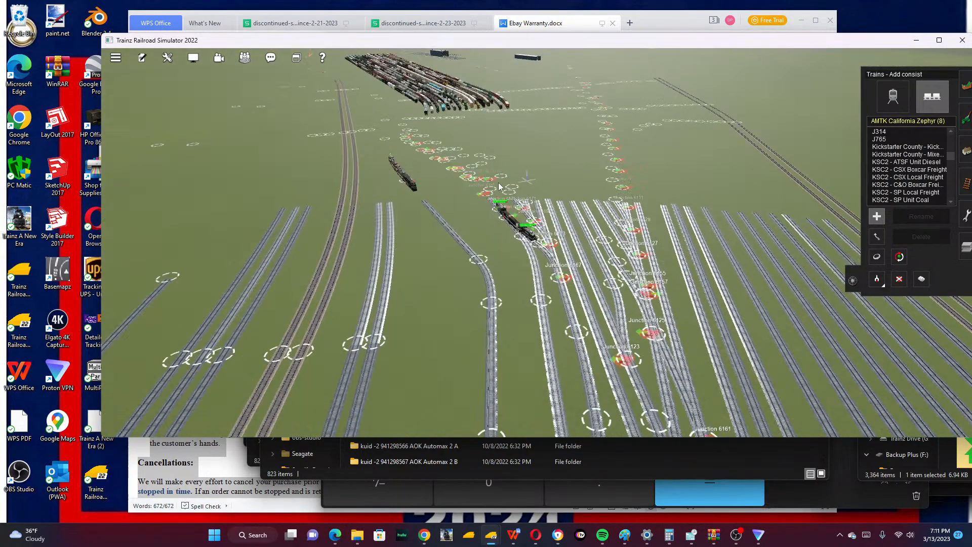
right_click(501, 186)
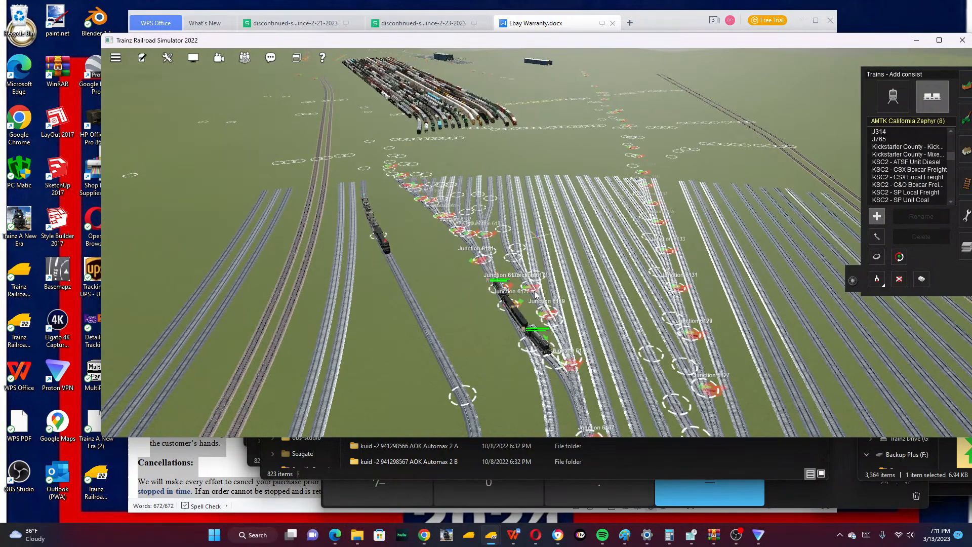
Inspect the black NS switcher pair and move it along its yard track past the junctions.
right_click(529, 350)
scroll(522, 247, up, 8)
scroll(526, 242, down, 2)
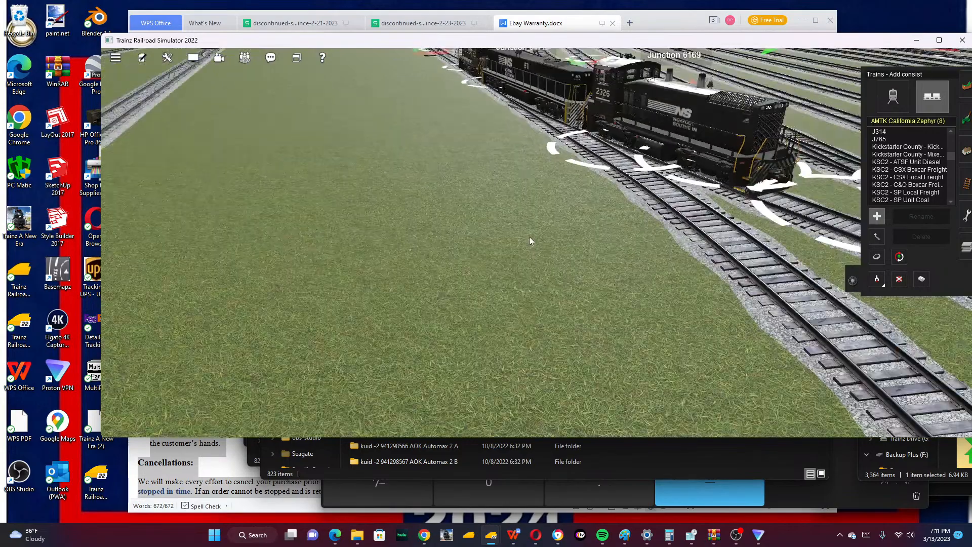
scroll(529, 241, down, 10)
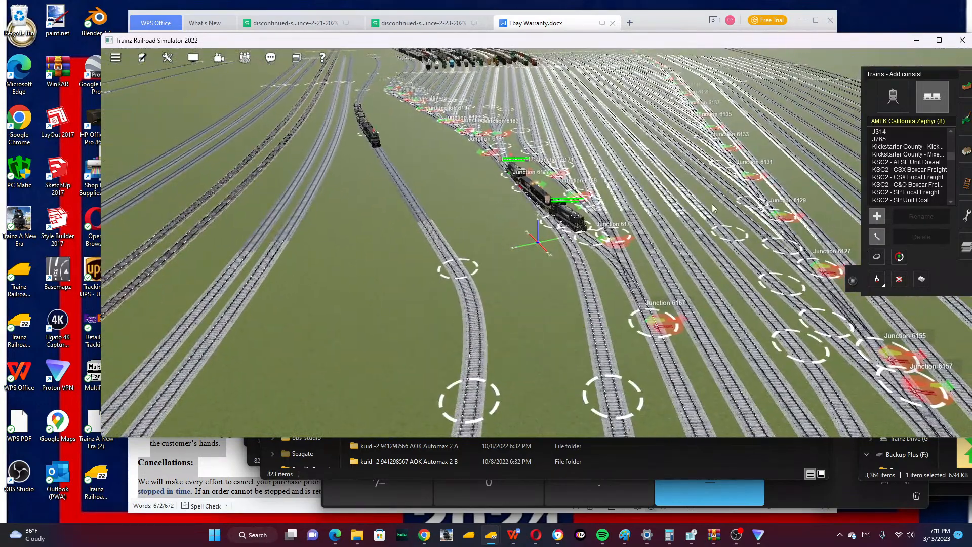
drag(551, 211, 493, 276)
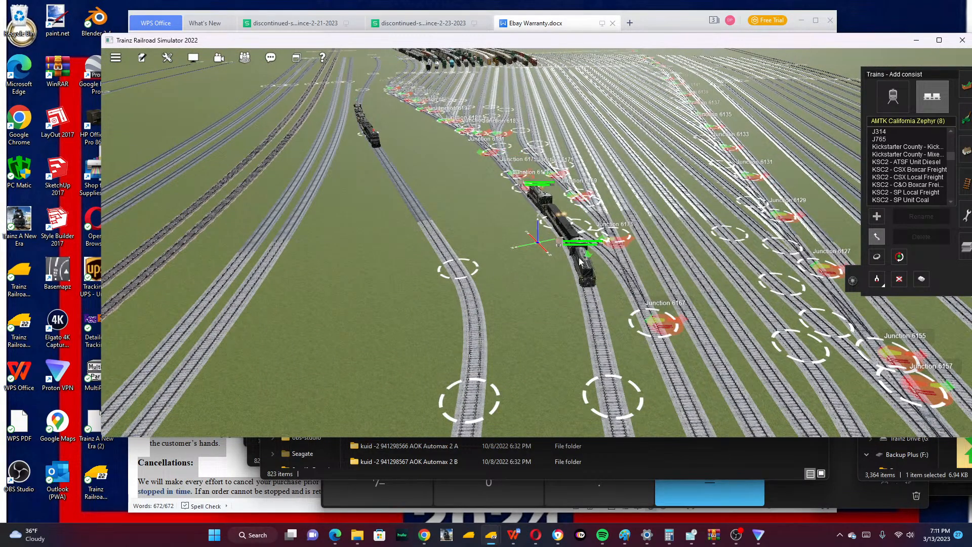
drag(580, 262, 472, 286)
Examine the black switcher pair on the tracks beside the blue engine shed and the yard's surrounding tracks.
right_click(604, 142)
right_click(466, 130)
right_click(473, 136)
right_click(515, 132)
right_click(453, 263)
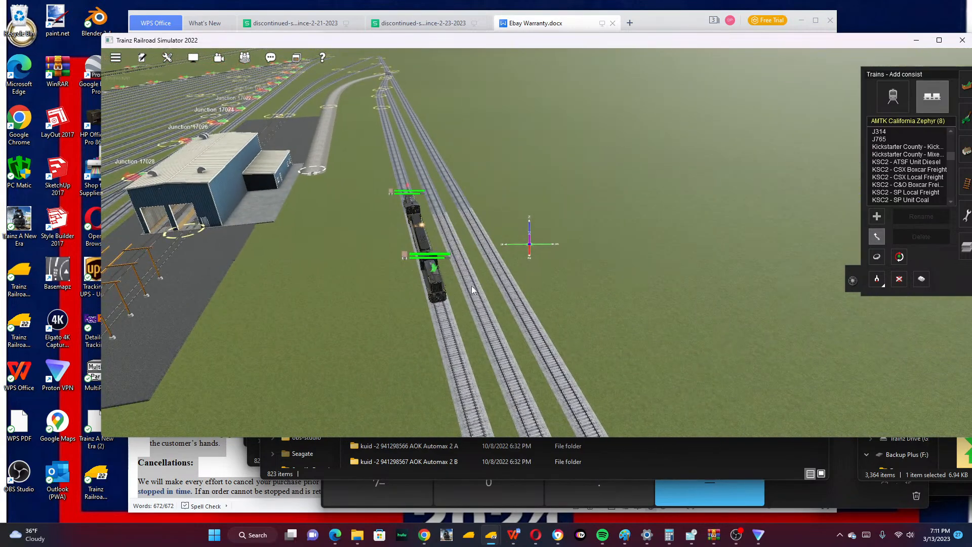
scroll(430, 272, down, 5)
right_click(342, 307)
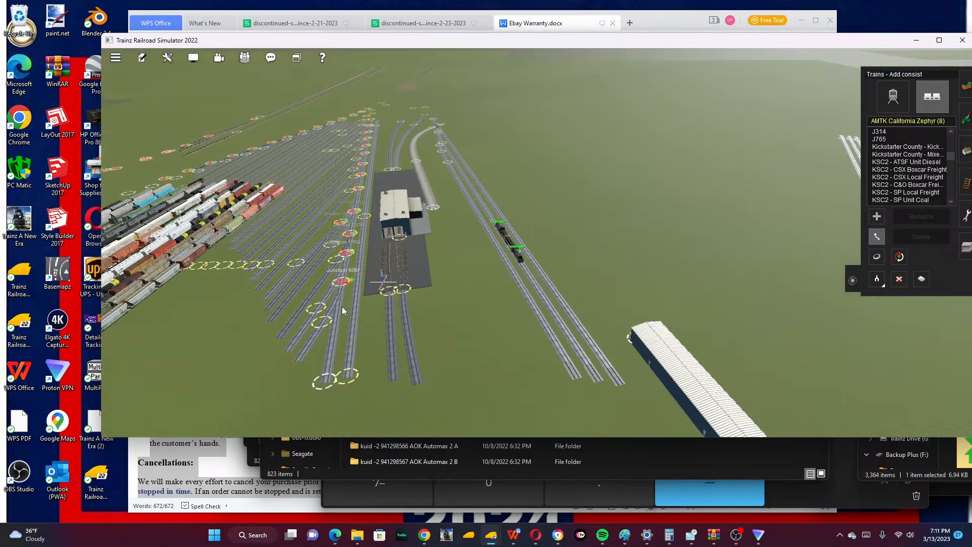
right_click(299, 266)
key(Left)
right_click(309, 240)
right_click(420, 205)
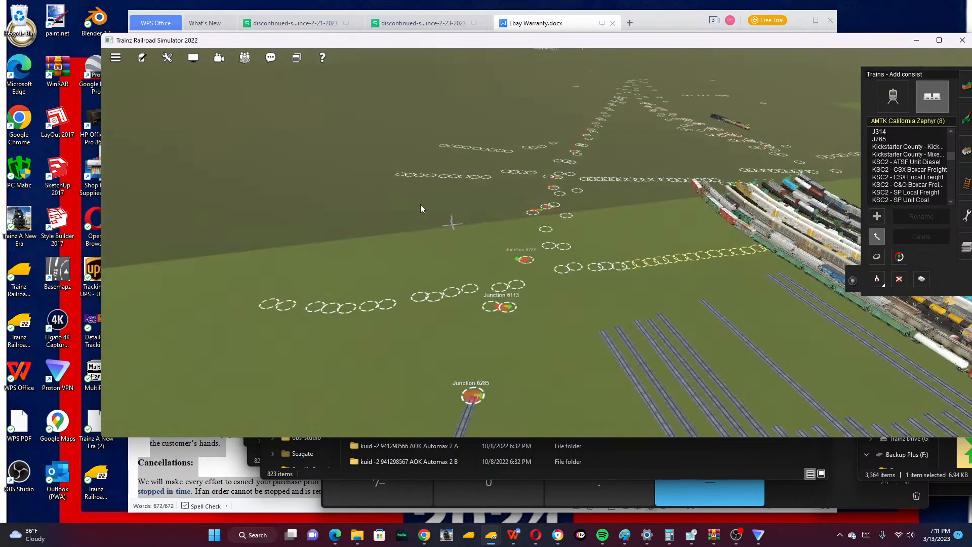
Survey the yard's entry tracks and junction ladders, from Junction 6451 to Junctions 6231 and 6165, for a clear track.
right_click(670, 155)
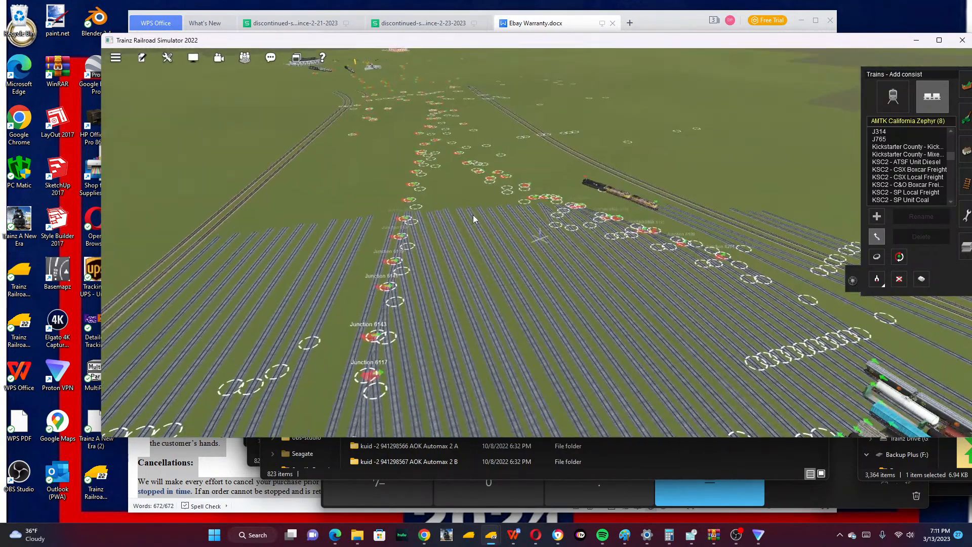
right_click(520, 173)
right_click(513, 165)
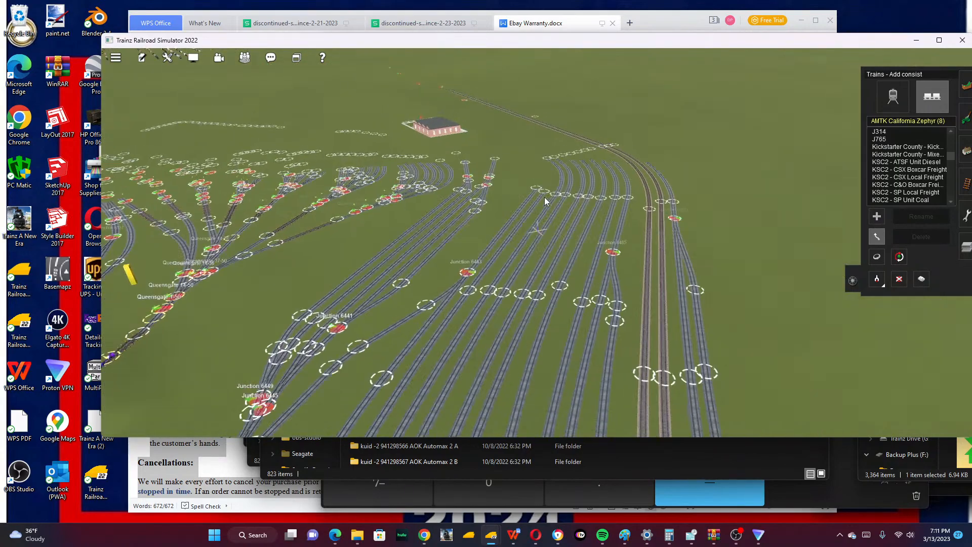
right_click(873, 300)
right_click(891, 311)
key(Right)
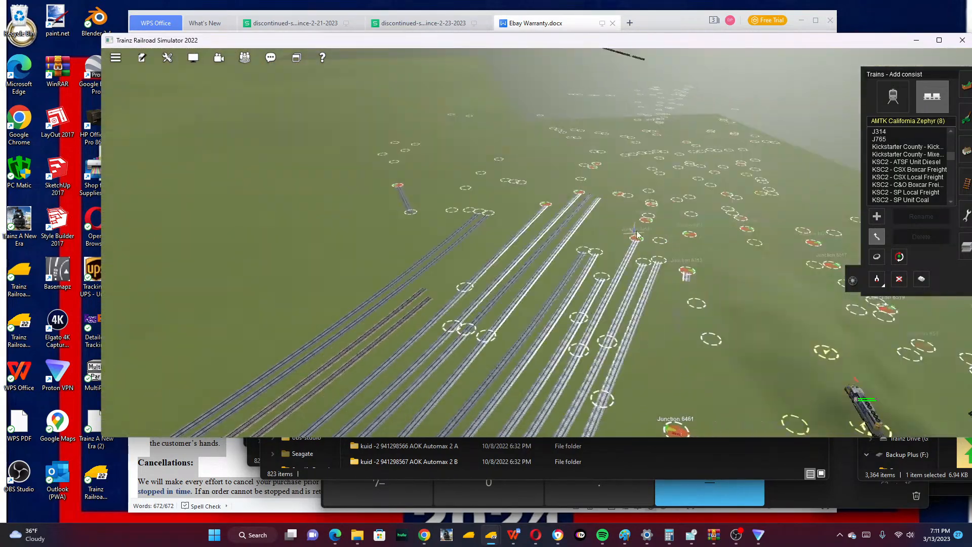
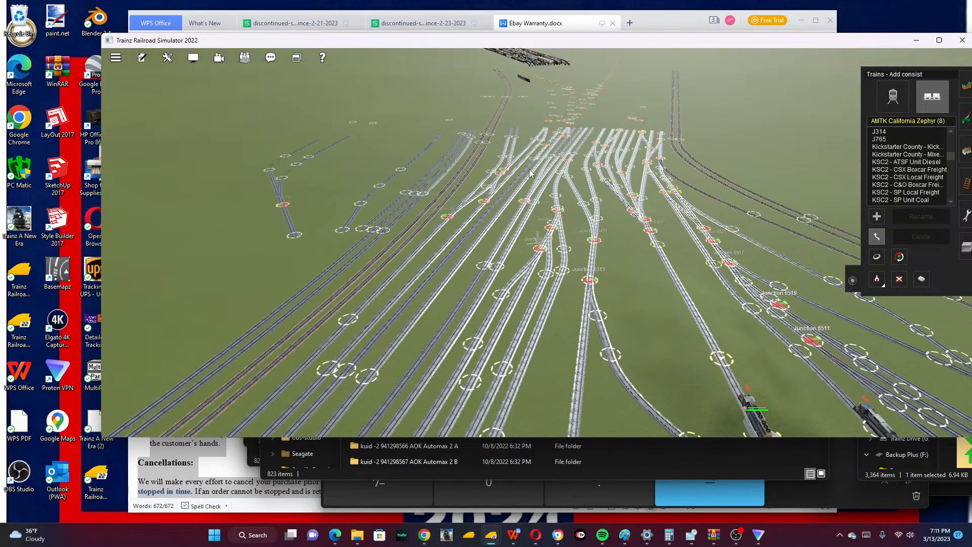
right_click(570, 159)
scroll(570, 159, up, 5)
scroll(551, 167, down, 3)
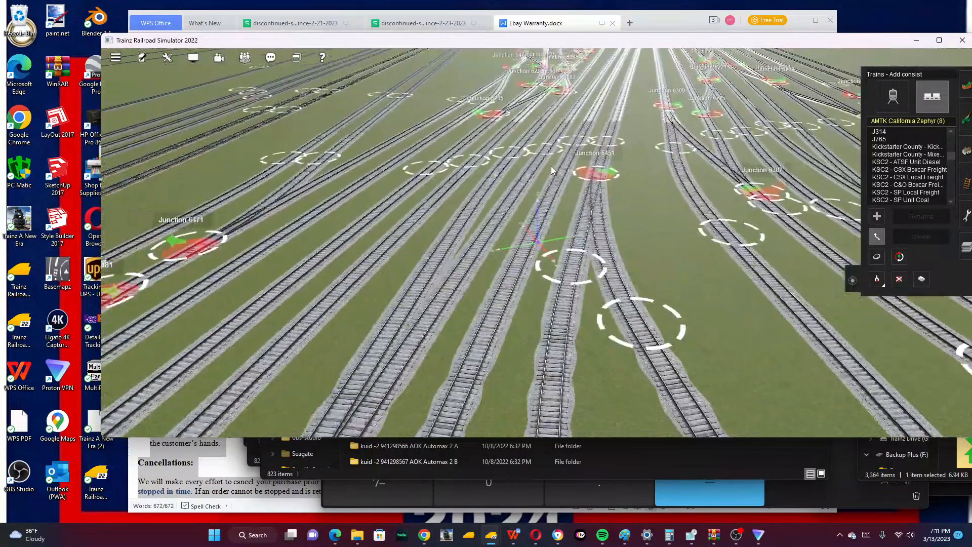
scroll(551, 166, down, 5)
right_click(501, 171)
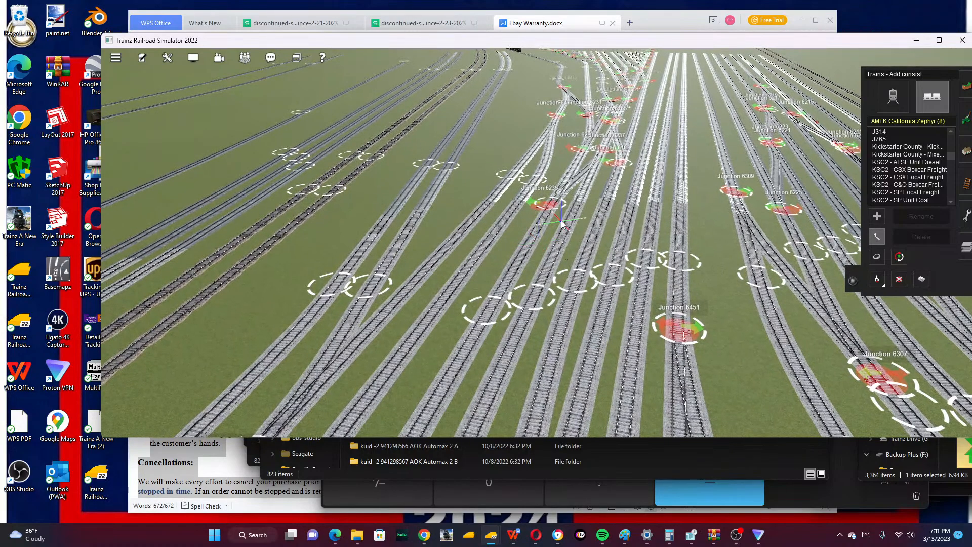
scroll(560, 227, up, 3)
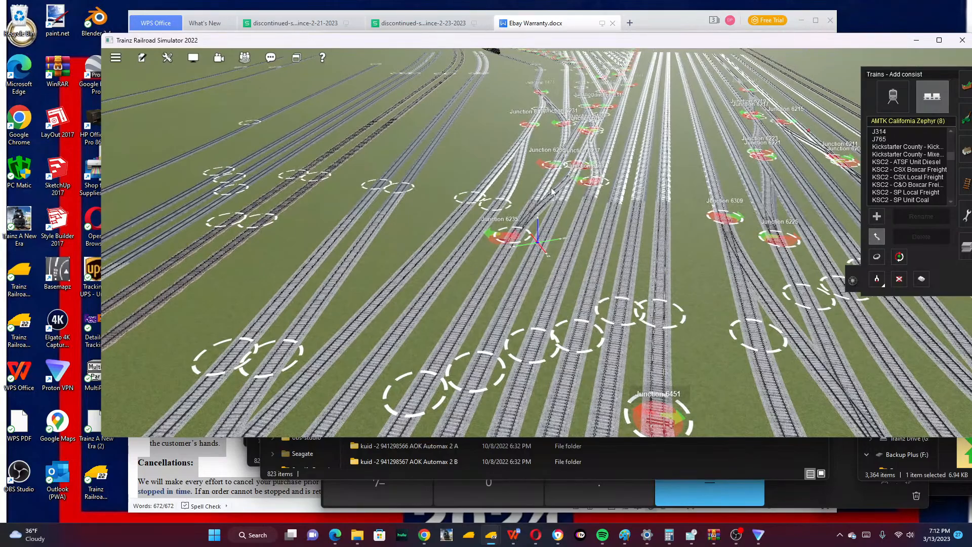
right_click(563, 162)
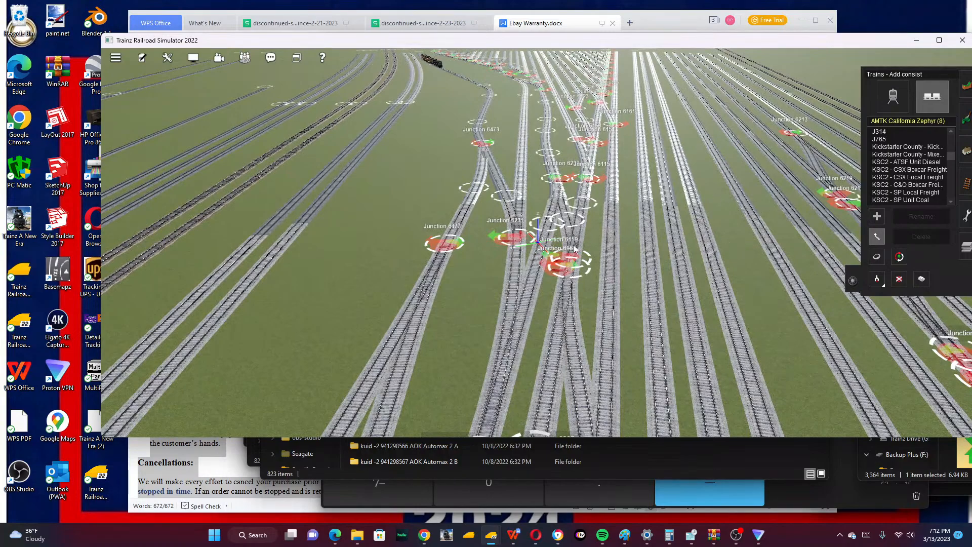
right_click(550, 236)
right_click(544, 202)
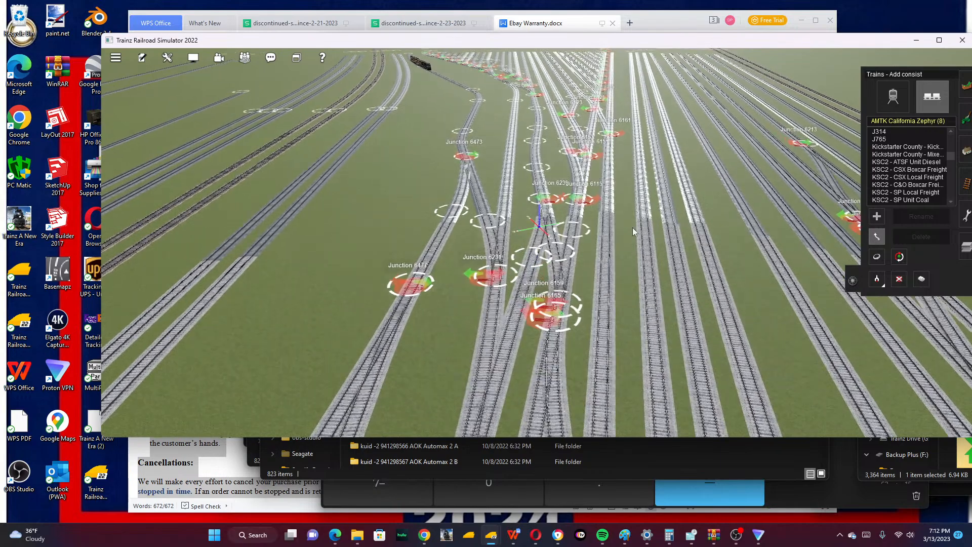
Place the NS - Manifest (8990ft) consist on the yard track just before Junction 6231.
scroll(922, 172, down, 6)
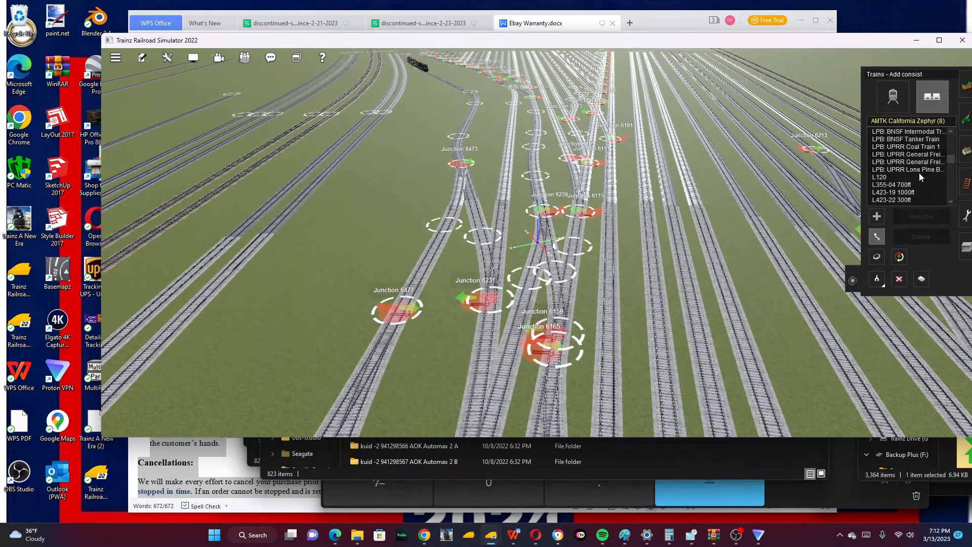
scroll(920, 177, down, 10)
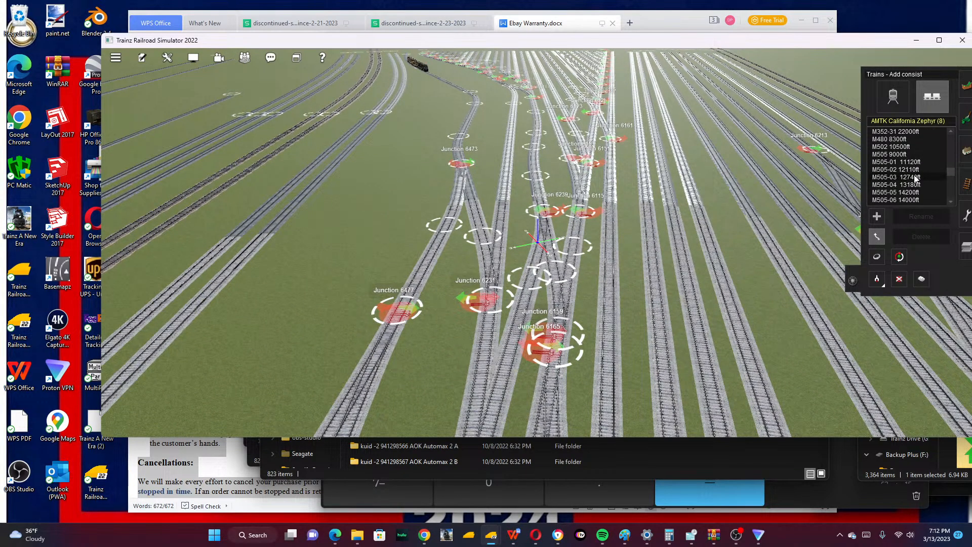
scroll(915, 178, down, 10)
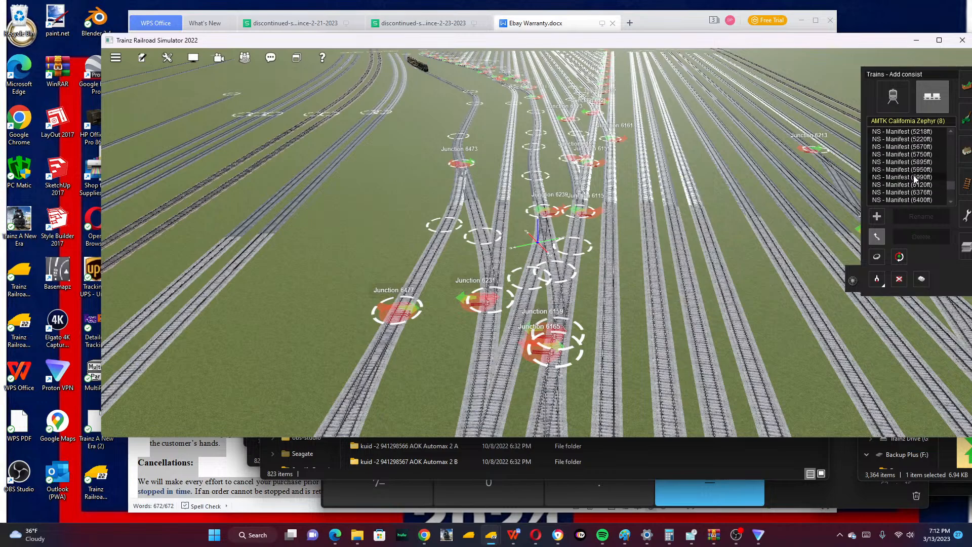
scroll(915, 178, down, 5)
click(916, 185)
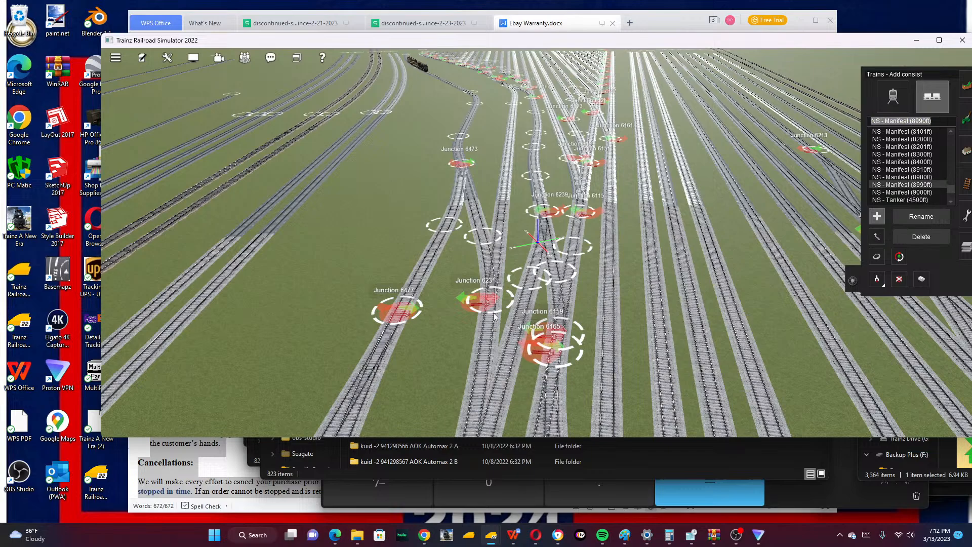
click(499, 380)
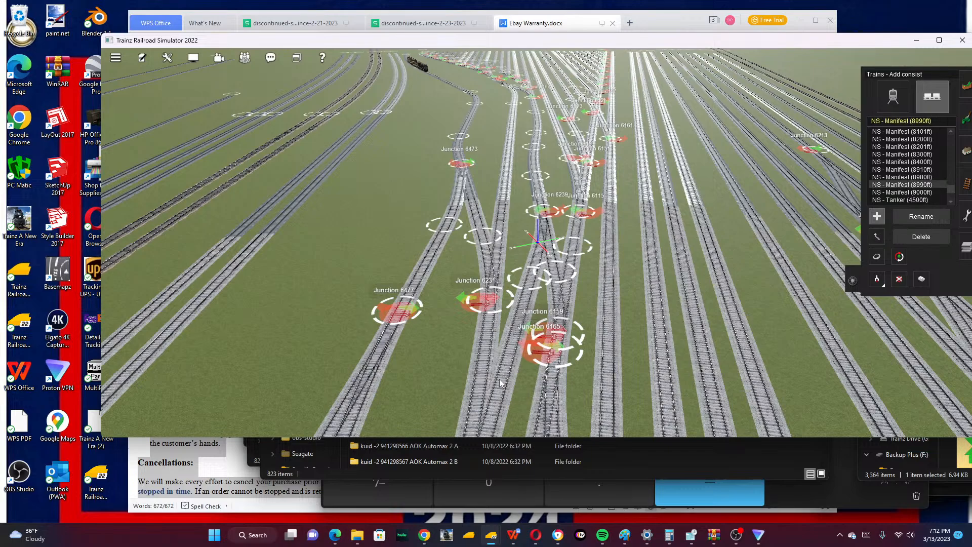
scroll(491, 324, down, 5)
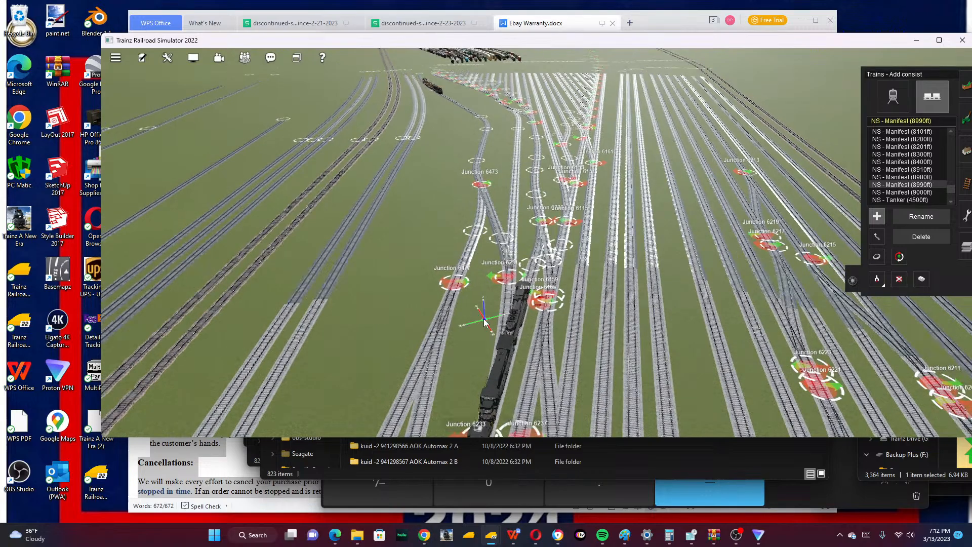
Move the NS manifest consist along its track through the yard ladder up to Junction 6177.
scroll(536, 288, down, 5)
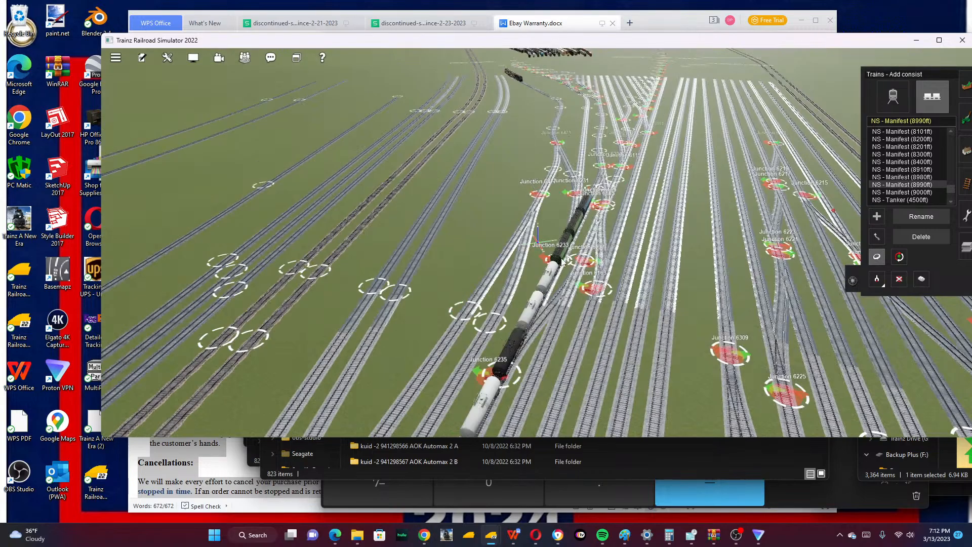
scroll(562, 260, up, 5)
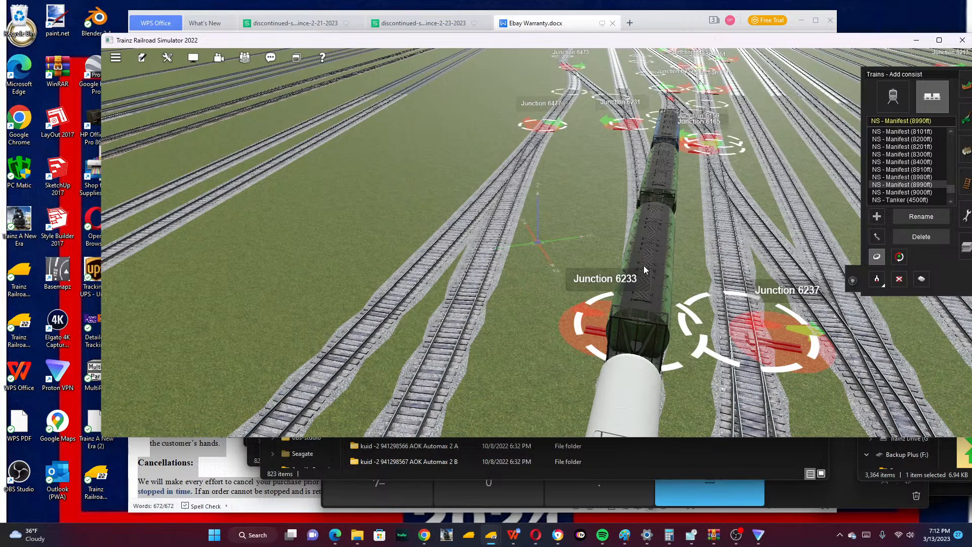
click(877, 237)
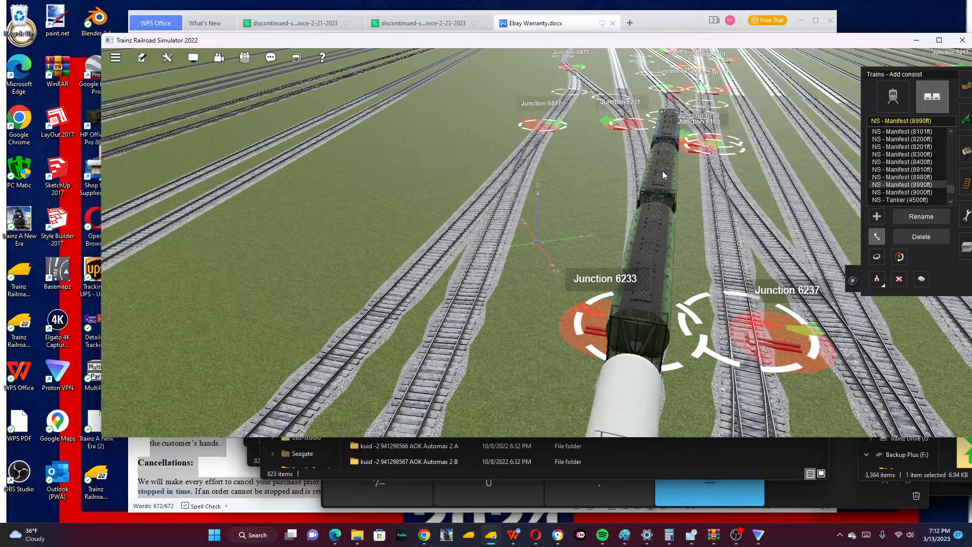
drag(663, 174, 483, 80)
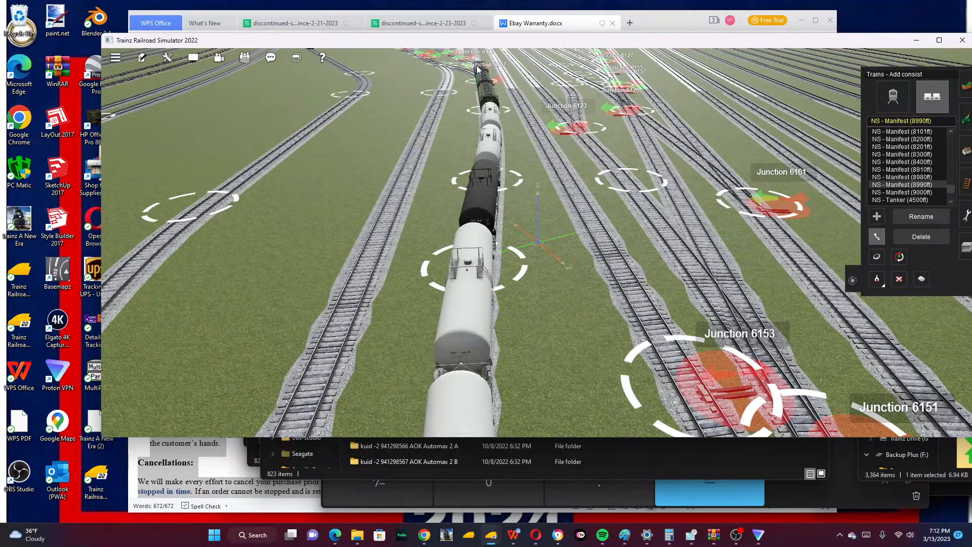
right_click(461, 77)
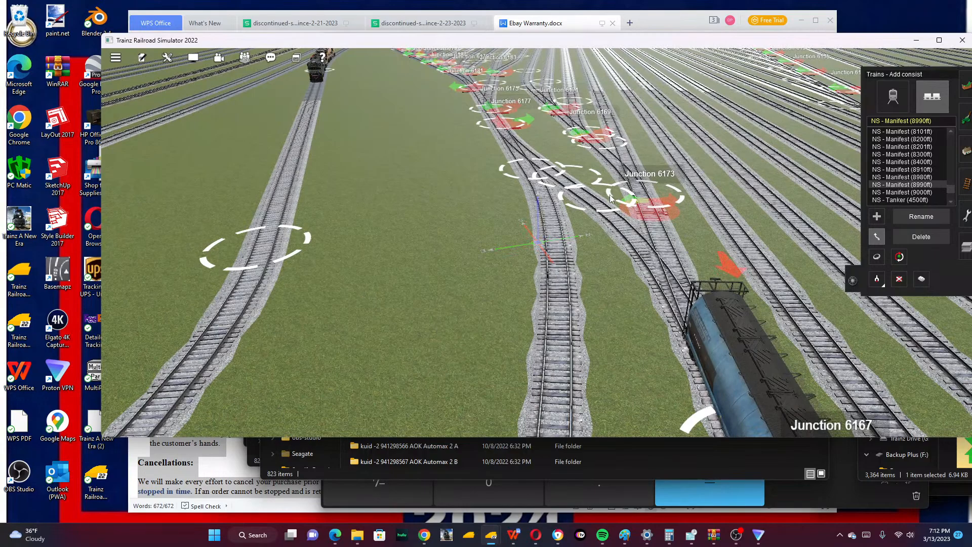
drag(607, 204, 522, 148)
scroll(531, 187, up, 3)
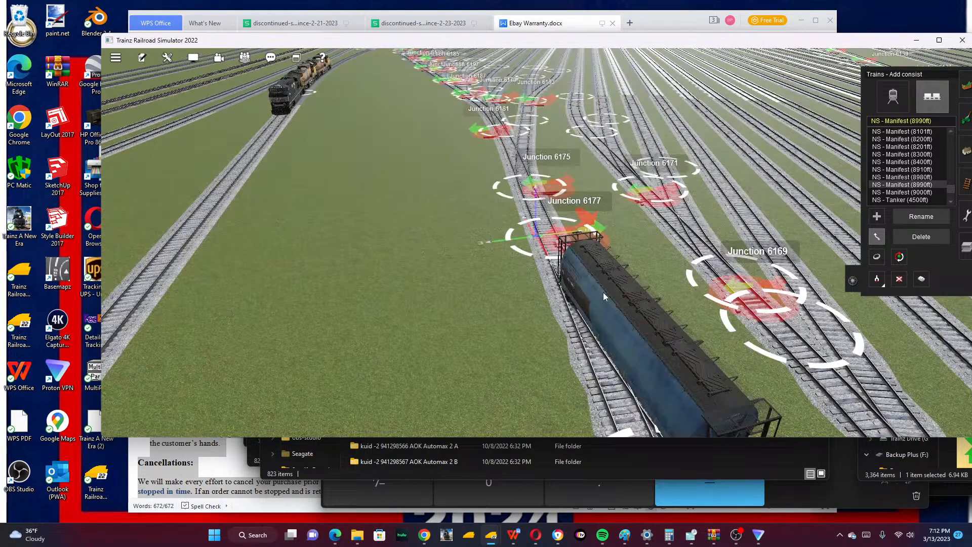
scroll(603, 293, down, 5)
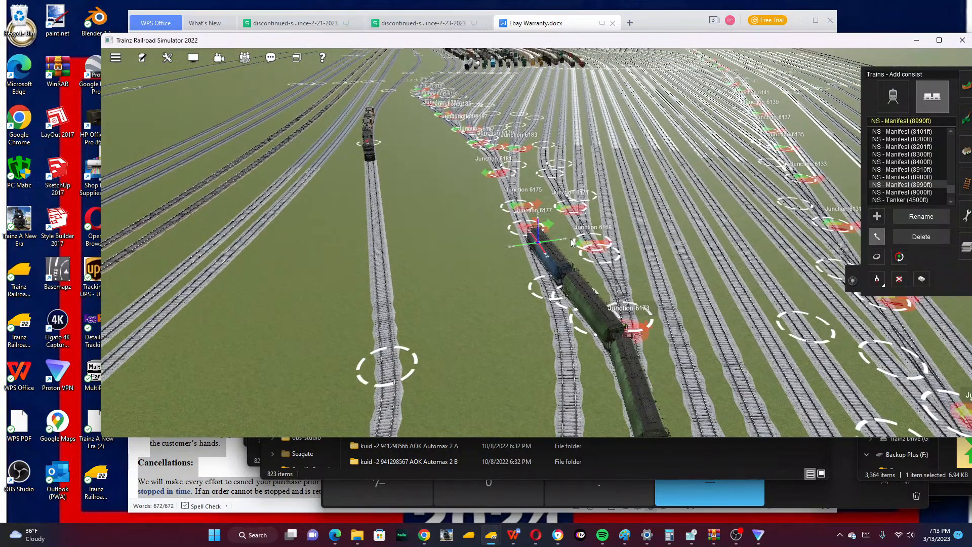
Inspect the parked freight trains and the locomotives waiting on the track beside the yard ladder.
right_click(572, 239)
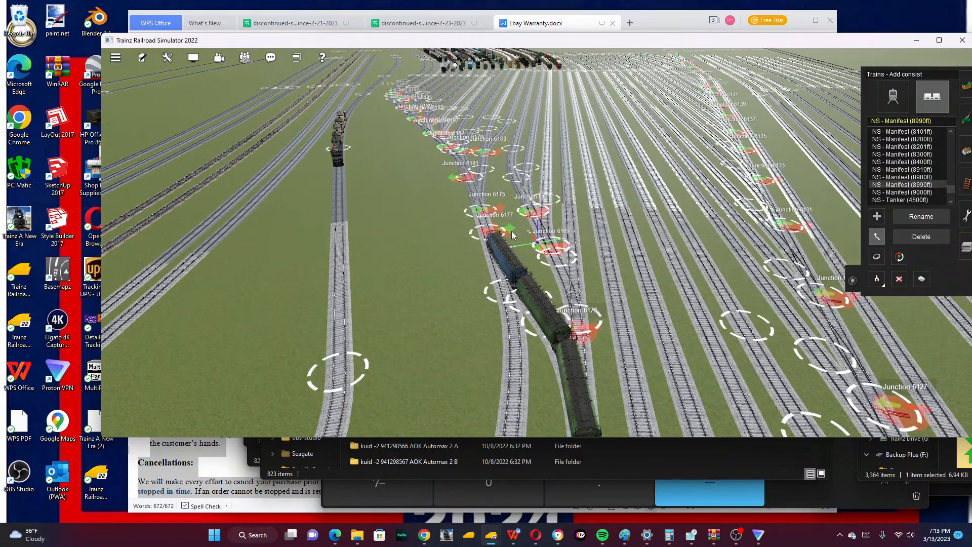
scroll(511, 210, down, 5)
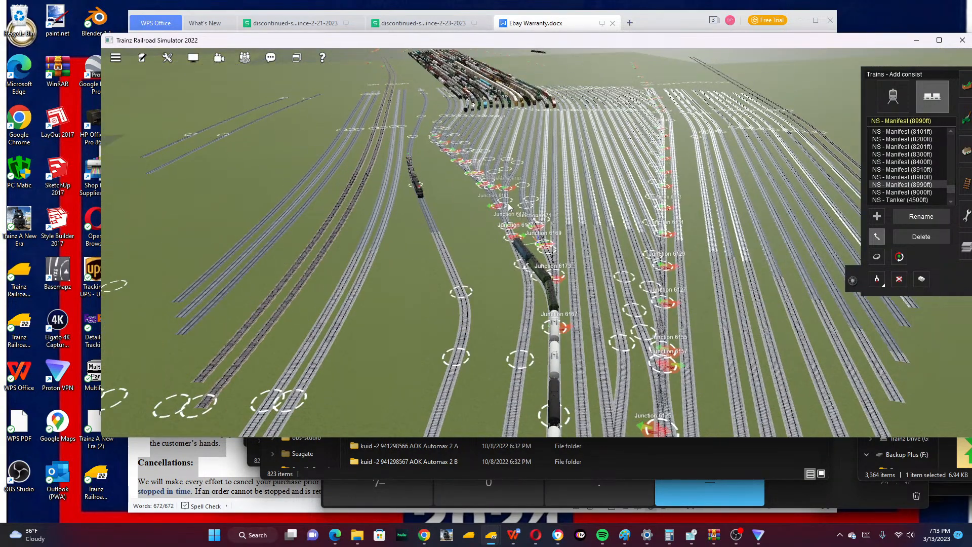
right_click(475, 77)
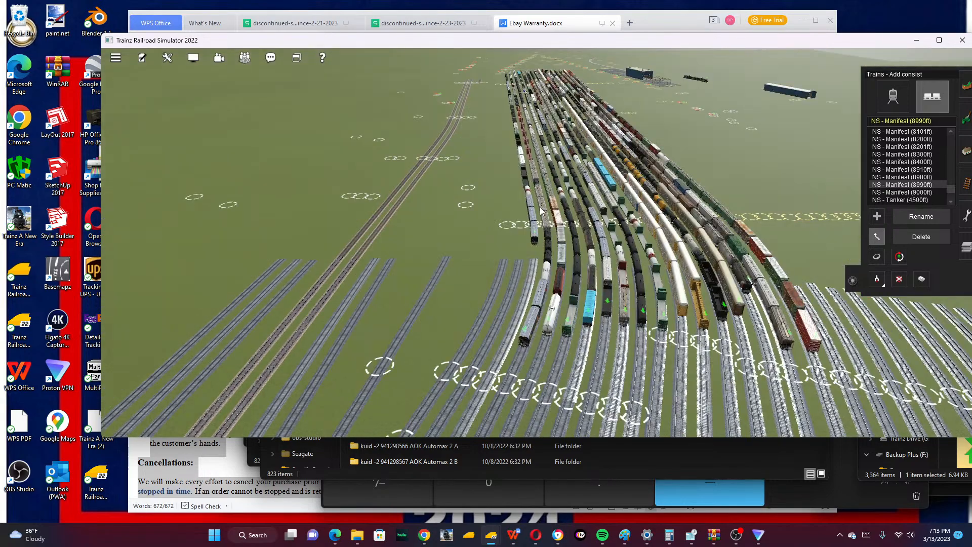
right_click(557, 329)
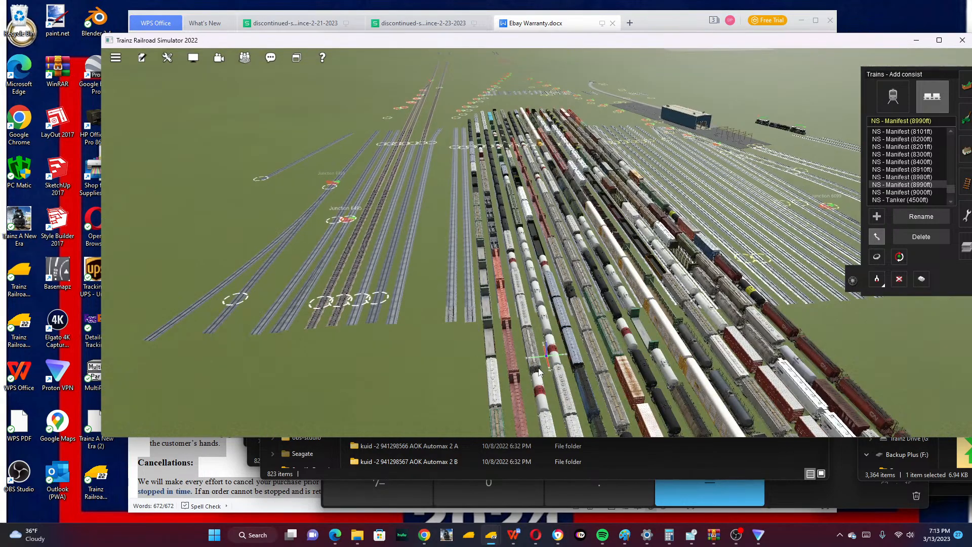
right_click(527, 354)
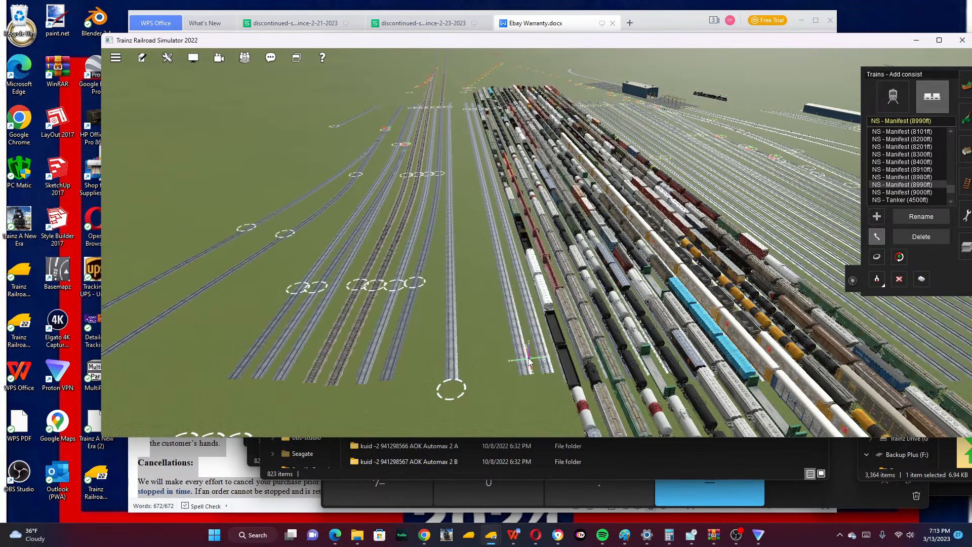
right_click(529, 359)
right_click(529, 359)
right_click(553, 341)
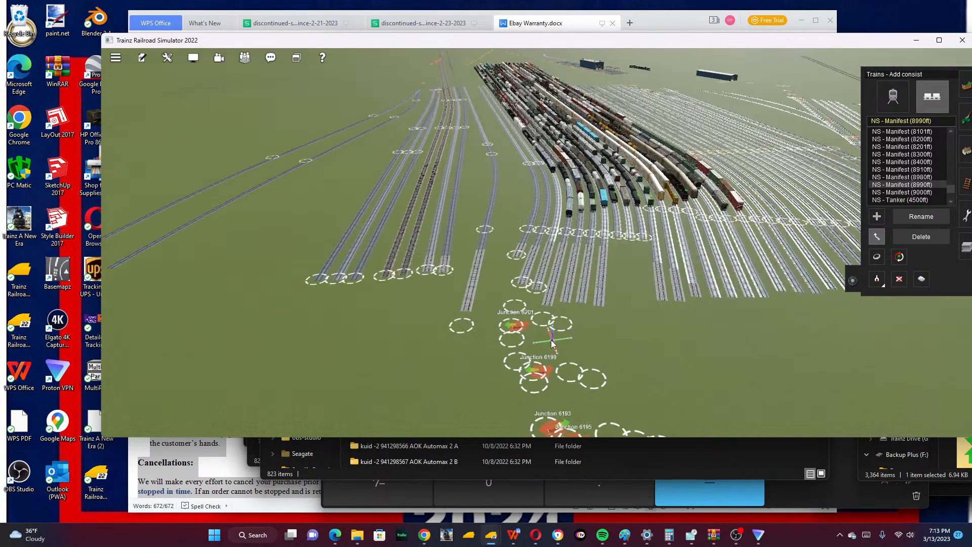
right_click(539, 315)
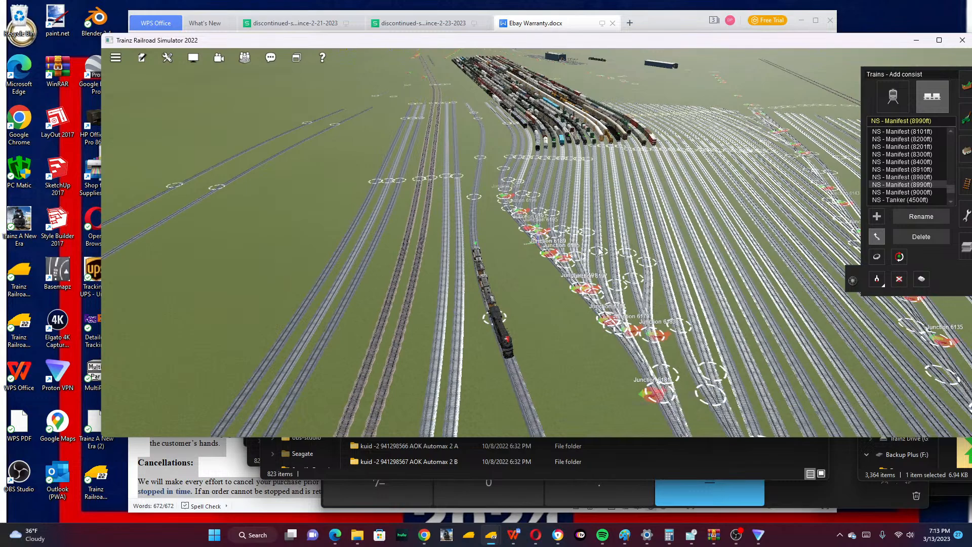
Switch from editing to driving the session and accept the QuickDrive setup.
click(169, 58)
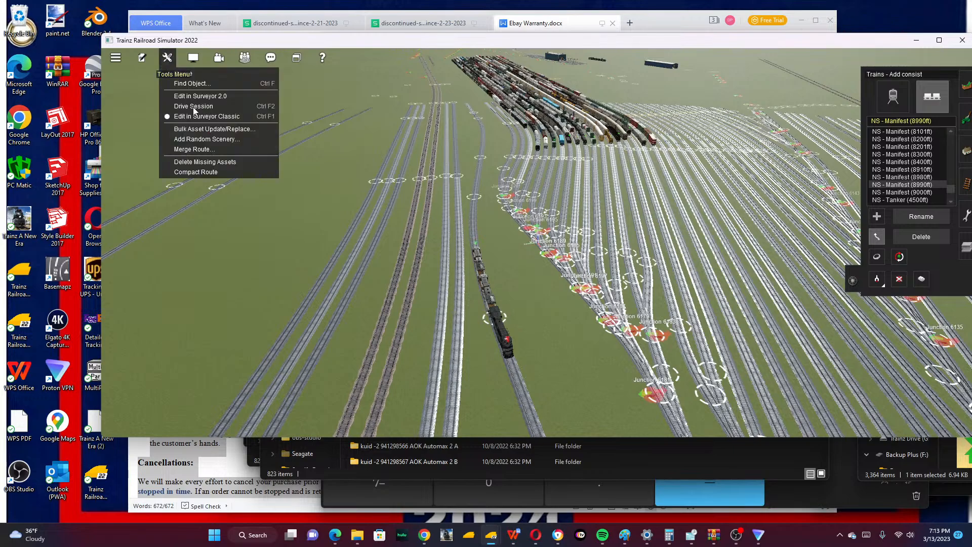
click(193, 106)
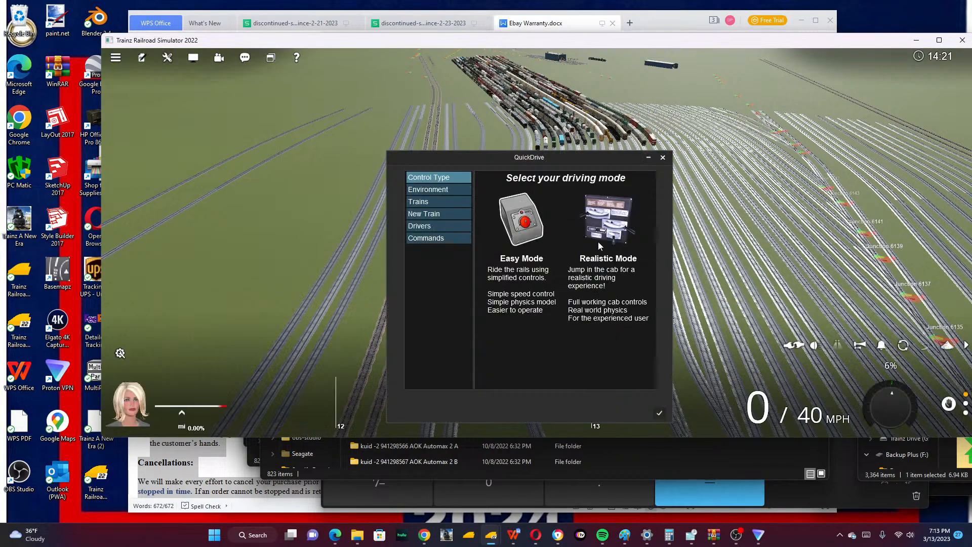
click(659, 412)
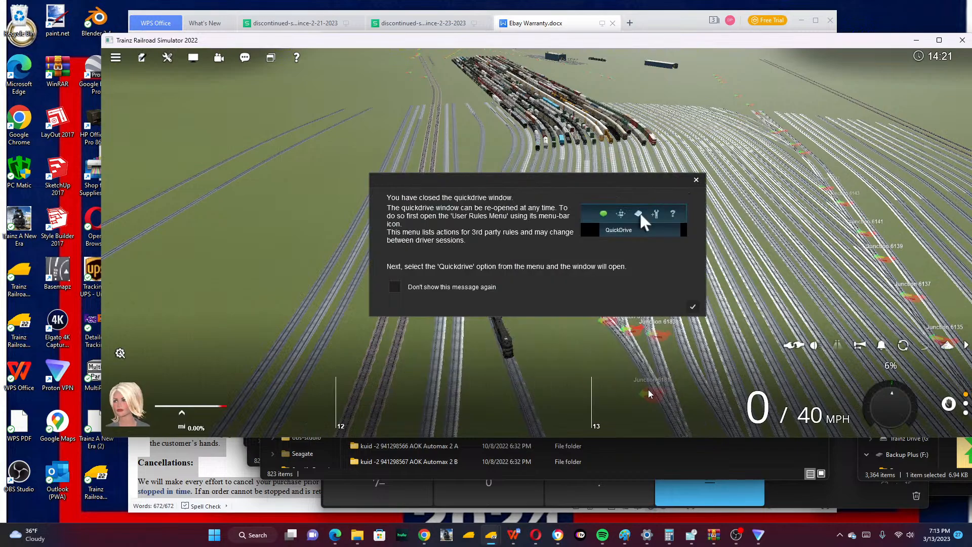
Dismiss the QuickDrive notice and examine the long manifest train from the yard ladder along to its NS lead locomotives.
click(694, 308)
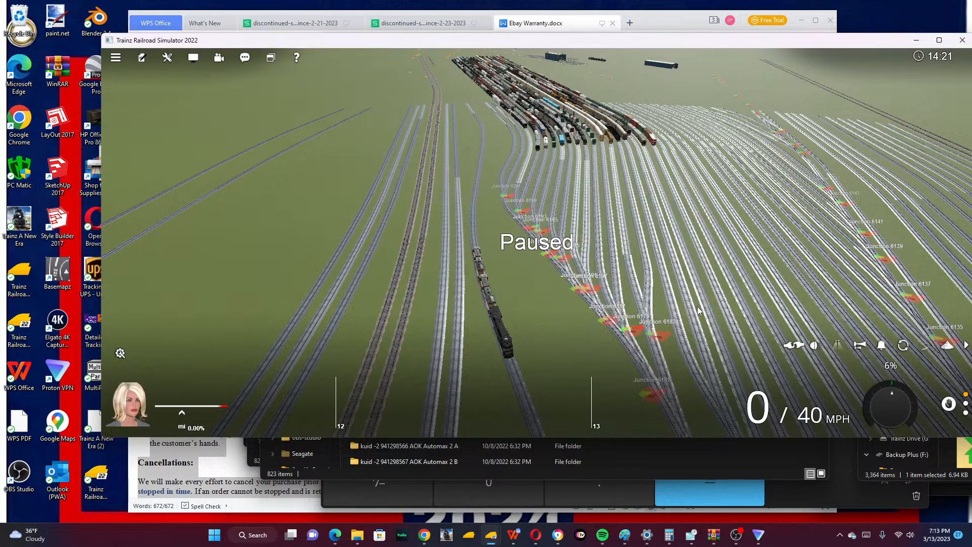
right_click(697, 342)
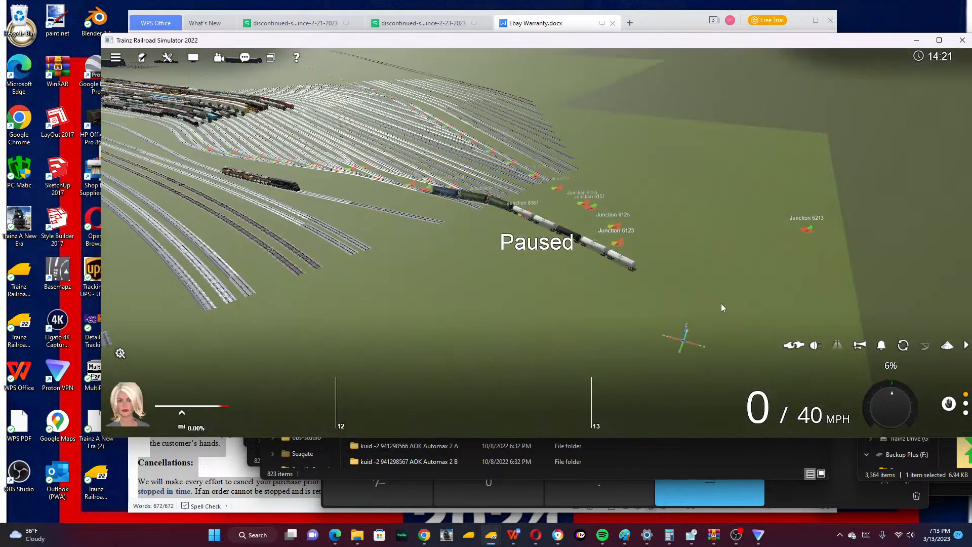
right_click(722, 305)
right_click(775, 255)
key(Right)
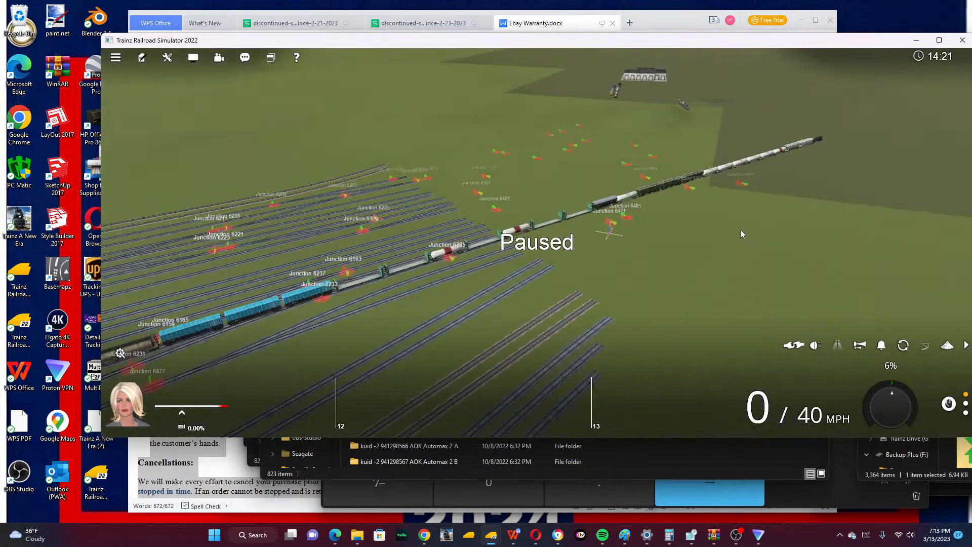
right_click(740, 229)
right_click(659, 182)
right_click(674, 175)
key(Right)
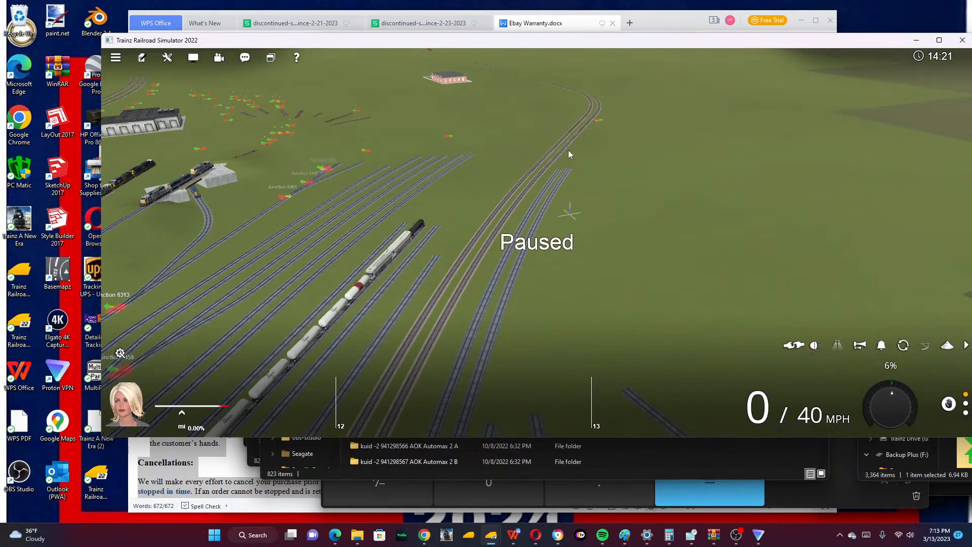
right_click(568, 150)
right_click(524, 143)
right_click(518, 144)
right_click(436, 136)
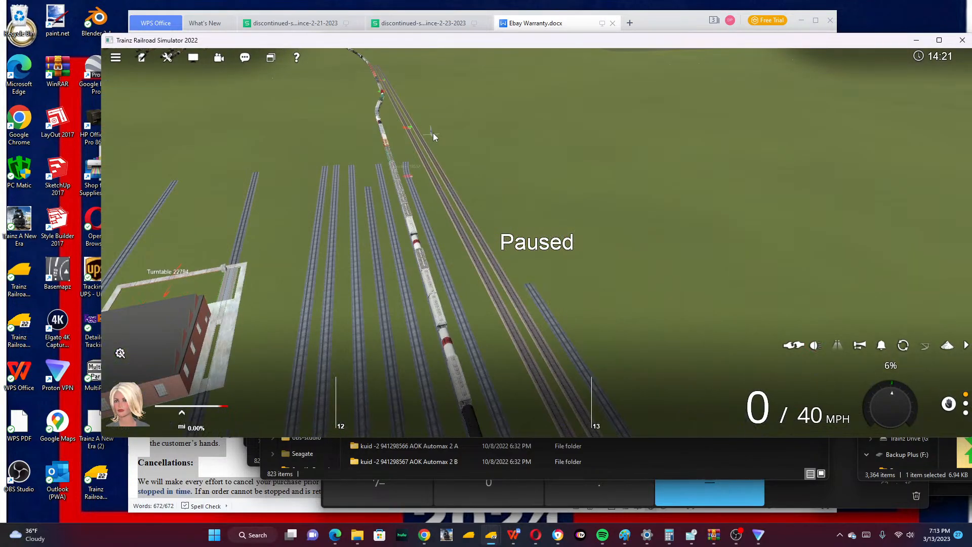
right_click(485, 120)
right_click(512, 109)
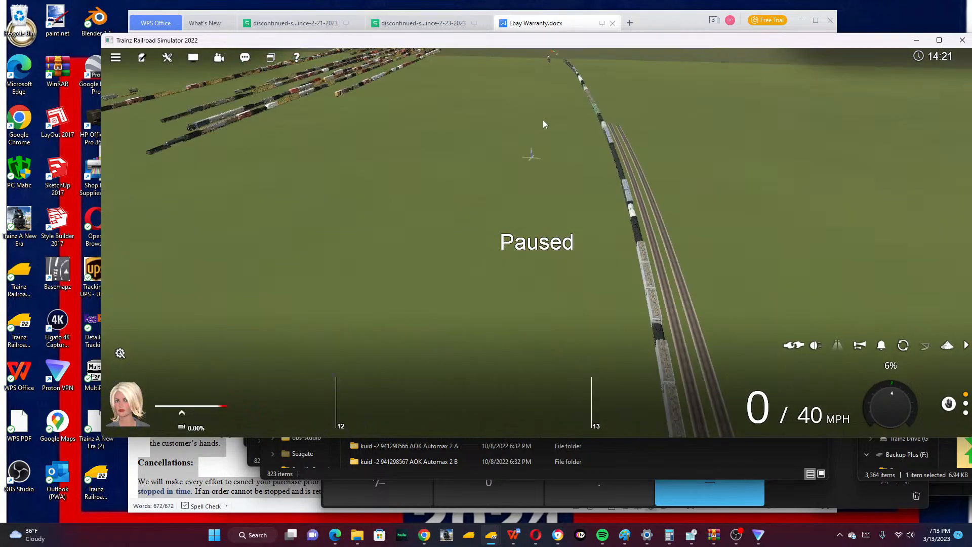
right_click(548, 117)
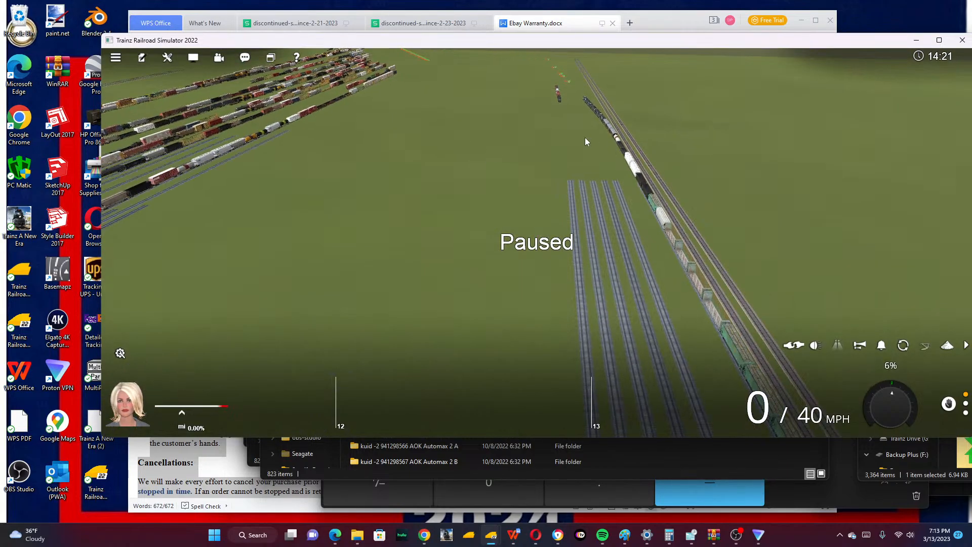
right_click(514, 142)
key(Right)
right_click(411, 268)
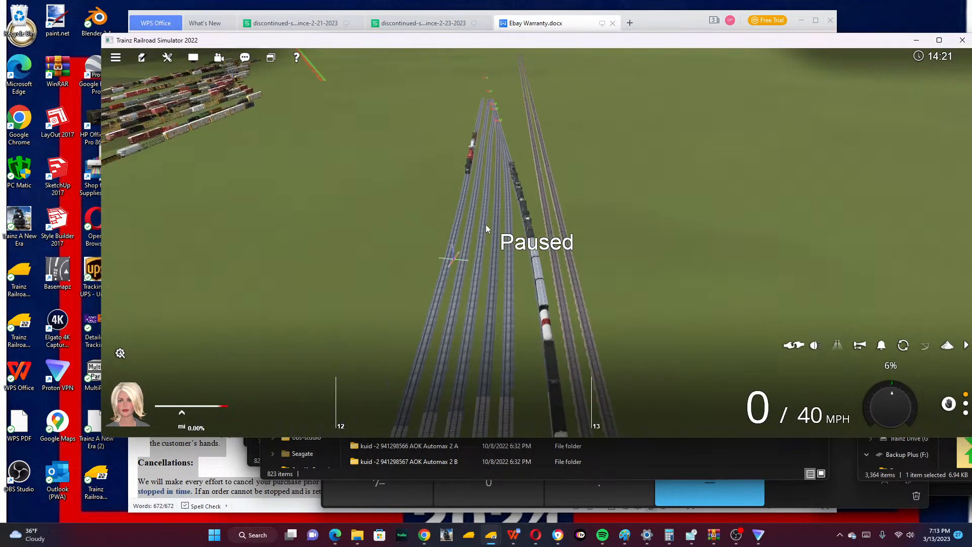
right_click(692, 255)
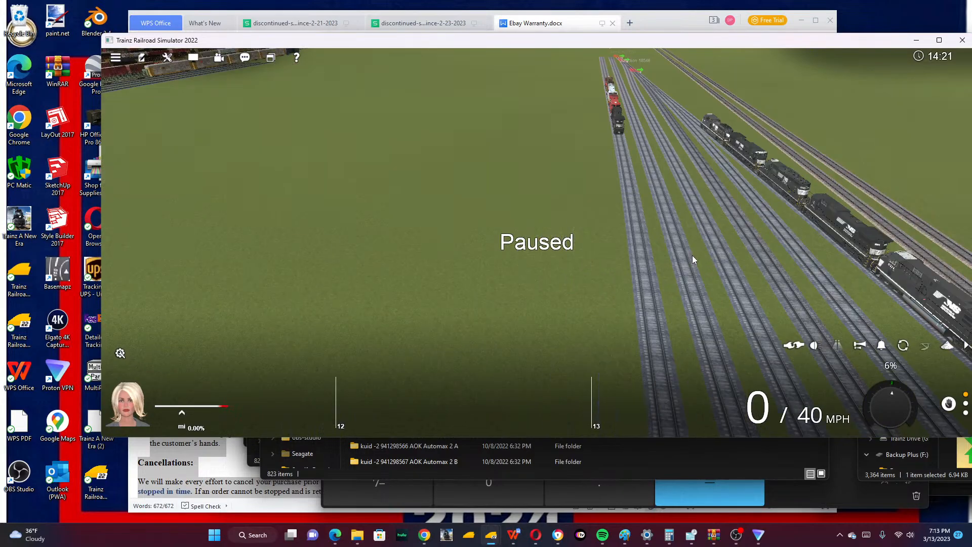
right_click(756, 199)
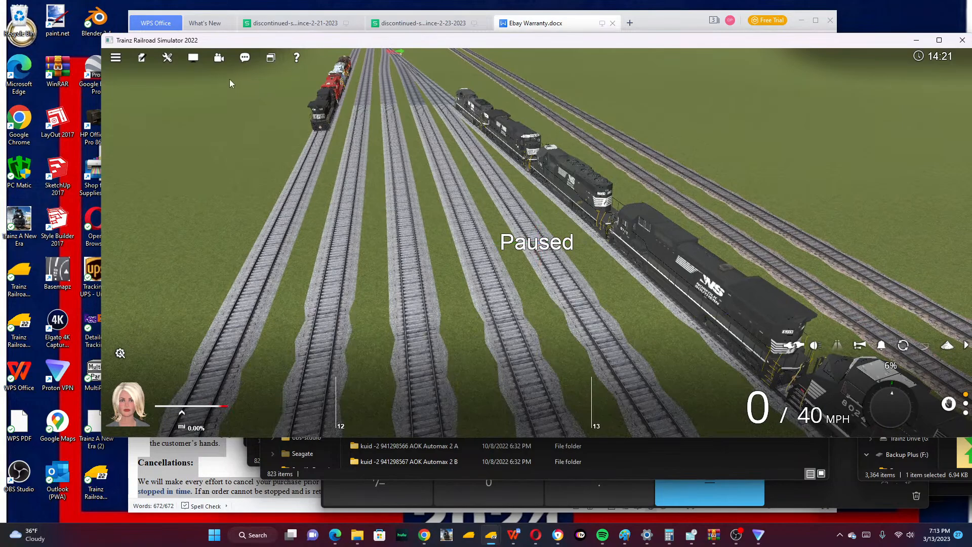
Return to editing in Surveyor Classic and open the train placement tools.
click(167, 57)
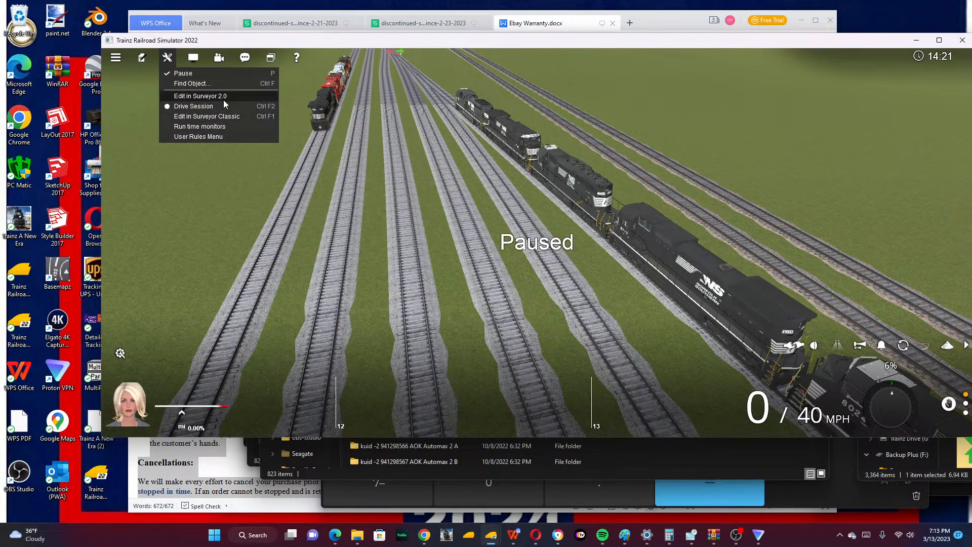
click(238, 118)
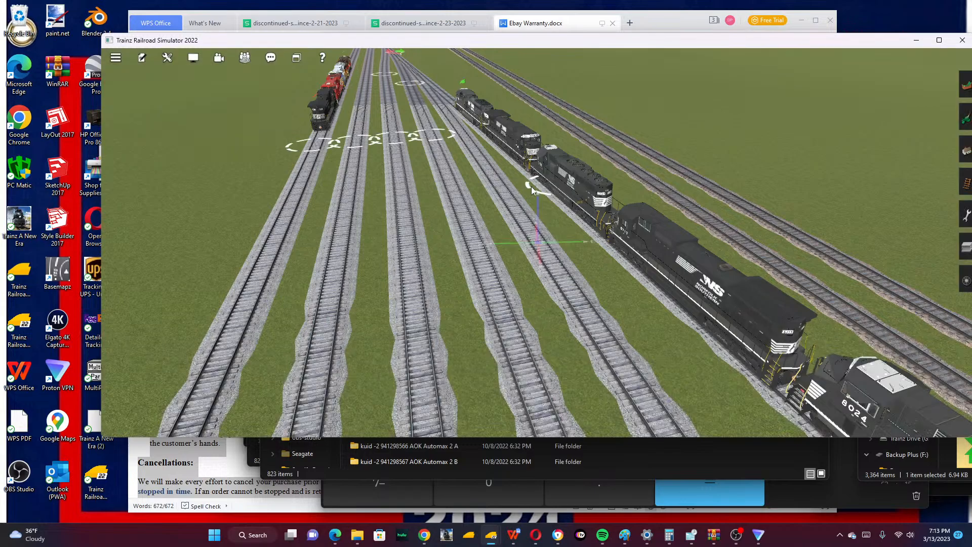
click(962, 279)
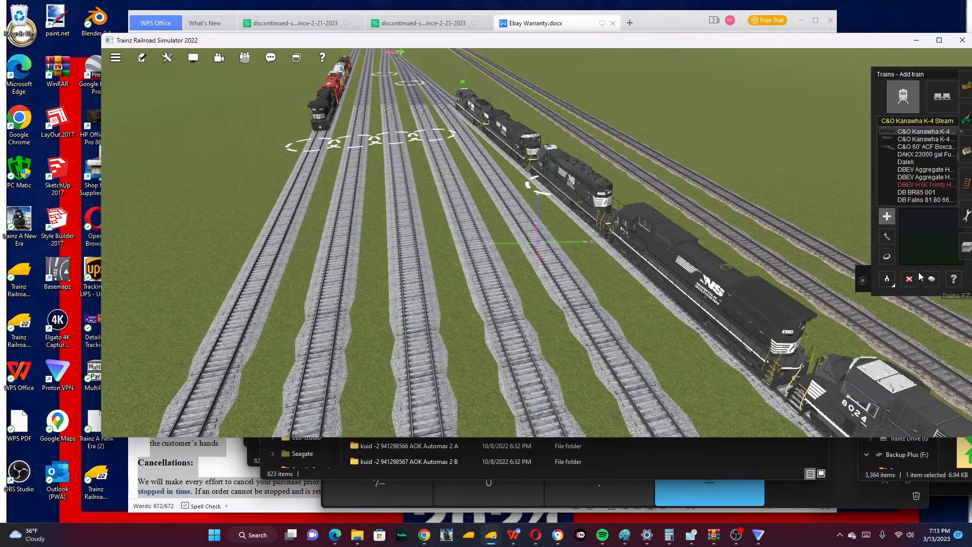
click(876, 278)
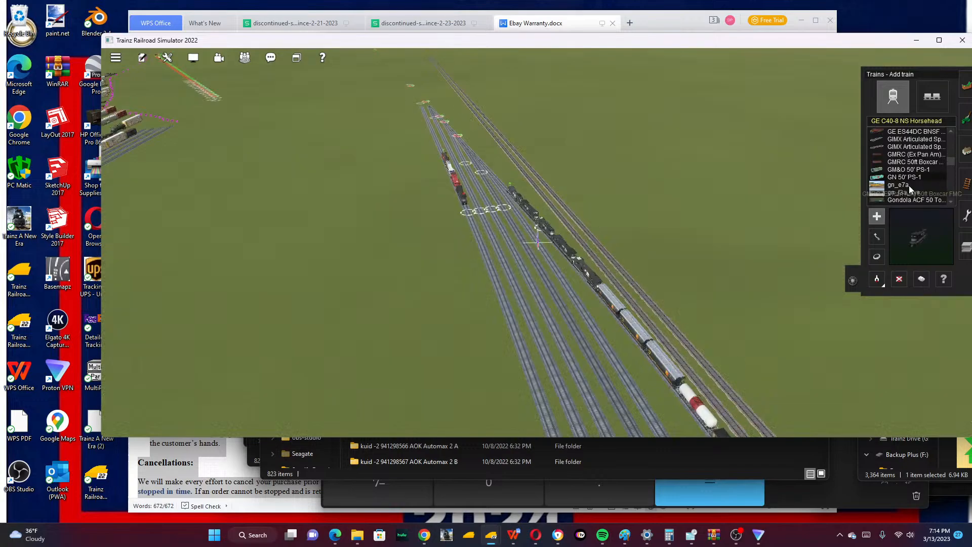
Search the train list for "ns" and choose the NS ES44AC locomotive for placement.
scroll(909, 189, down, 10)
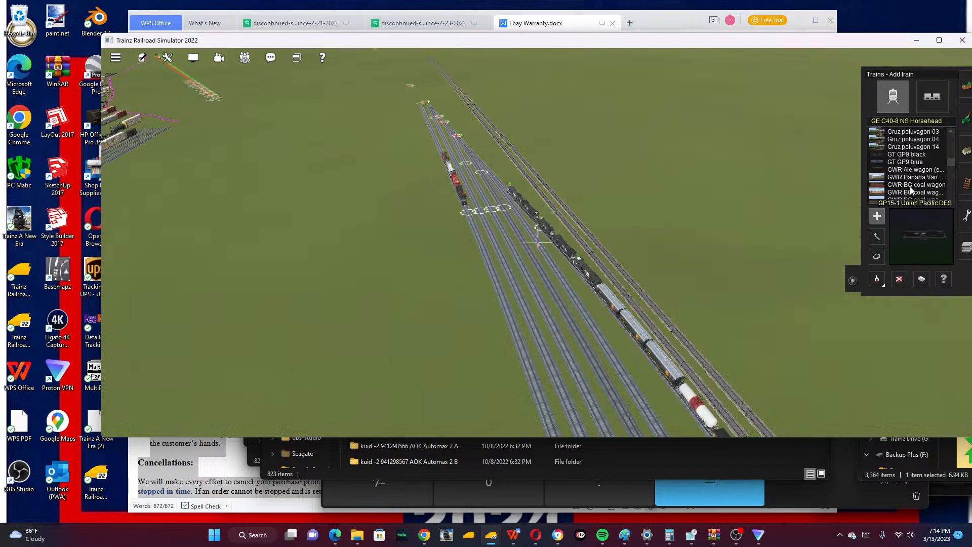
scroll(910, 190, down, 8)
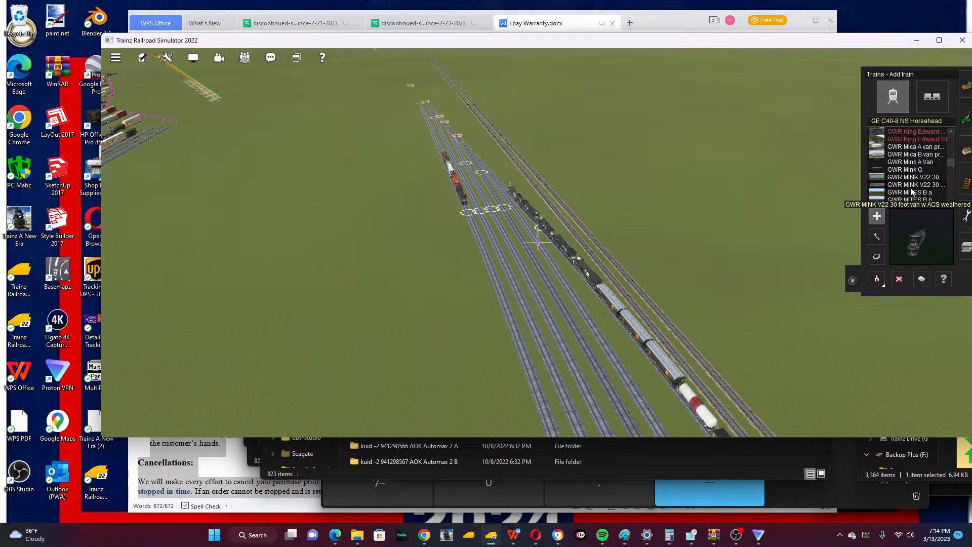
scroll(910, 188, up, 5)
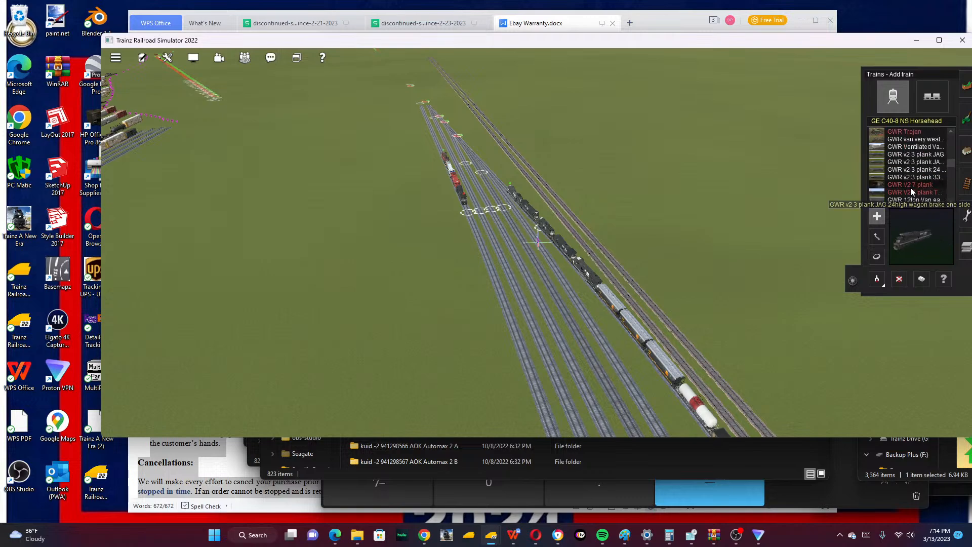
click(906, 121)
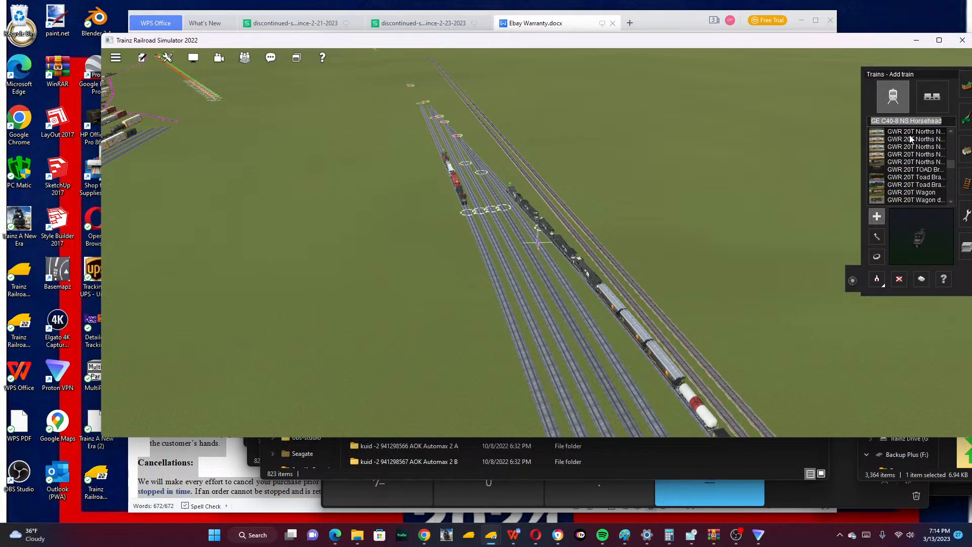
scroll(910, 130, up, 2)
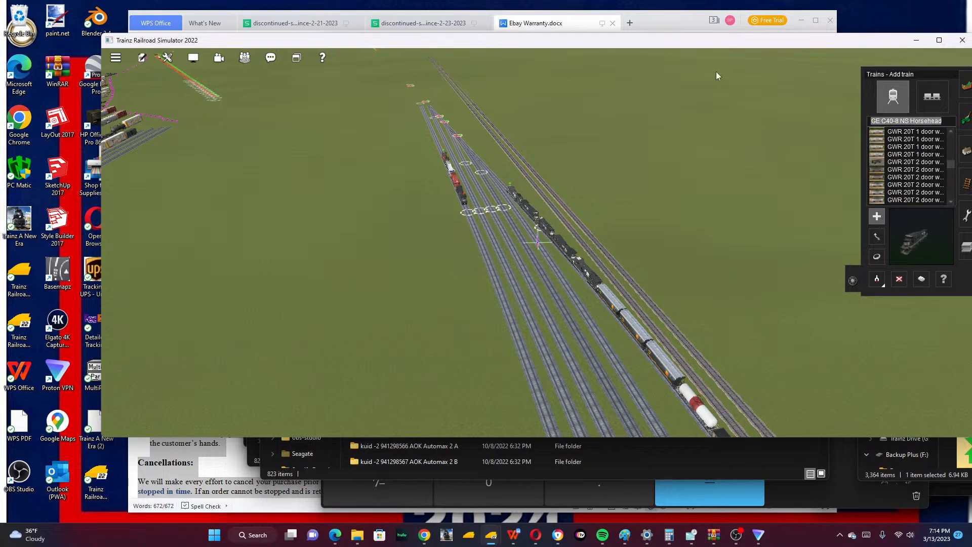
text(ns)
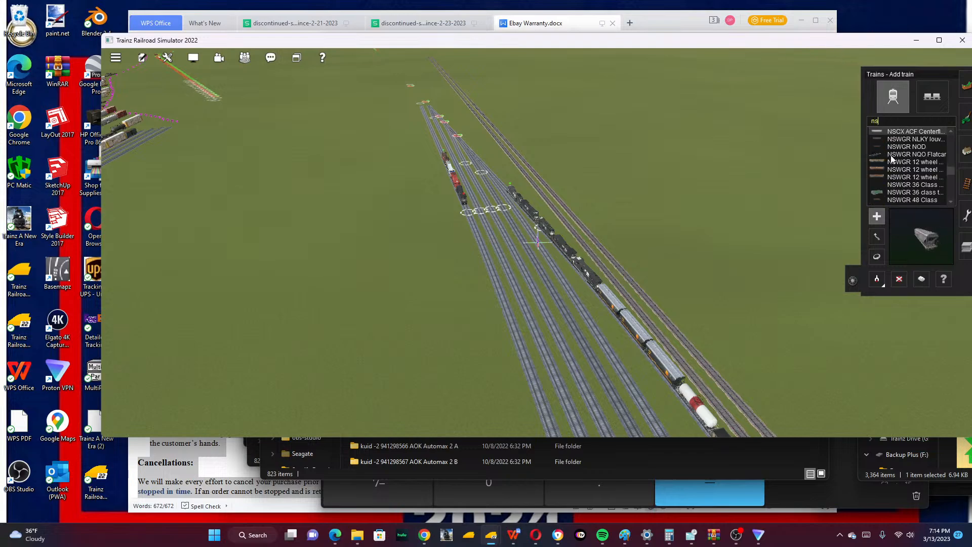
scroll(896, 172, up, 2)
scroll(895, 174, down, 4)
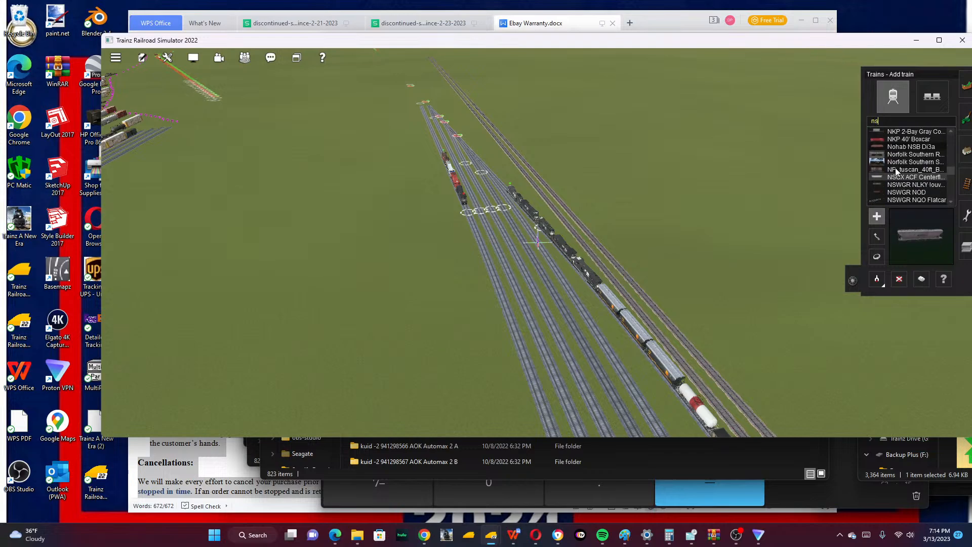
scroll(894, 175, down, 1)
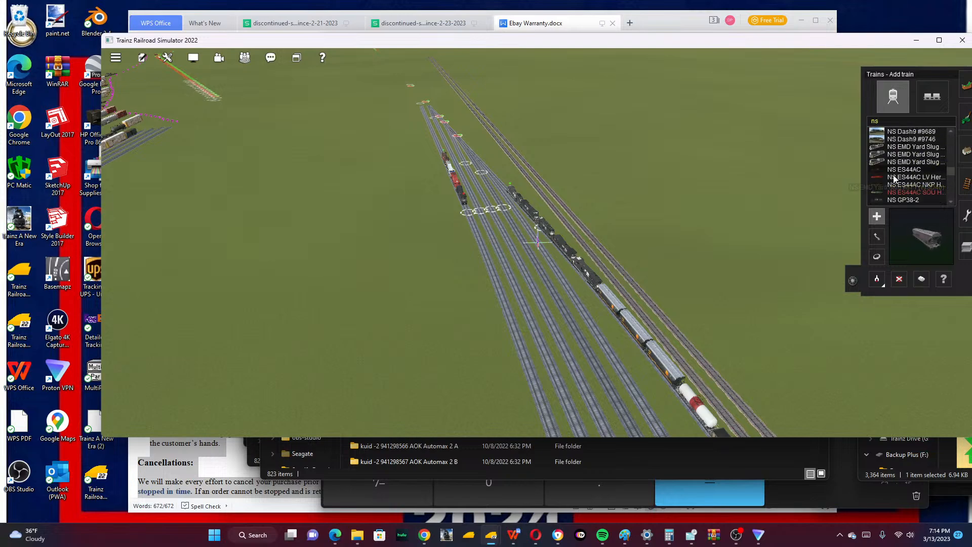
click(920, 177)
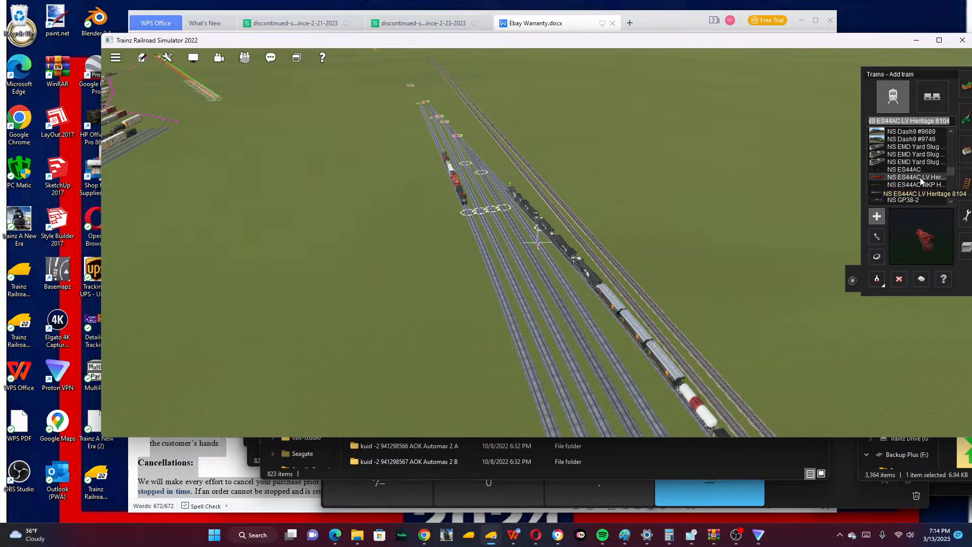
click(911, 169)
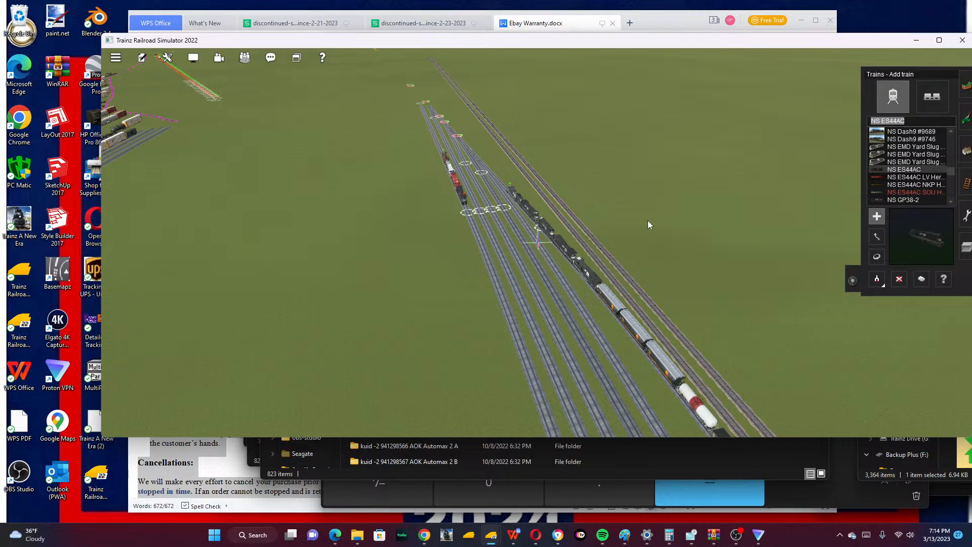
Place the NS ES44AC on the track directly in front of the NS manifest consist's lead locomotive.
drag(417, 151, 649, 341)
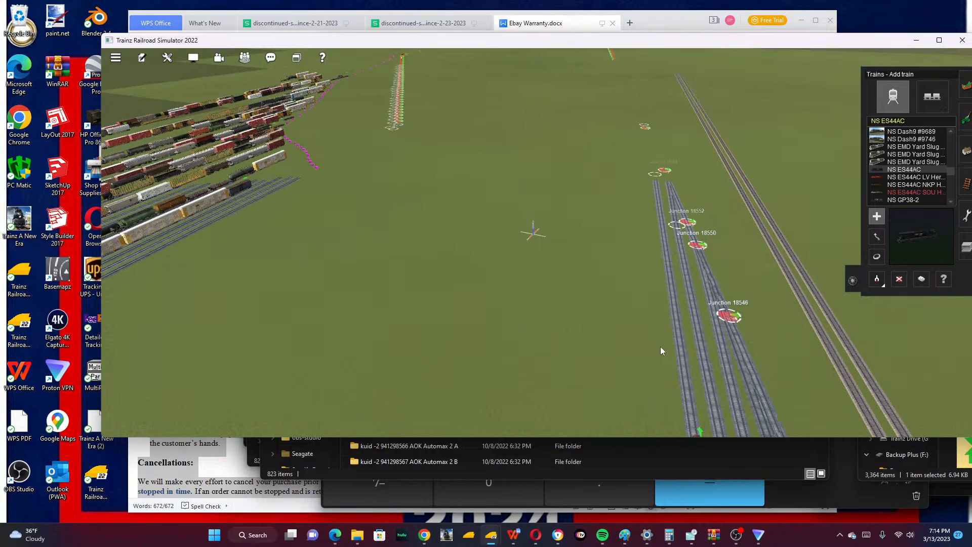
right_click(661, 347)
right_click(669, 349)
key(Left)
scroll(657, 330, down, 3)
scroll(549, 271, up, 3)
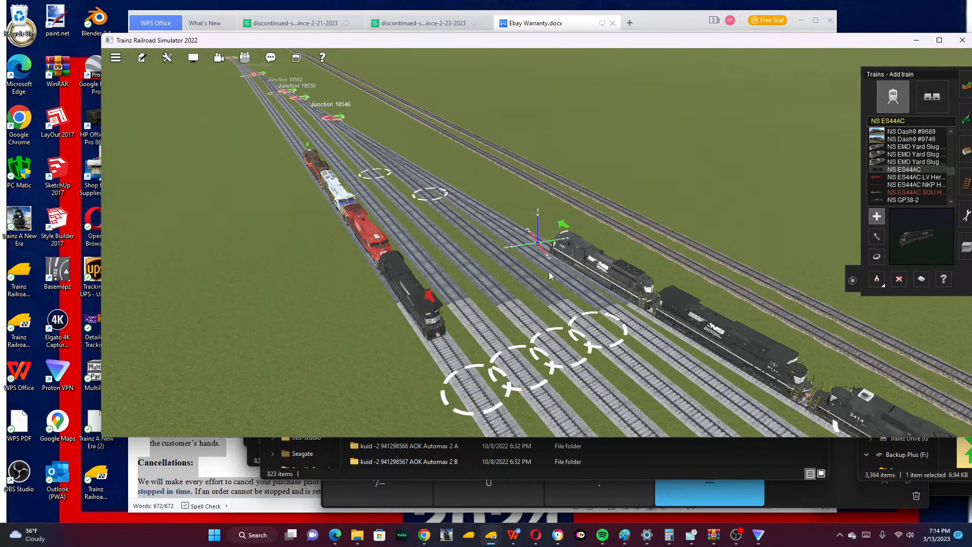
click(540, 251)
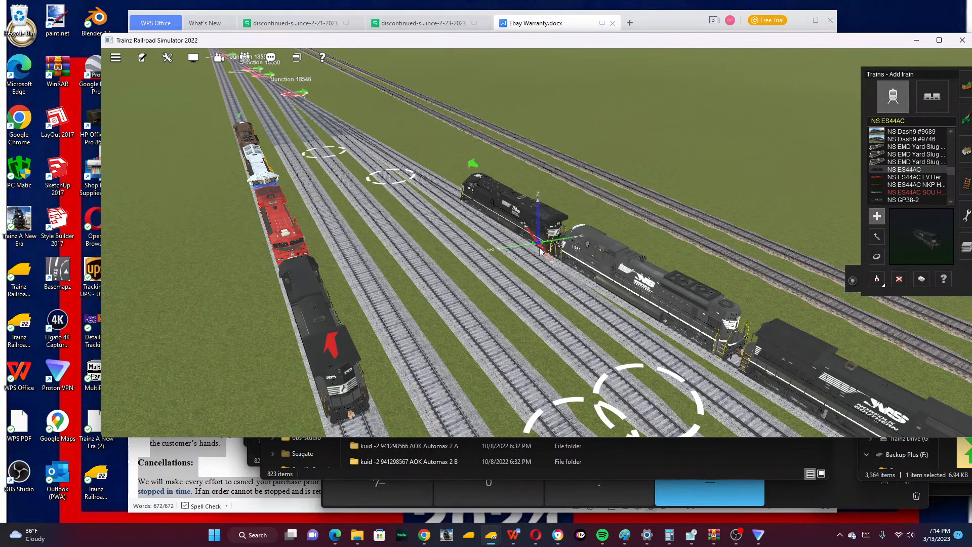
Rotate the NS locomotive directly behind the new lead ES44AC and check the lineup of engines.
click(876, 257)
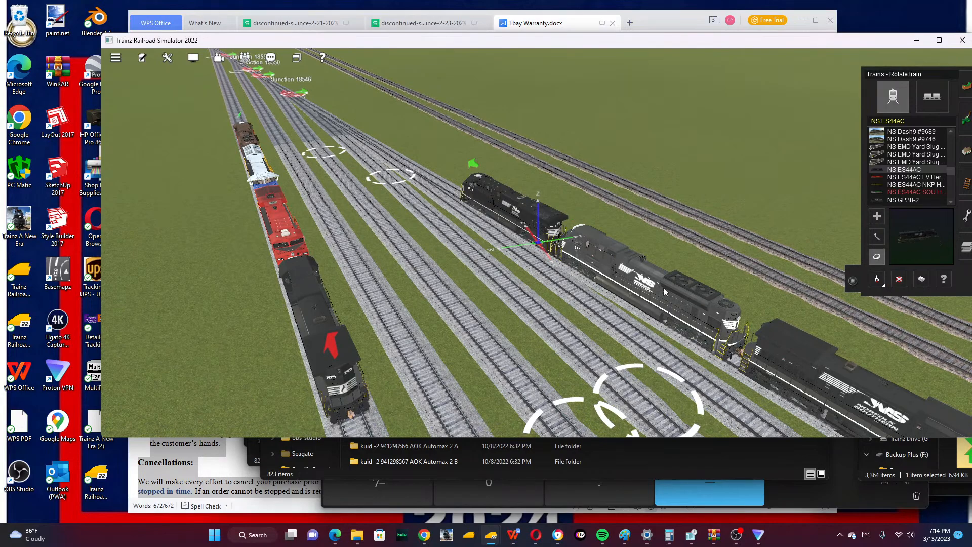
click(663, 287)
key(Left)
right_click(745, 334)
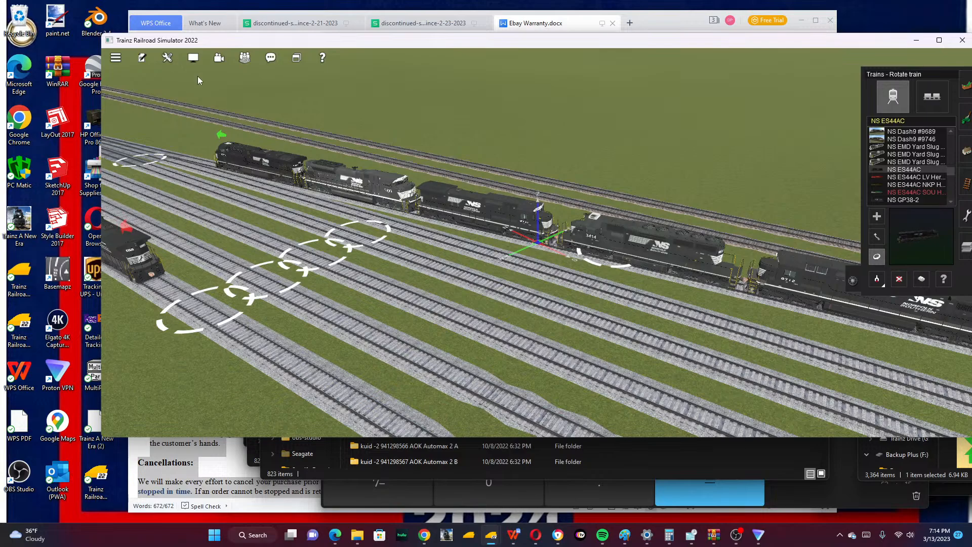
right_click(692, 292)
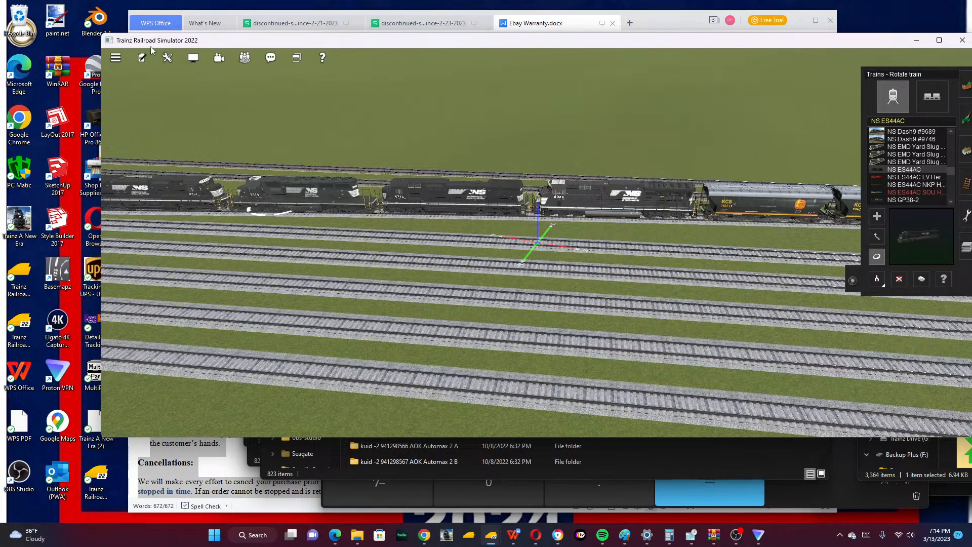
Switch back to driving the session, accept the QuickDrive setup and dismiss its closing notice.
click(166, 60)
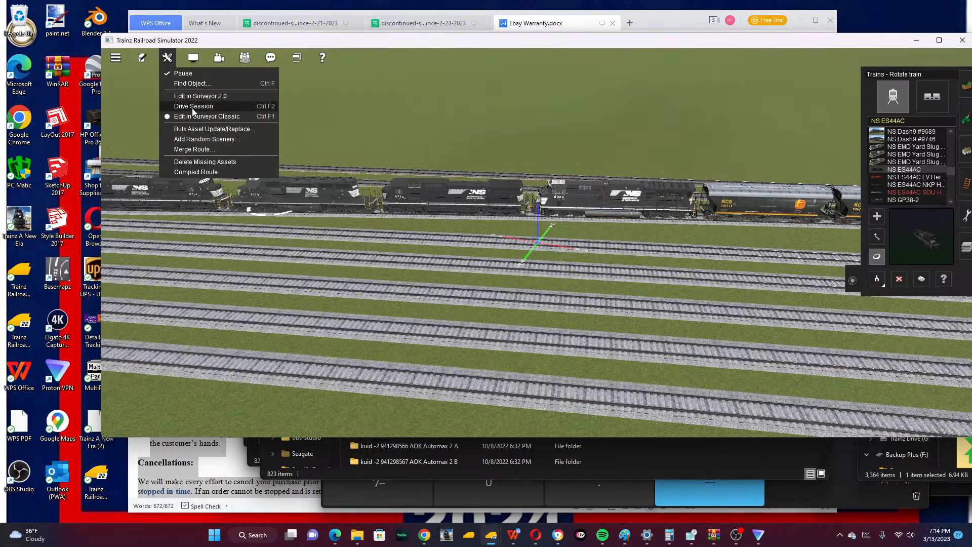
click(192, 107)
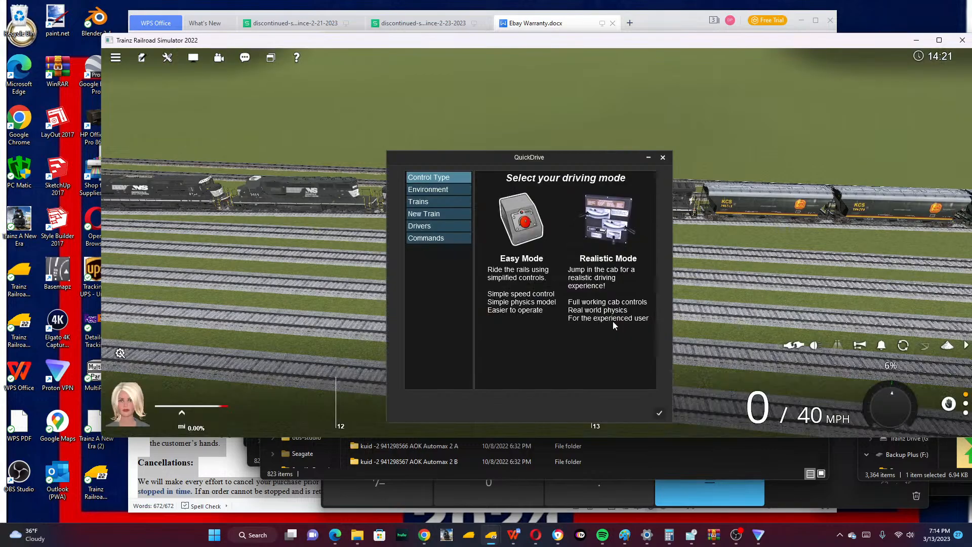
click(659, 413)
right_click(703, 320)
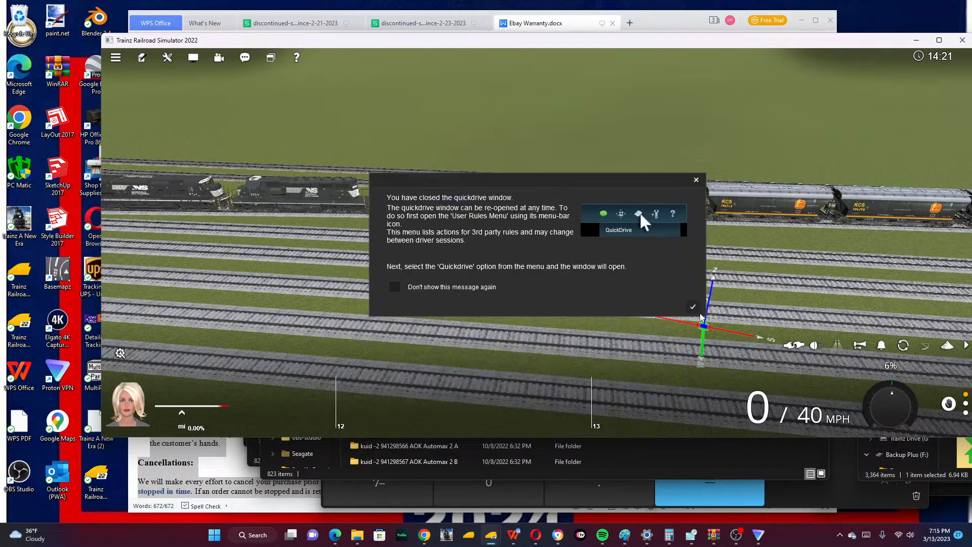
click(693, 308)
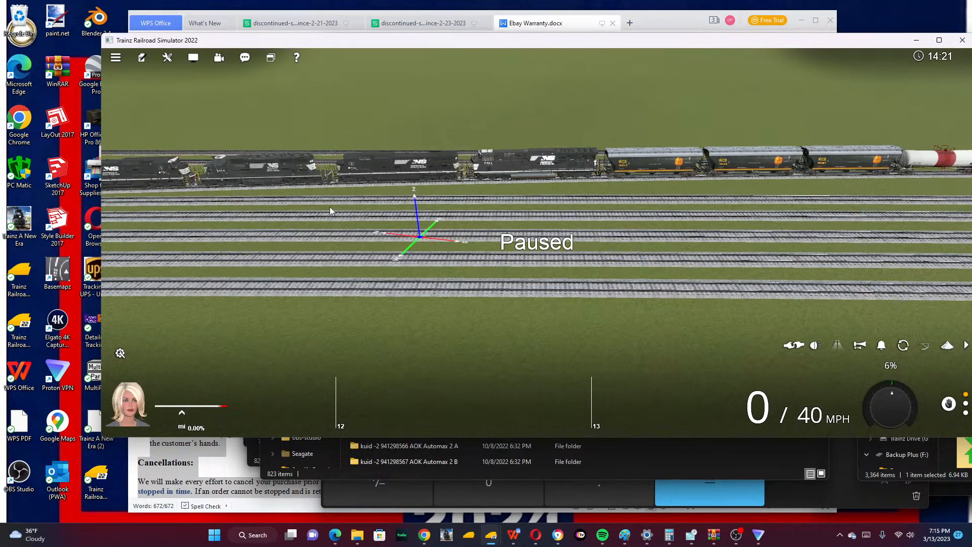
Resume the paused session, chase the freight train, set its throttle to -41% and switch to the roaming camera.
click(167, 58)
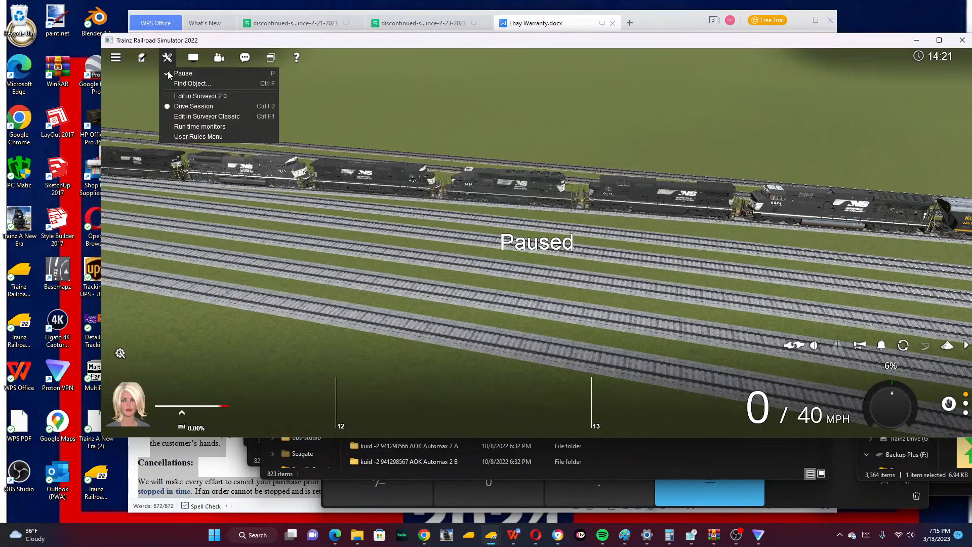
click(175, 74)
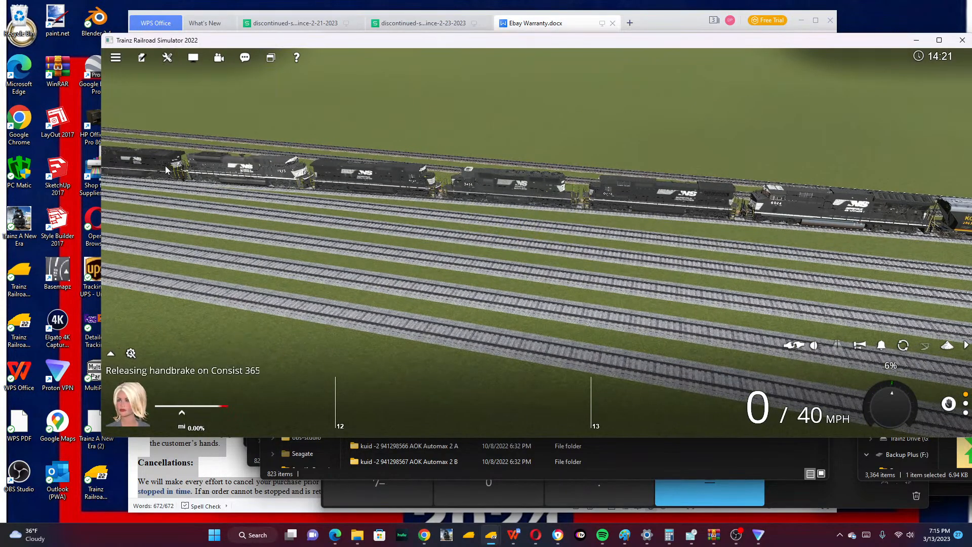
key(2)
scroll(679, 327, down, 8)
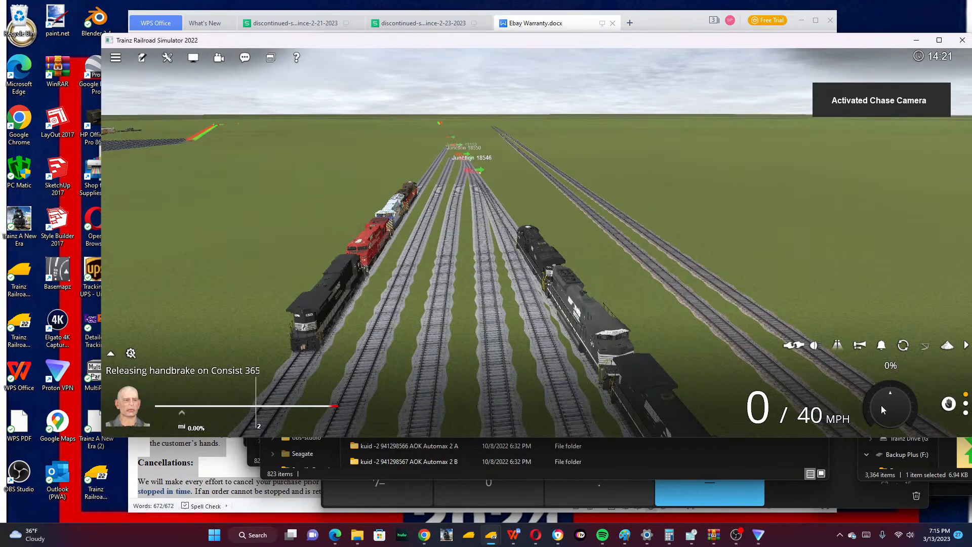
drag(880, 392, 874, 389)
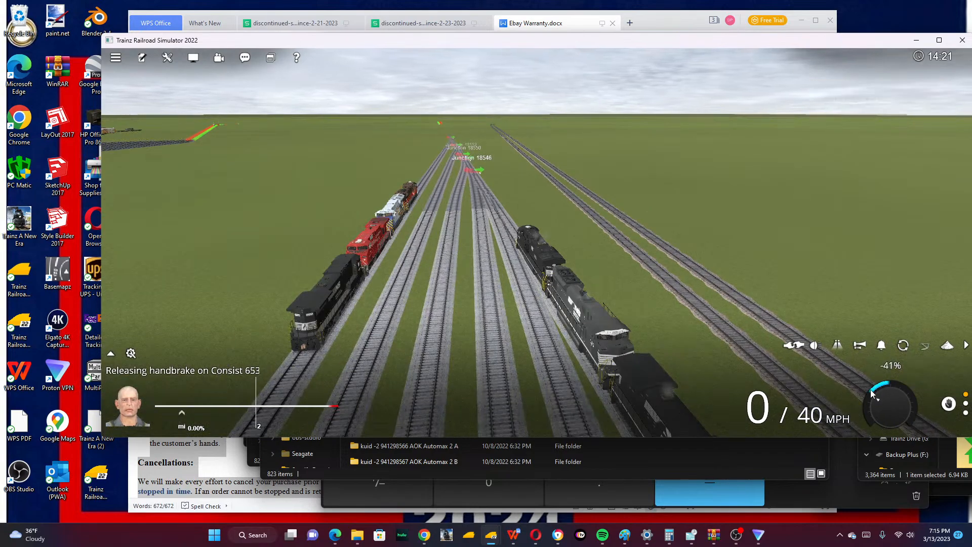
key(4)
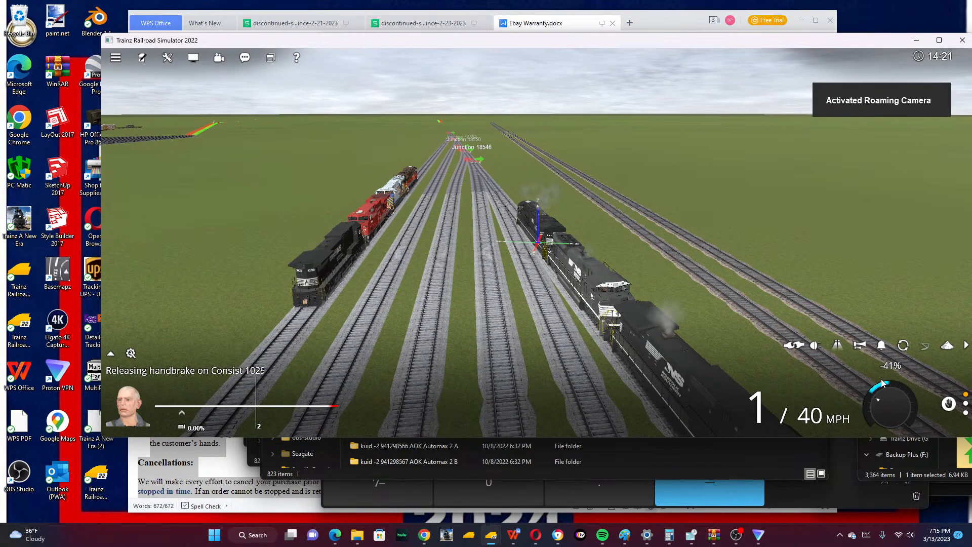
Follow the backing freight train along the yard ladder and check the junctions ahead of it, from Junction 6189 to 6201.
drag(704, 372, 648, 362)
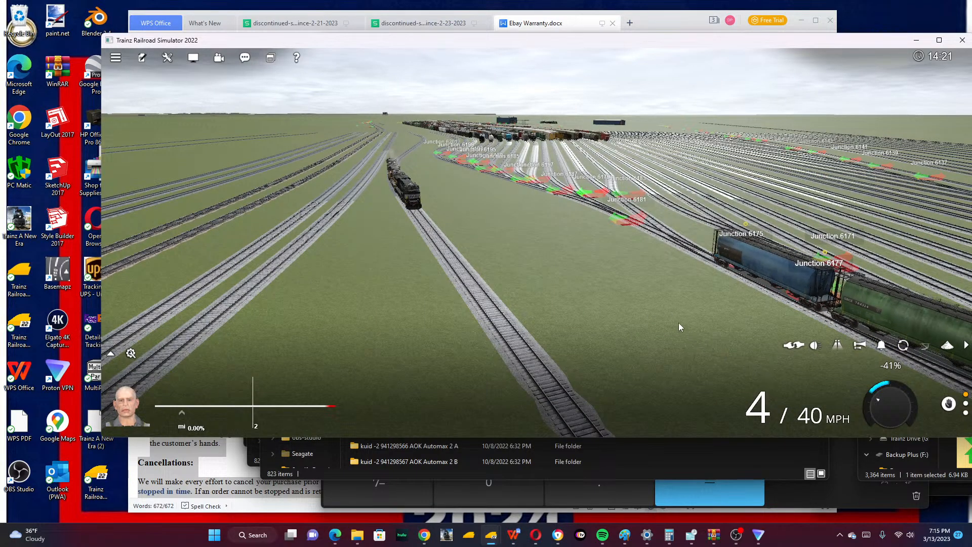
right_click(620, 313)
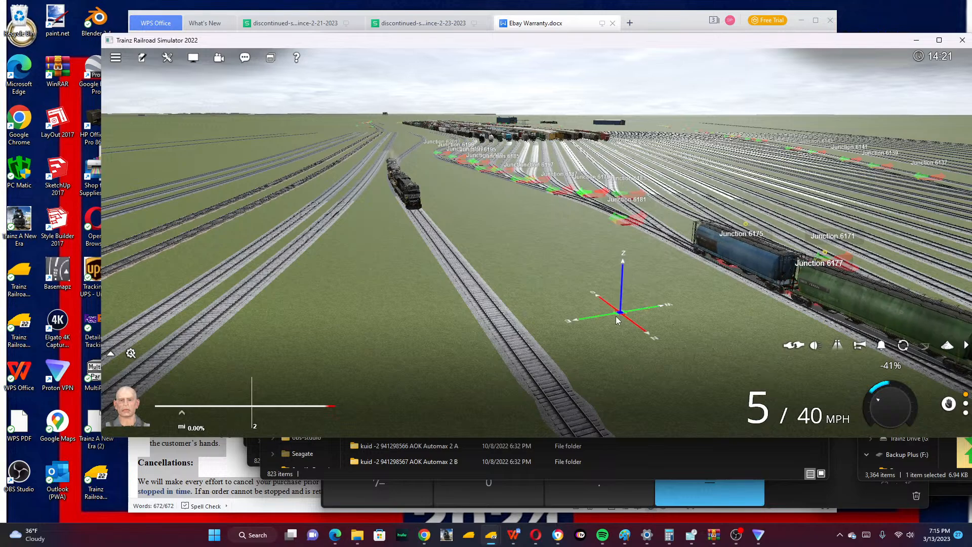
key(Right)
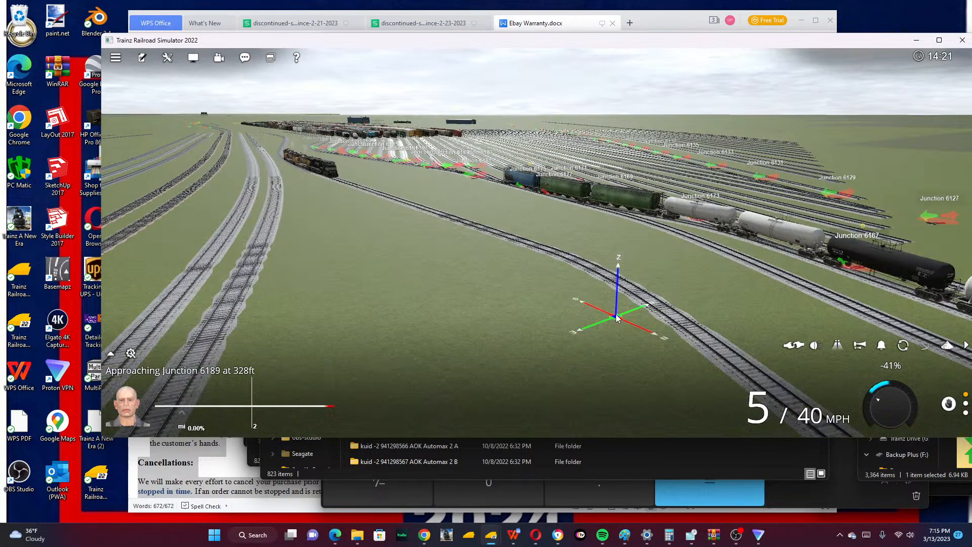
key(Left)
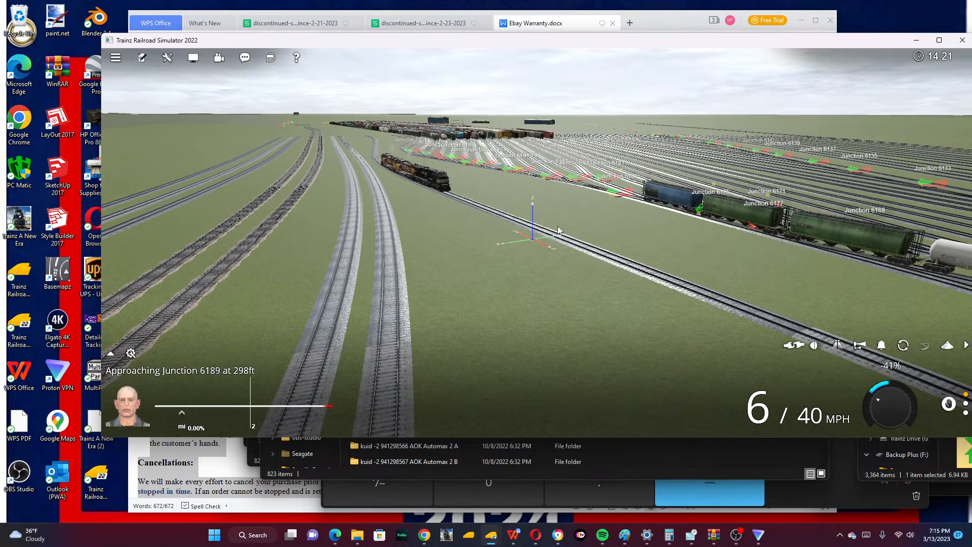
key(Right)
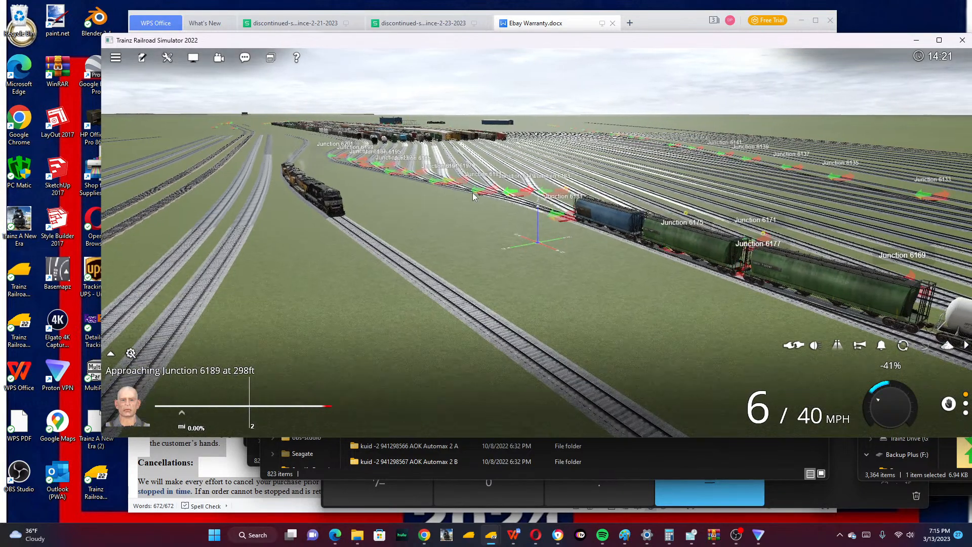
key(Left)
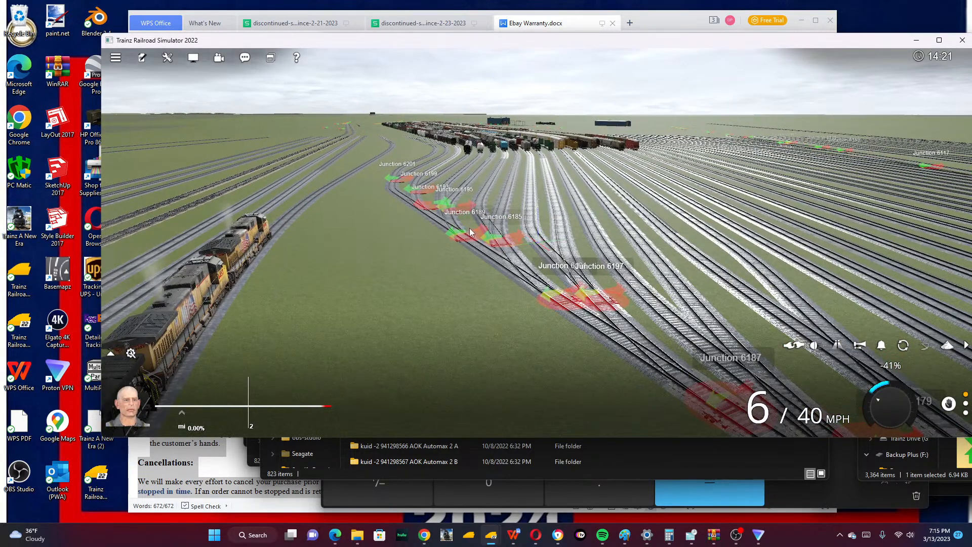
scroll(470, 232, up, 3)
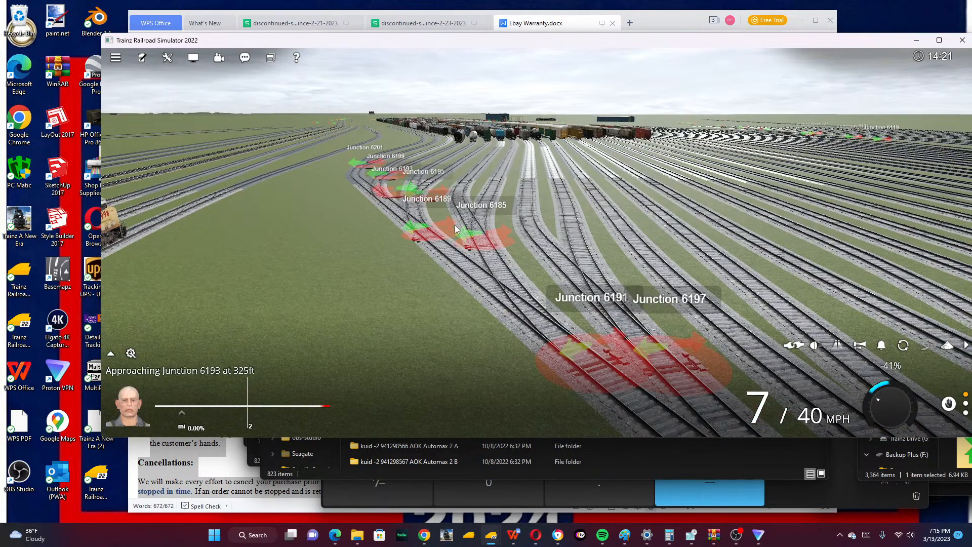
right_click(393, 192)
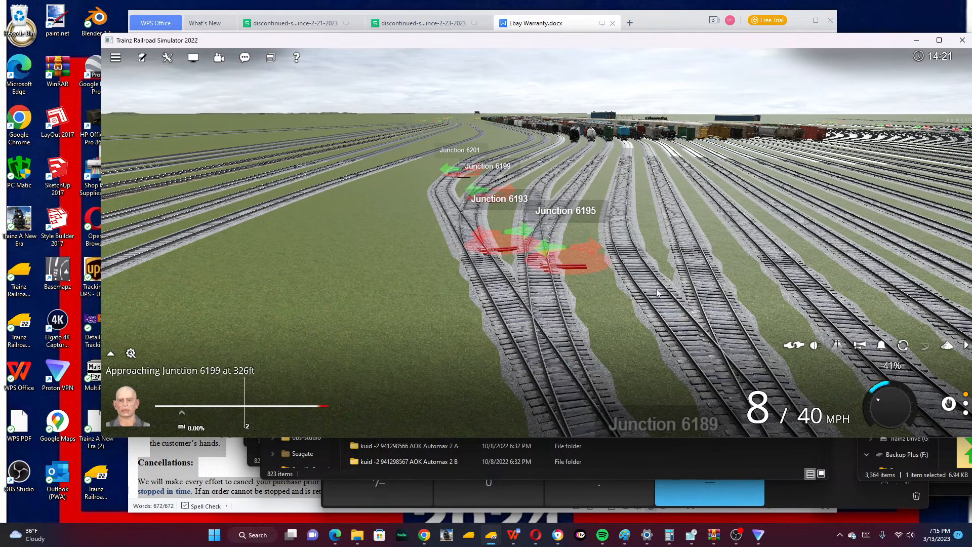
right_click(597, 309)
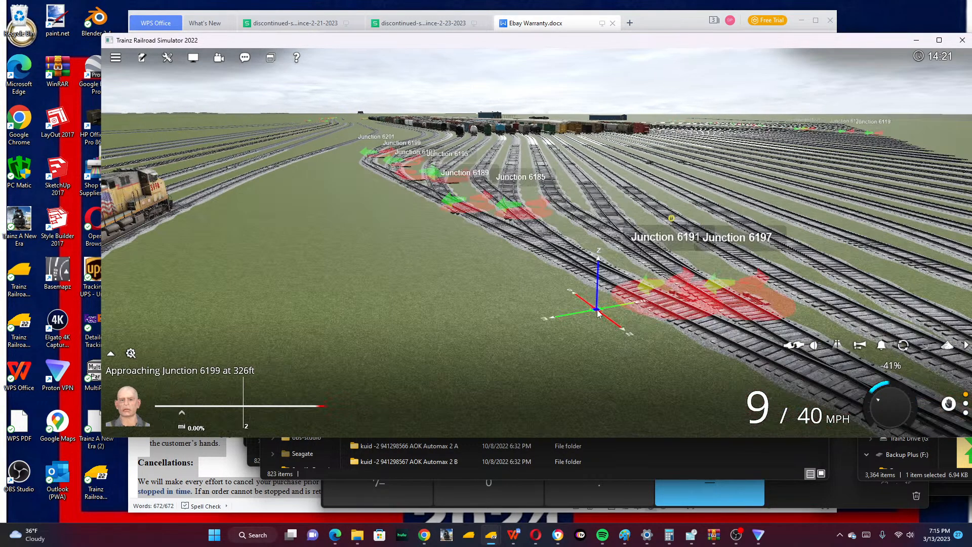
right_click(597, 309)
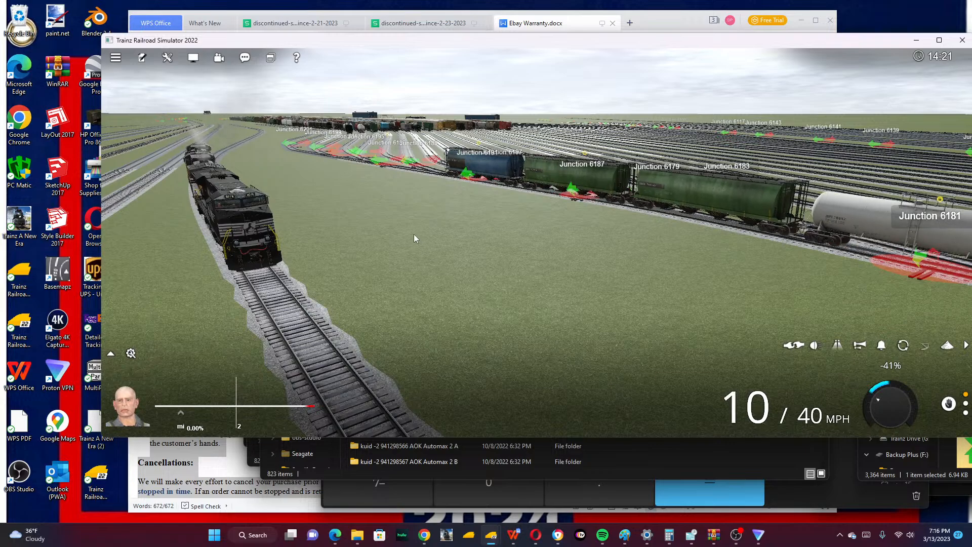
right_click(416, 200)
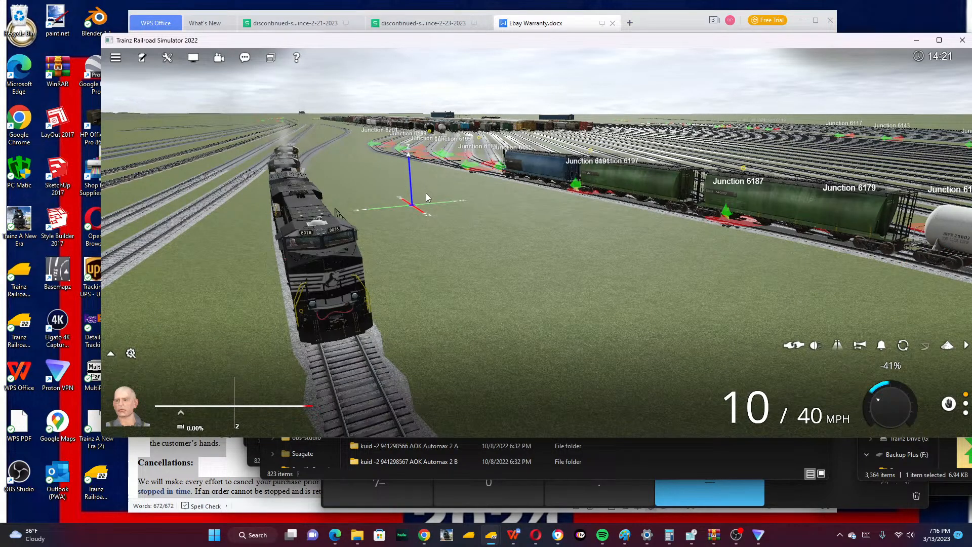
right_click(426, 193)
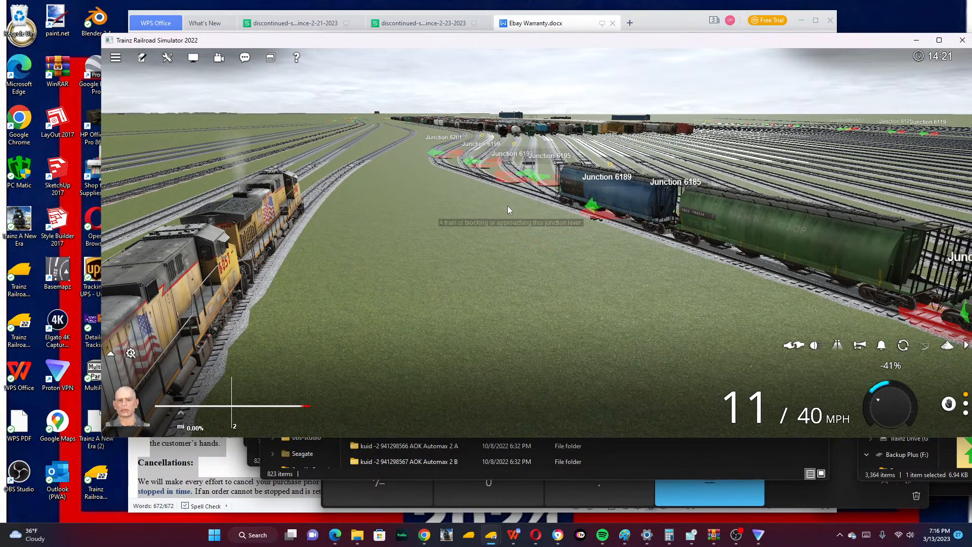
right_click(510, 197)
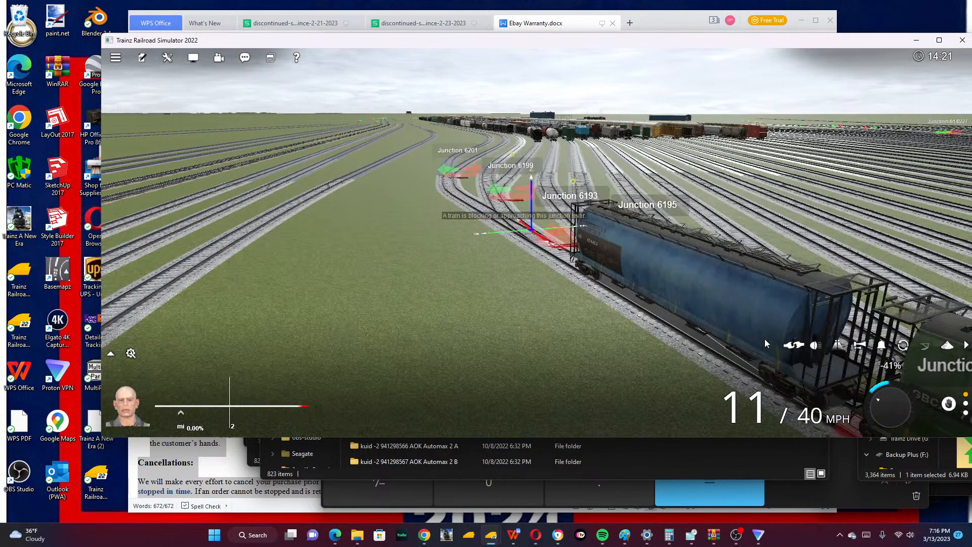
Ease the reversing train's throttle to -31% and follow its rear cars toward the parked KCS hoppers in the yard.
drag(865, 390, 871, 382)
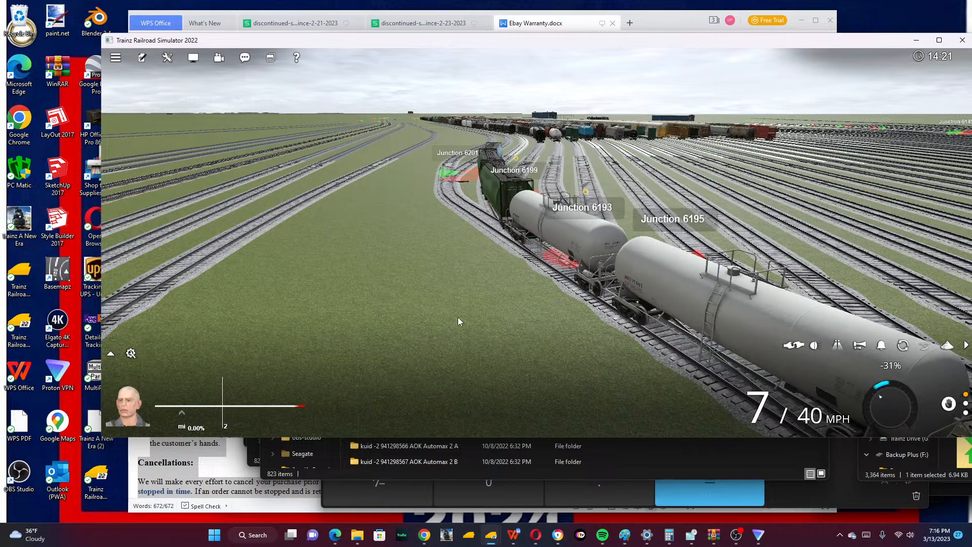
scroll(457, 320, down, 5)
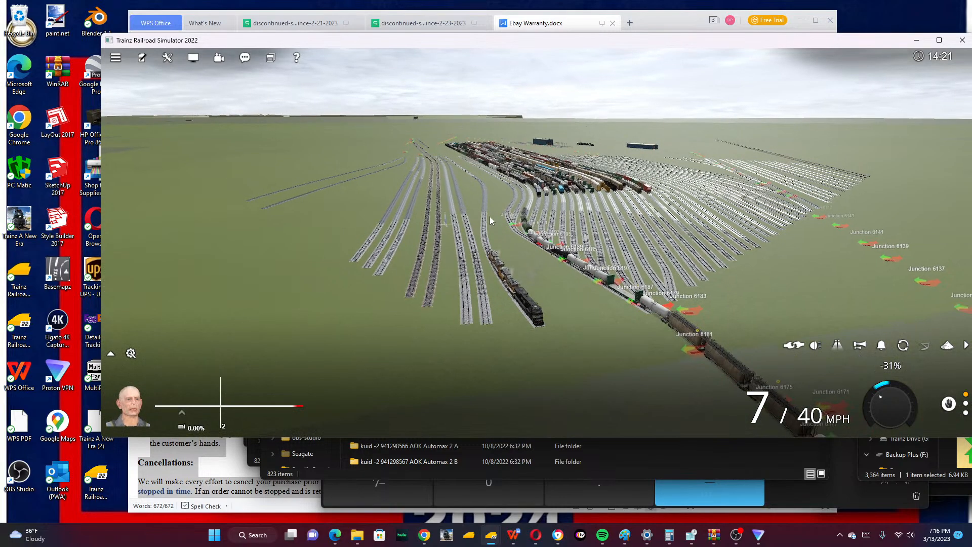
right_click(729, 250)
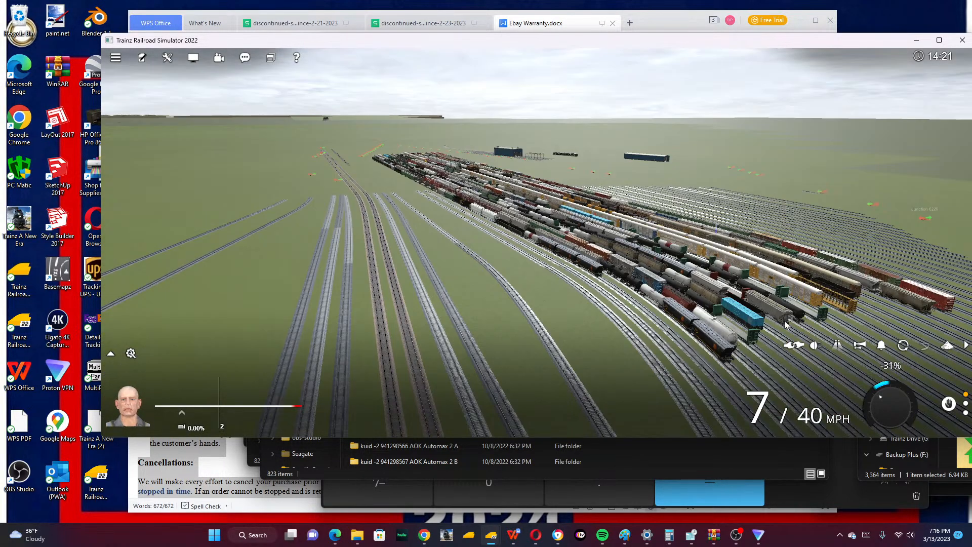
right_click(786, 323)
right_click(531, 314)
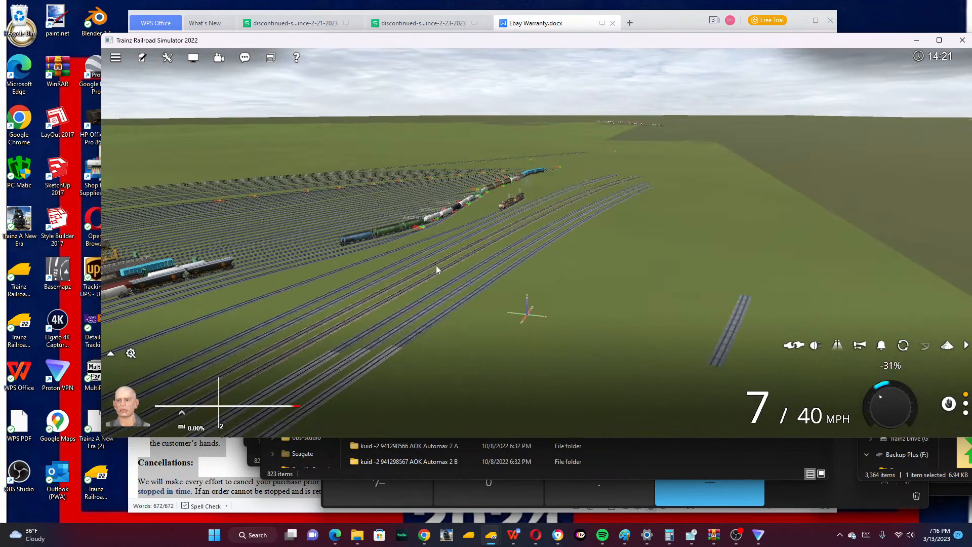
right_click(436, 222)
right_click(576, 209)
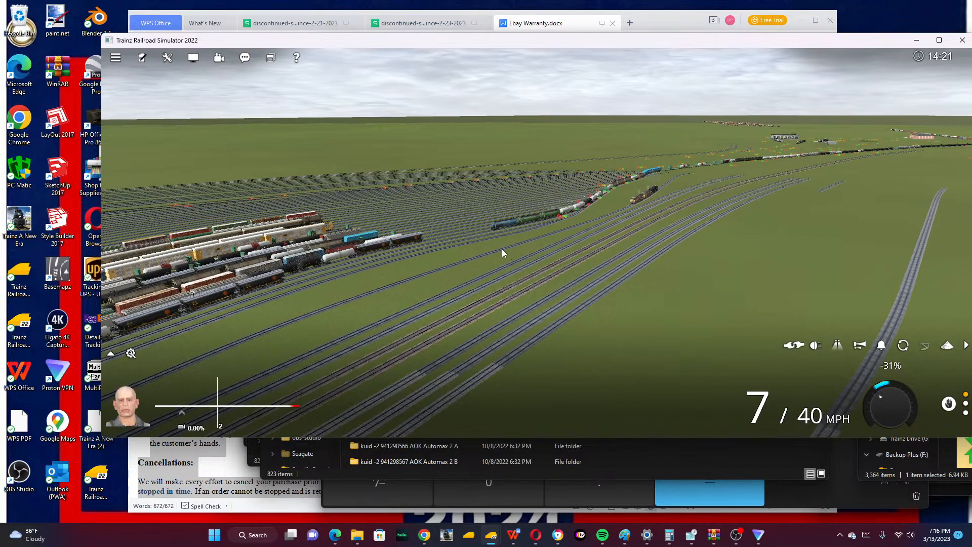
scroll(442, 248, up, 5)
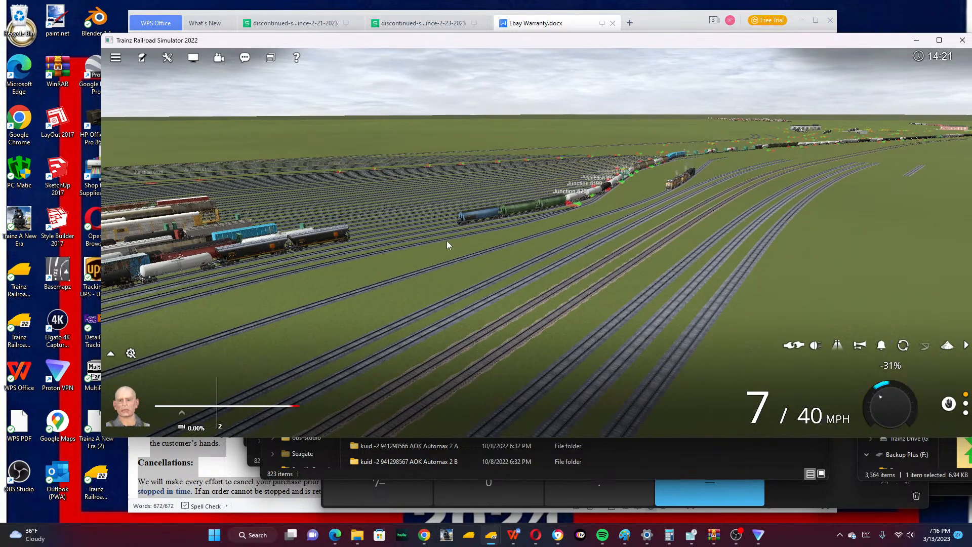
right_click(450, 223)
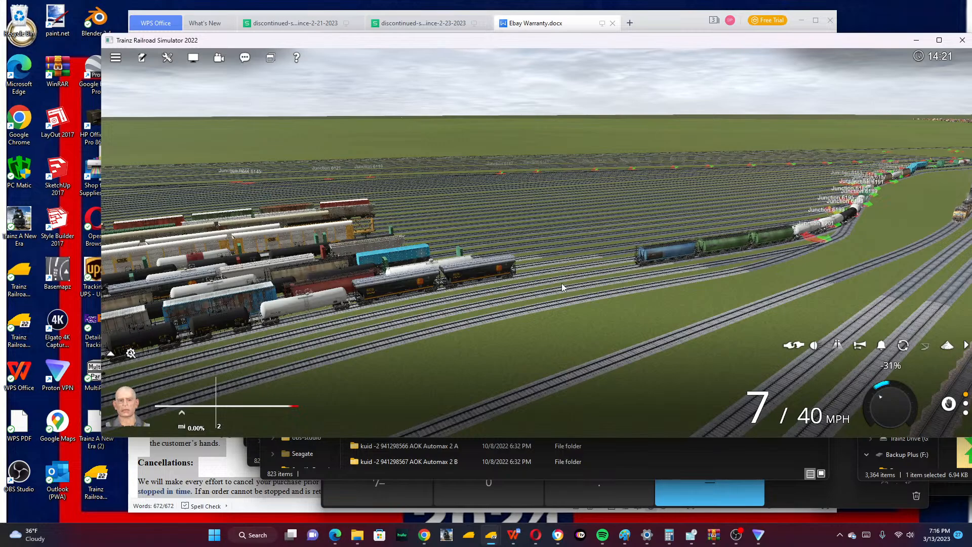
right_click(338, 280)
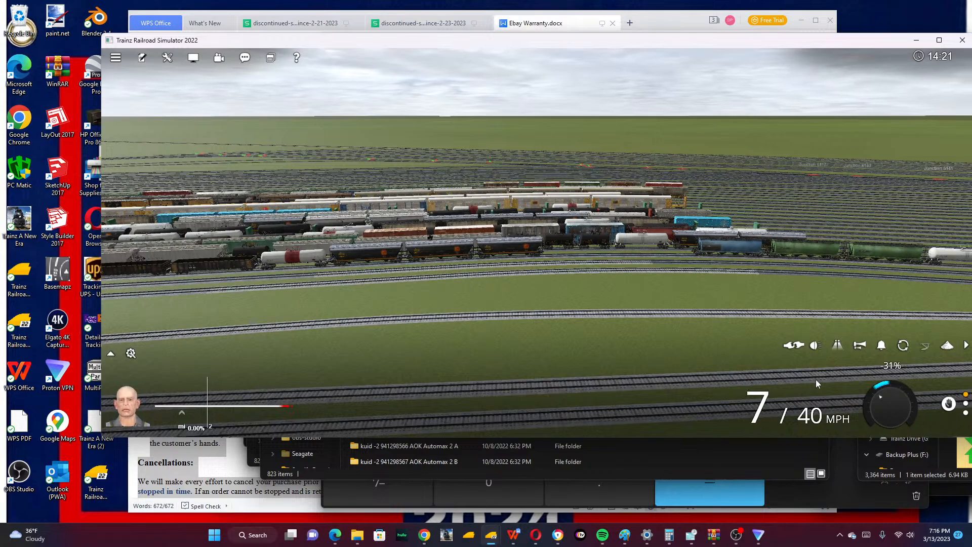
Ease the throttle to -23% for the final approach to the KCS hoppers and dismiss the QuickDrive and derailment notices.
drag(870, 390, 879, 378)
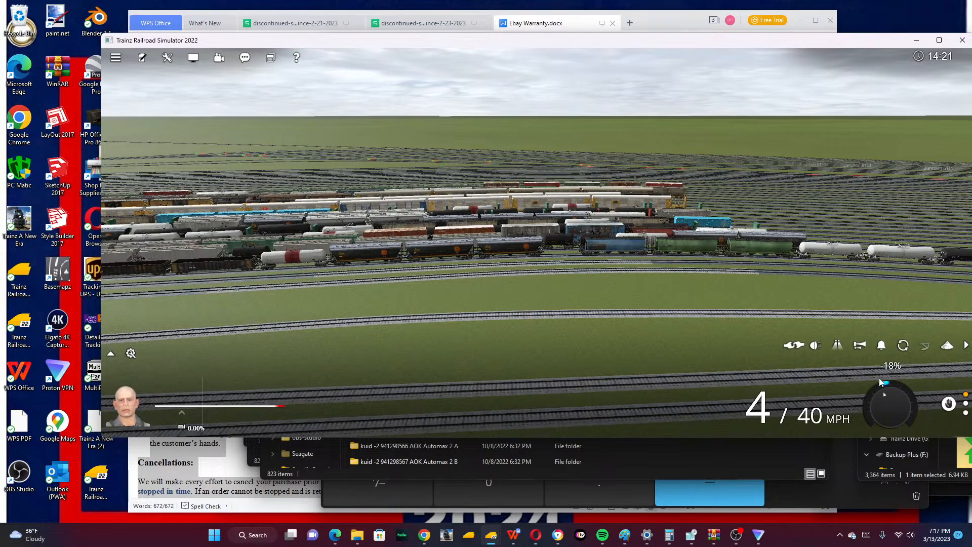
drag(878, 378, 875, 380)
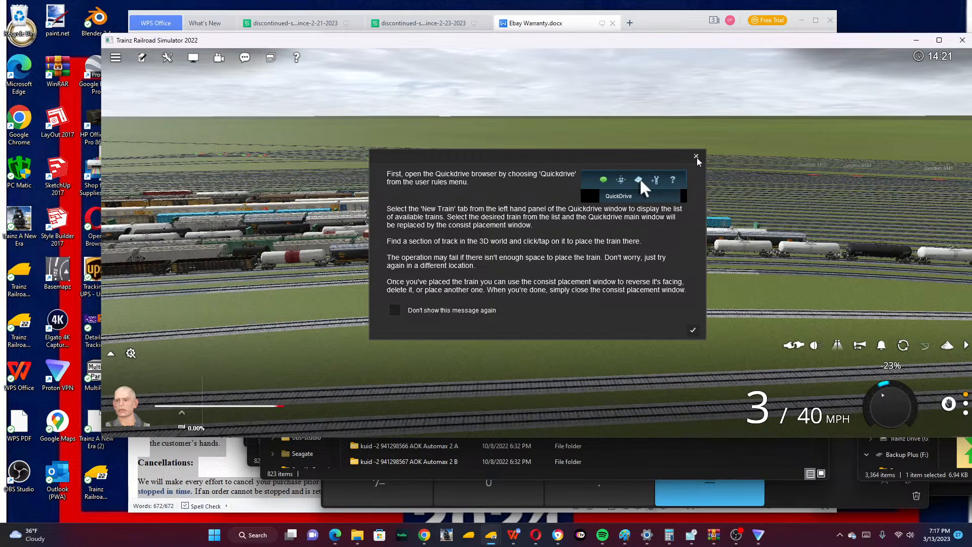
click(696, 158)
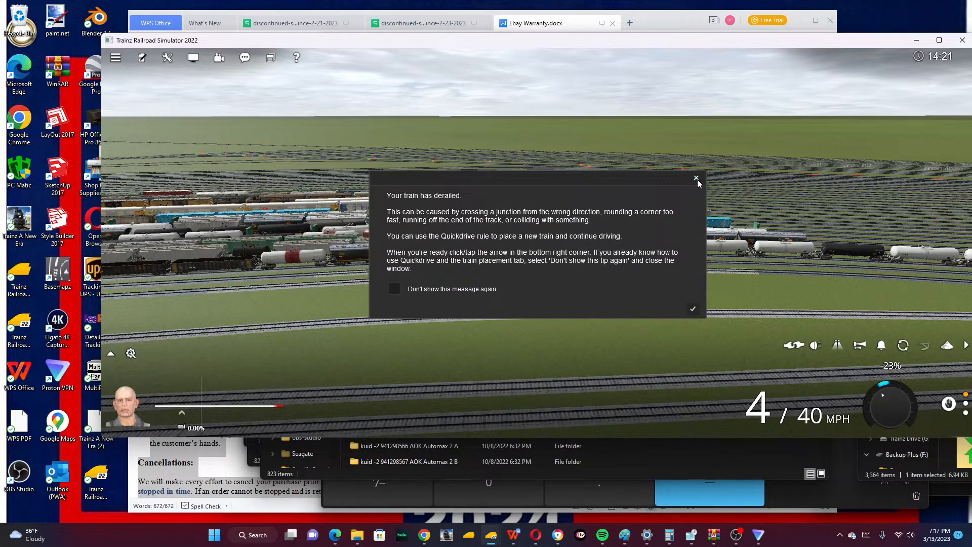
click(697, 178)
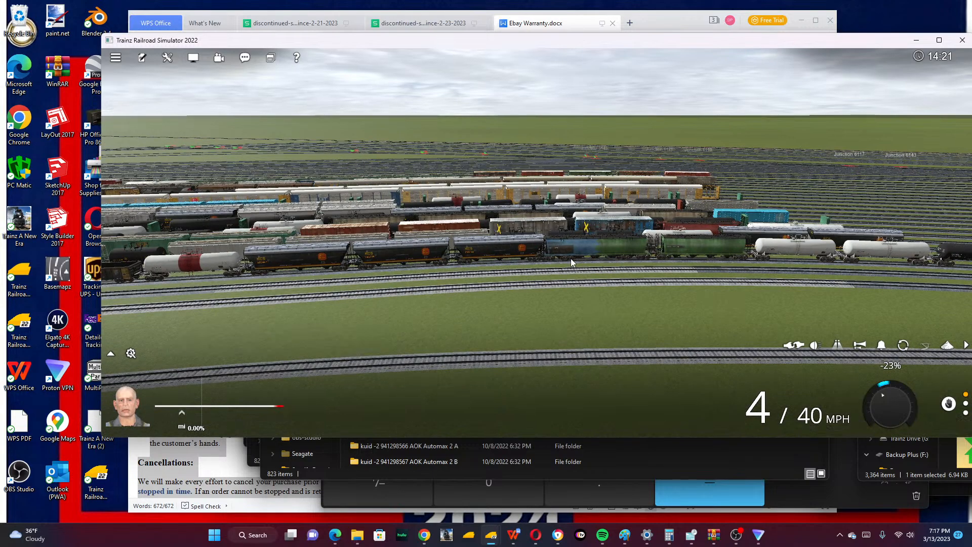
Edit the running session in Surveyor Classic and open the train tools at the KCS hoppers.
scroll(570, 258, up, 5)
scroll(540, 246, down, 3)
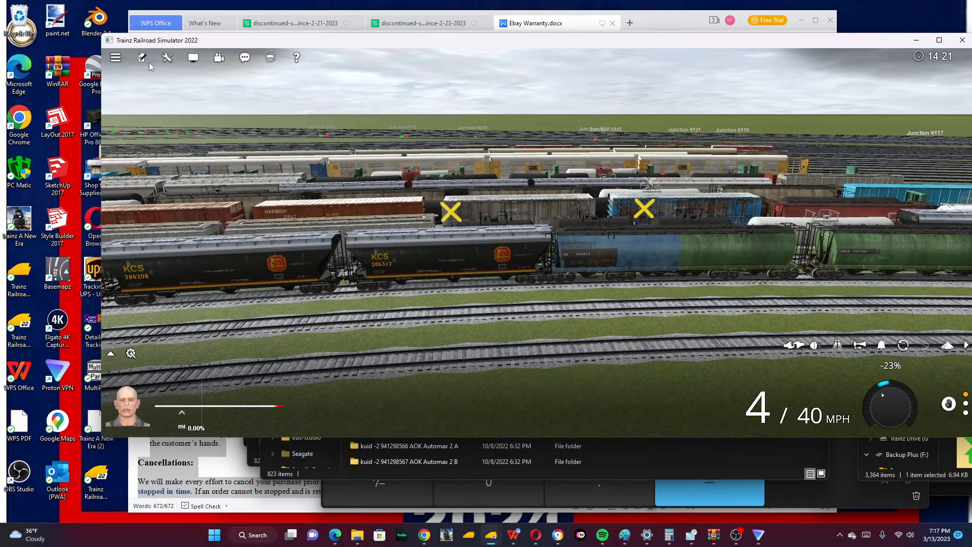
click(167, 58)
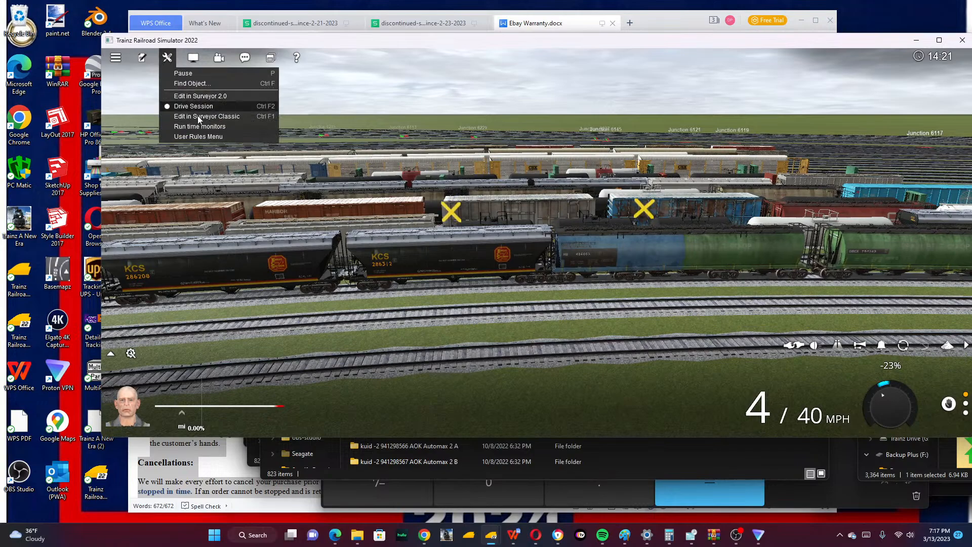
click(213, 119)
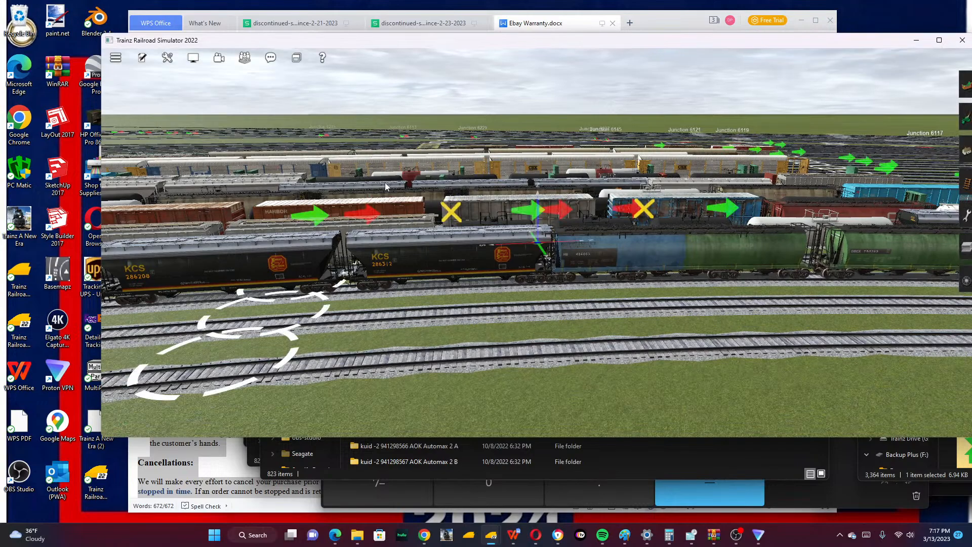
click(966, 281)
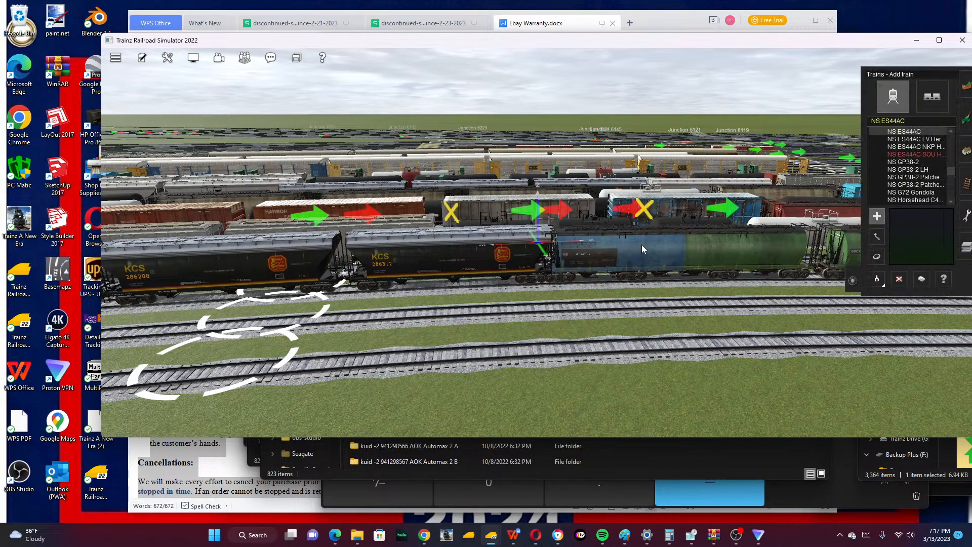
Move the green hoppers and the blue hopper along the yard track to separate the overlapping cars.
scroll(575, 227, up, 5)
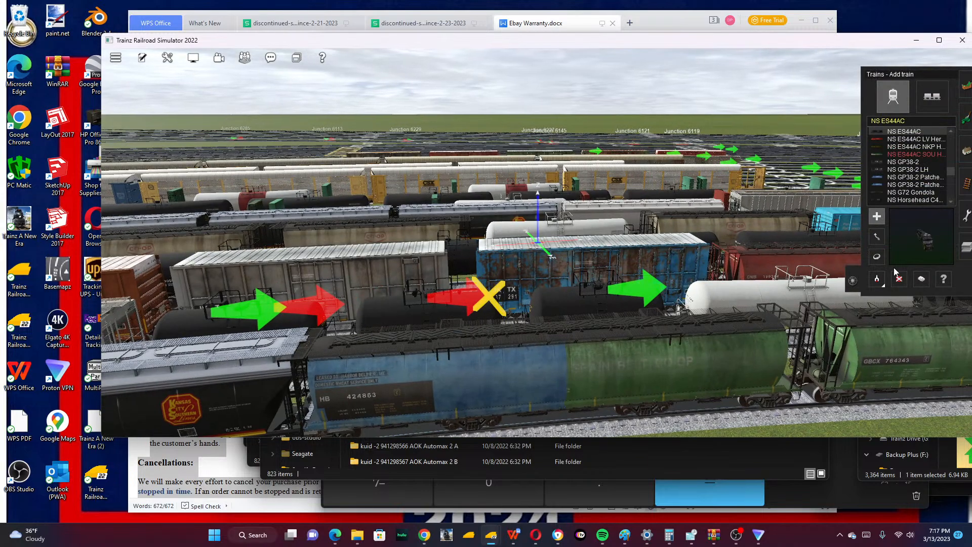
click(872, 236)
scroll(673, 306, down, 3)
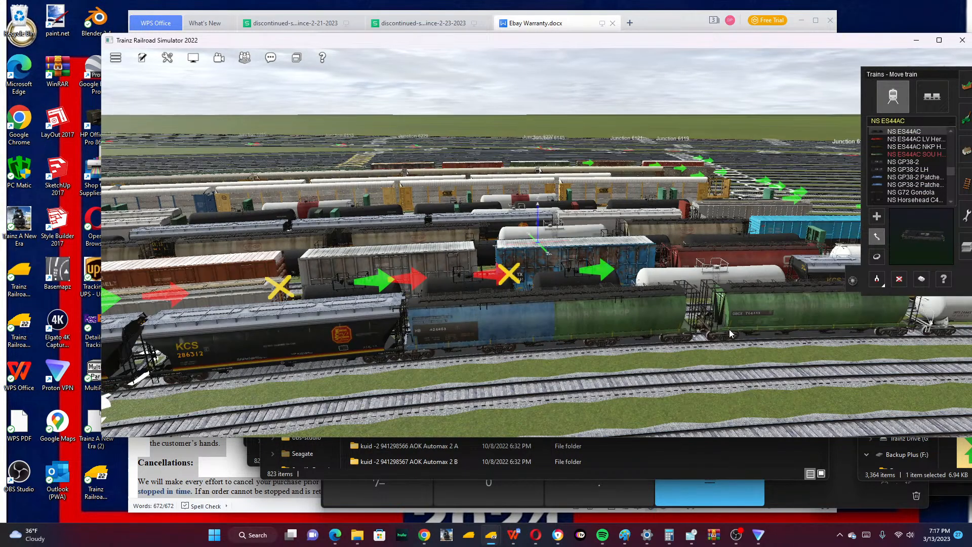
scroll(744, 328, up, 2)
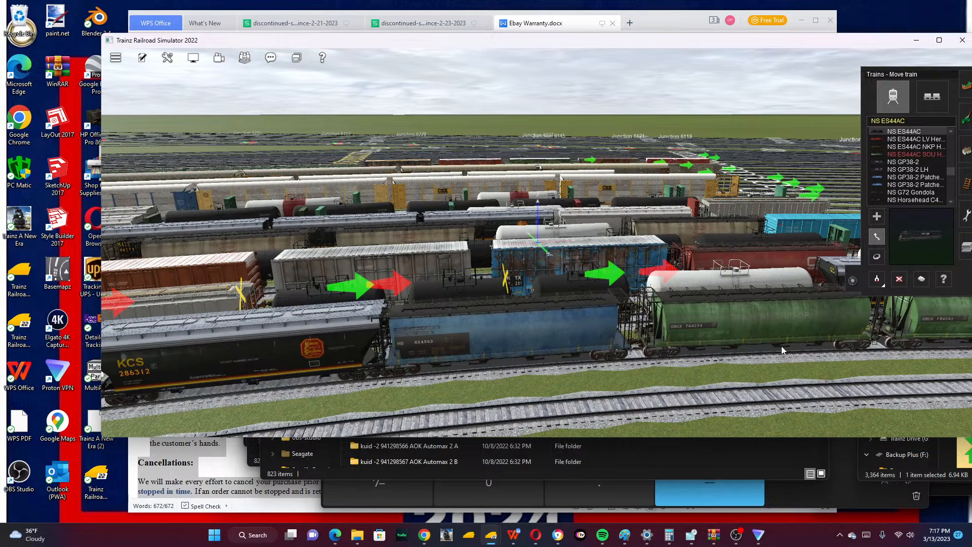
drag(800, 340, 833, 334)
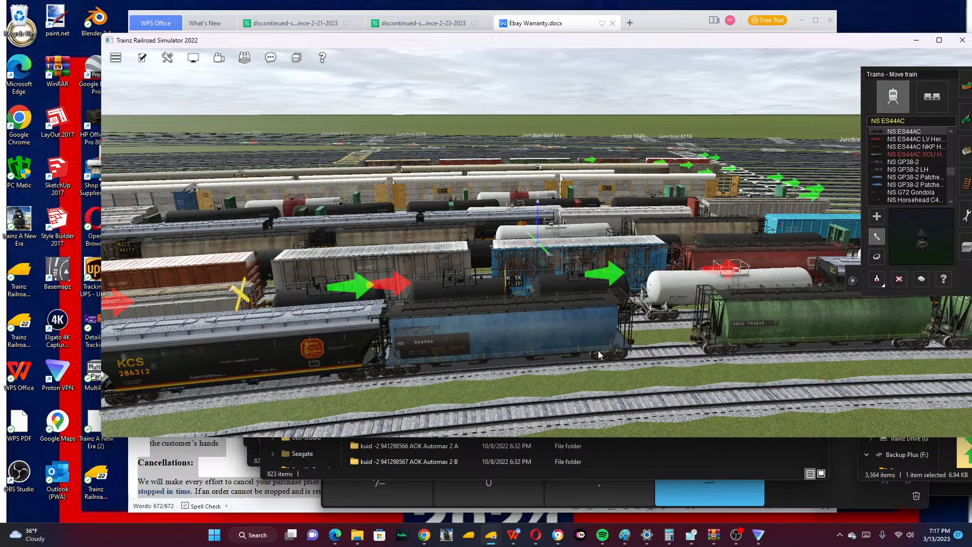
drag(598, 351, 676, 352)
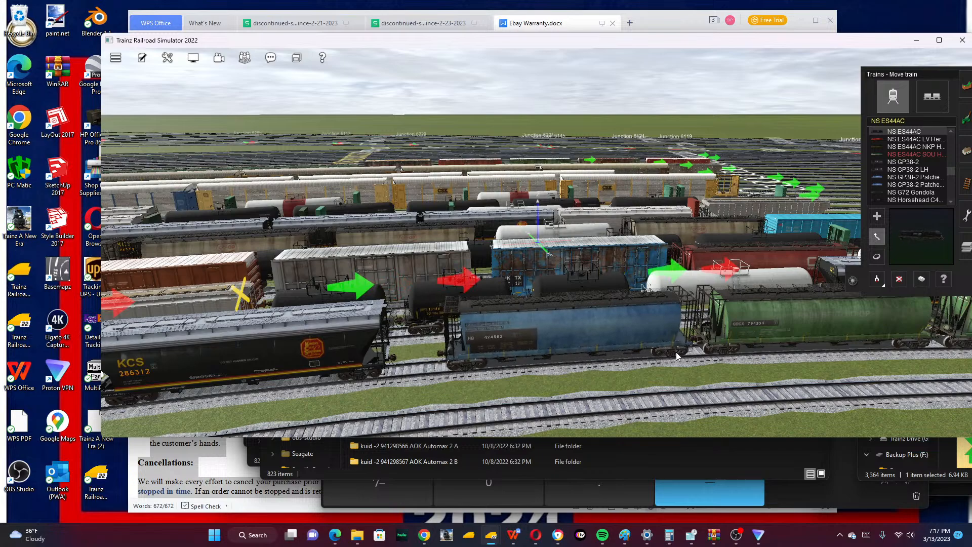
Reposition the KCS 286312 hopper along the track so it sits between the blue hopper and the other KCS hoppers.
drag(369, 359, 371, 358)
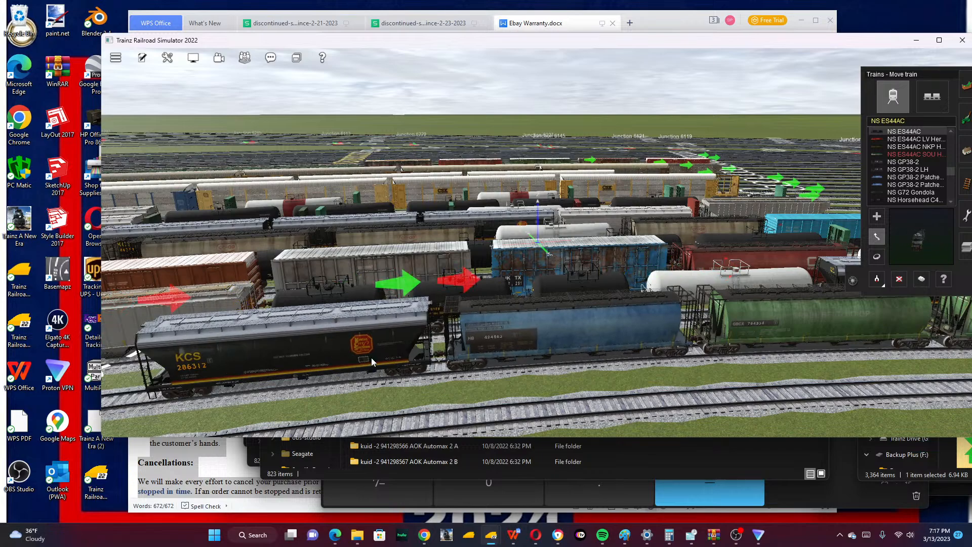
right_click(329, 323)
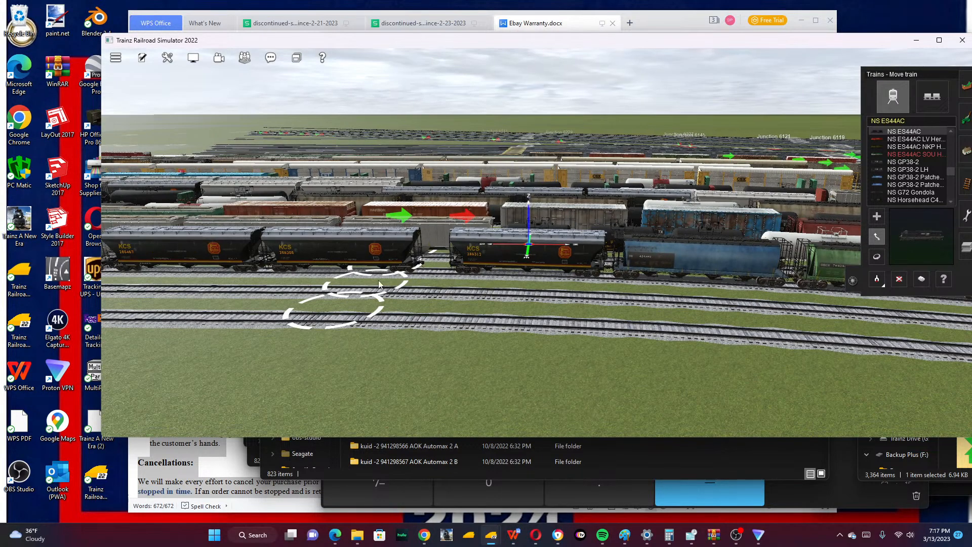
drag(502, 267, 482, 266)
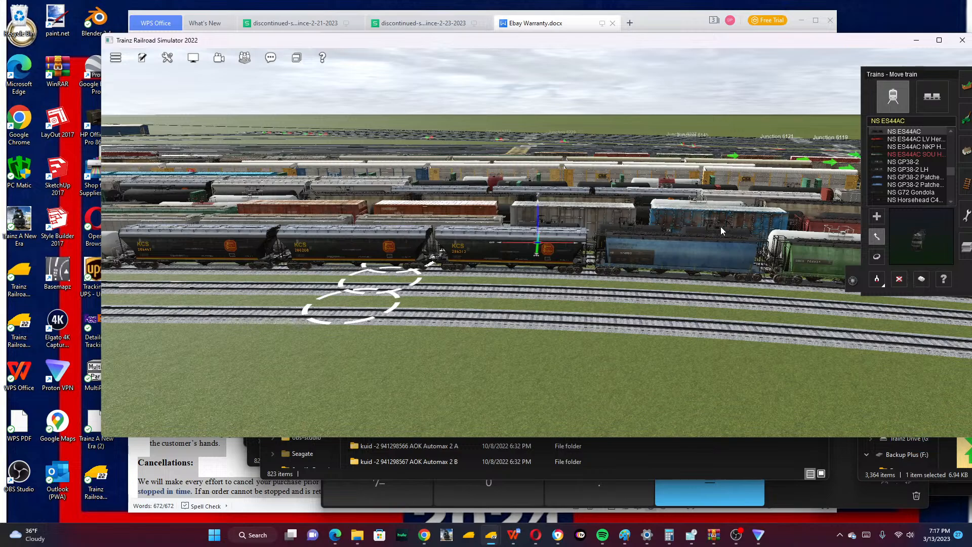
Change the train tool to Couple/Decouple mode over the hopper string and switch to Google Chrome.
key(c)
right_click(689, 292)
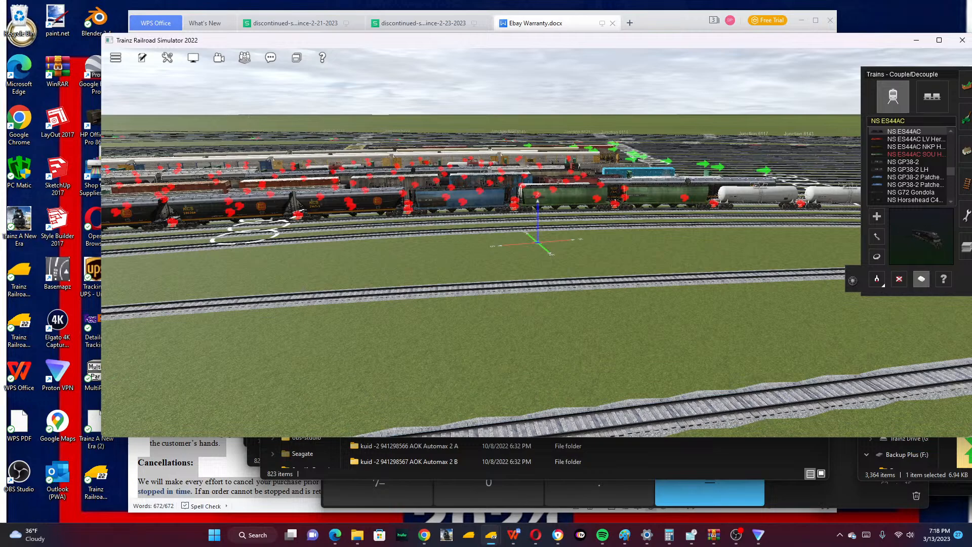
click(424, 535)
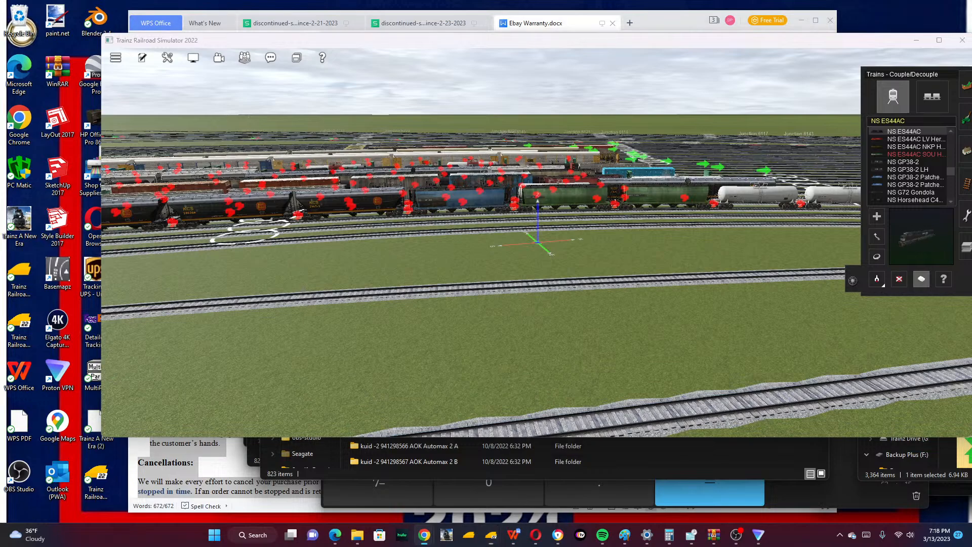